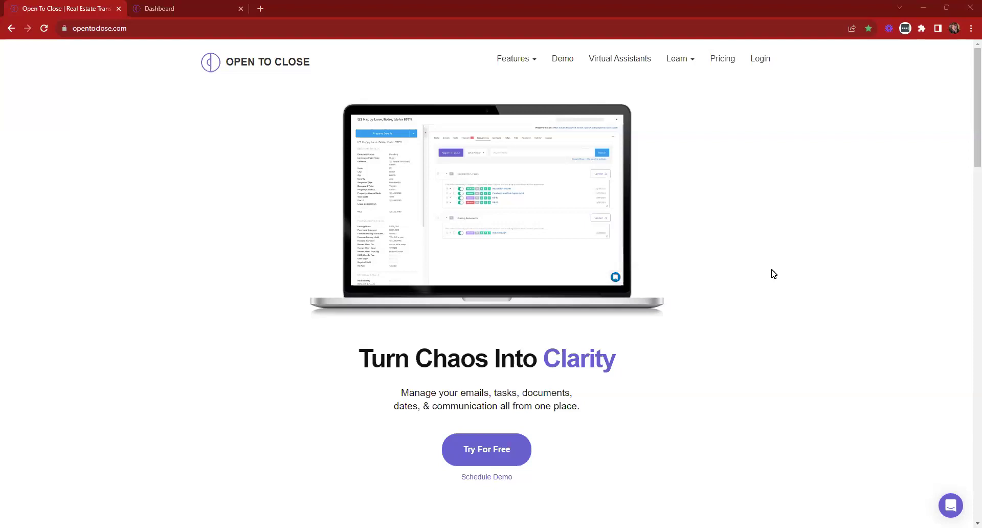
Switch to the Dashboard tab showing property history, trigger priorities and intake form submissions
click(208, 5)
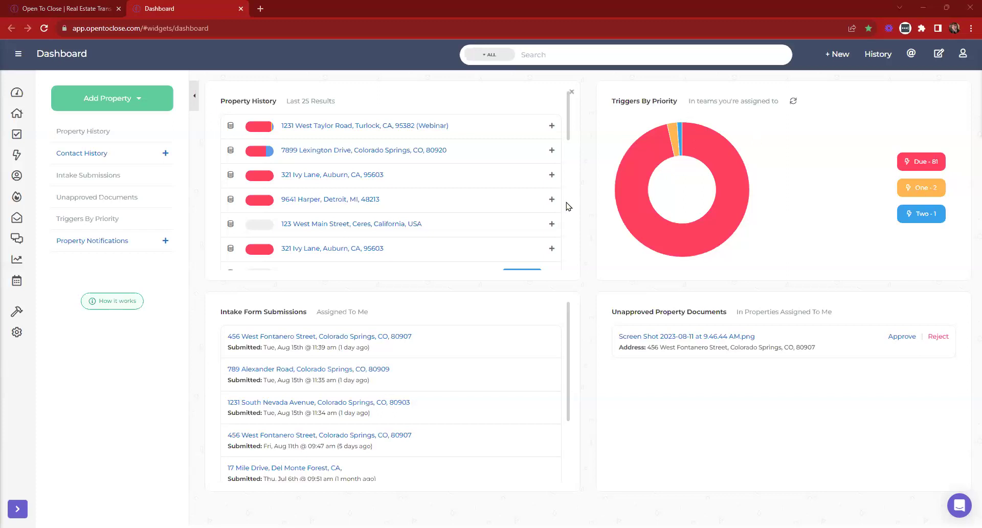
Open Templating > Field Editor from the sidebar and scroll to the Critical Deadlines fields
click(19, 55)
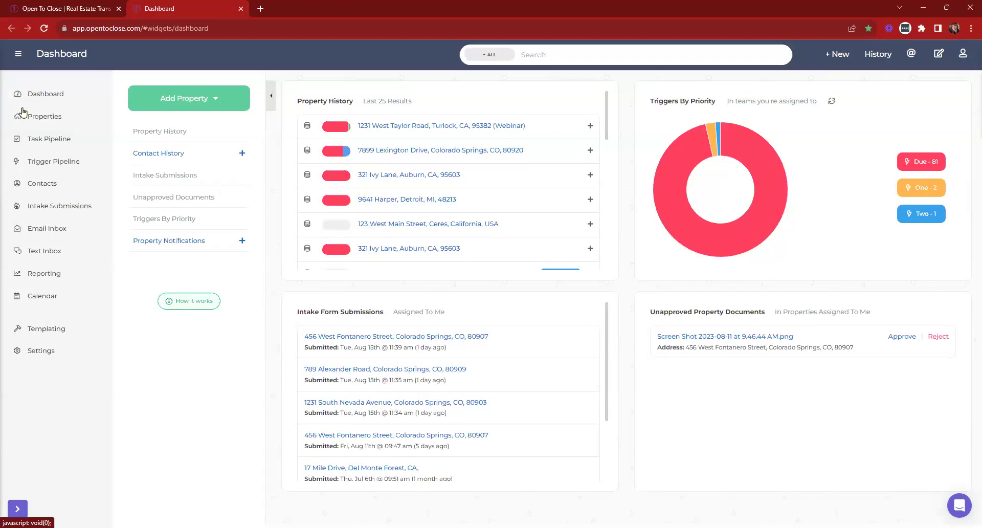
click(32, 330)
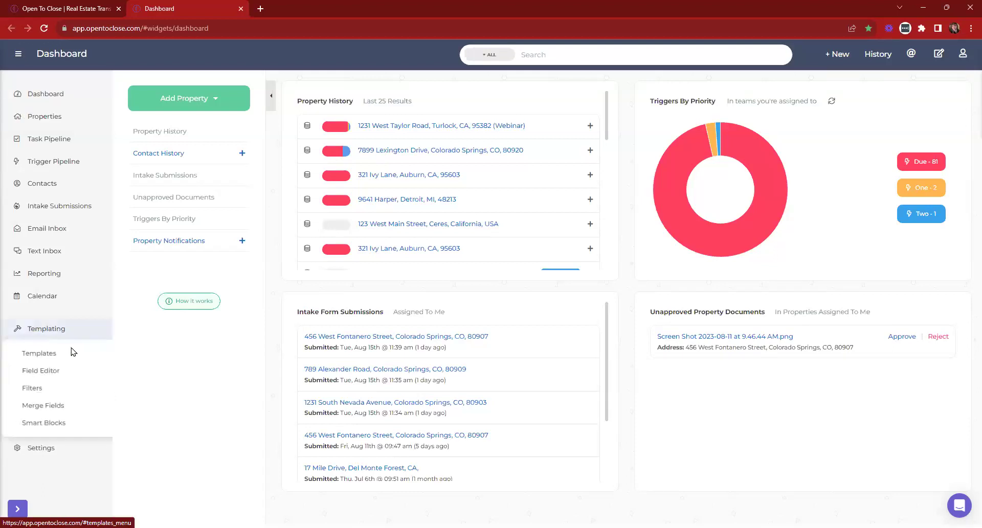
click(57, 372)
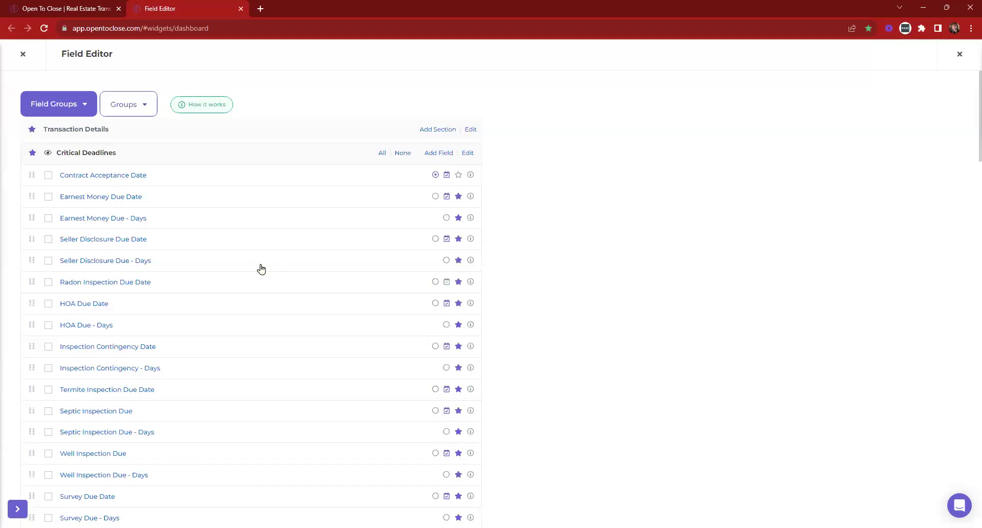
scroll(204, 266, down, 2)
Rename Inspection Contingency Date to 'Inspection Period End Date' with merge field inspection_period_end_date
click(117, 250)
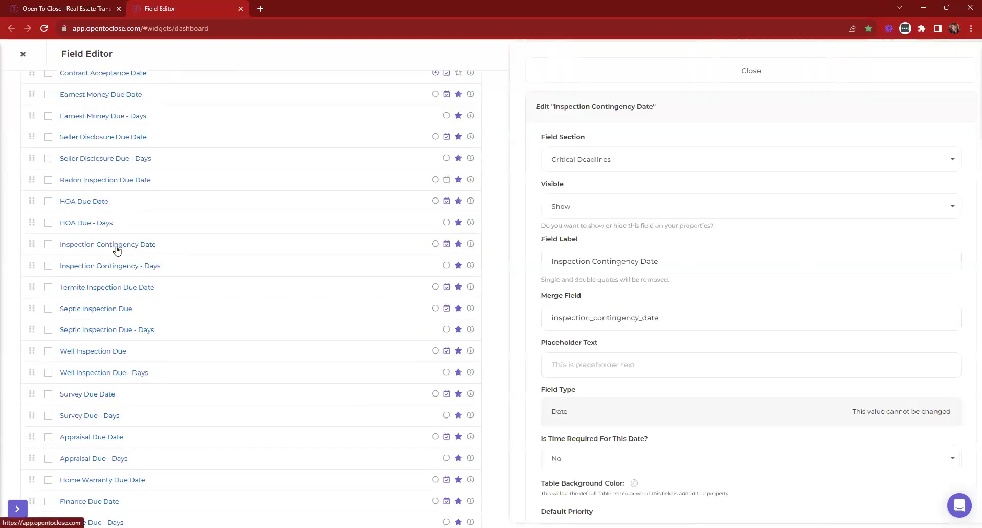
click(678, 260)
triple_click(678, 260)
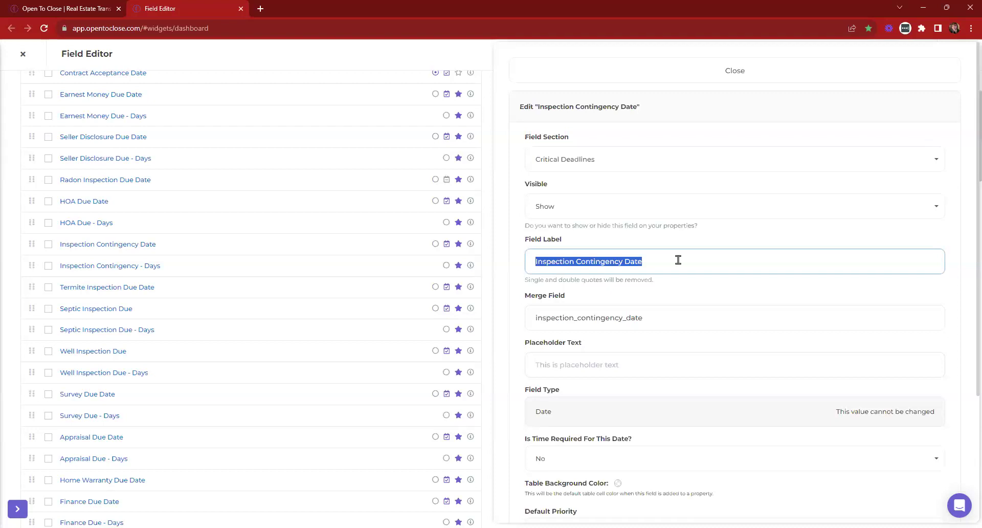
text(Inspection )
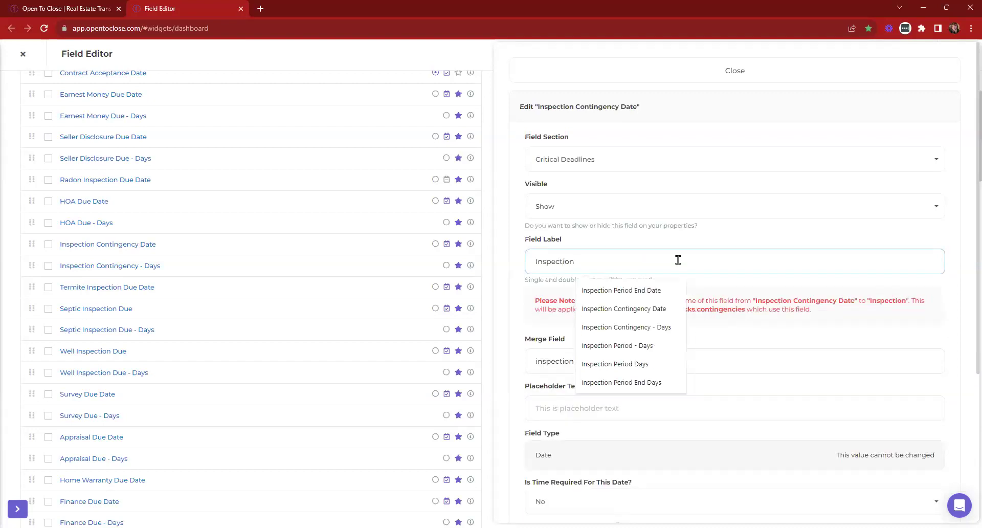
text(Per)
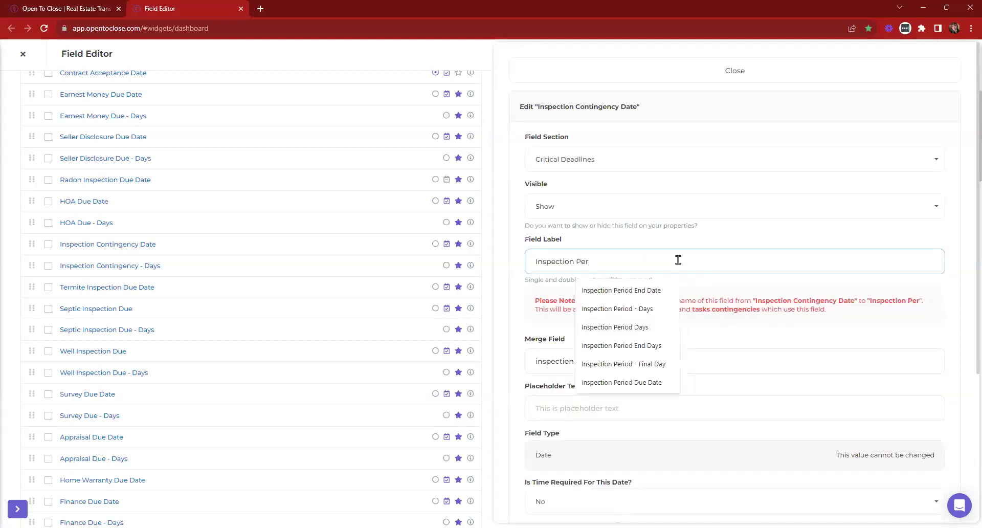
text(iod End )
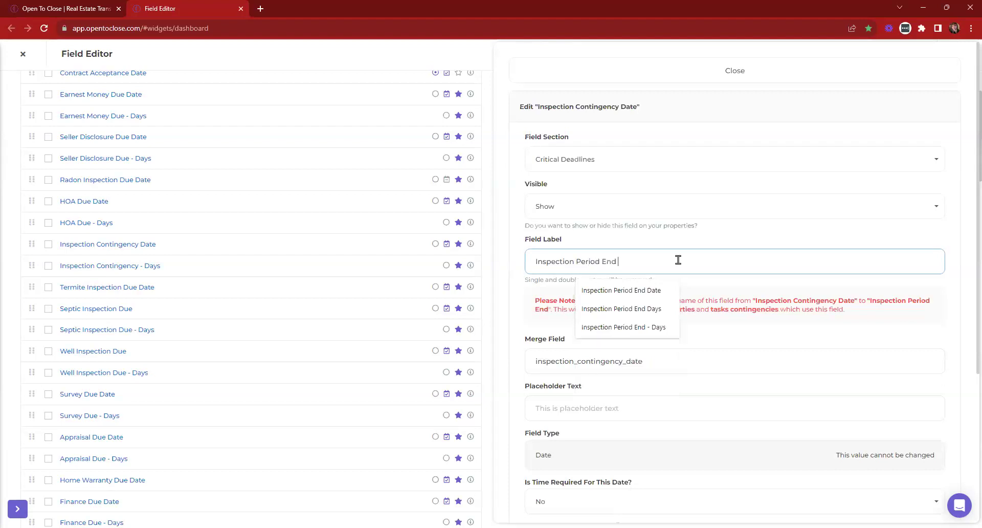
text(Date)
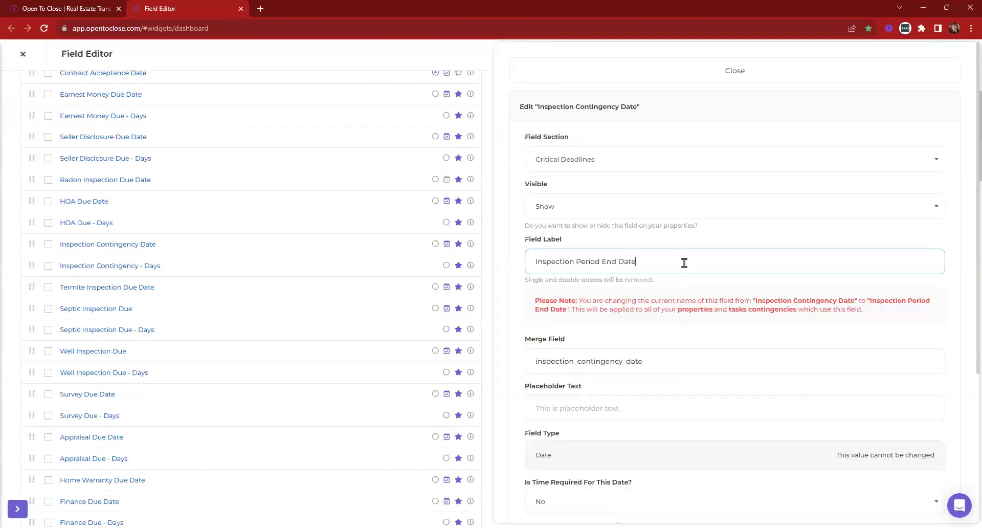
drag(662, 262, 533, 261)
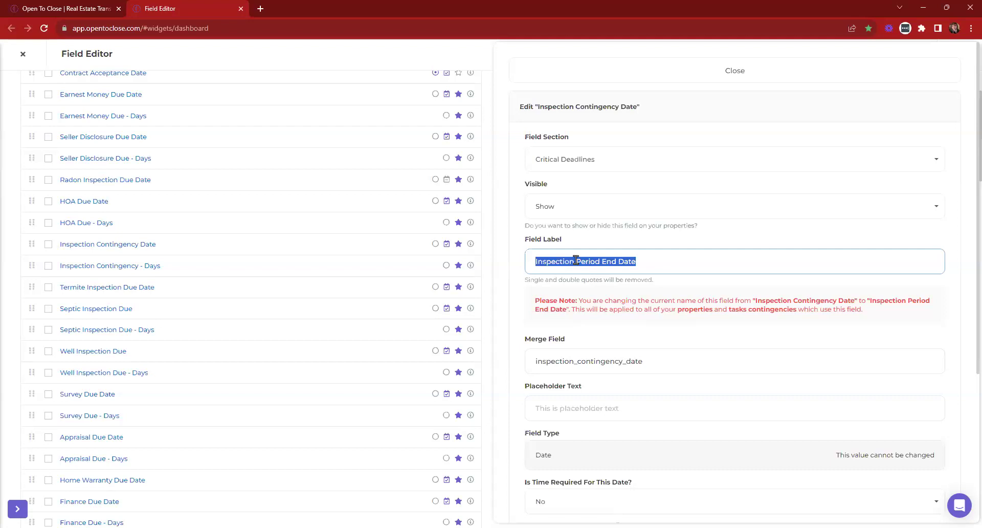
drag(645, 360, 517, 361)
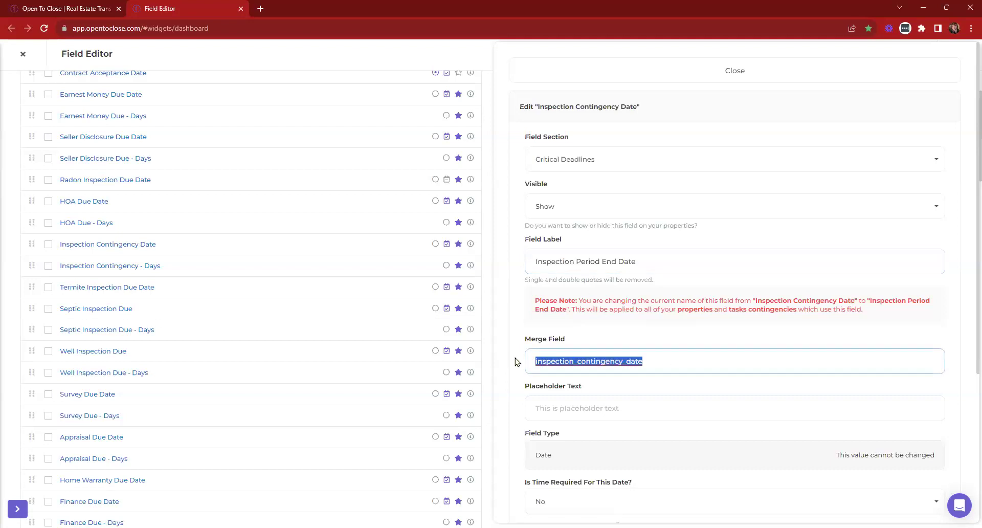
text(inspection_period_end_date)
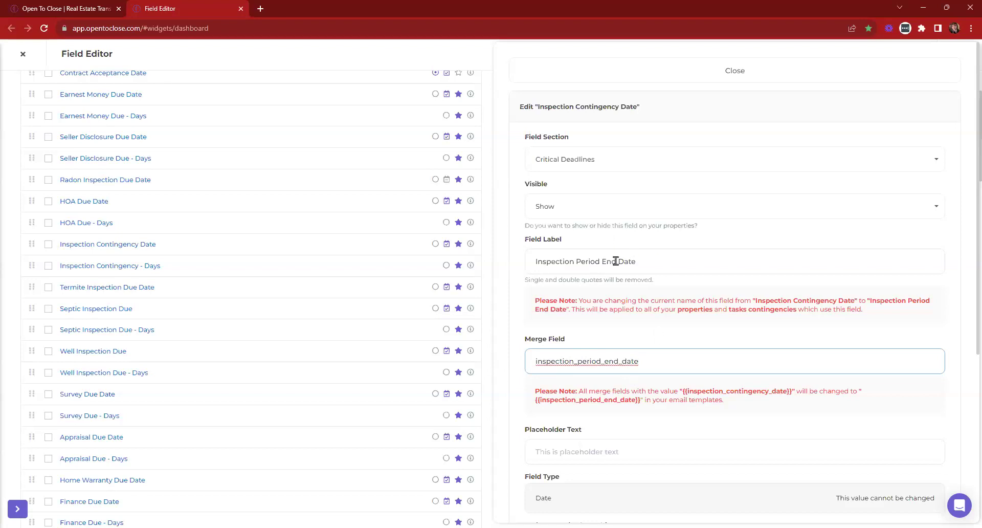
scroll(607, 257, down, 4)
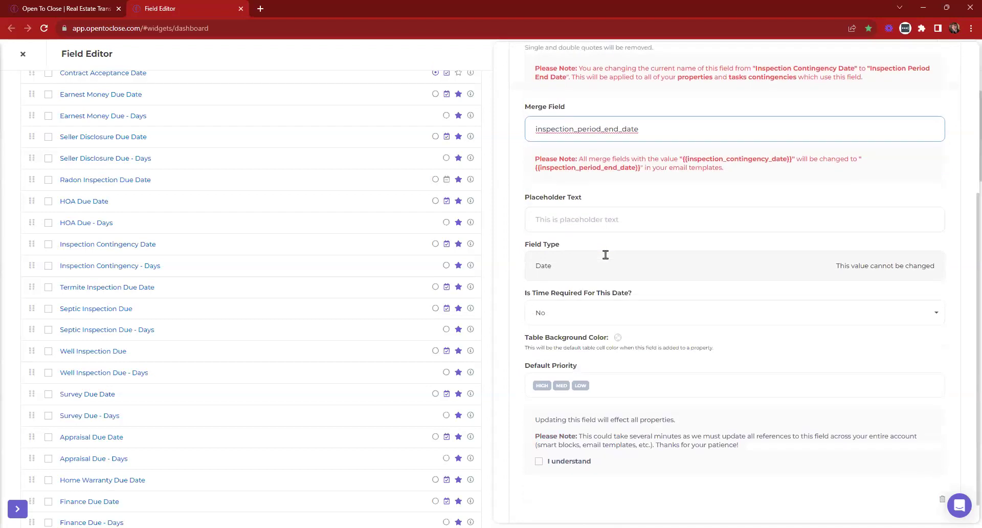
Tick the 'I understand' acknowledgement for the renamed field, then close its edit panel
click(538, 434)
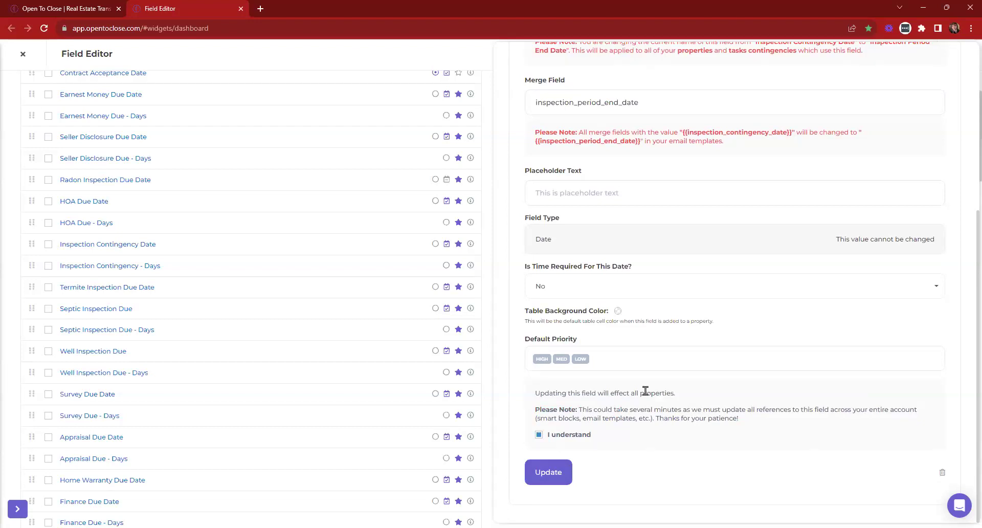
double_click(537, 239)
click(586, 220)
scroll(781, 249, up, 3)
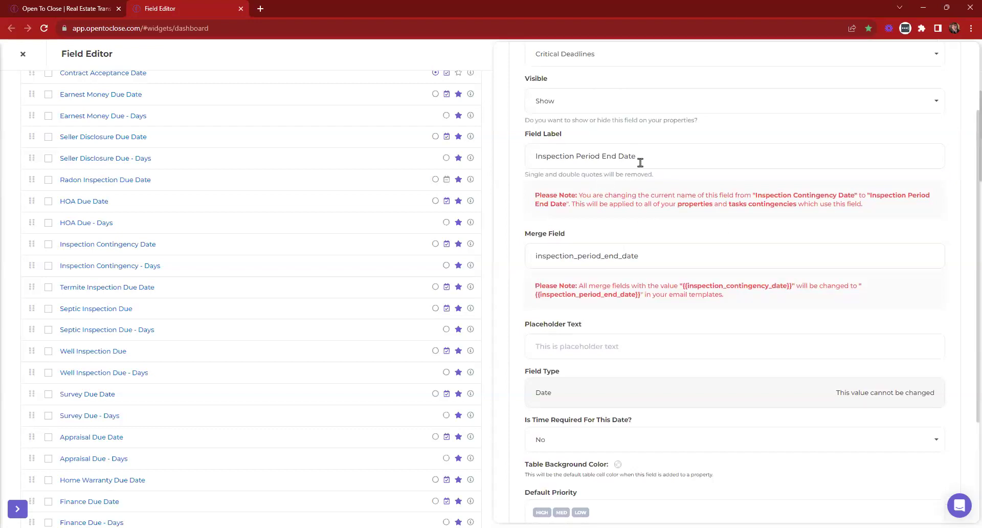
scroll(632, 258, down, 3)
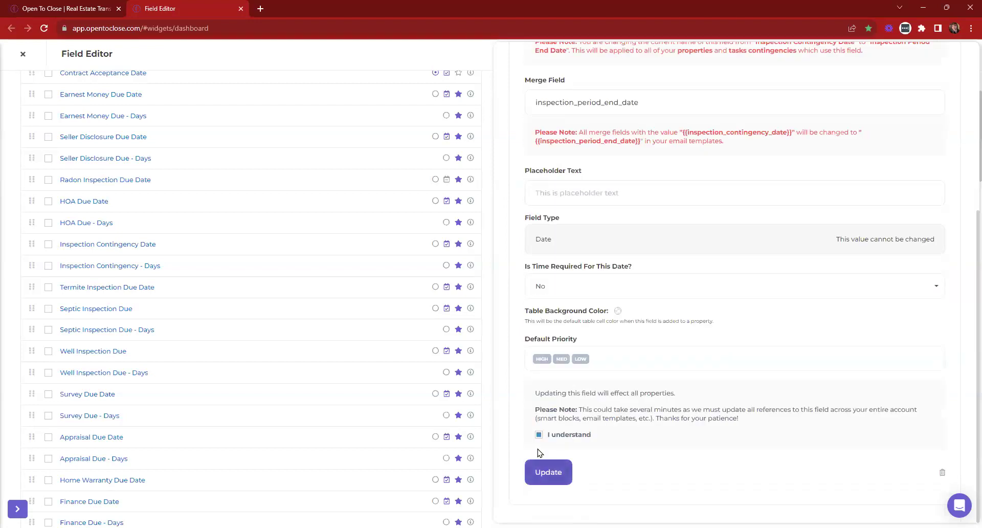
scroll(680, 383, up, 5)
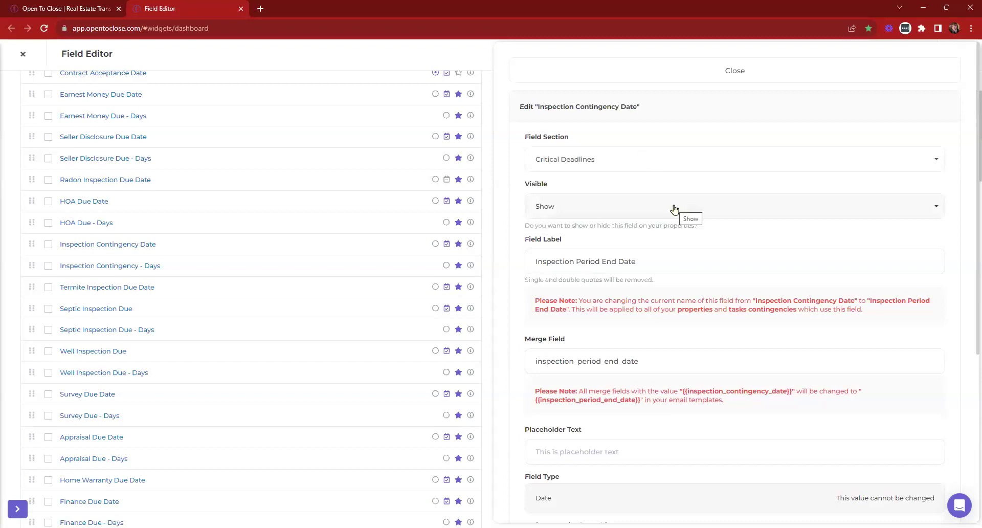
click(579, 80)
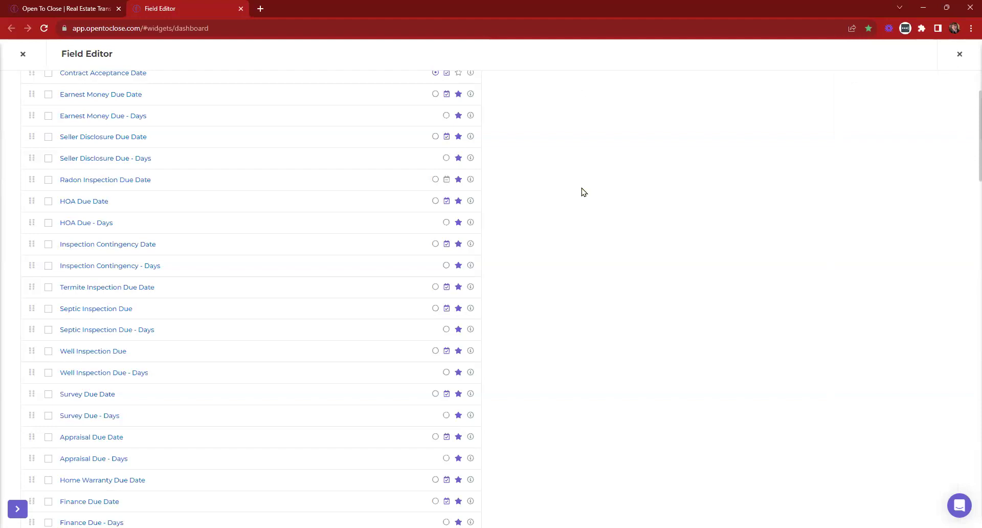
Find 'inspection' in the field list and open Home Inspection Date under Inspection Details
key(ctrl+f)
text(inspecti)
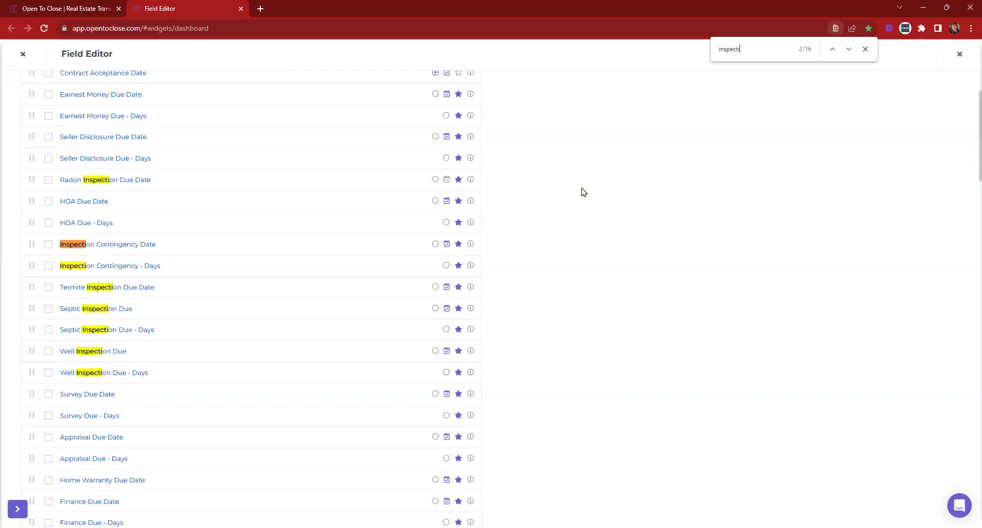
text(on)
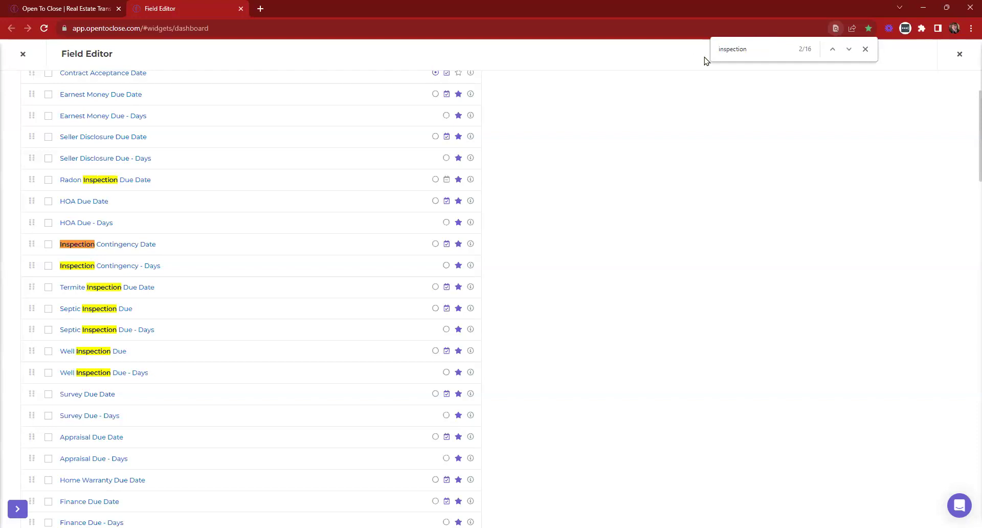
click(848, 49)
click(848, 49)
click(849, 50)
click(849, 49)
click(849, 49)
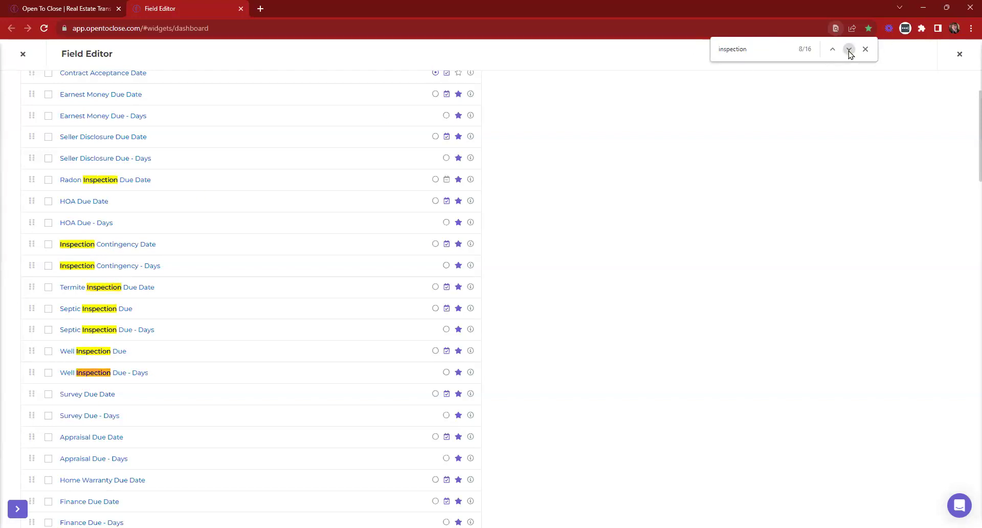
click(848, 49)
click(849, 50)
click(849, 49)
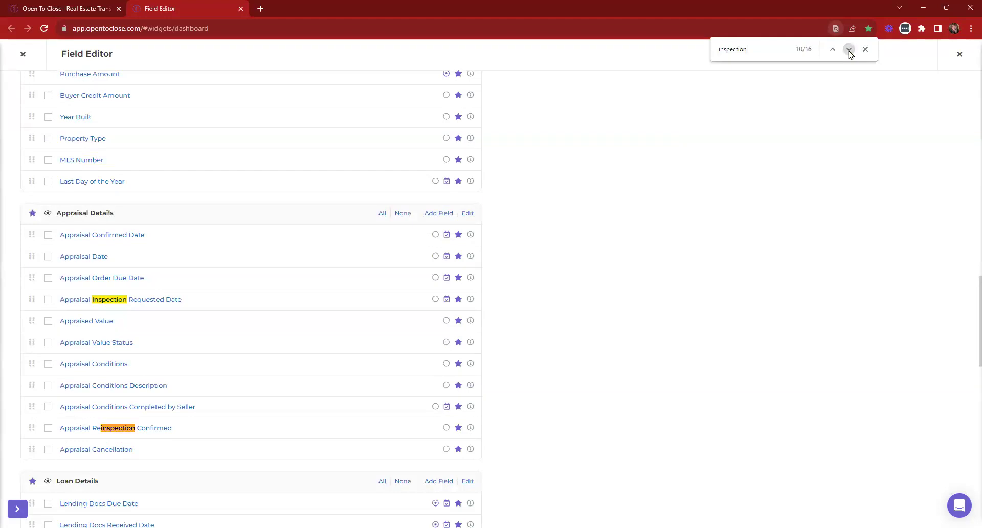
click(848, 50)
click(848, 49)
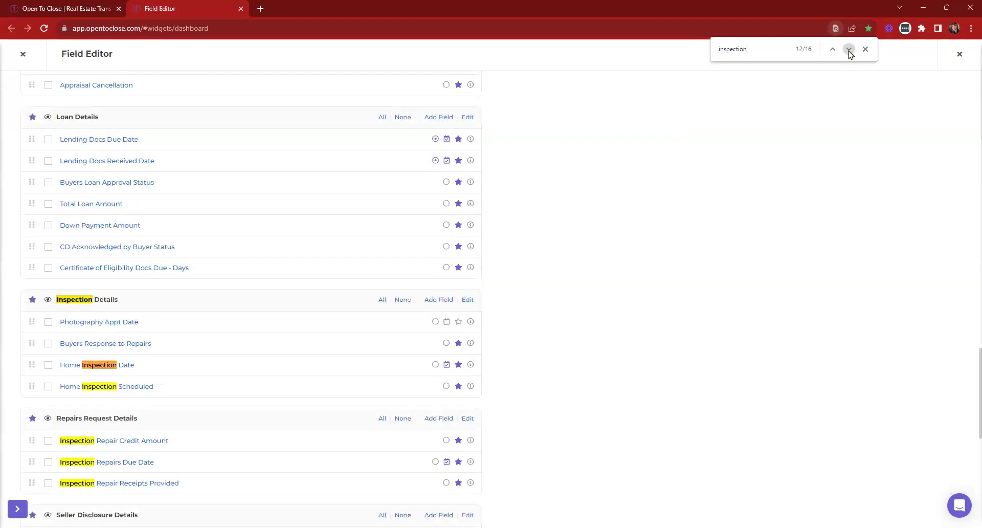
click(97, 366)
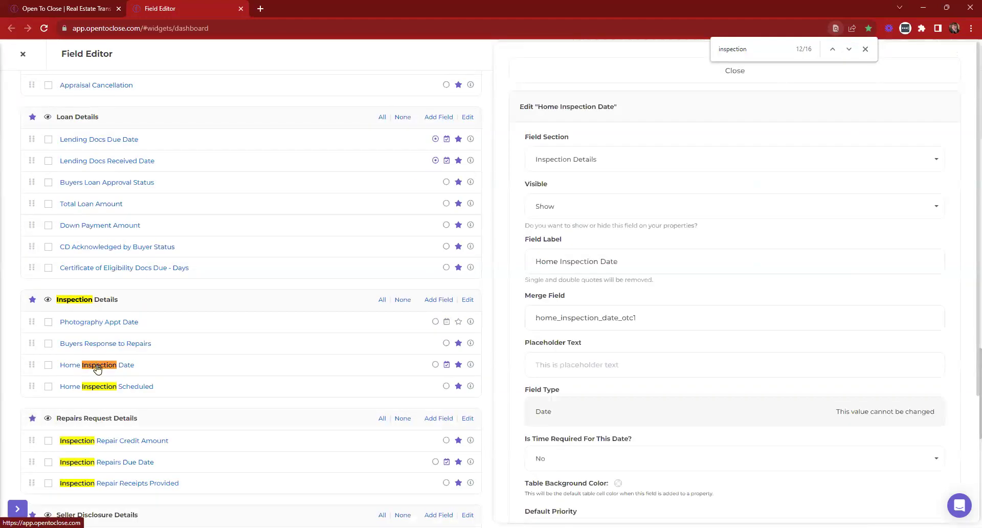
Open the Home Inspection Scheduled field's Yes/No/Waived answer options
click(118, 386)
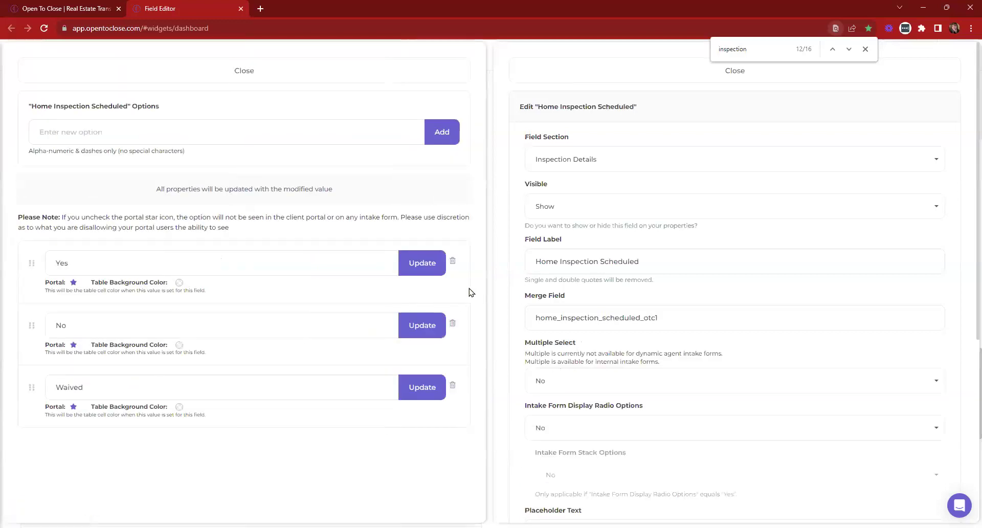
click(322, 70)
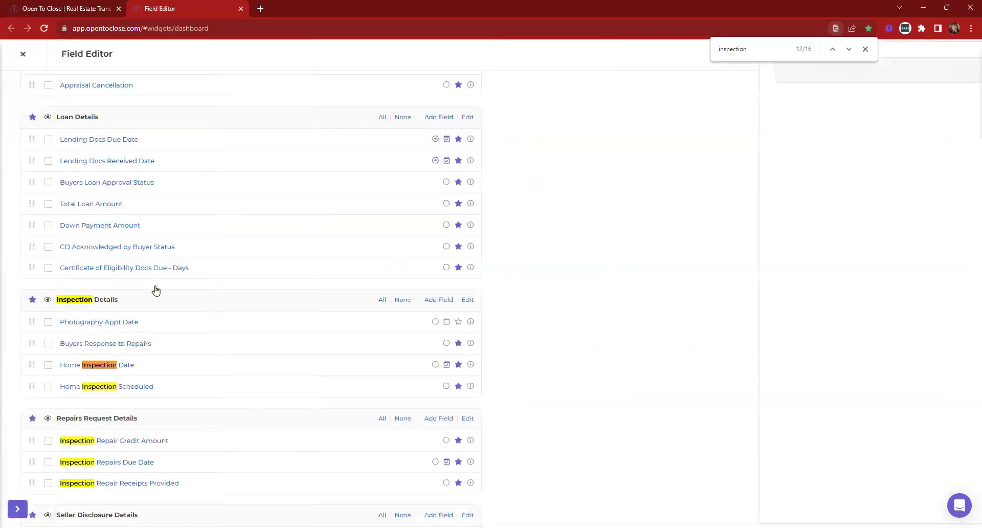
click(108, 367)
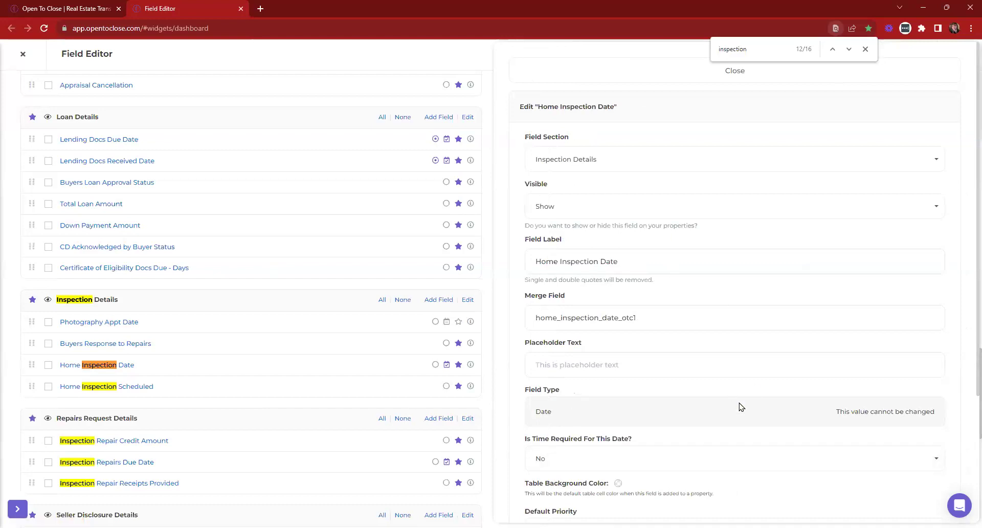
click(123, 387)
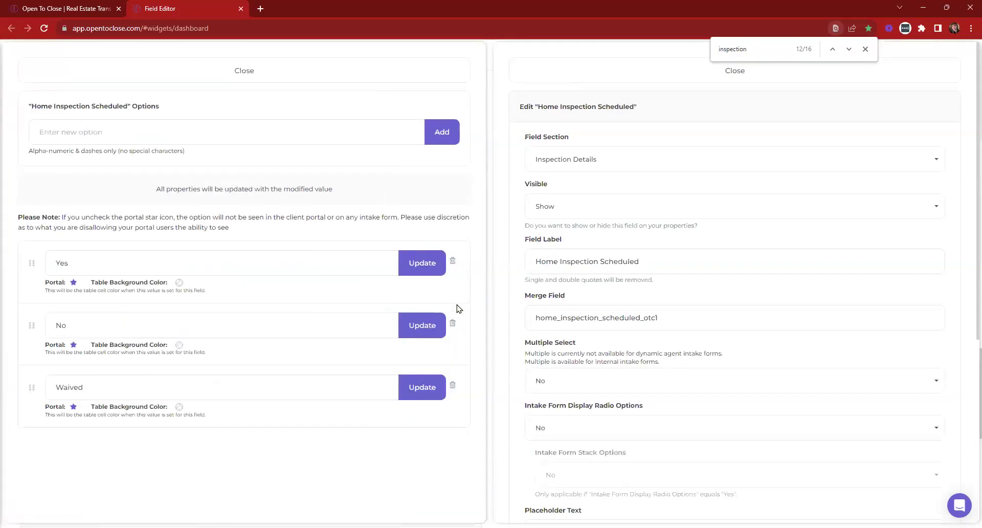
scroll(609, 453, down, 2)
drag(578, 480, 532, 478)
click(548, 474)
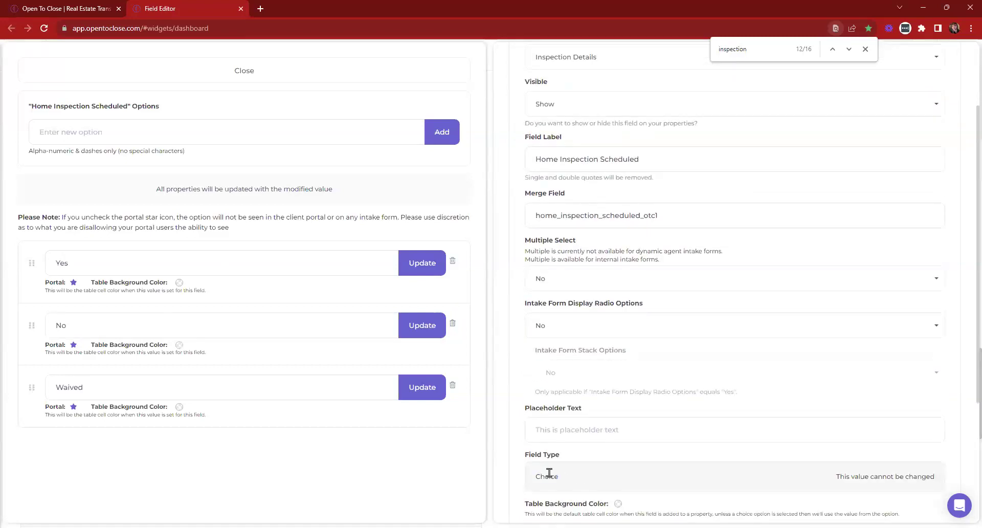
Append '- Meow Meow' to the Yes option and save it
click(98, 265)
text(- Meow Meow)
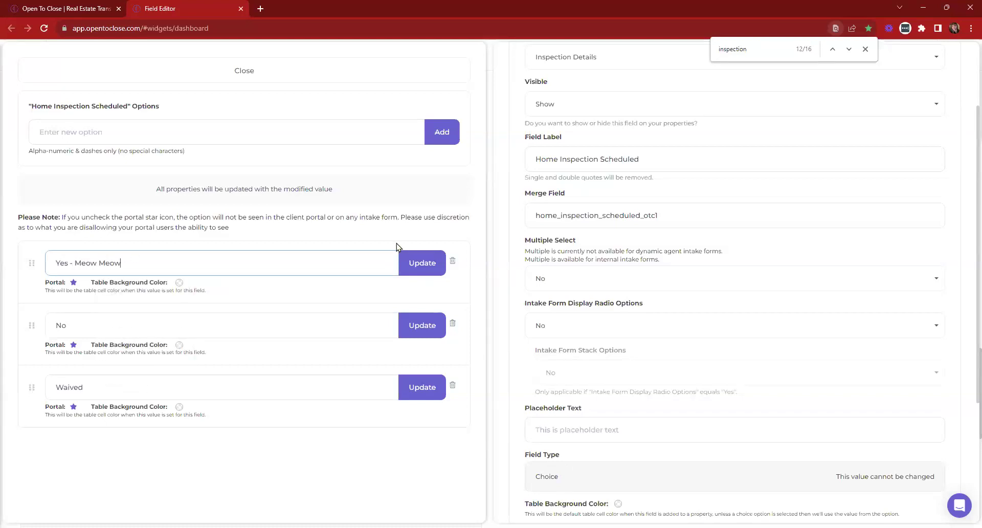
click(418, 263)
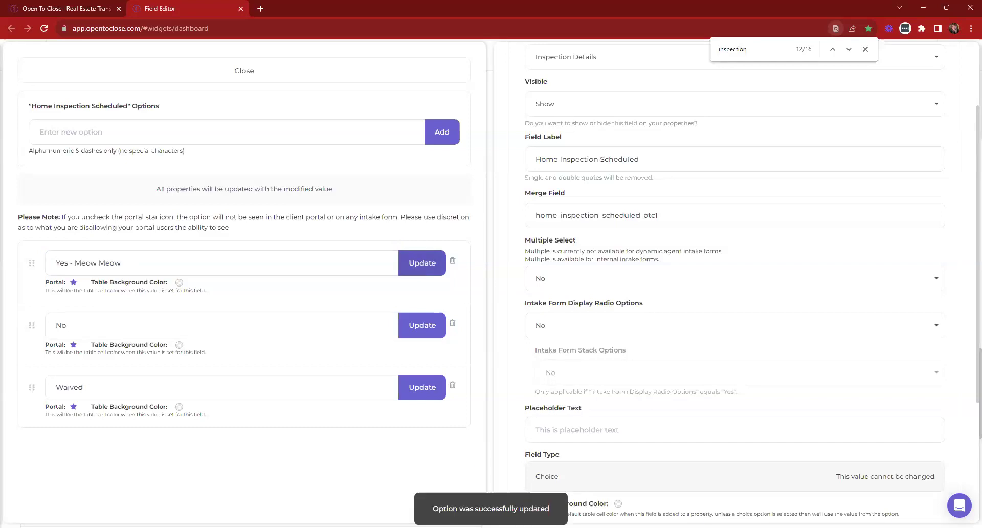
Trim the first option back to 'Yes', update it, and close the options and edit panels
drag(122, 262, 69, 262)
key(BackSpace)
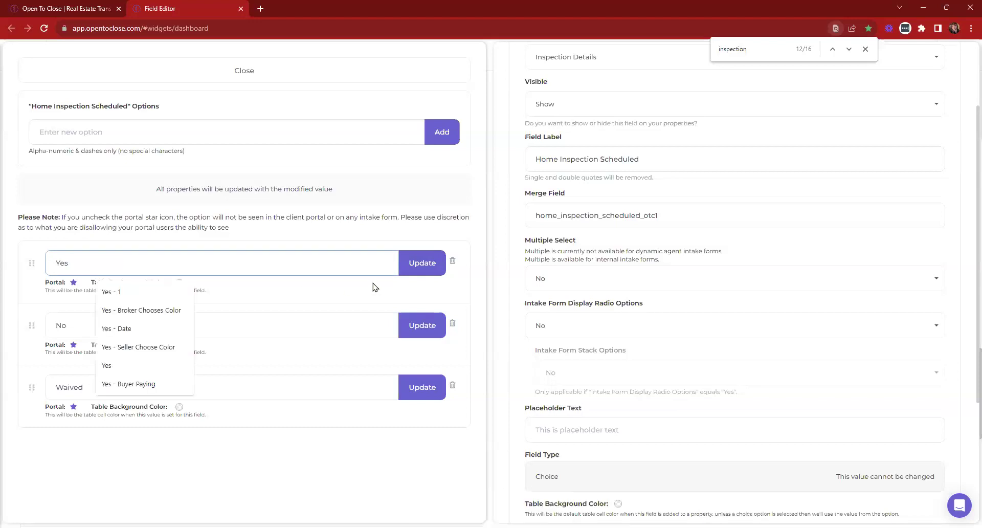
click(420, 270)
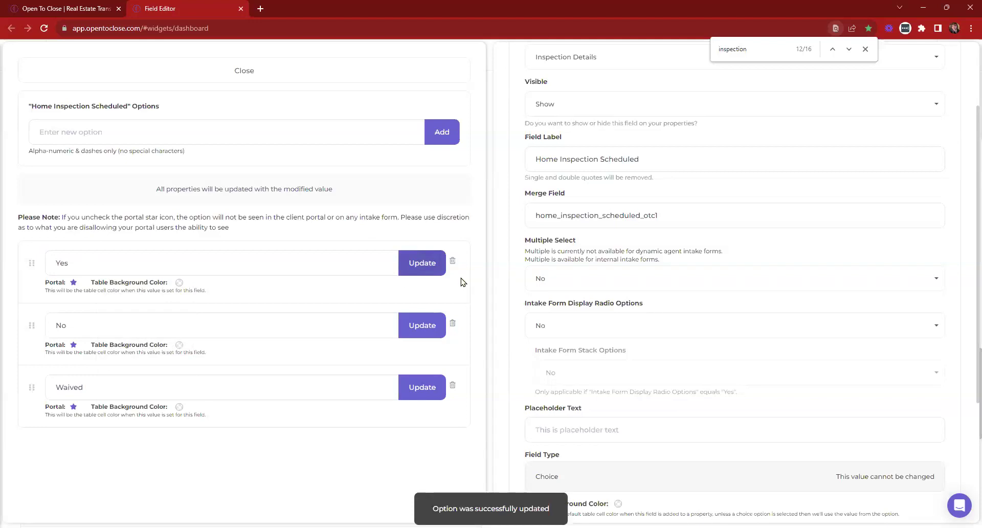
scroll(619, 246, up, 2)
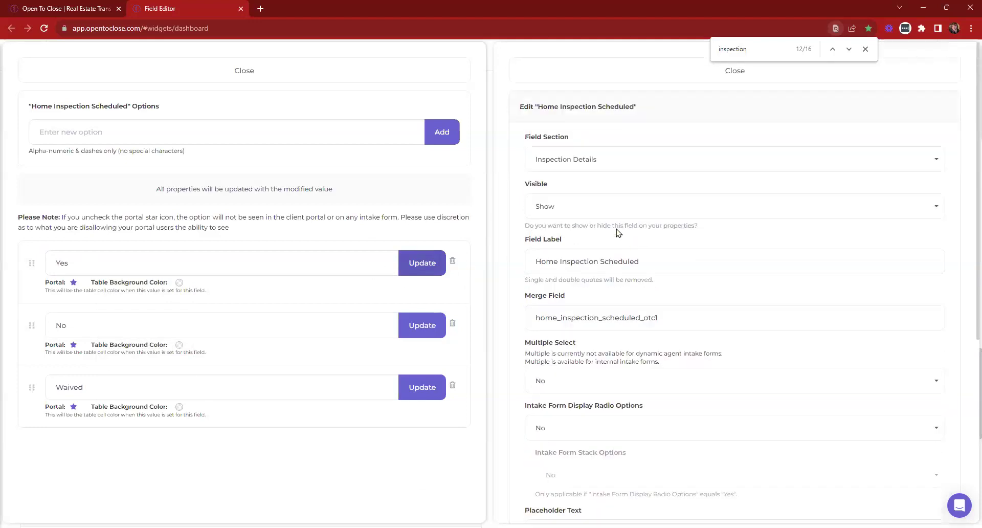
click(348, 70)
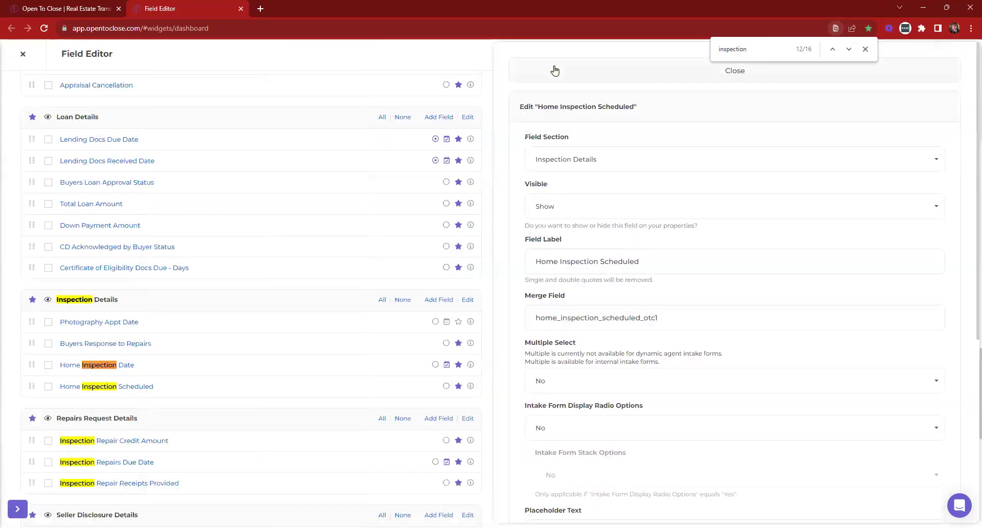
click(555, 70)
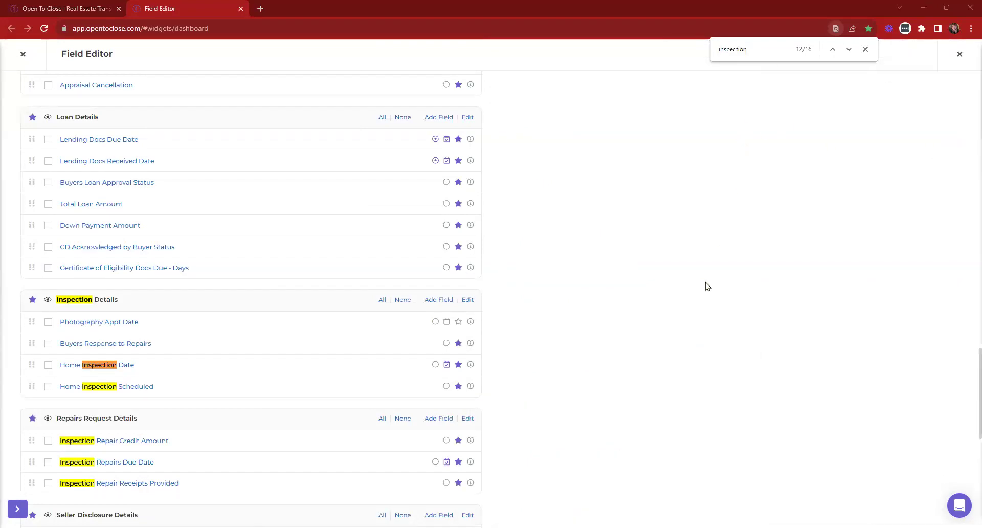
Collapse Templating and go to Settings > Email Addresses in the sidebar
scroll(708, 286, up, 15)
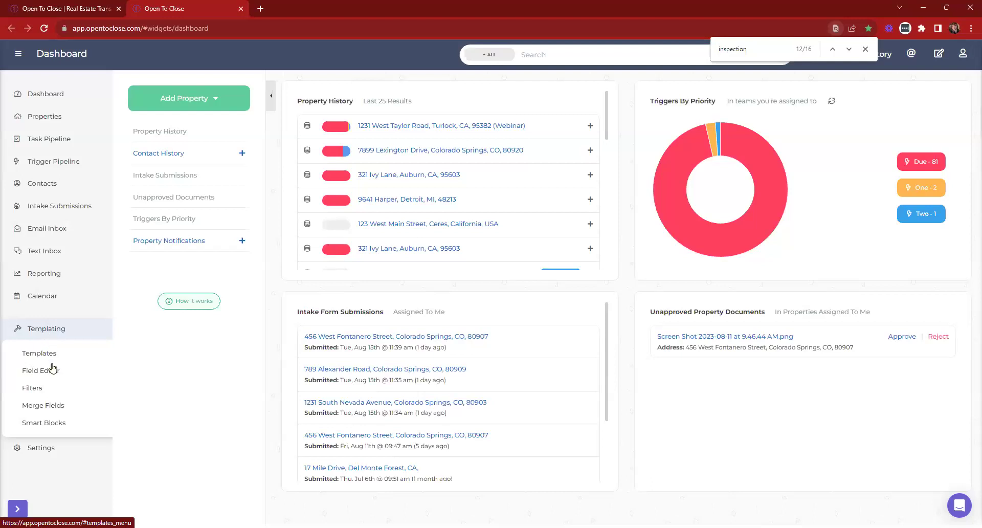
click(42, 340)
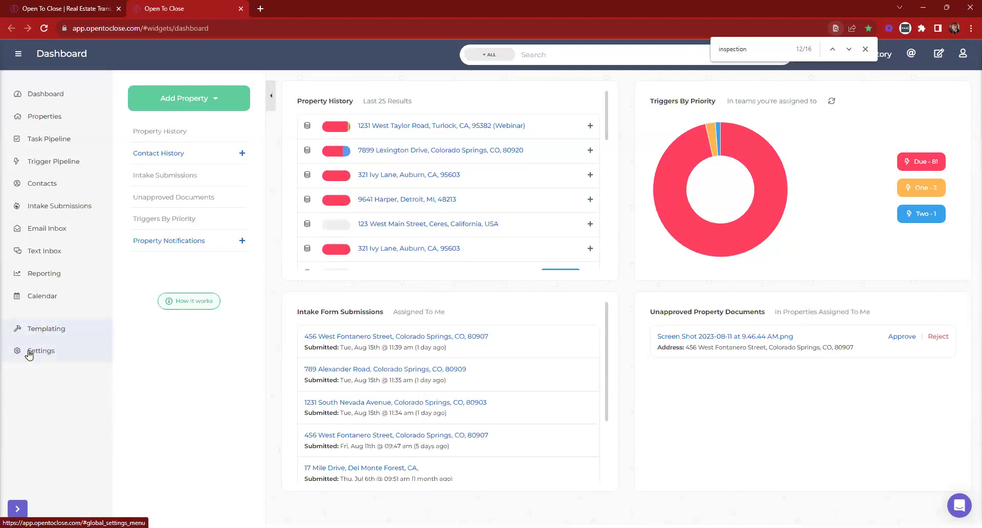
click(20, 352)
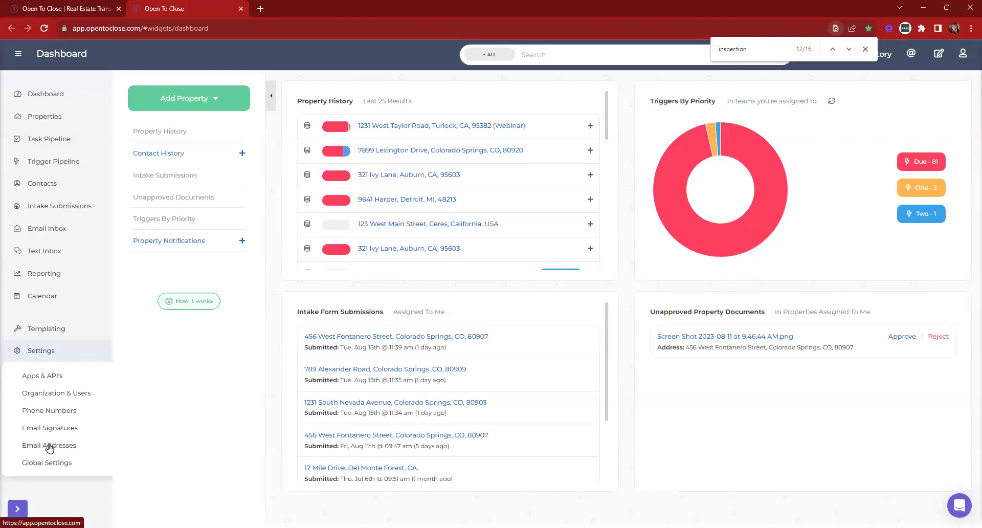
click(49, 448)
Dismiss the inspection search, make the first Google-connected address the default sender, and open a new tab
click(865, 49)
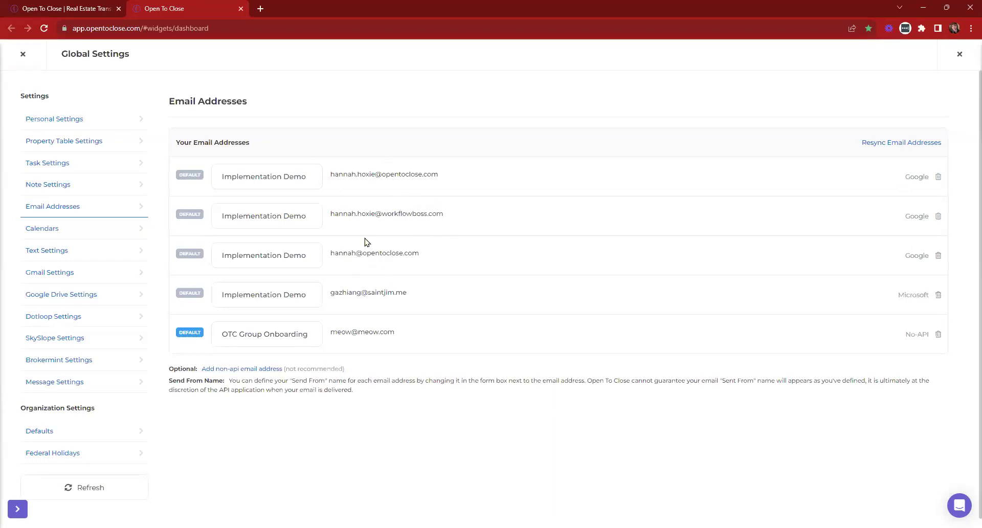
click(189, 175)
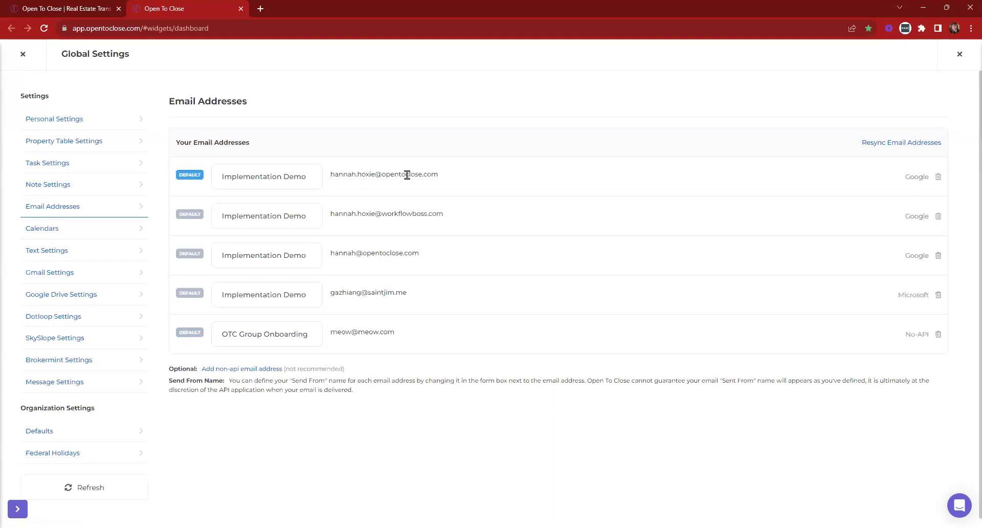
drag(438, 174, 329, 175)
drag(443, 213, 329, 215)
drag(428, 256, 324, 259)
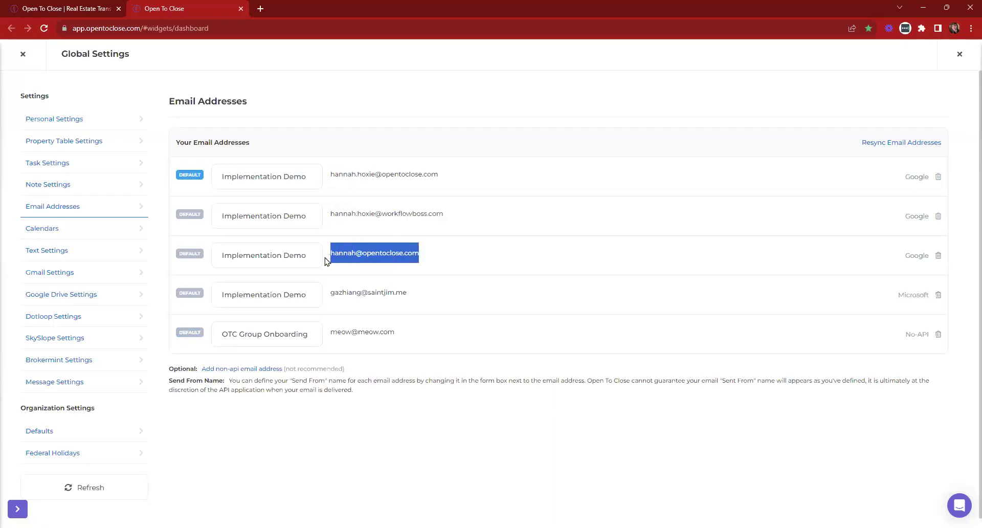
triple_click(360, 174)
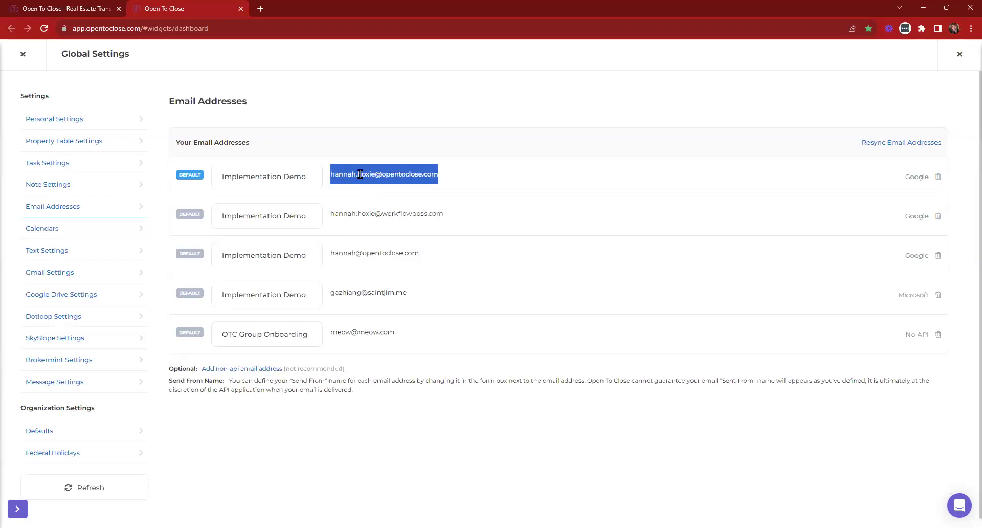
click(261, 9)
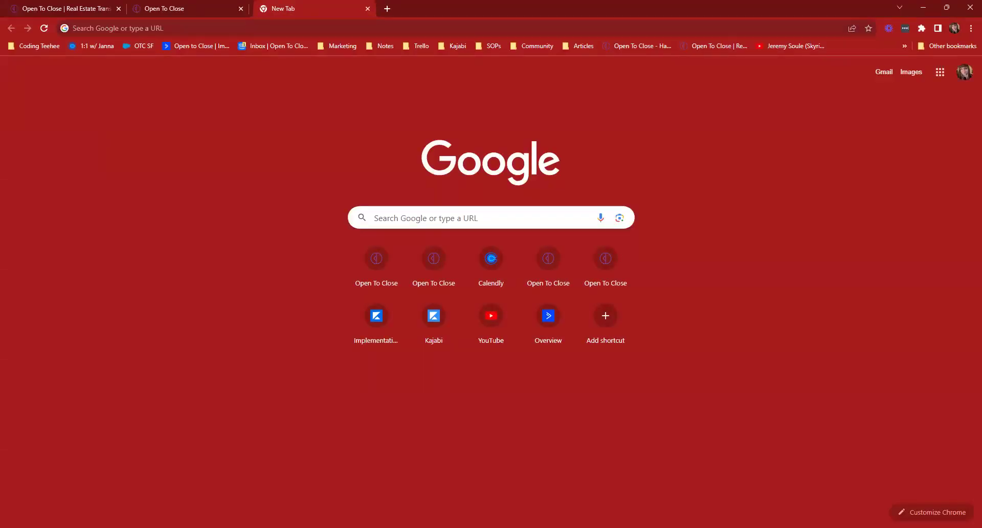
Search 'how to create alias in google' and open the 'Add or delete an alternate email address' article
key(ctrl+w)
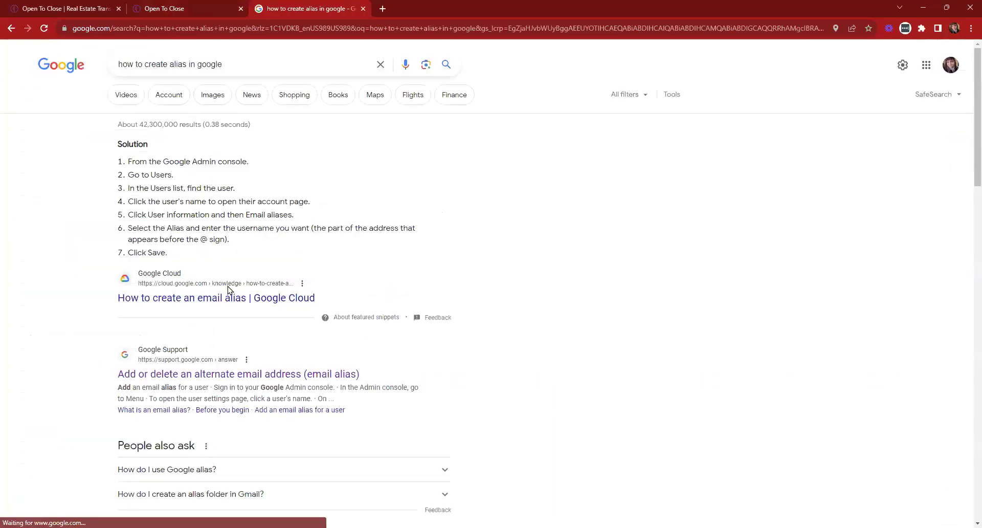
scroll(187, 315, down, 1)
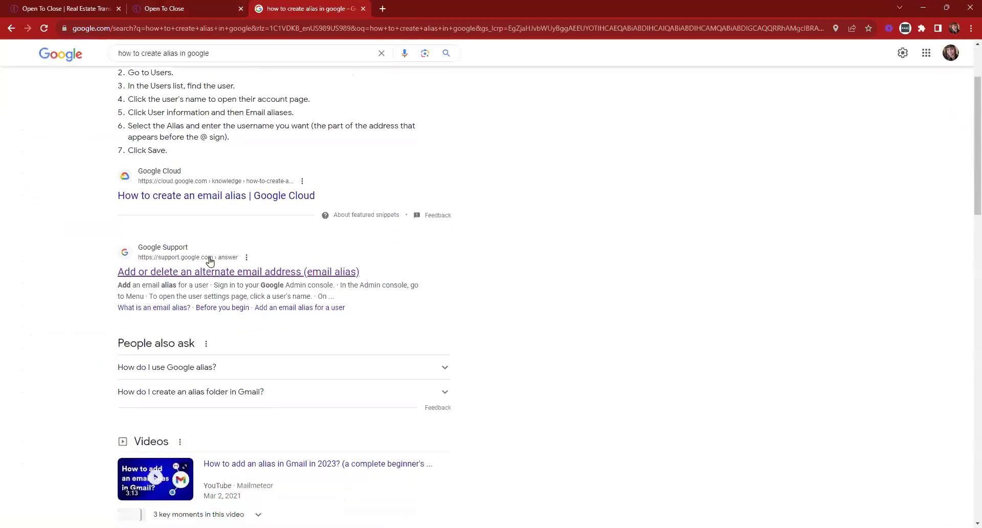
click(174, 277)
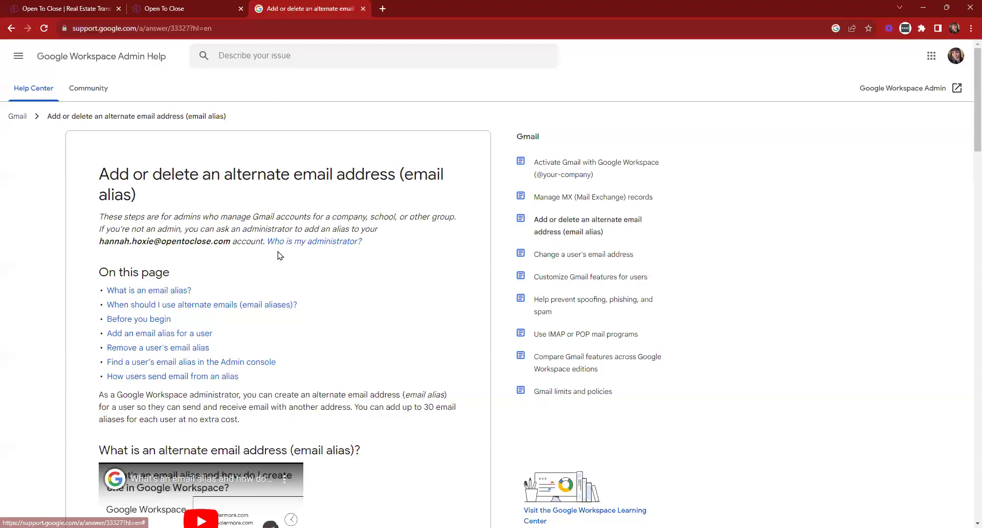
Read the email alias article, copy its web address, and return to Open To Close's Email Addresses settings
scroll(202, 256, down, 5)
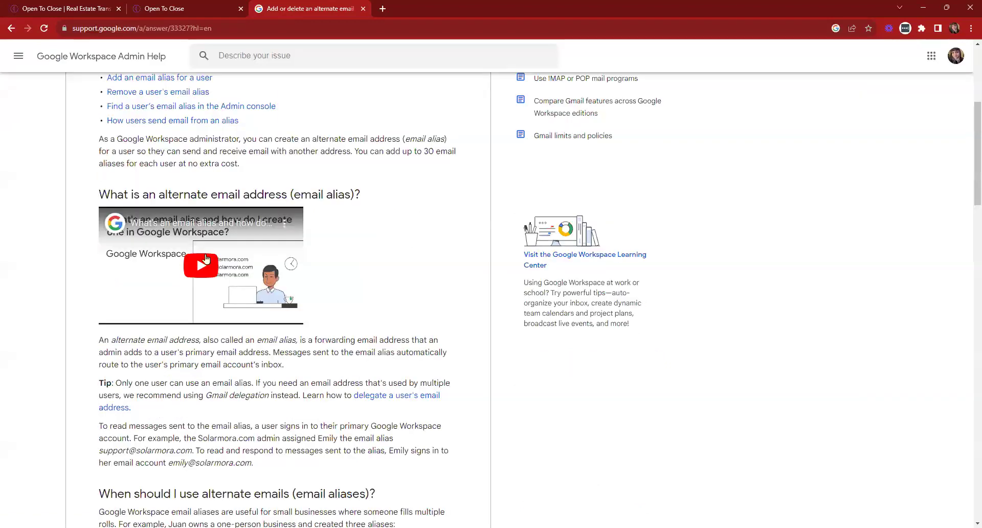
scroll(206, 258, down, 10)
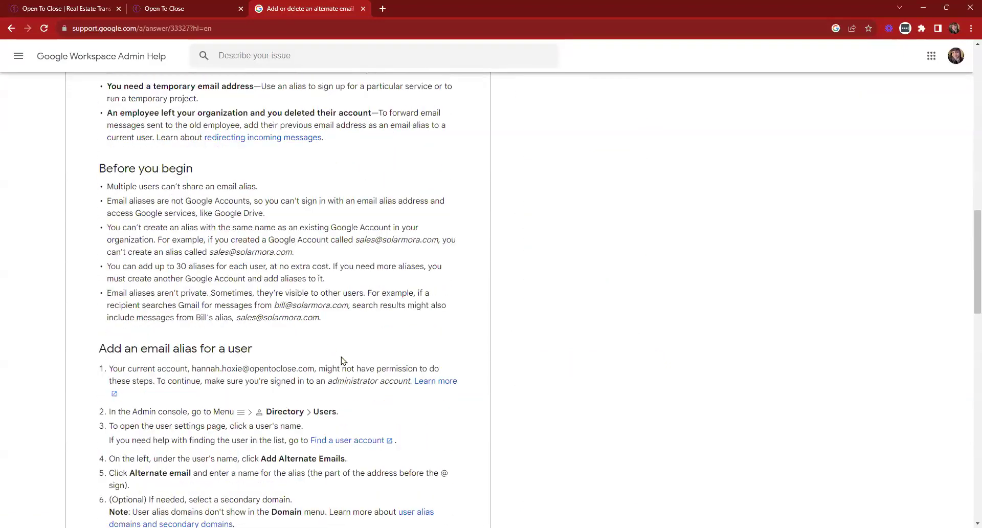
scroll(343, 361, up, 16)
click(219, 28)
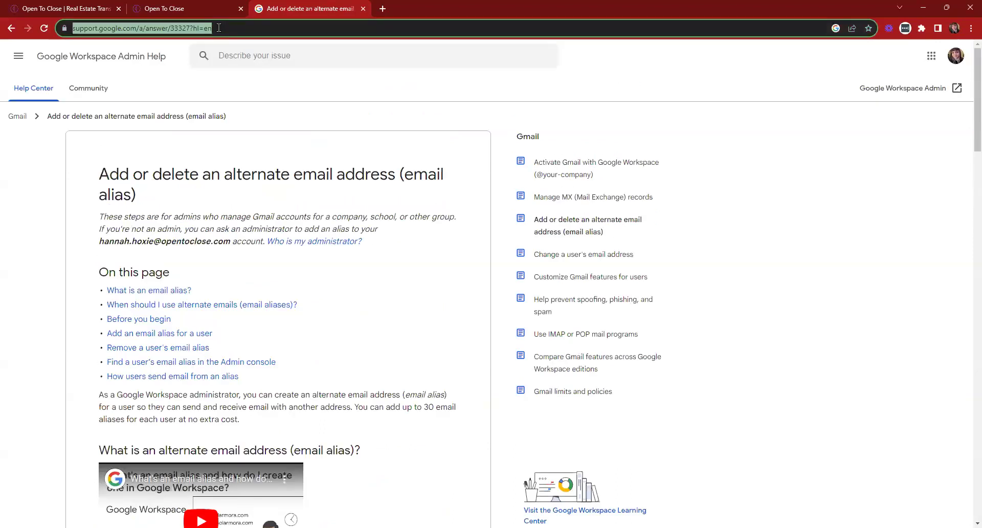
key(alt+Tab)
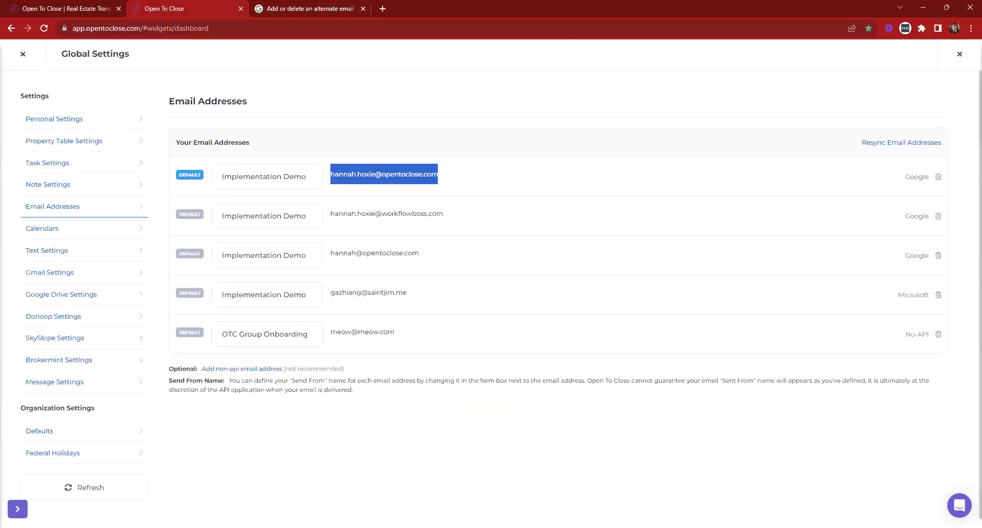
Leave Global Settings and view the first sample contact's detail page in Contacts
click(24, 55)
click(76, 183)
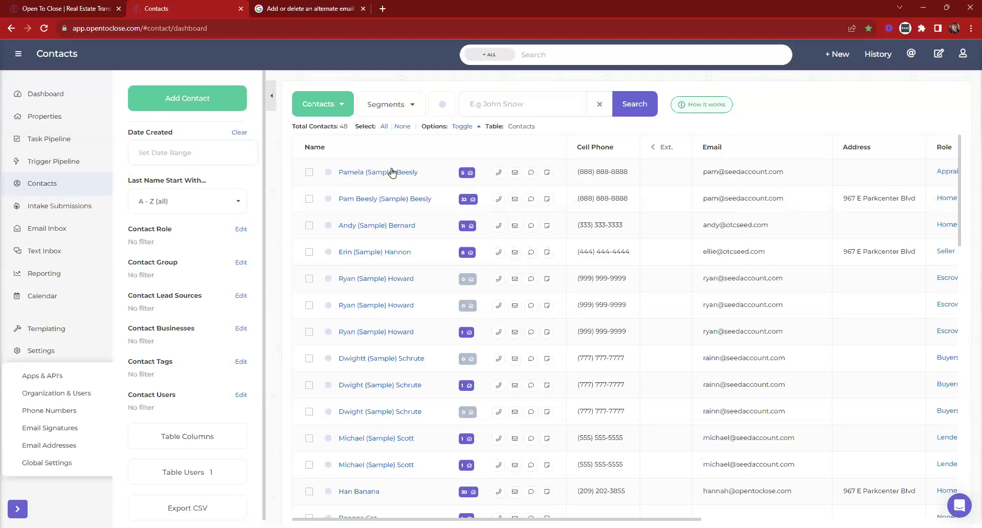
click(363, 173)
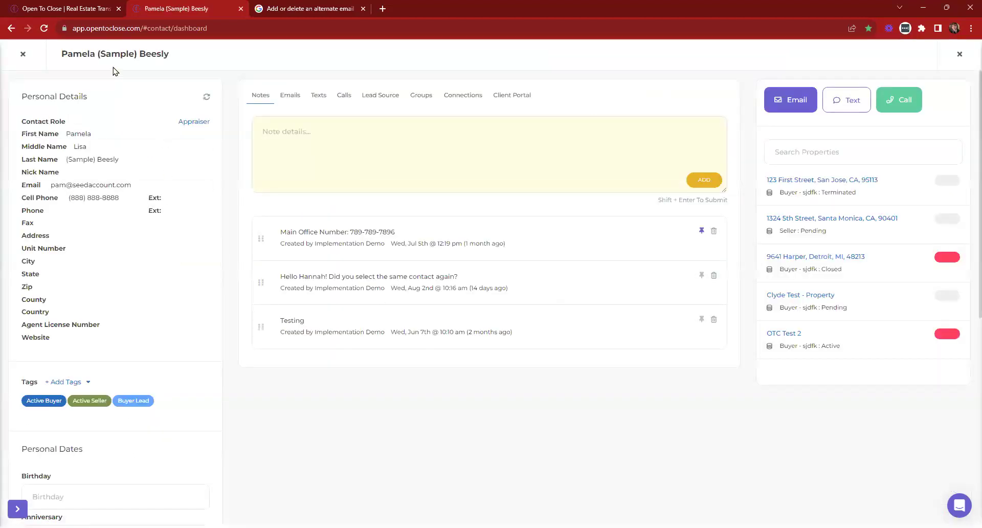
click(23, 53)
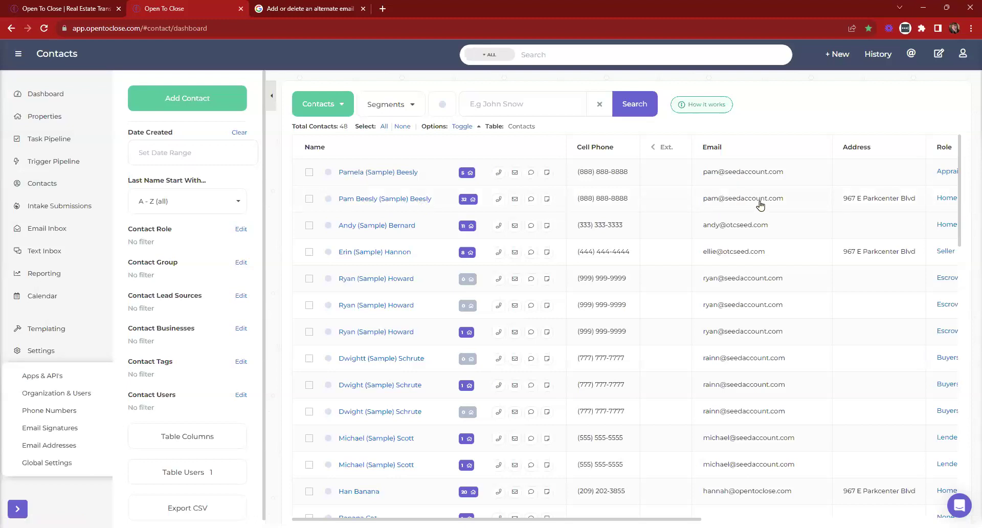
click(416, 176)
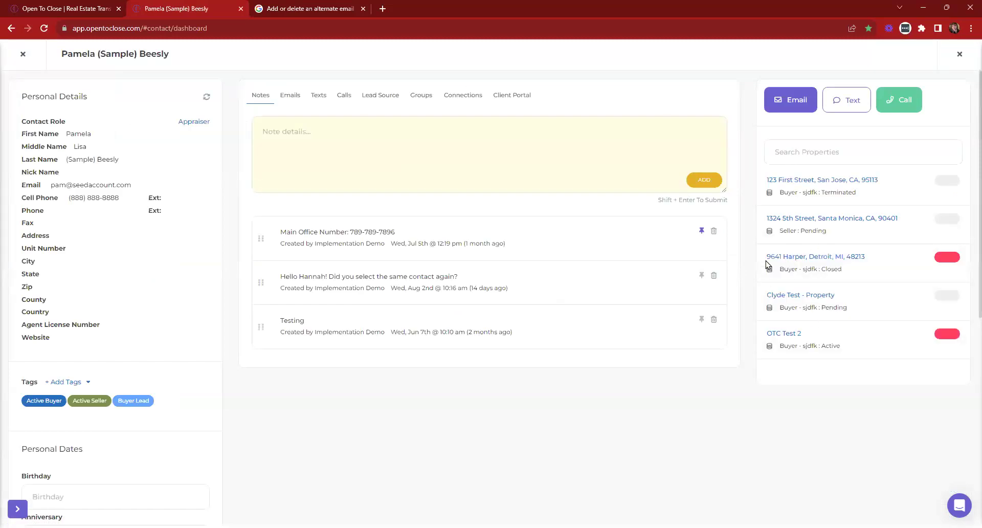
click(23, 55)
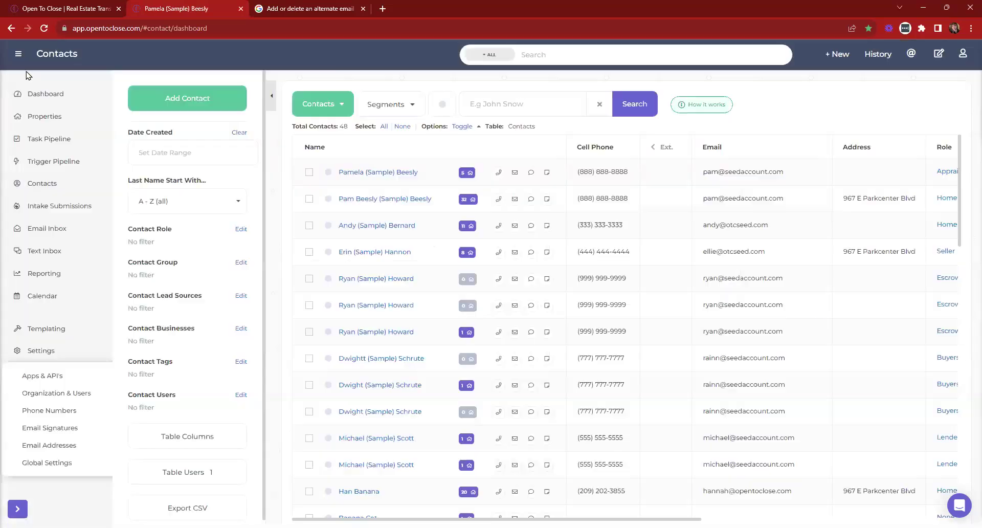
Review the second sample contact's details, then go back to the Dashboard
click(374, 205)
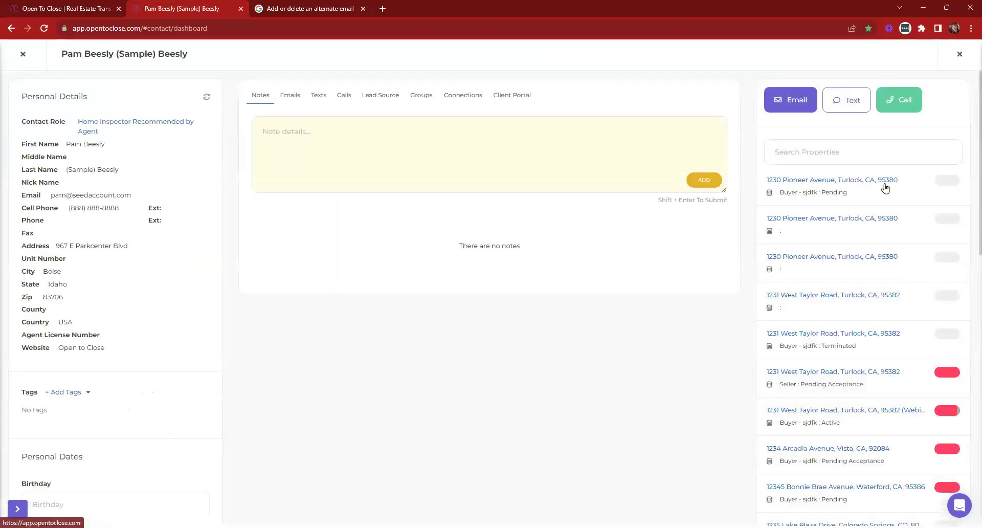
scroll(886, 205, down, 5)
scroll(887, 207, up, 8)
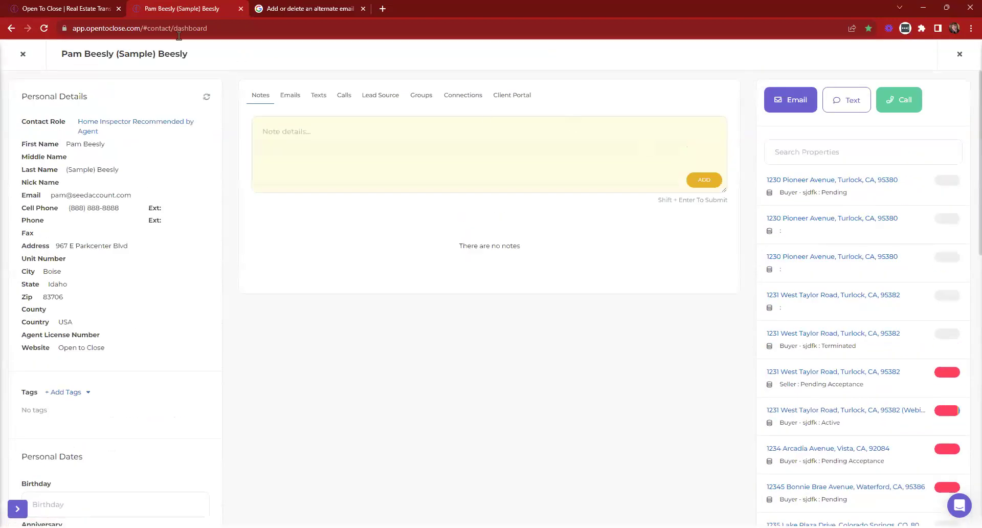
click(23, 54)
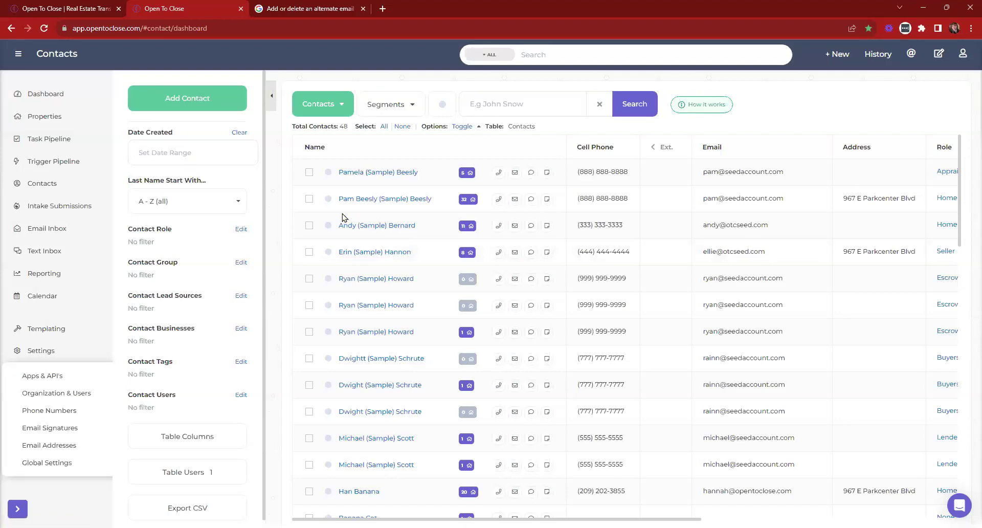
click(56, 95)
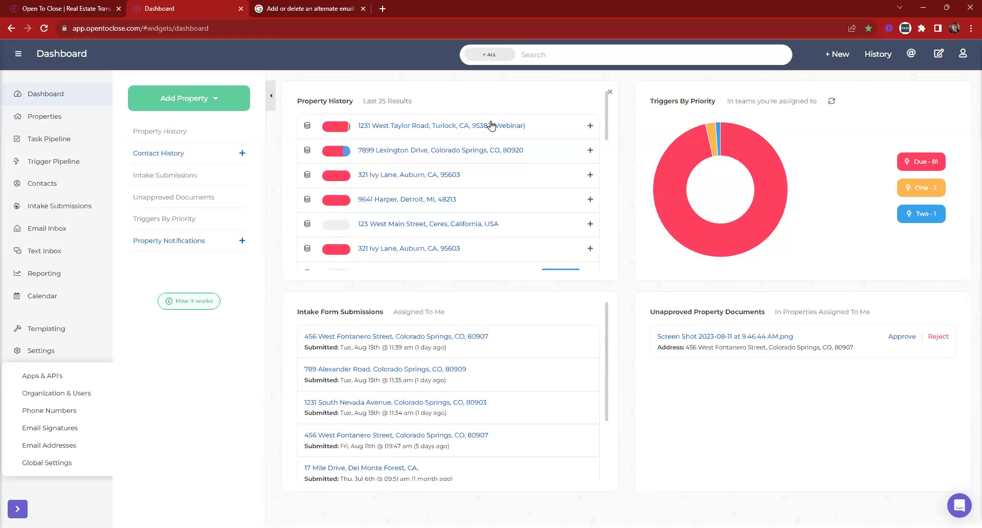
click(436, 126)
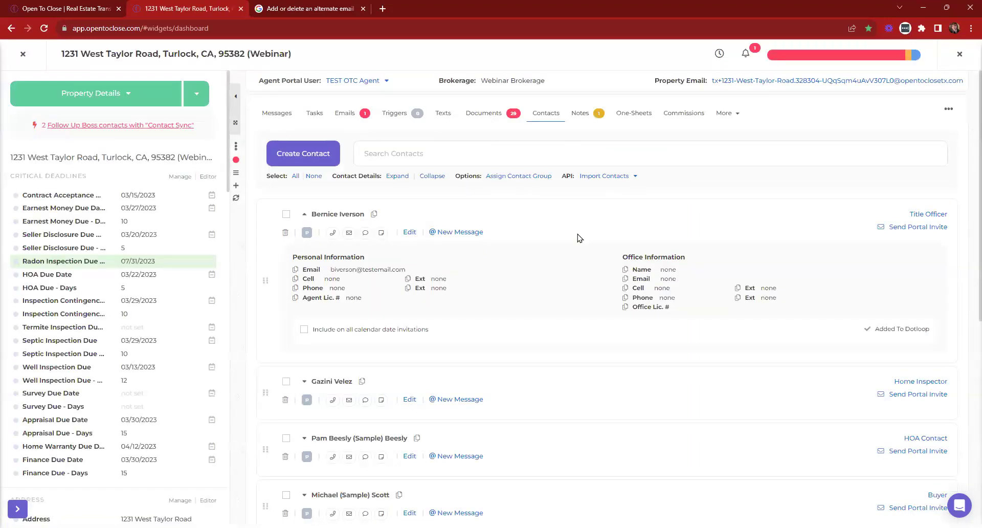
text(pamela)
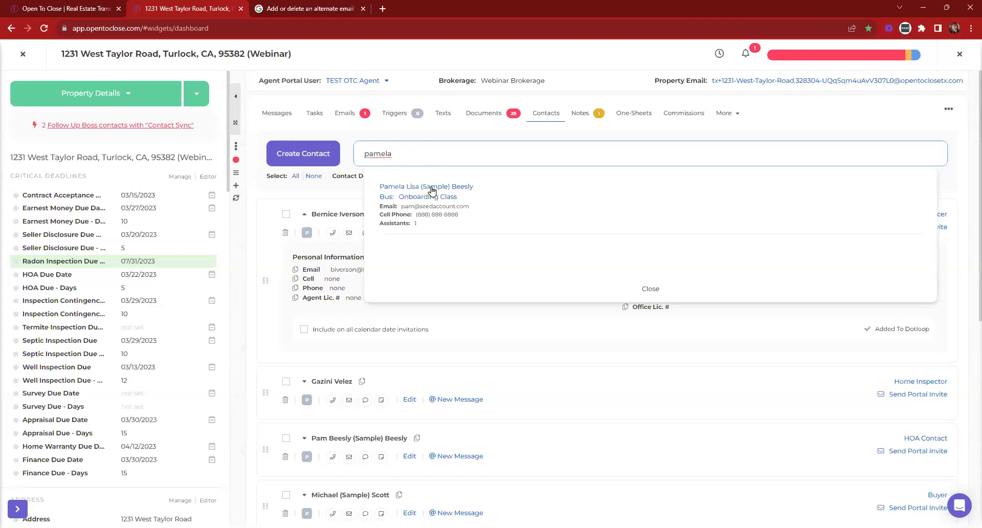
key(BackSpace)
key(BackSpace)
key(BackSpace)
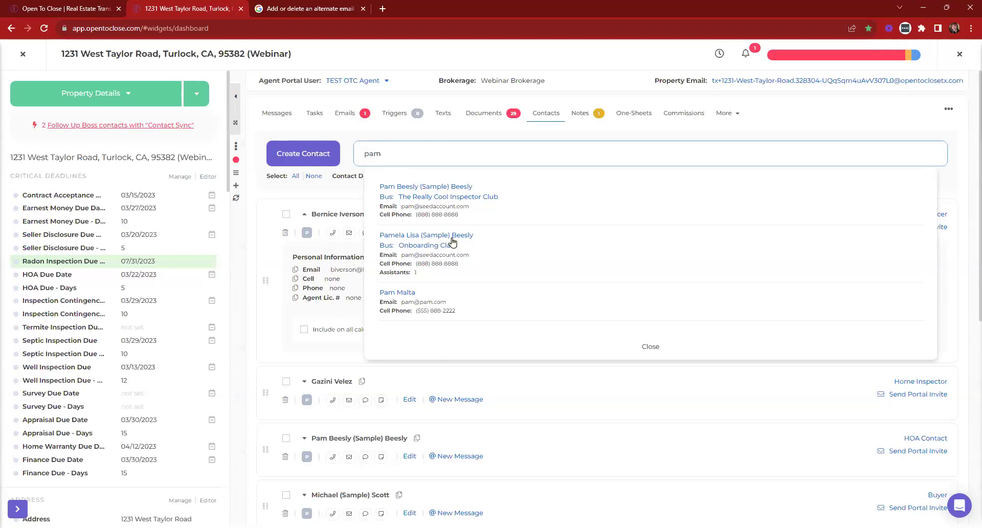
click(399, 295)
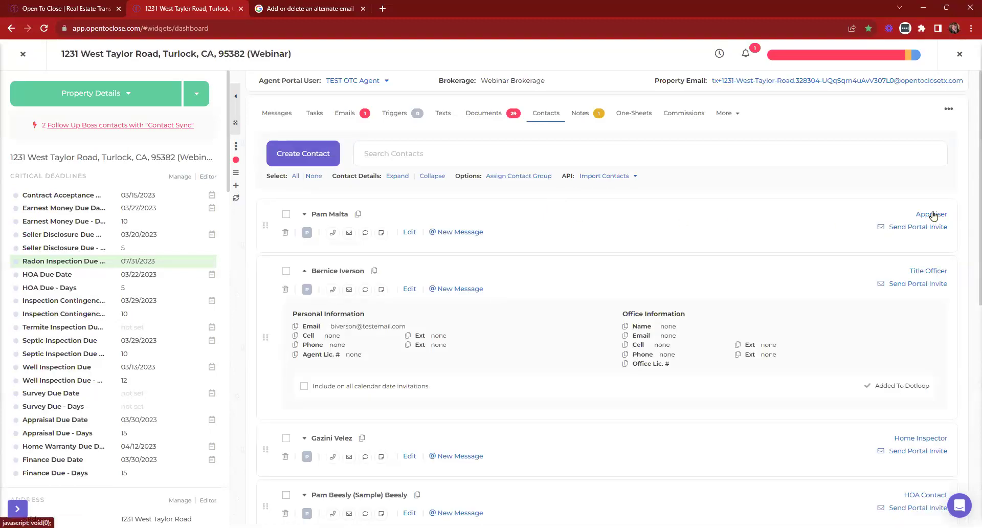
Give the added contact the Buyers Agent role and close the property
click(933, 215)
scroll(860, 248, down, 1)
scroll(824, 263, down, 2)
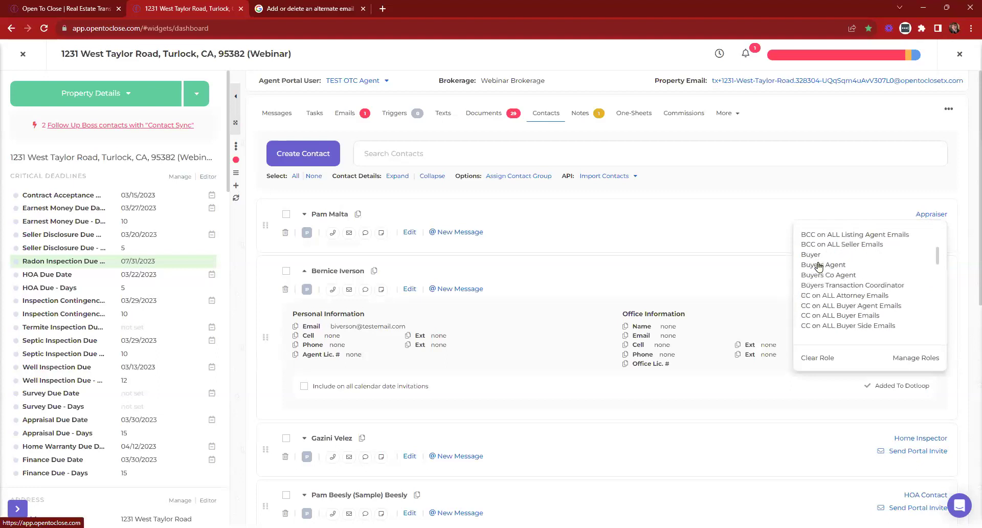
click(924, 219)
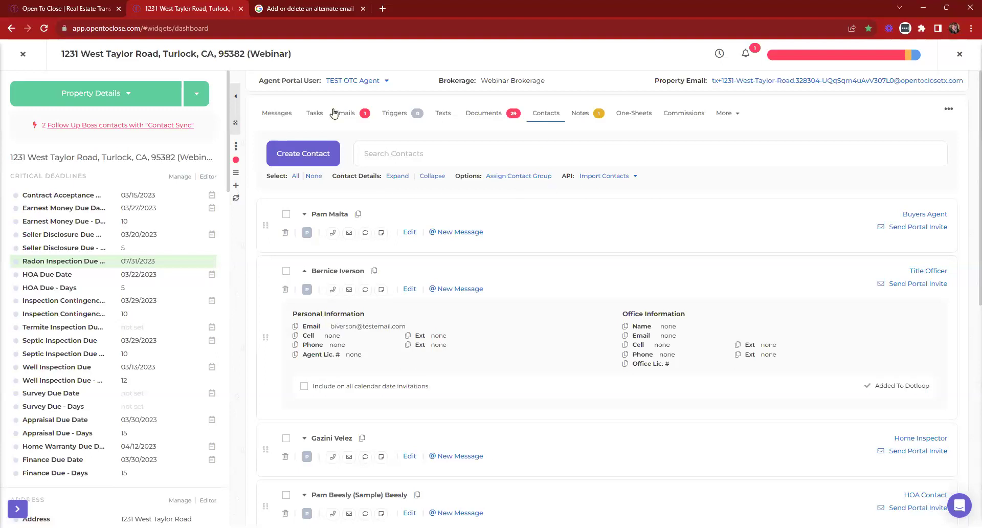
click(23, 53)
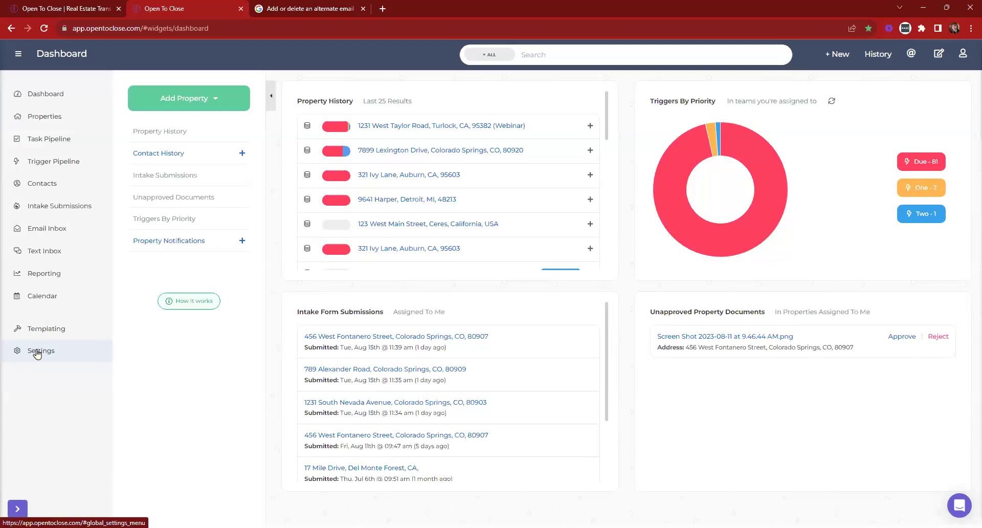
Add a new email signature named 'Agent Sign' in Settings > Email Signatures
click(37, 352)
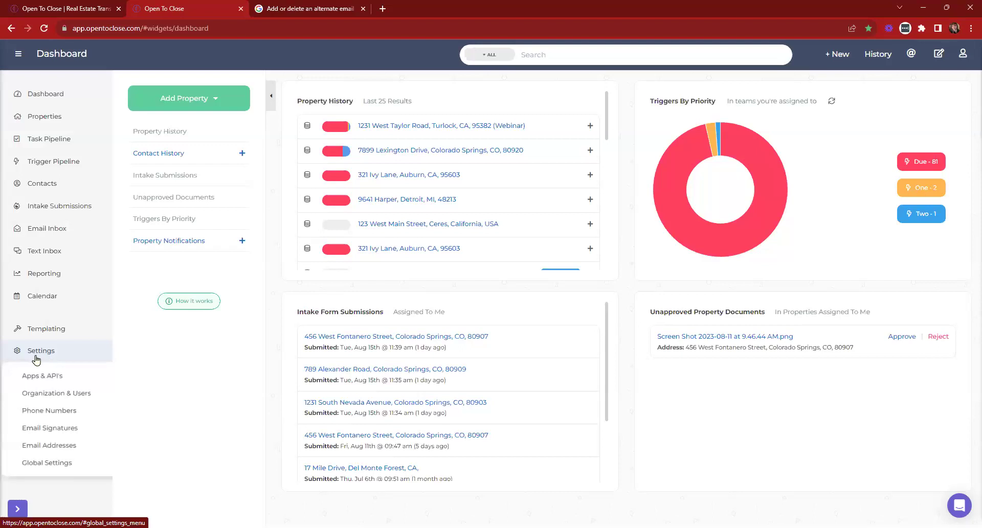
click(65, 433)
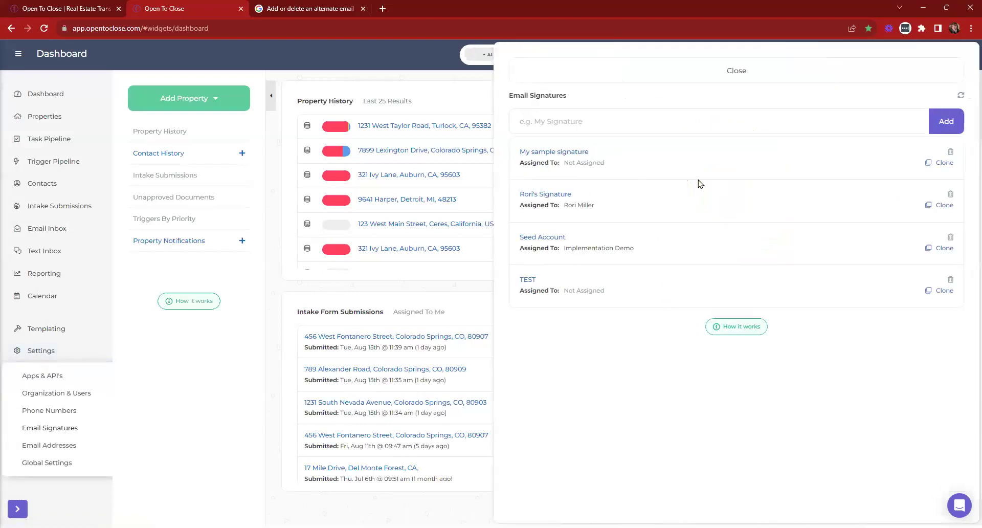
click(568, 121)
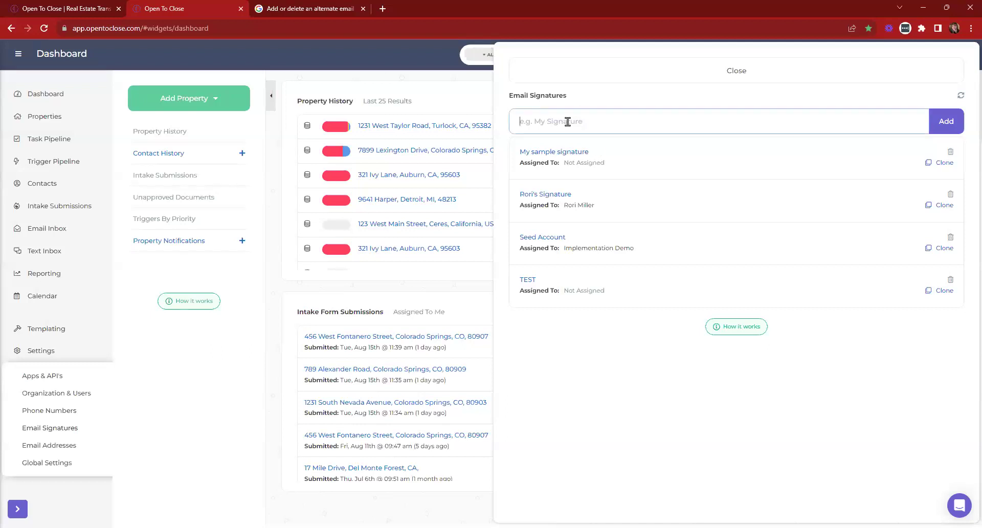
text(January)
key(BackSpace)
key(BackSpace)
key(BackSpace)
key(BackSpace)
key(BackSpace)
key(BackSpace)
key(BackSpace)
text(Hannah's Email)
key(BackSpace)
key(BackSpace)
key(BackSpace)
key(BackSpace)
key(BackSpace)
text(Agent Sign)
click(953, 132)
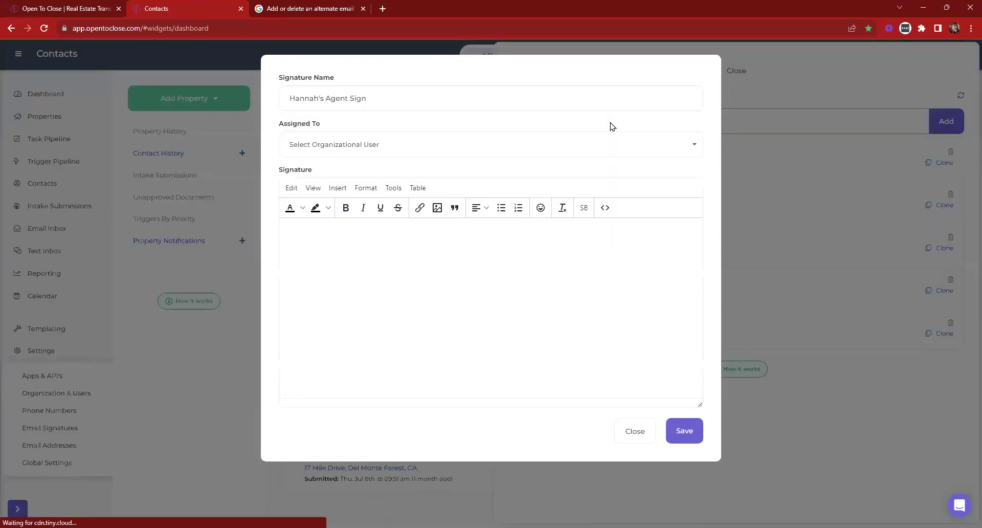
Leave 'Agent Sign' unassigned, fill in the agent's name and e-mail, and save
click(423, 150)
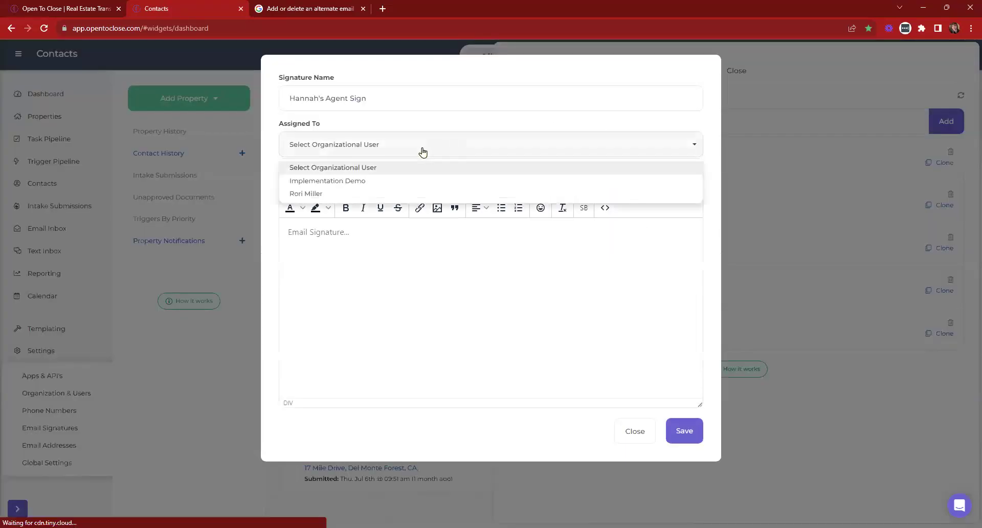
click(352, 152)
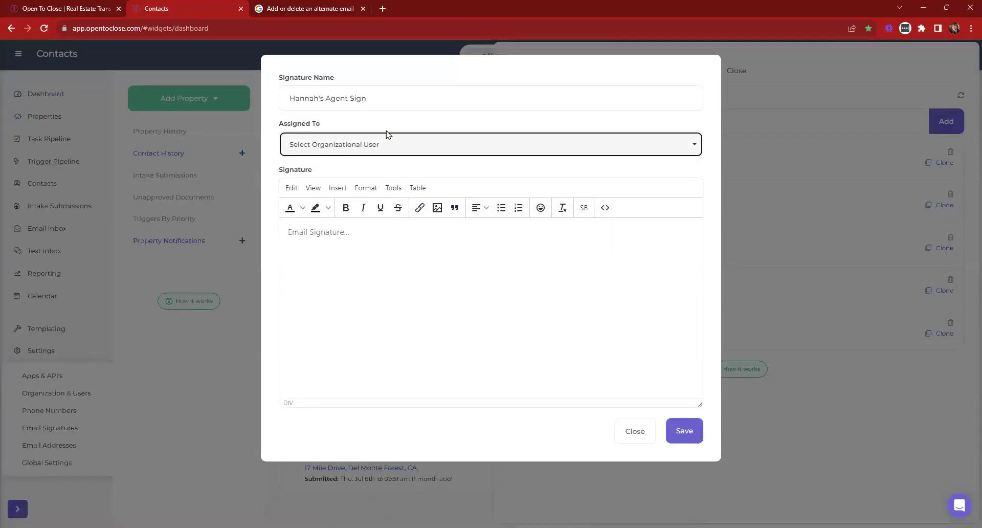
click(353, 246)
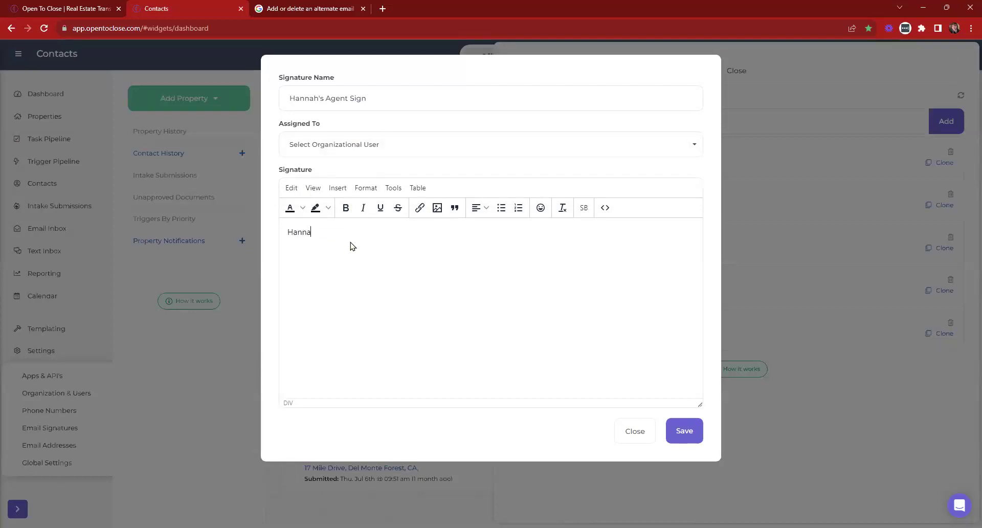
key(Return)
click(694, 432)
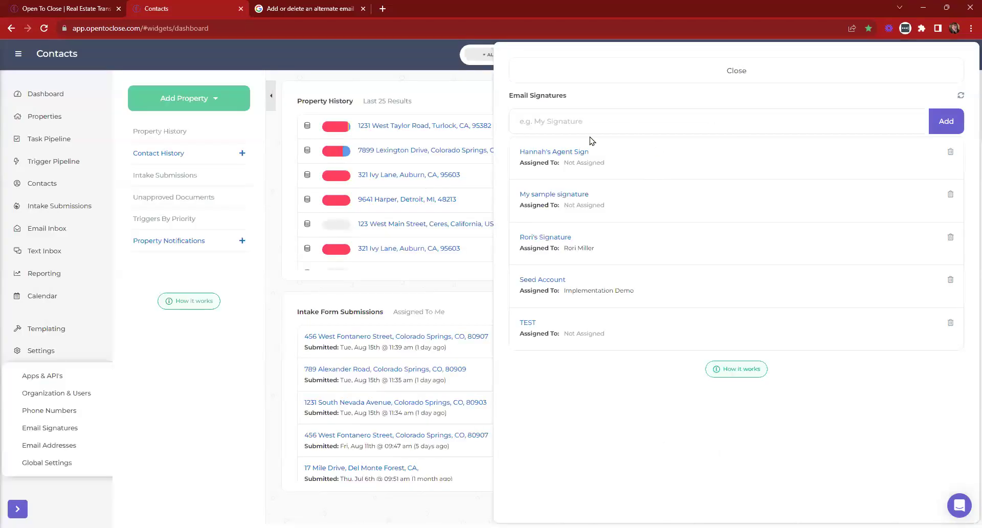
Create a second agent signature holding the other agent's name and e-mail, and save it
click(581, 123)
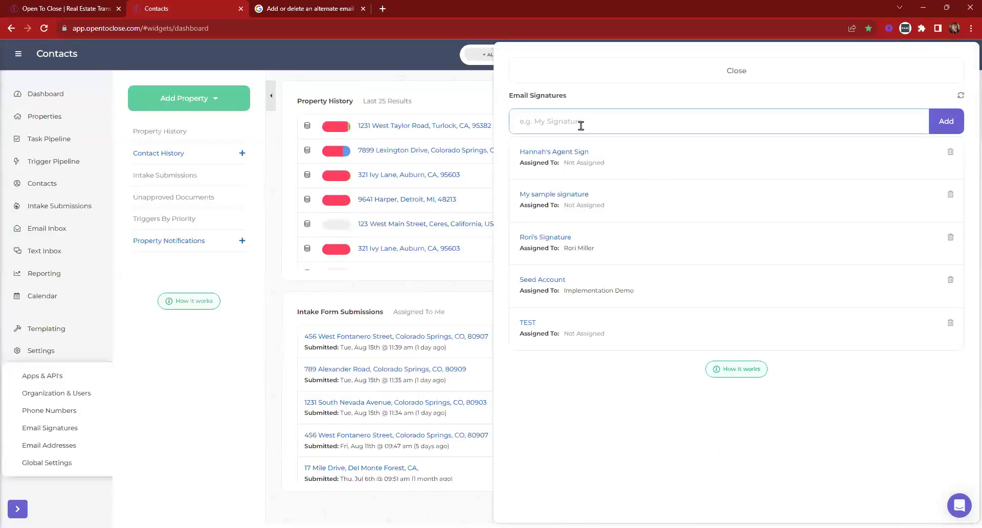
text(Emily Agent Sign)
click(943, 123)
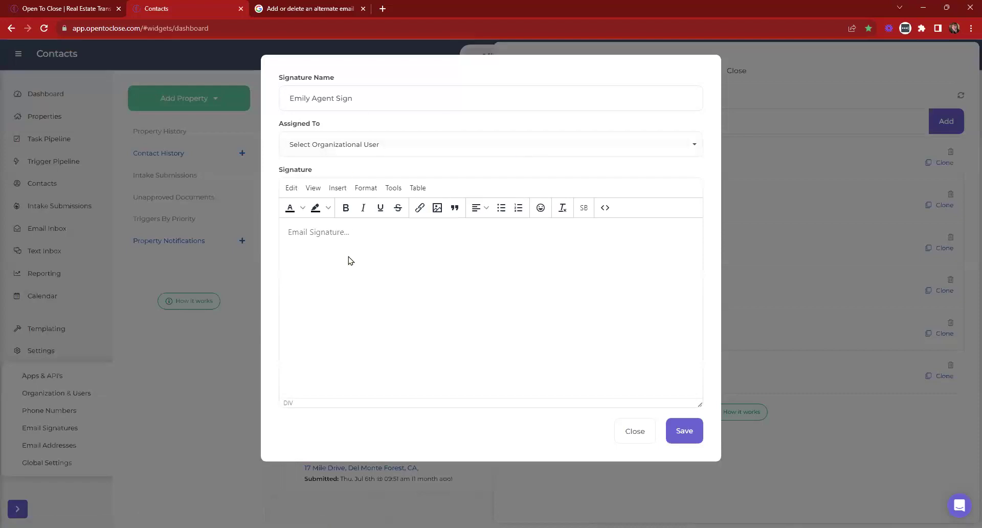
click(344, 241)
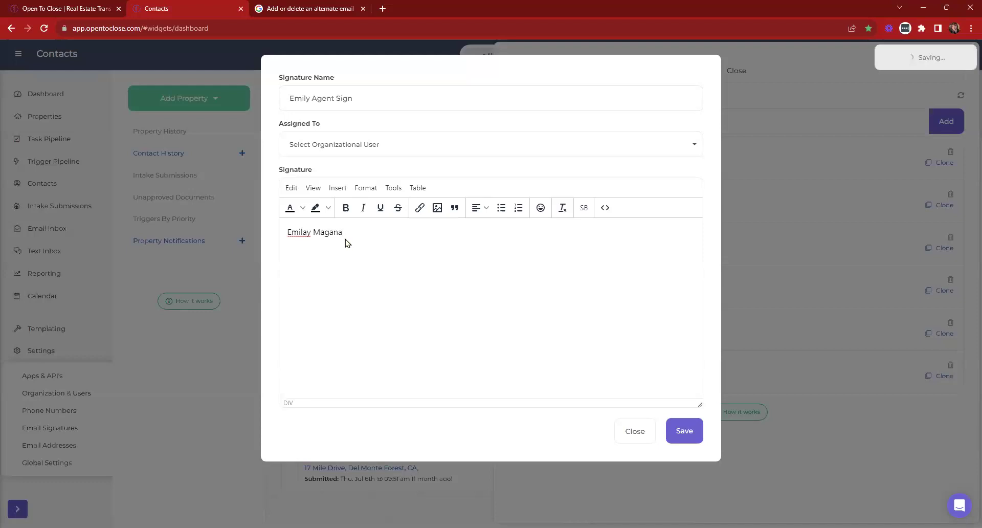
click(308, 232)
key(BackSpace)
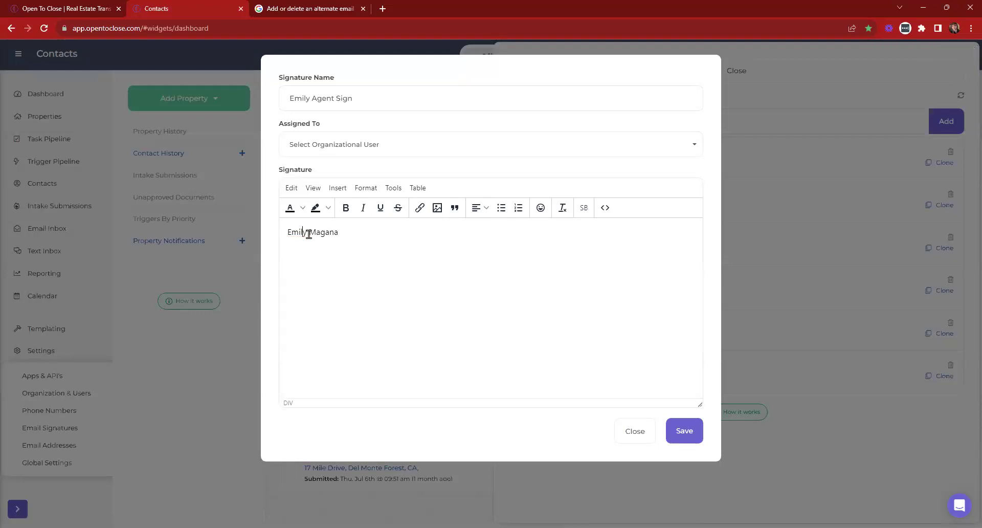
click(298, 245)
click(684, 431)
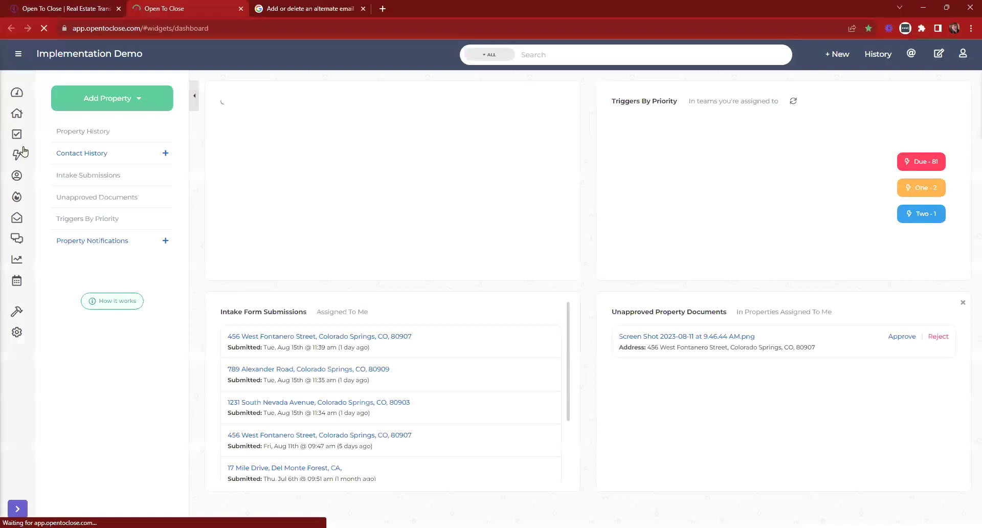
click(40, 359)
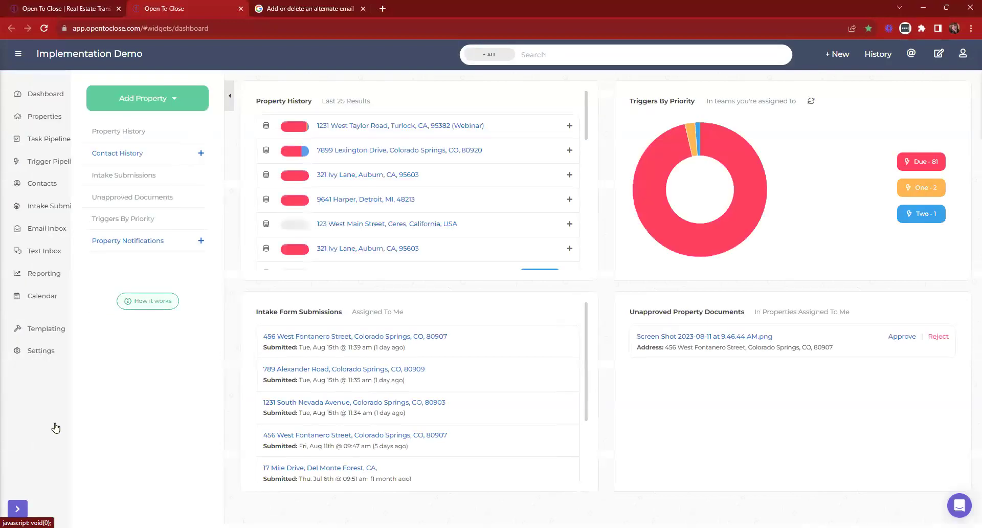
click(46, 429)
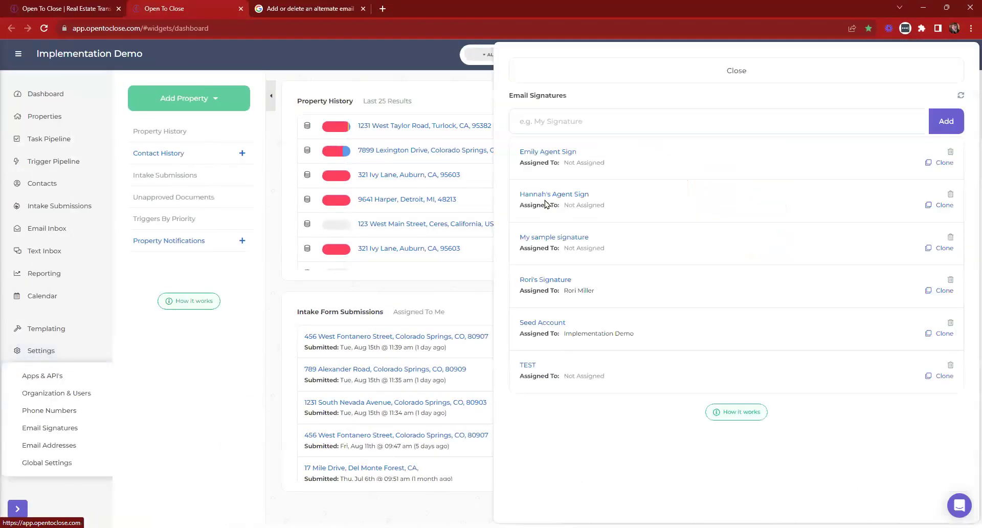
click(552, 193)
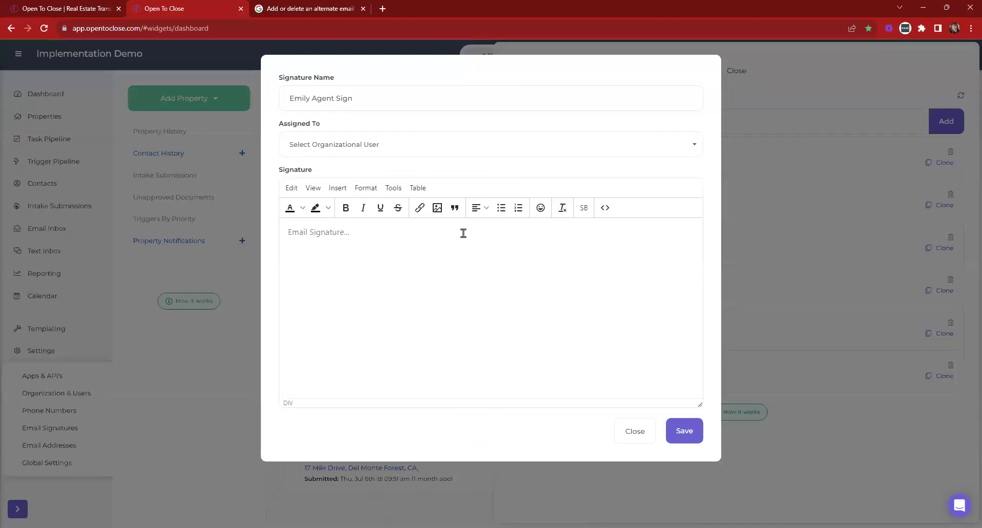
click(464, 233)
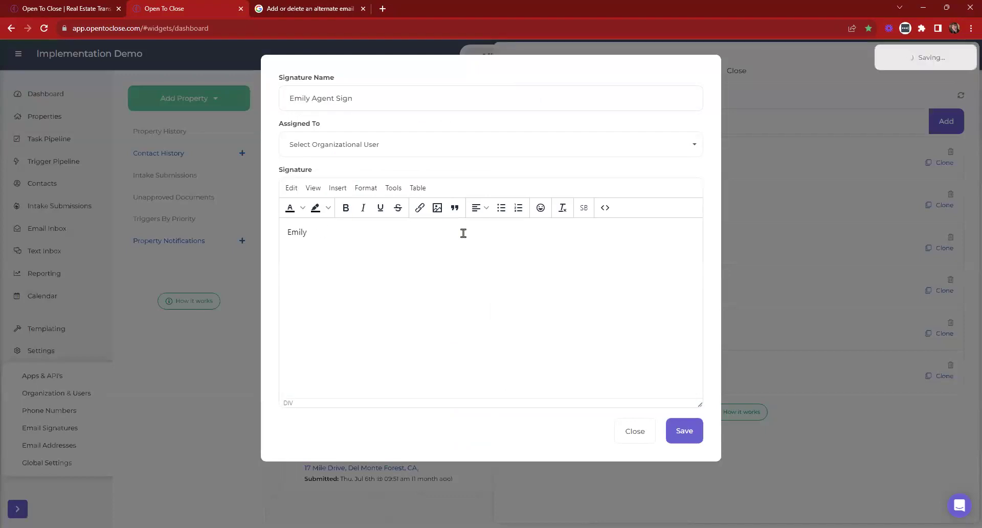
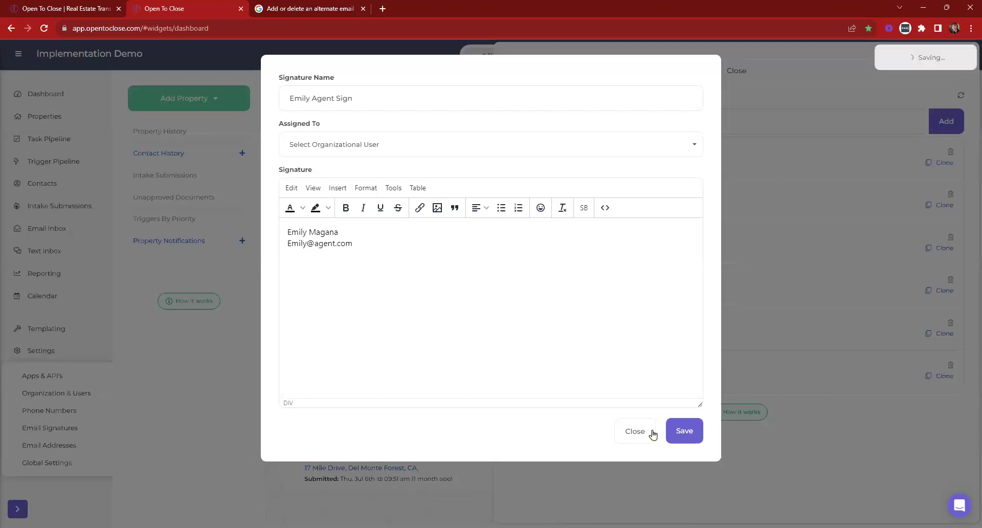
click(678, 432)
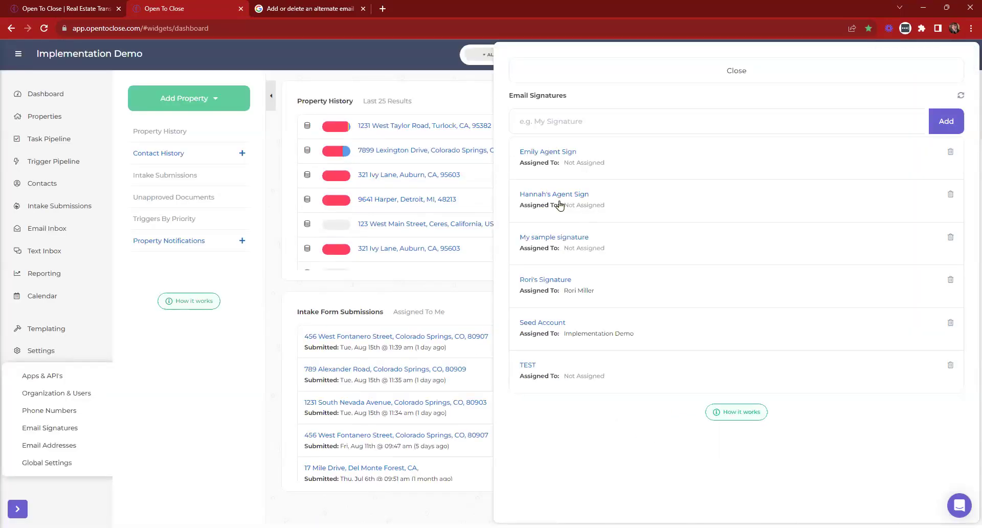
click(436, 129)
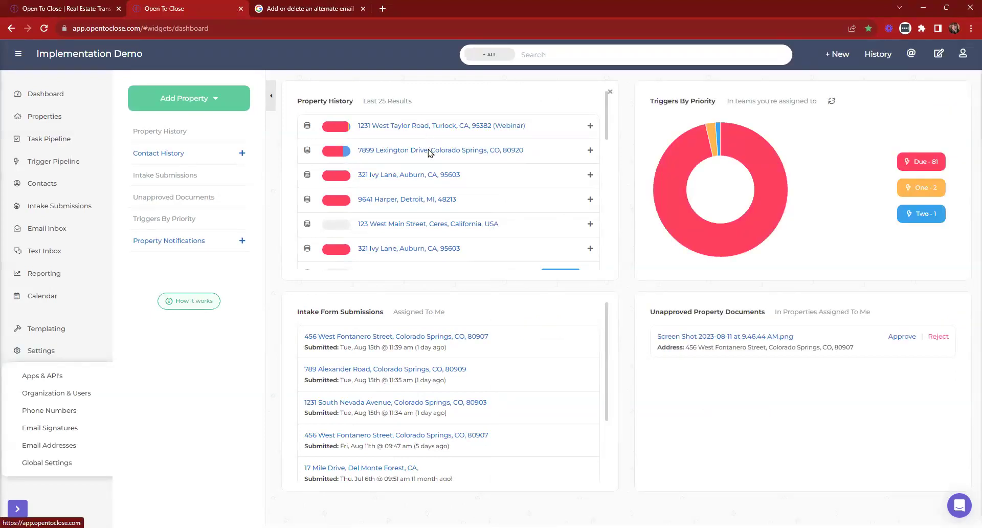
click(430, 151)
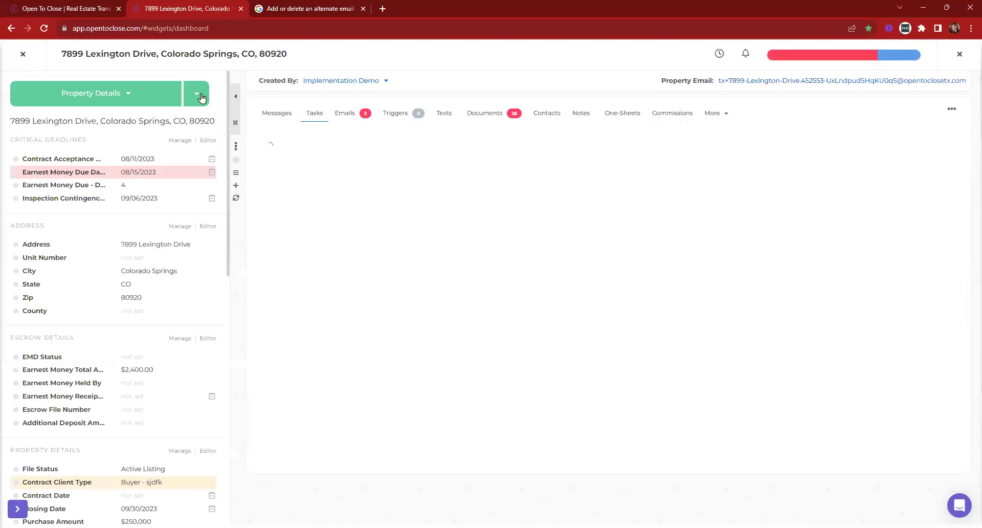
click(196, 96)
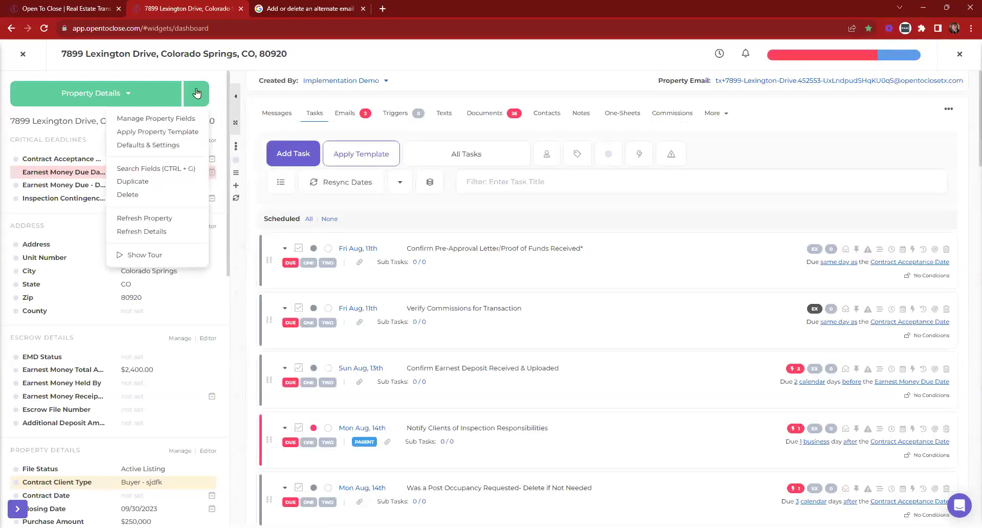
click(160, 149)
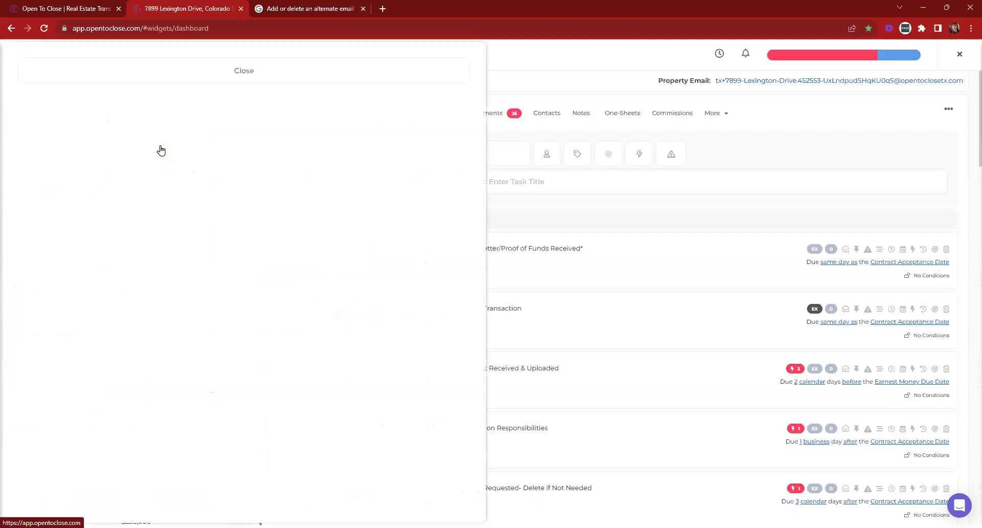
scroll(144, 280, down, 6)
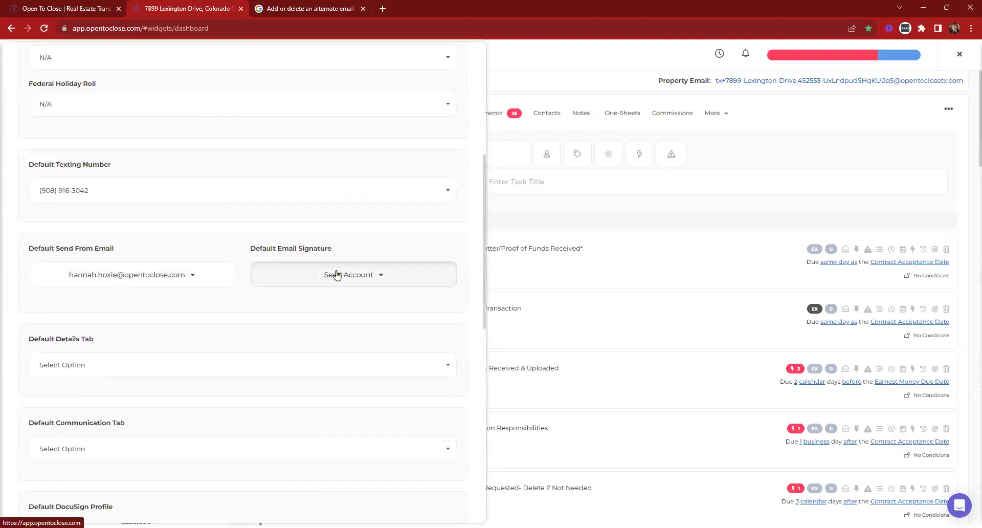
click(321, 275)
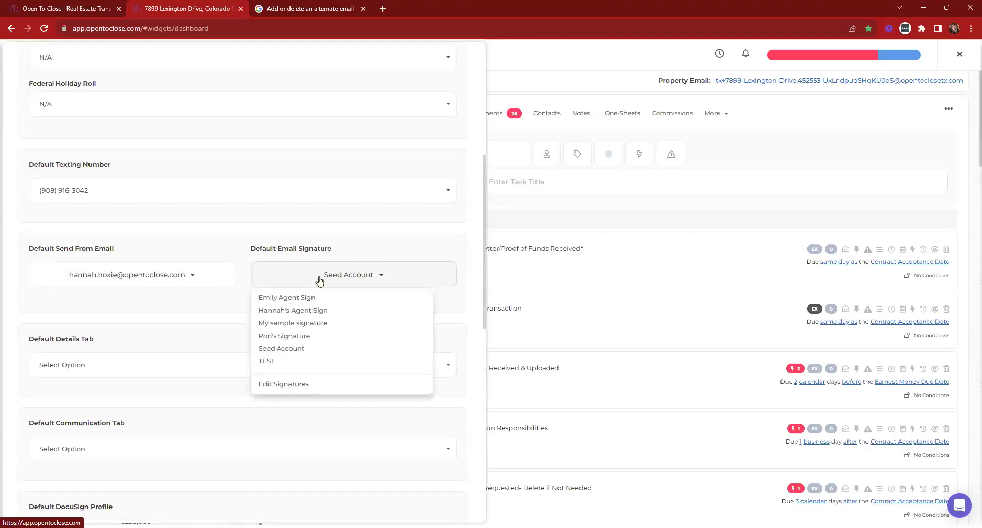
click(290, 303)
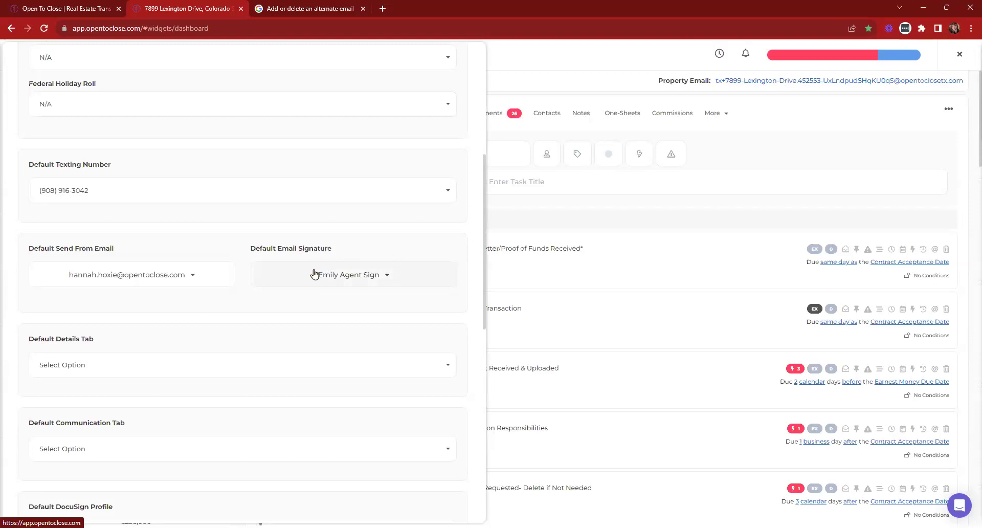
scroll(368, 272, up, 10)
click(272, 83)
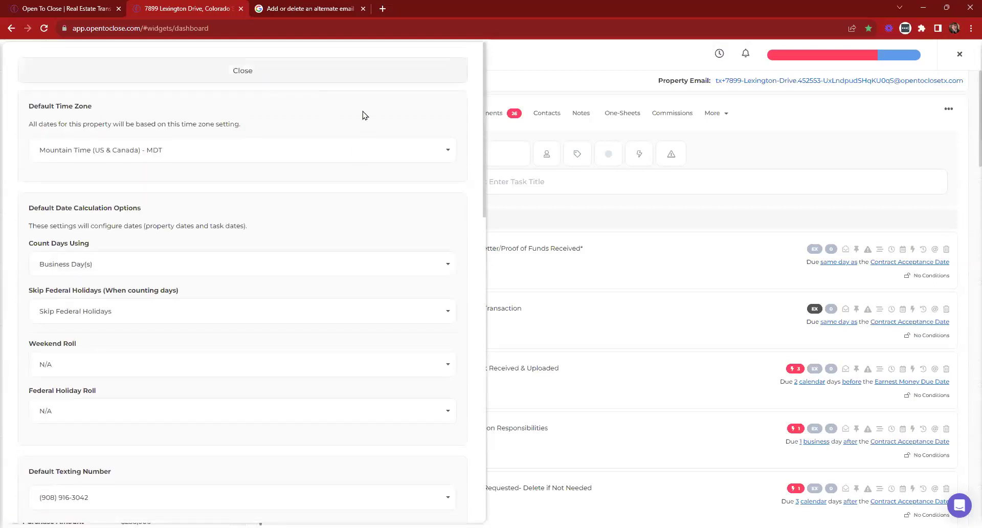
Choose the first agent signature in the property's Emails tab and return to Tasks
click(335, 114)
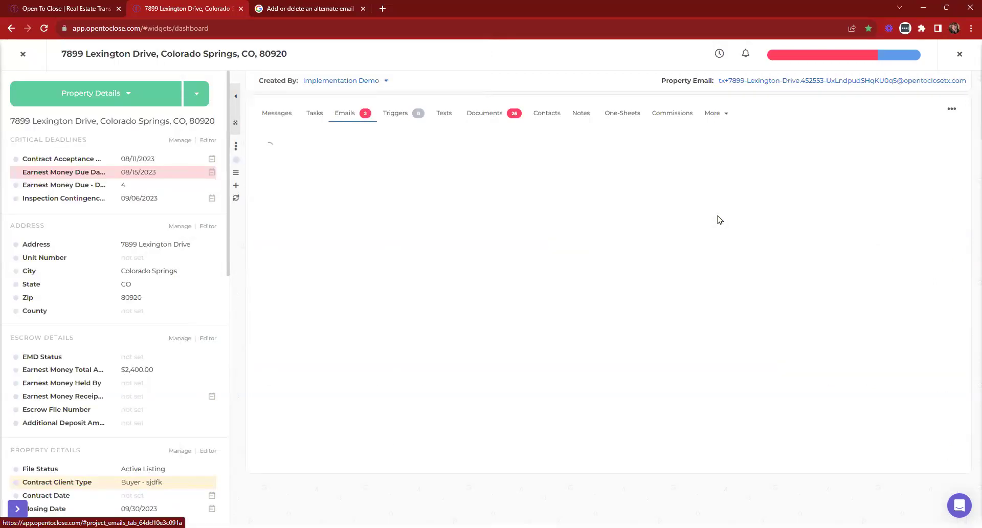
scroll(795, 234, down, 6)
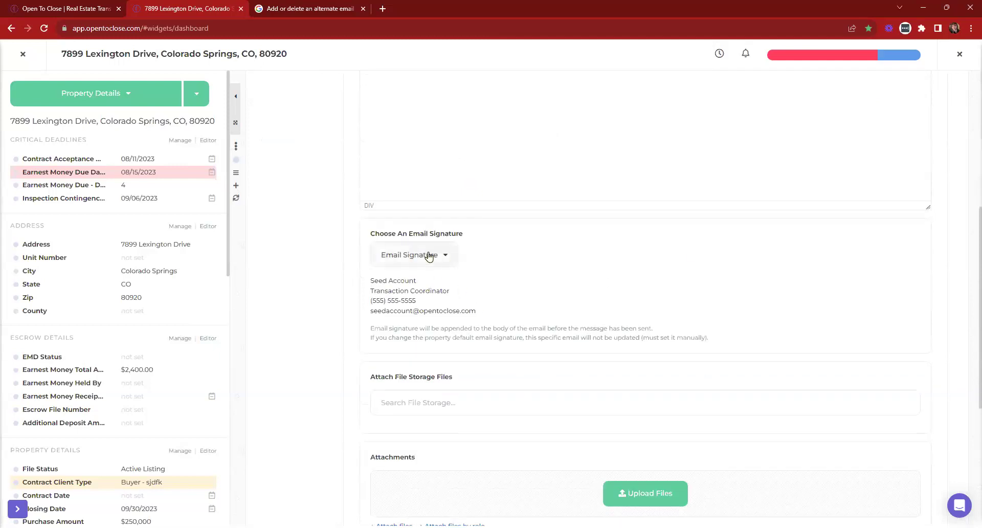
click(443, 262)
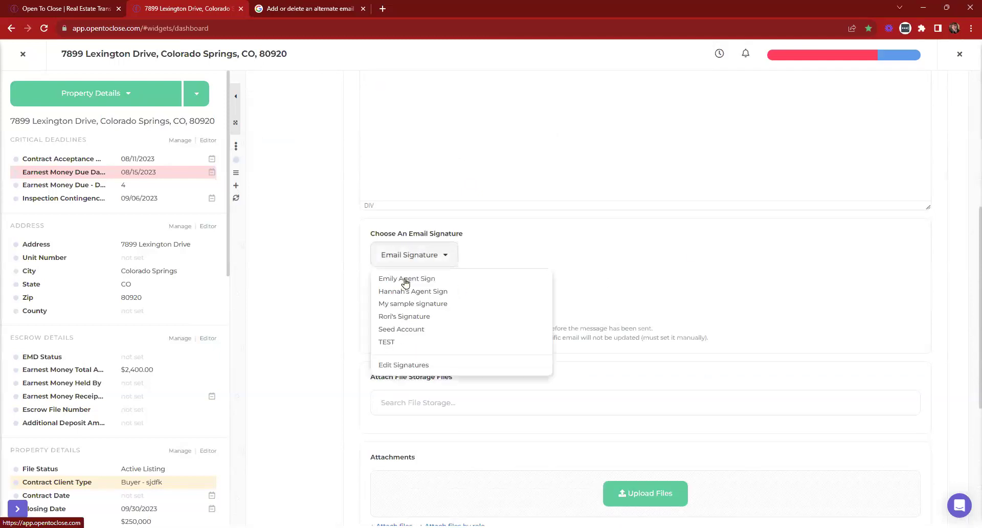
click(433, 280)
scroll(632, 278, up, 6)
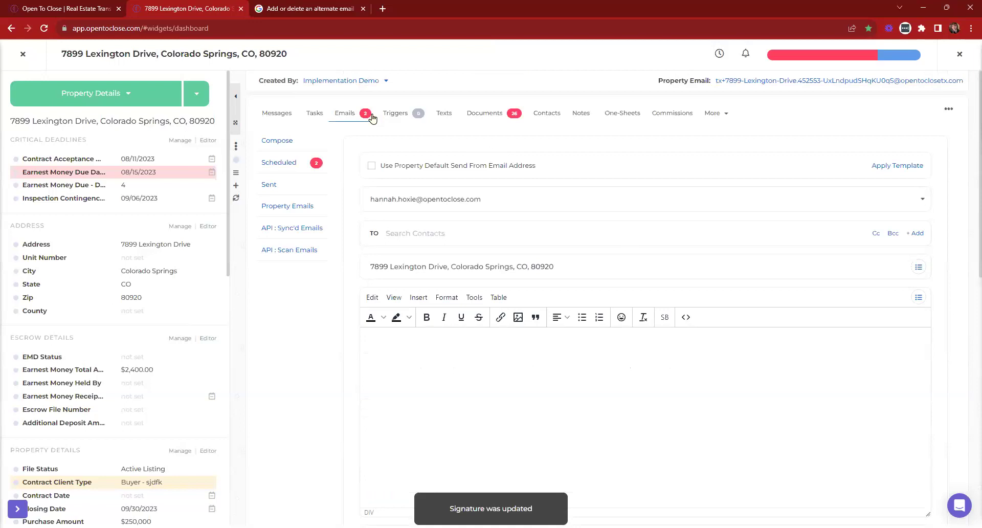
click(311, 117)
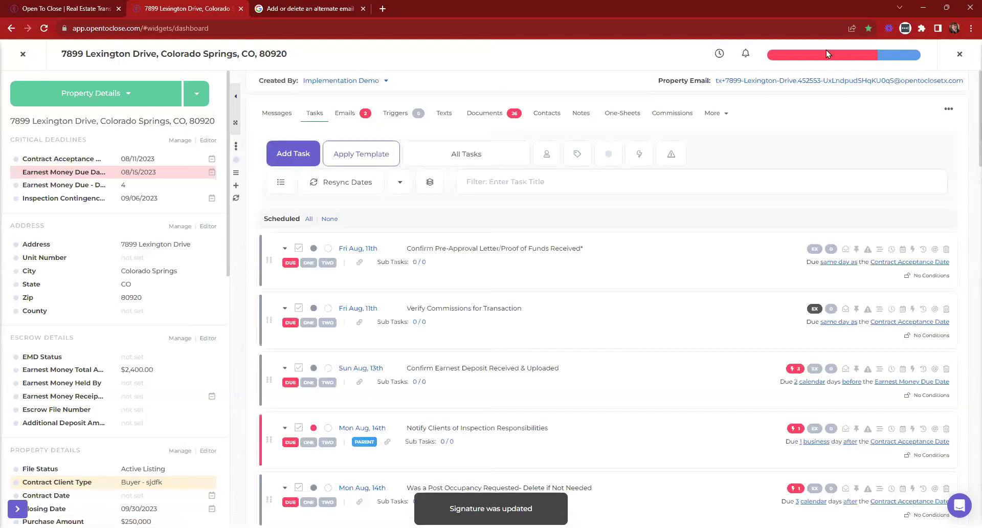
Check the property's Defaults & Settings panel, then close it
click(194, 94)
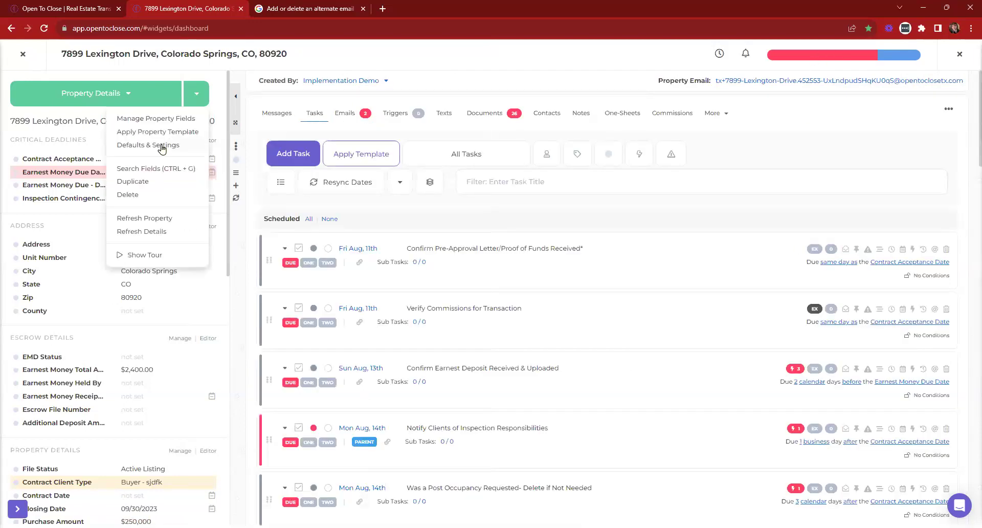
click(163, 147)
scroll(272, 275, down, 10)
scroll(278, 232, up, 3)
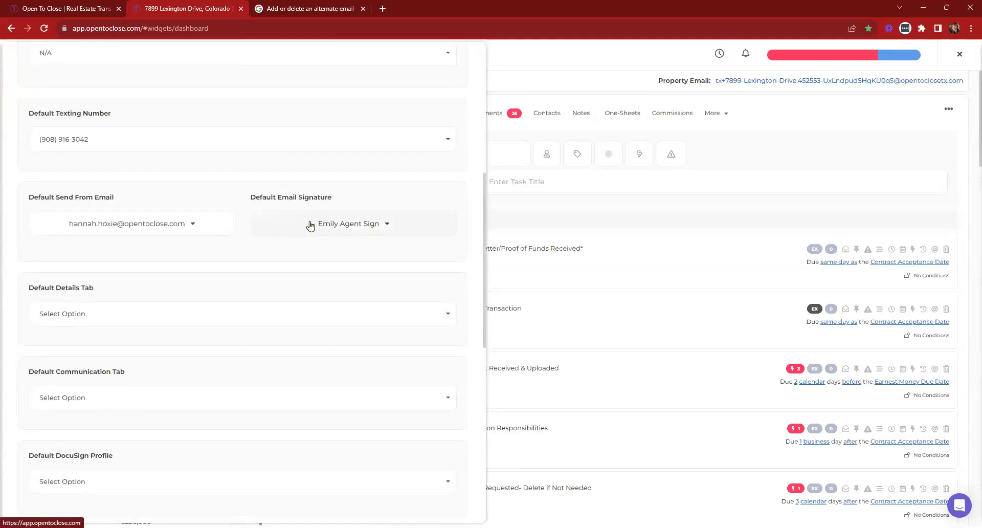
scroll(310, 225, up, 8)
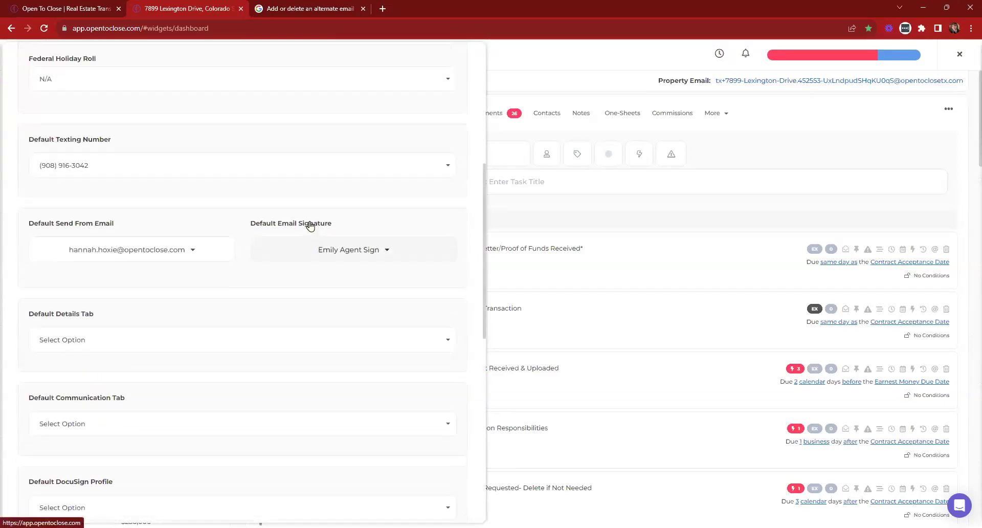
click(37, 65)
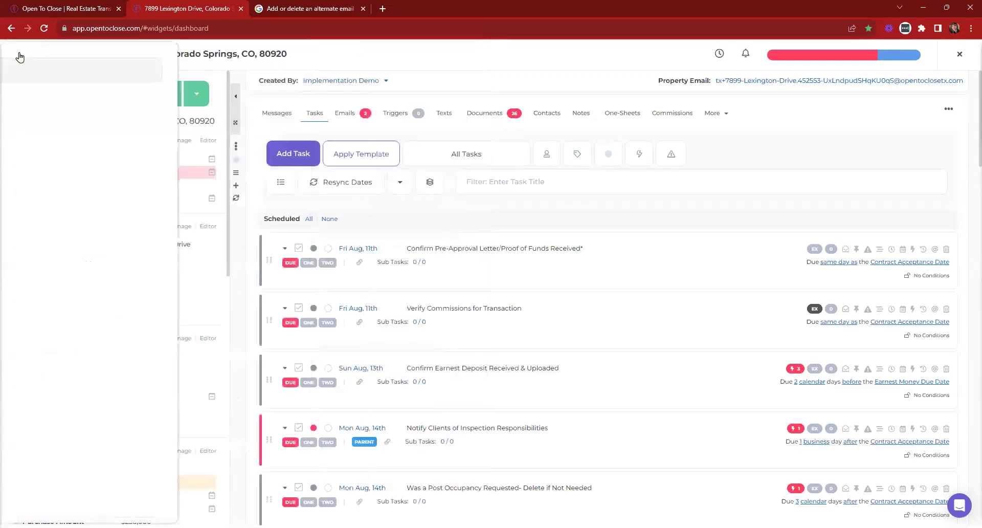
Leave the property and go to Organization from the account menu
key(Escape)
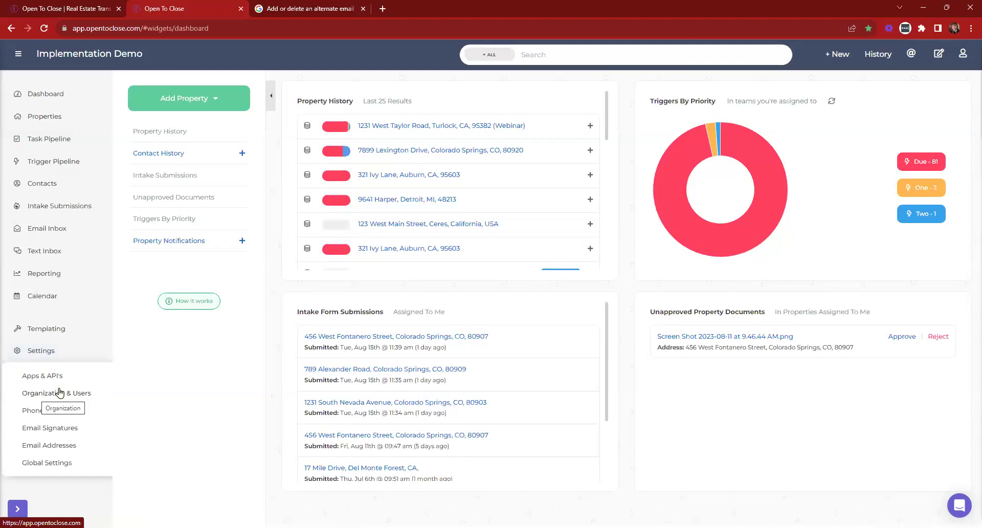
click(962, 54)
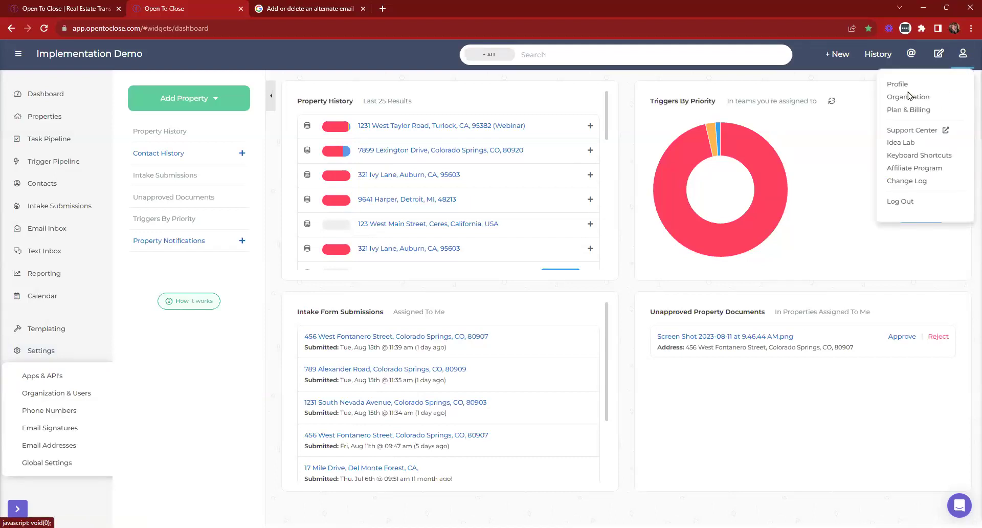
click(626, 216)
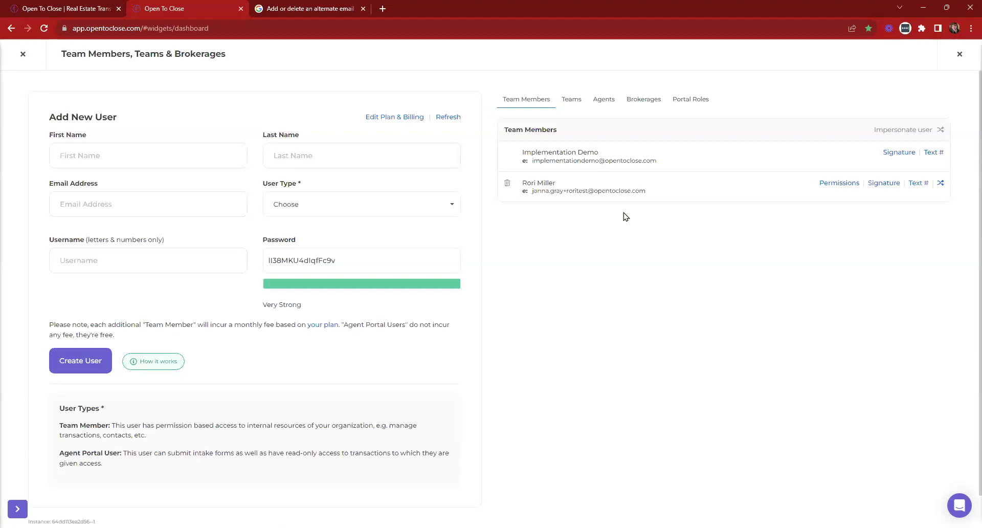
Review Team Imple's members, then start removing Implementation Demo from the second user's team
click(586, 105)
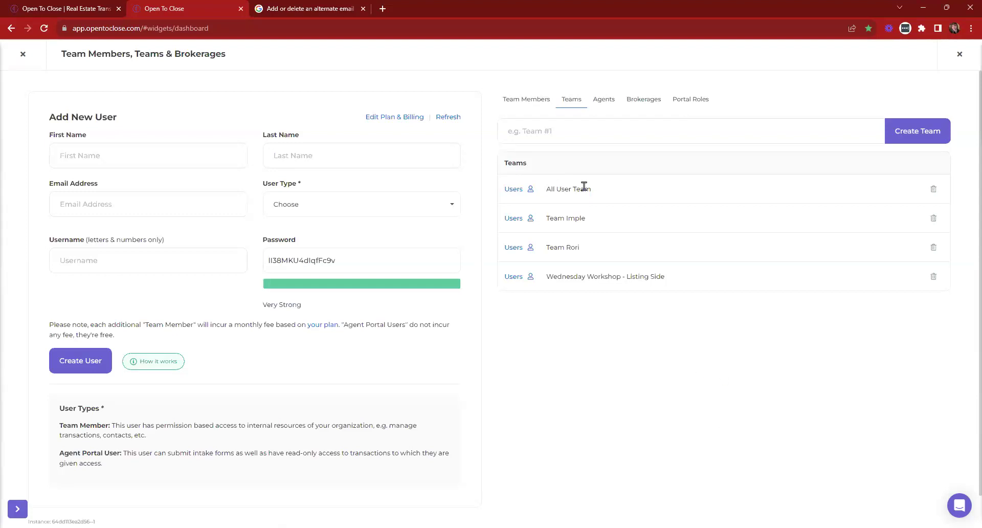
click(513, 219)
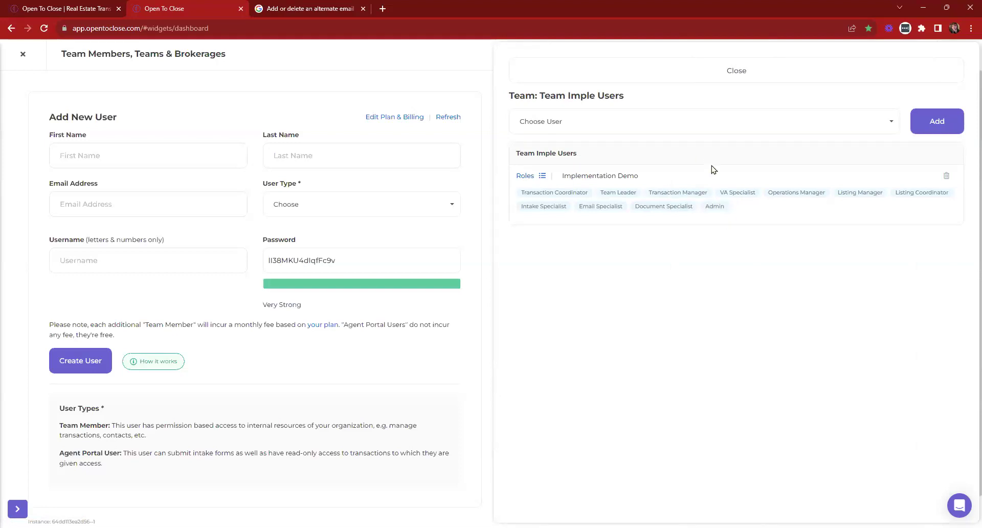
click(578, 76)
click(513, 247)
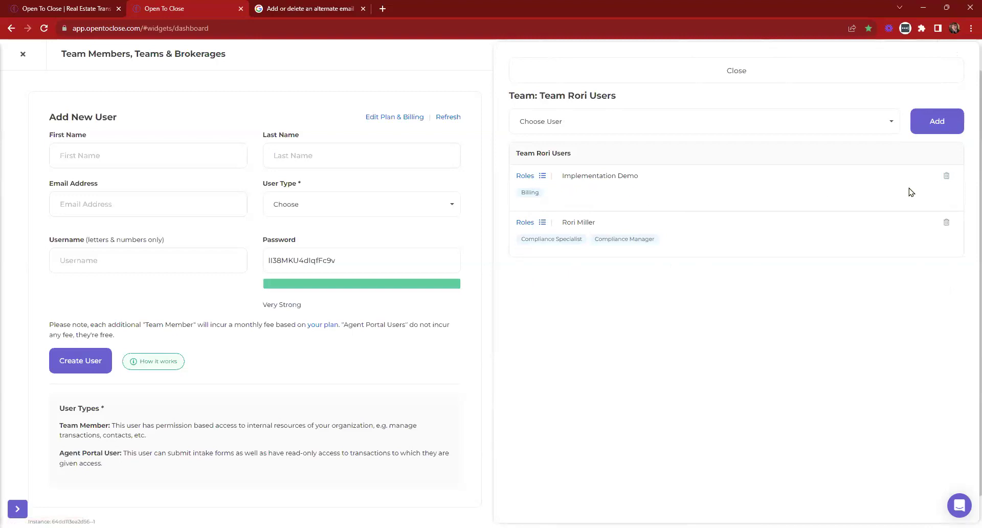
click(947, 177)
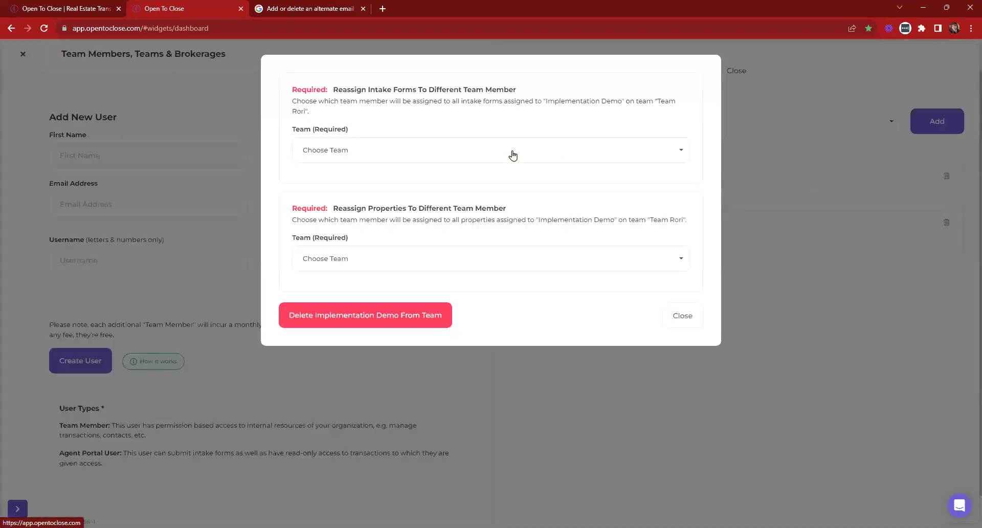
Reassign intake forms and properties to Implementation Demo on Team Imple, then delete it from the team
click(447, 152)
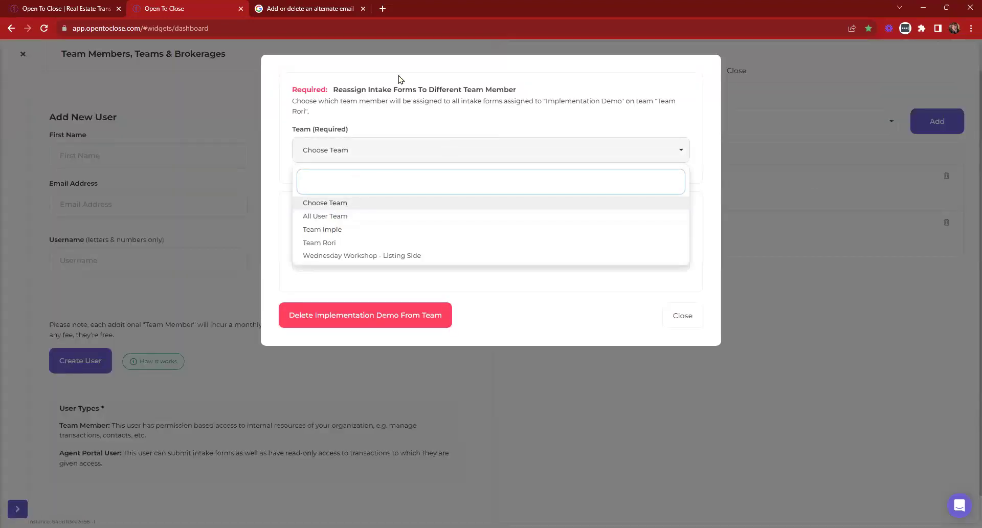
click(324, 230)
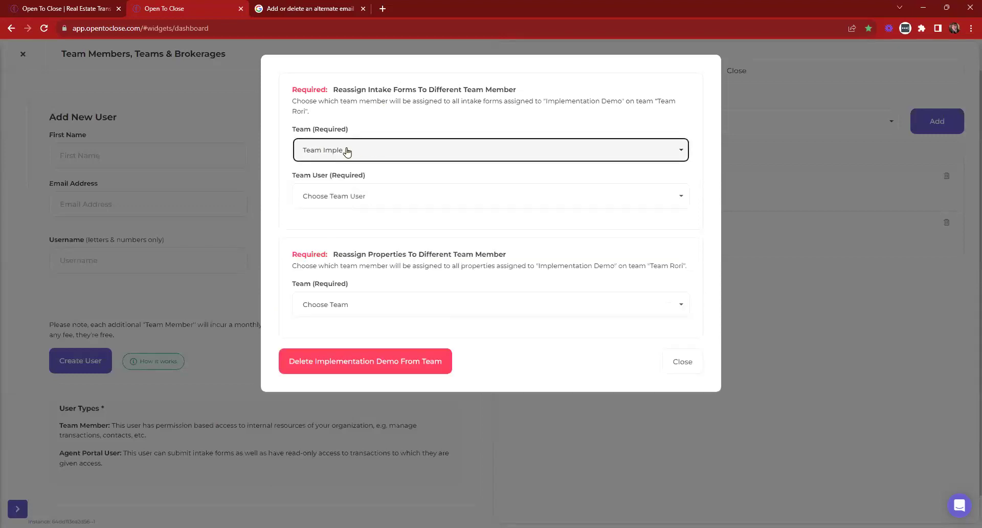
click(336, 197)
click(339, 234)
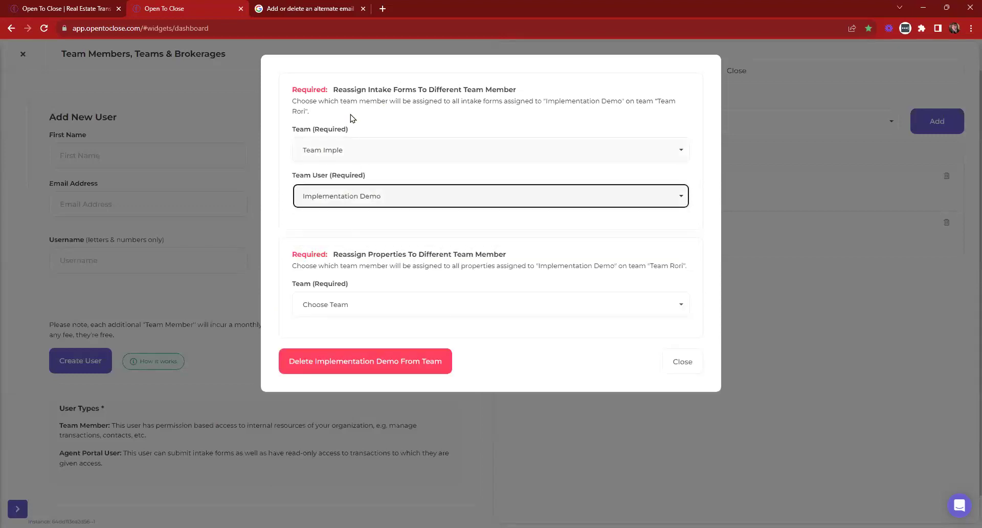
click(366, 307)
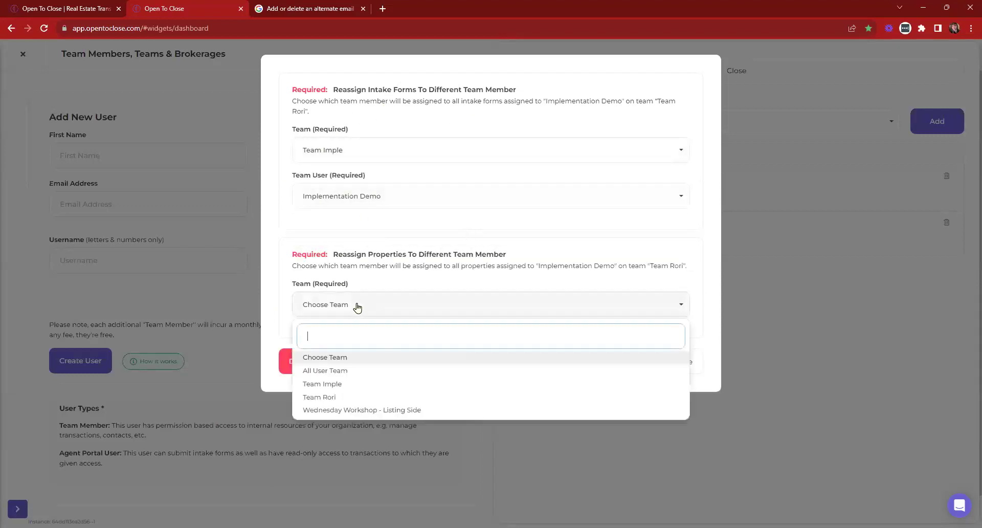
click(335, 381)
click(343, 351)
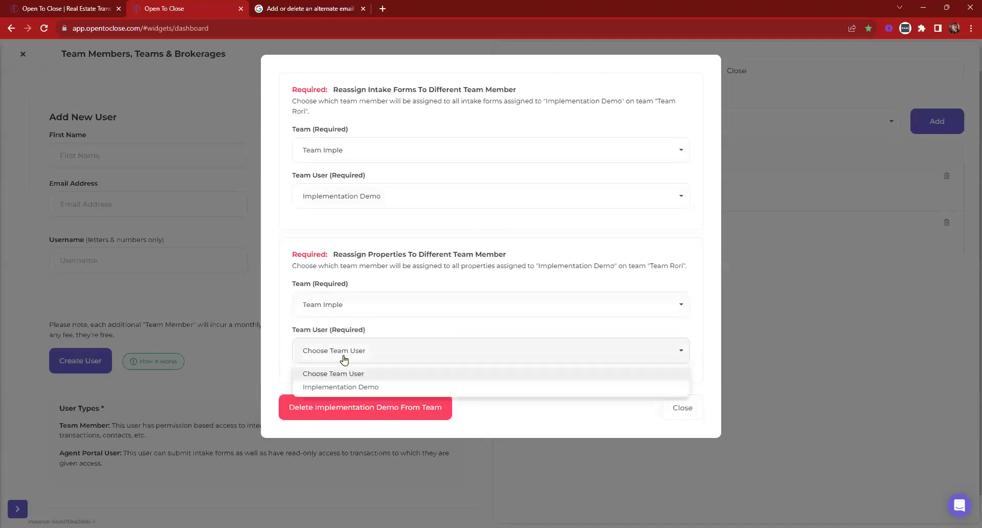
click(332, 387)
click(340, 407)
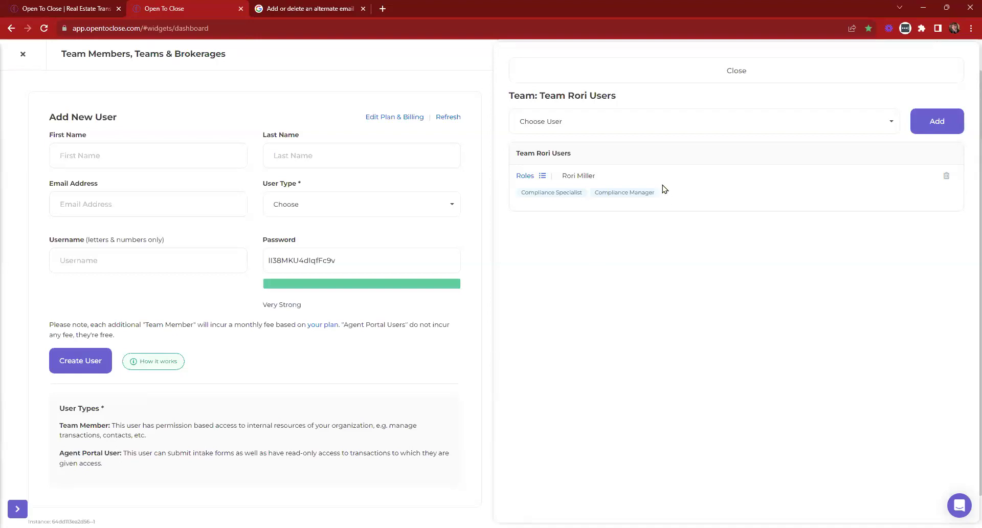
click(634, 71)
Review Team Imple, then impersonate the second member from the Team Members list
click(514, 219)
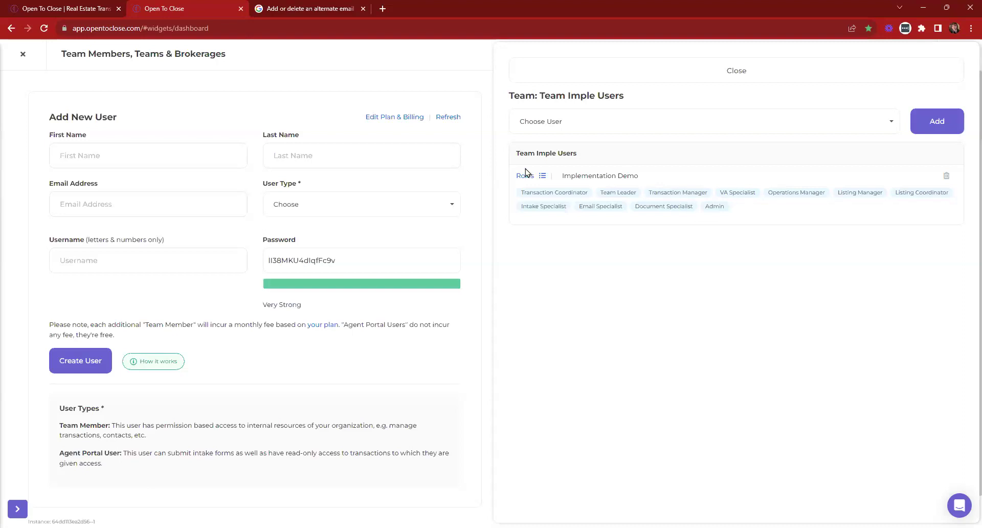
click(608, 75)
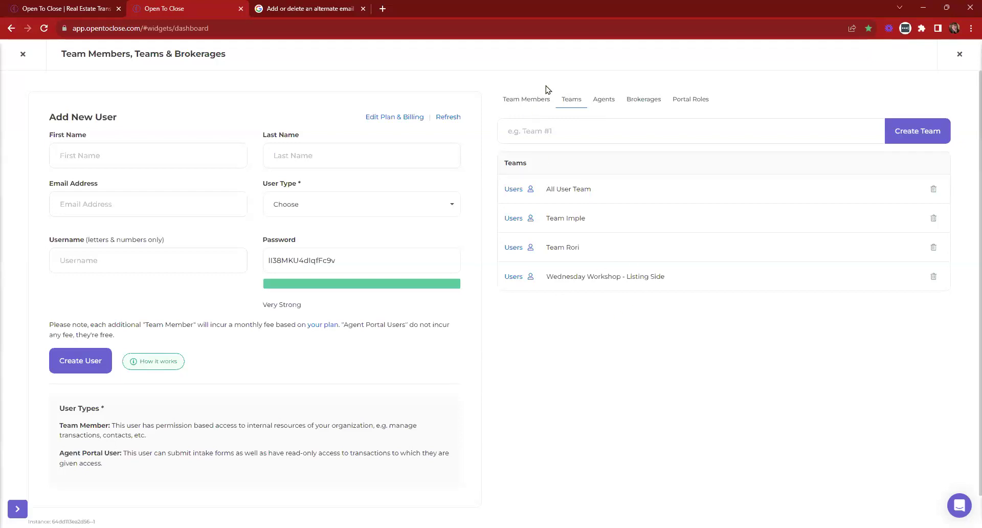
click(533, 100)
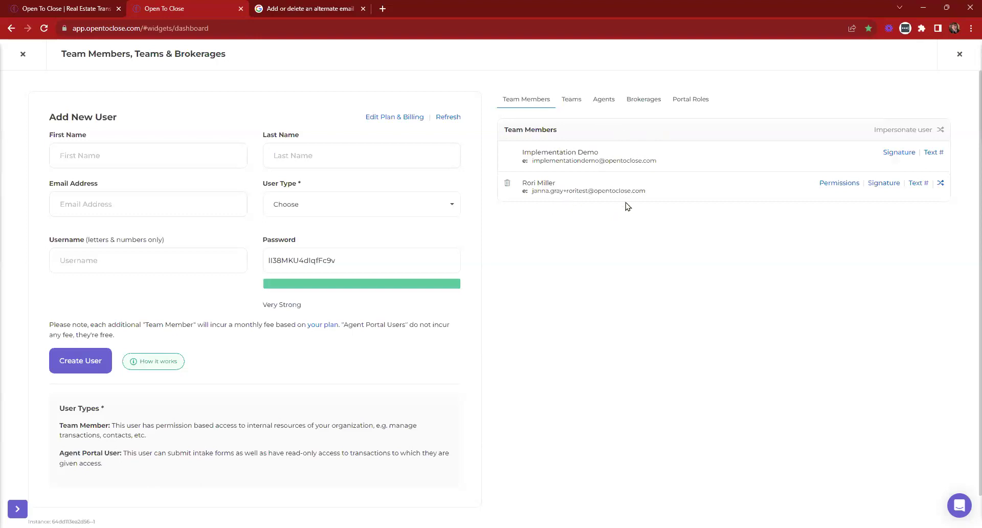
click(942, 185)
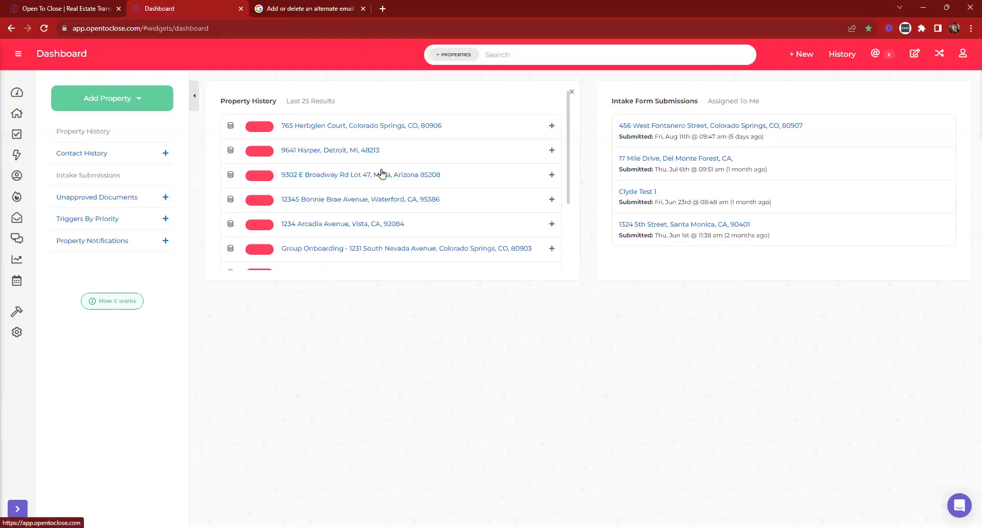
Stop impersonating, then open the Email Addresses page under Settings
click(940, 56)
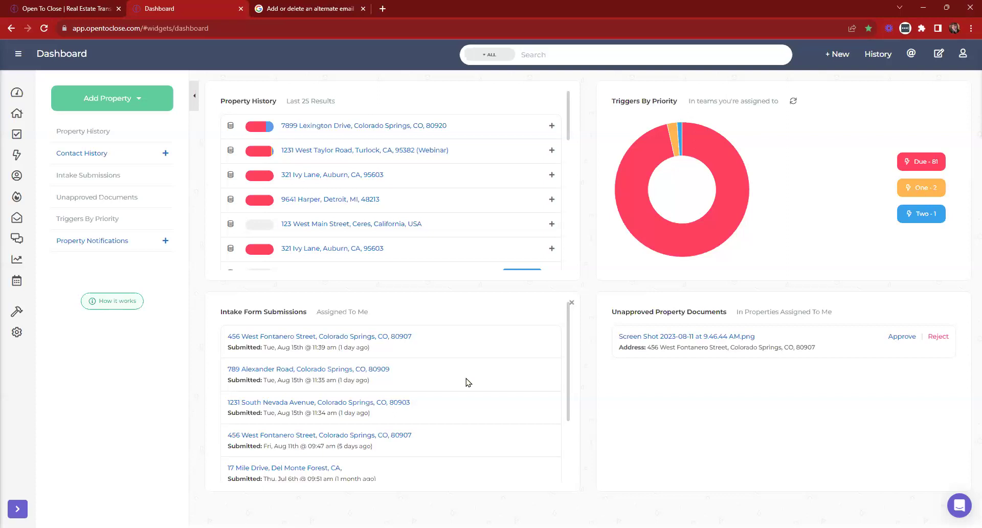
mouse_move(17, 195)
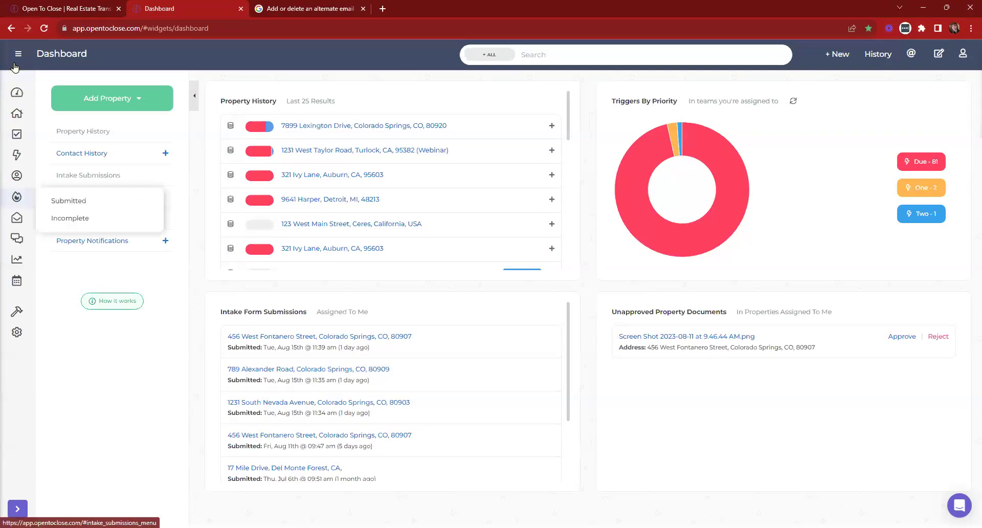
click(15, 65)
click(48, 358)
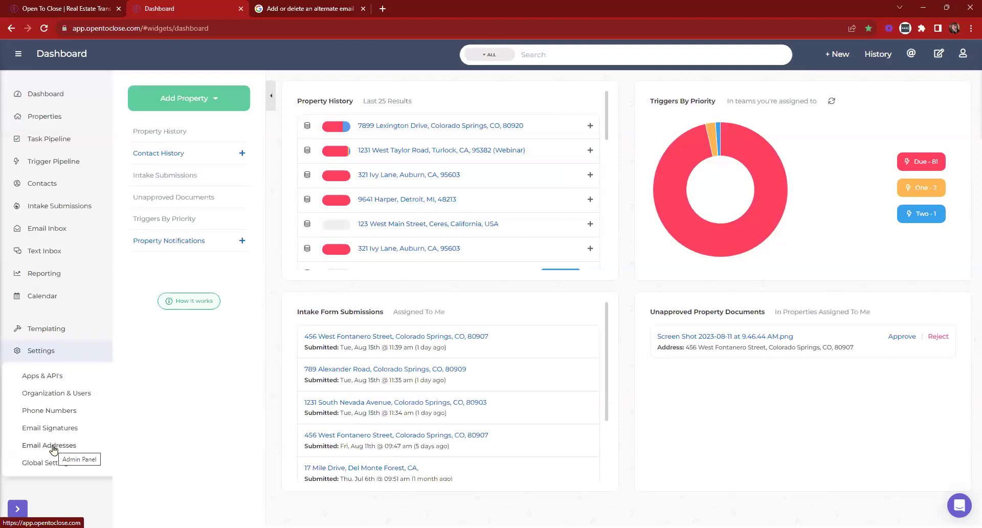
click(53, 450)
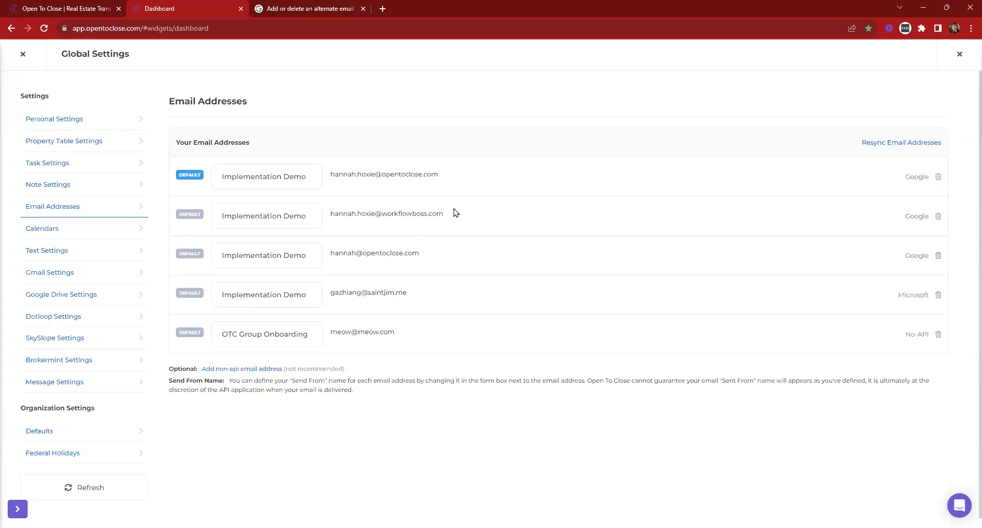
Highlight each of the four linked email addresses, then close Global Settings
drag(330, 176, 459, 174)
drag(331, 292, 445, 293)
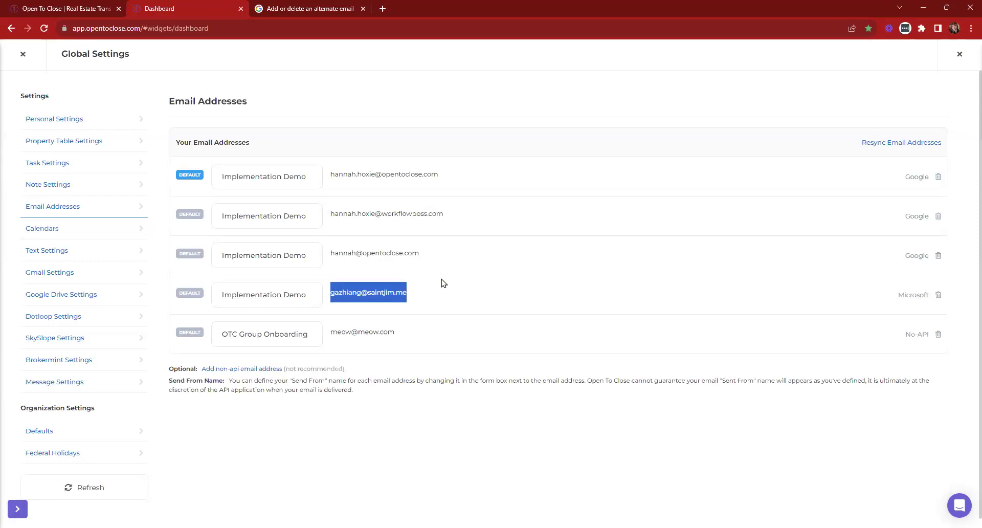
click(376, 172)
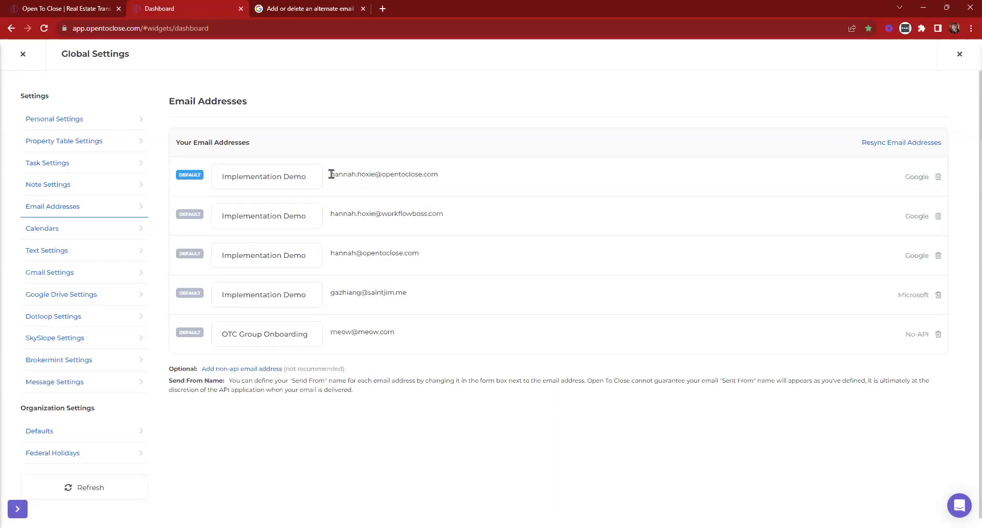
drag(330, 174, 445, 175)
drag(331, 213, 484, 220)
drag(331, 253, 478, 255)
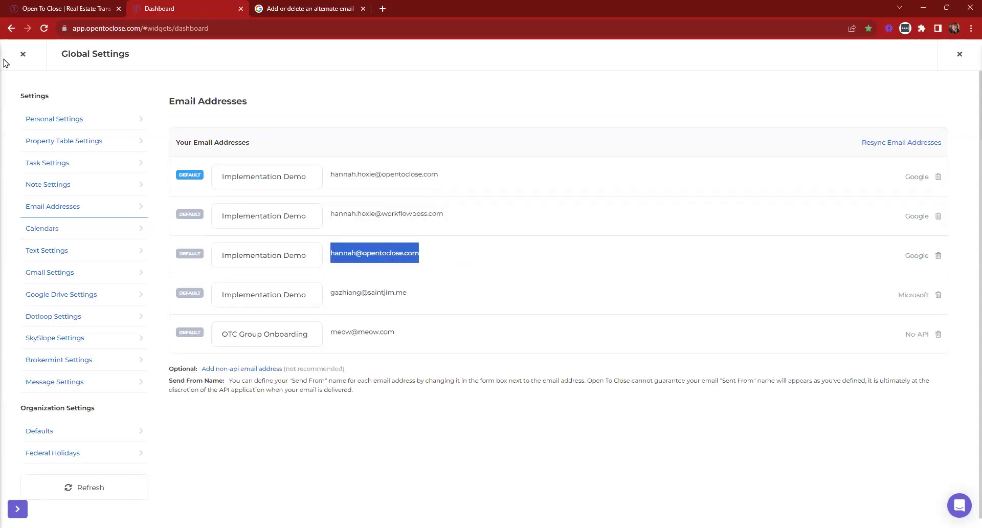
click(23, 55)
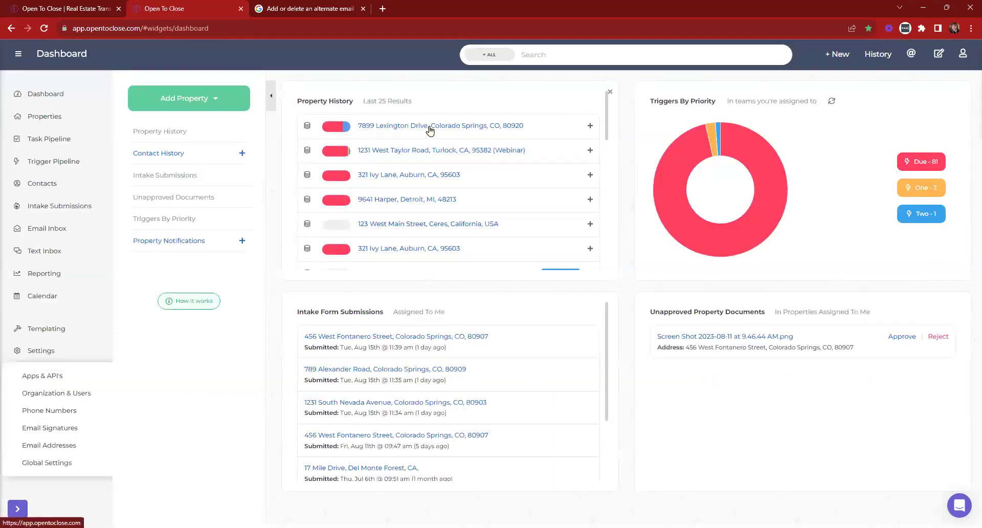
Open the most recent property's Defaults & Settings and find the Default Send From Email setting
click(429, 130)
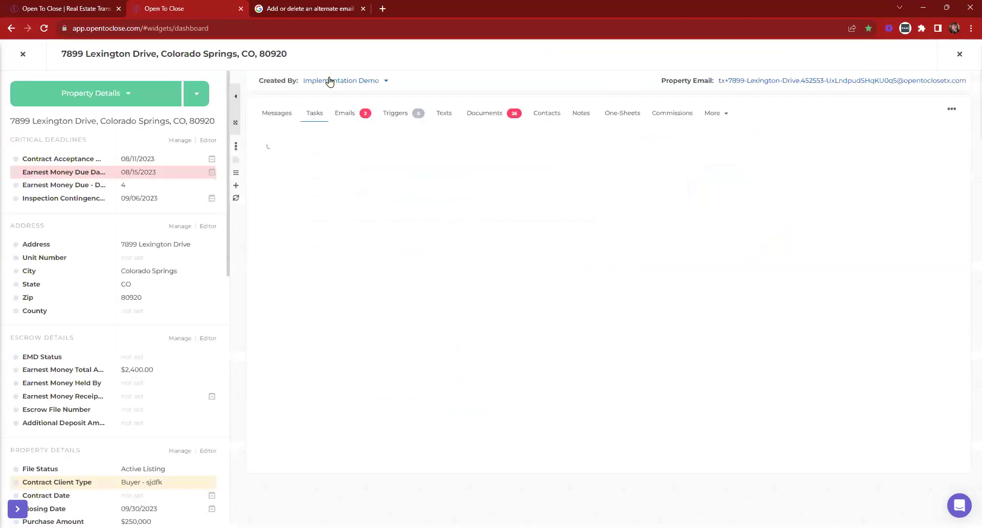
click(199, 97)
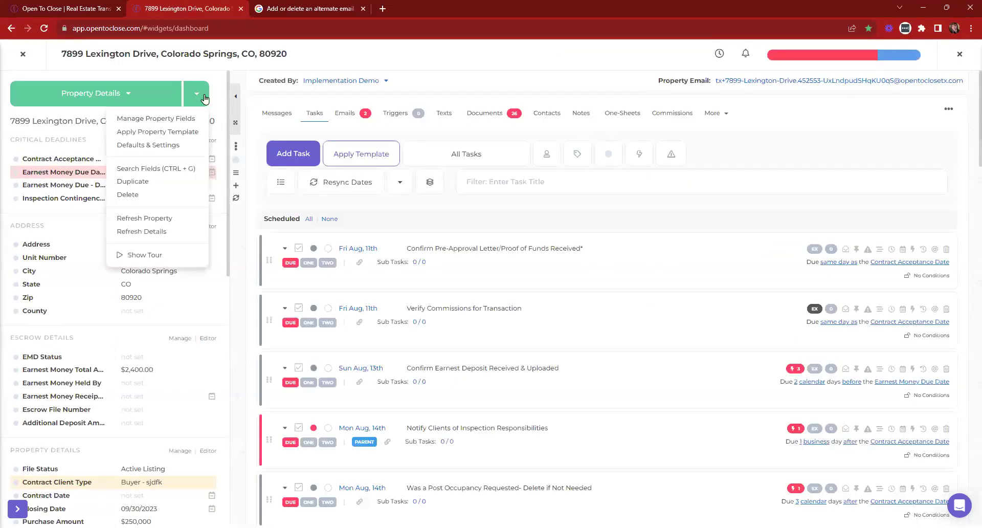
click(134, 149)
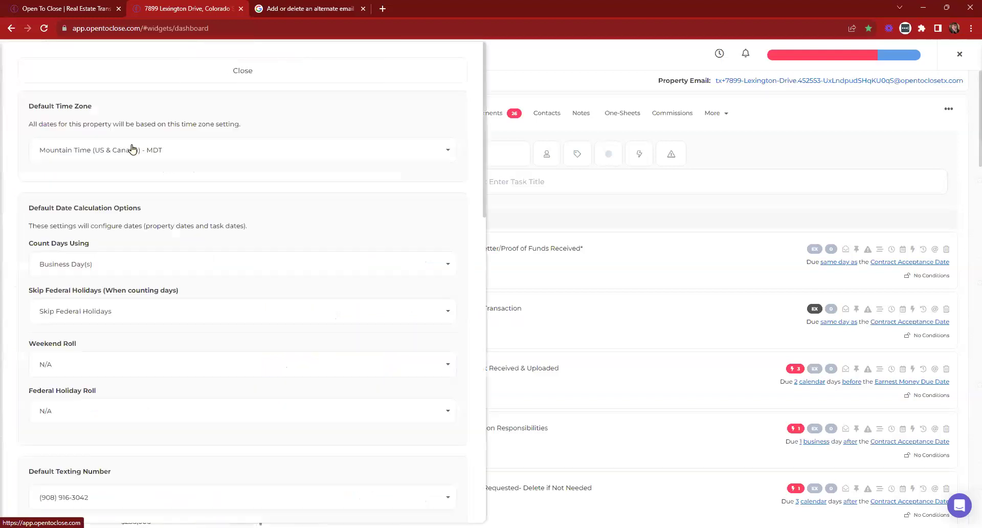
scroll(184, 171, down, 7)
drag(14, 201, 152, 200)
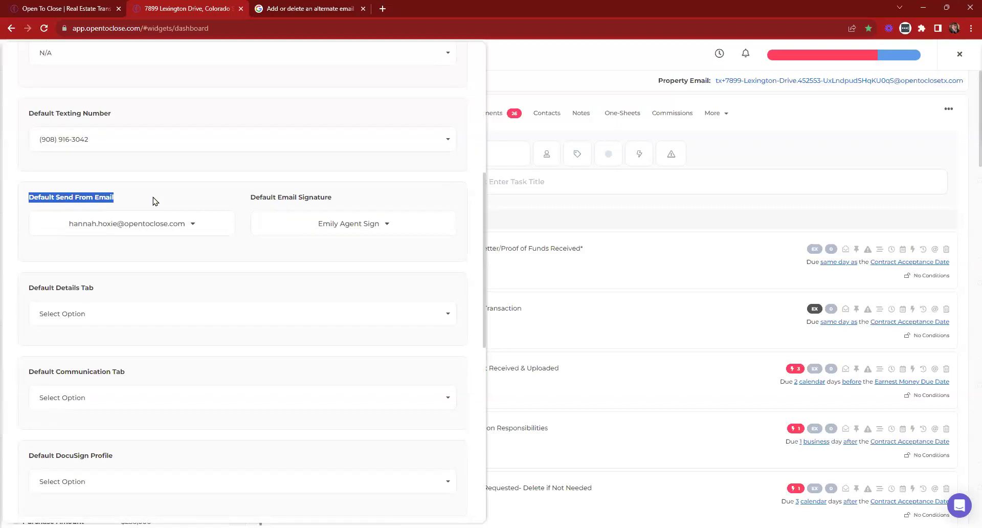
Set the property's Default Send From Email to the Microsoft address and close the settings
click(134, 228)
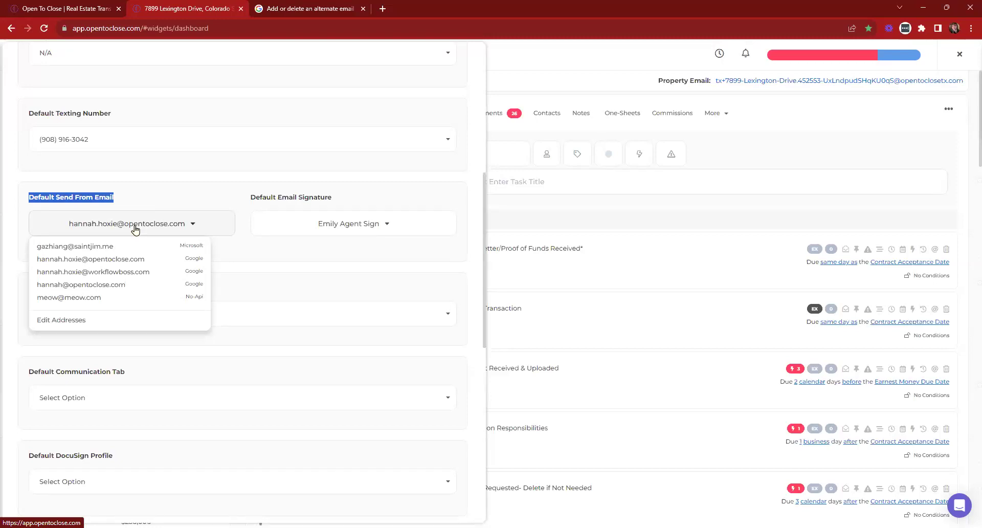
click(121, 272)
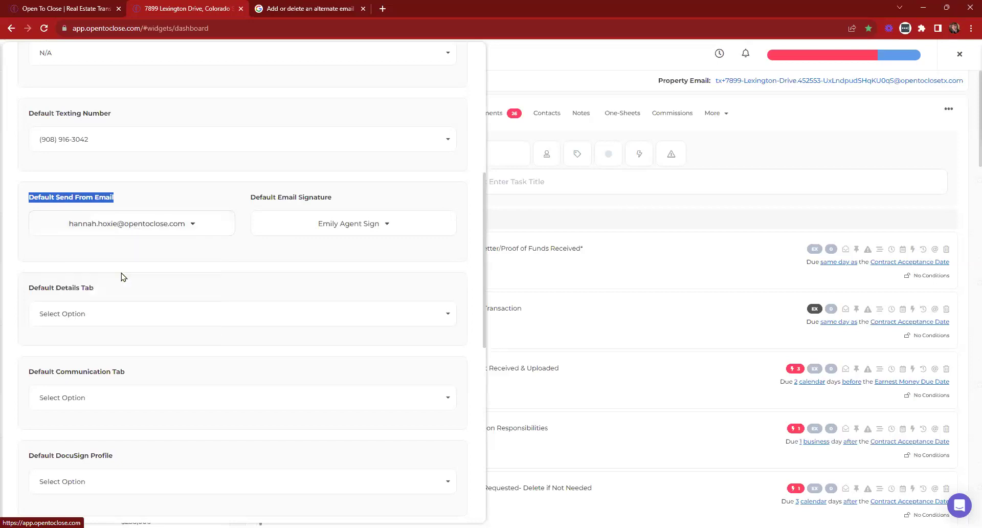
click(188, 235)
click(96, 285)
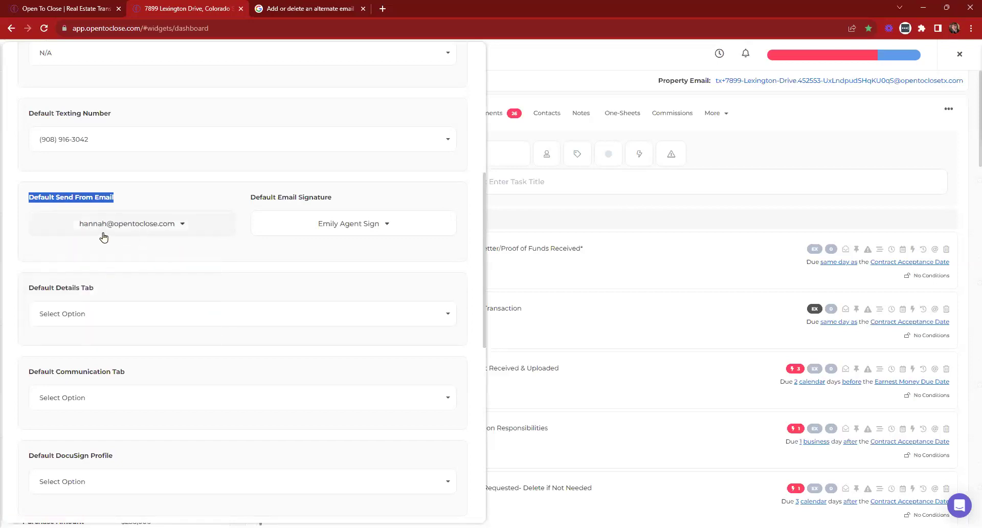
click(157, 234)
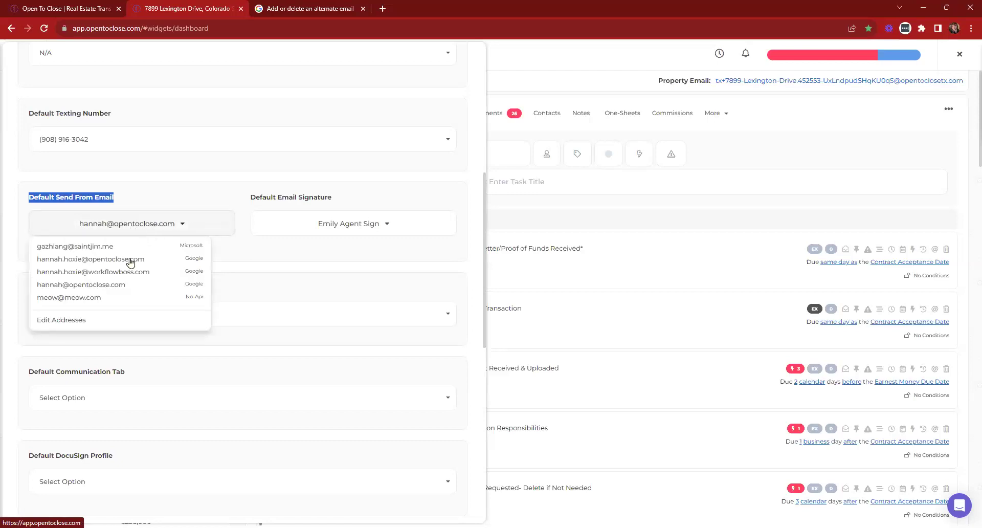
click(85, 250)
click(141, 226)
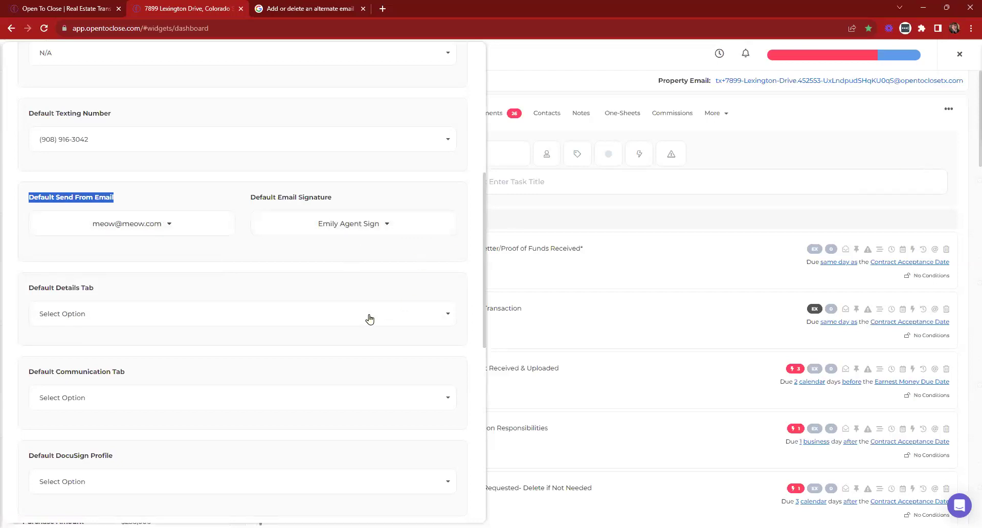
scroll(360, 318, up, 7)
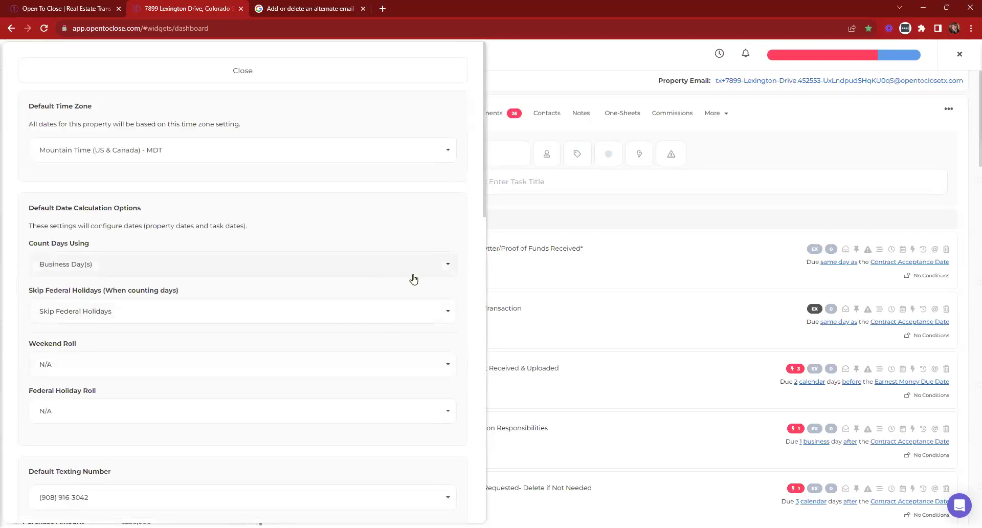
click(265, 70)
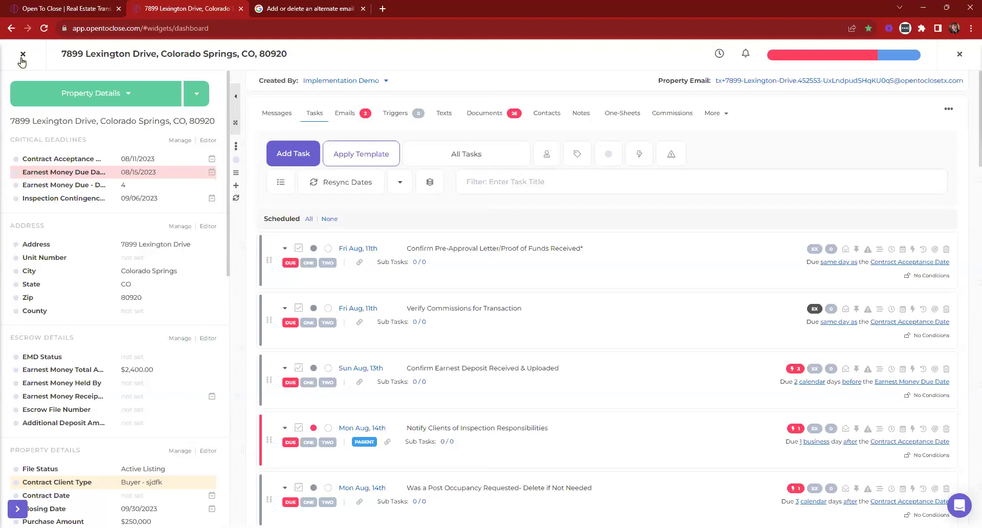
Close the property, view the Google account's addresses under Apps & API's, then close Global Settings
click(23, 55)
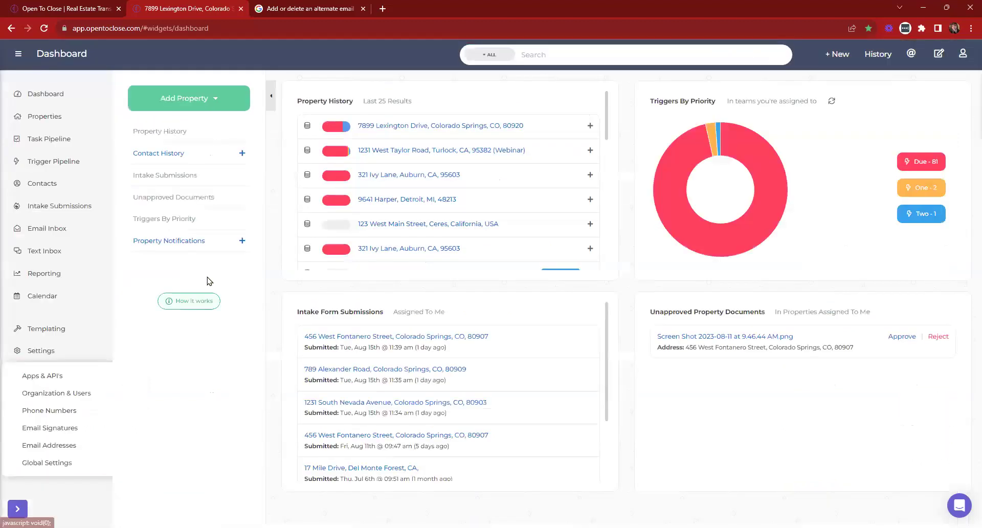
click(42, 377)
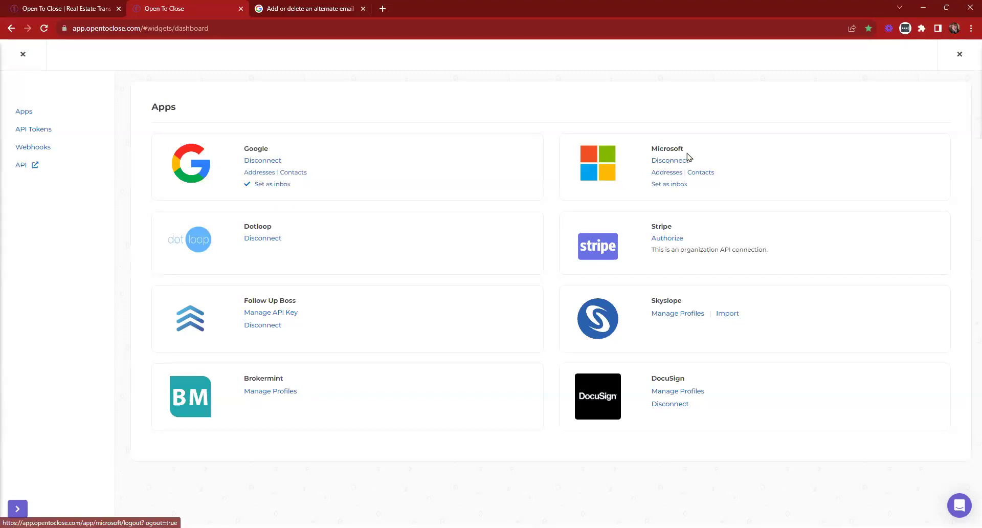
click(259, 173)
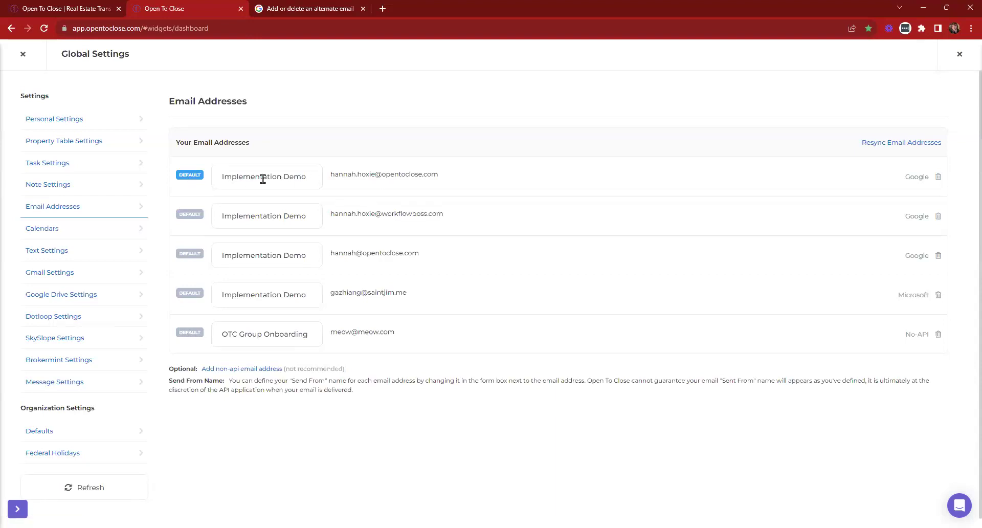
click(22, 54)
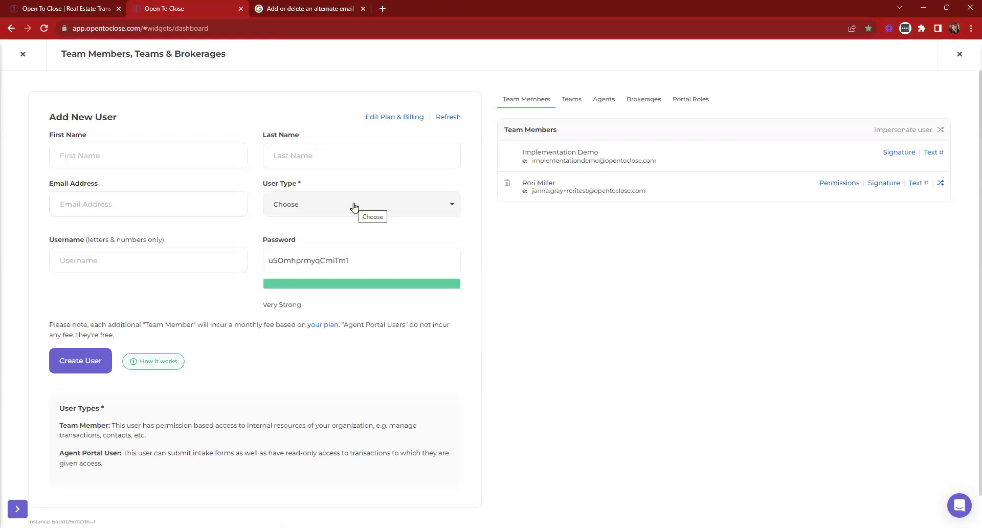
Set the new user's type to Agent Portal User and go through the name, email and username fields
click(312, 205)
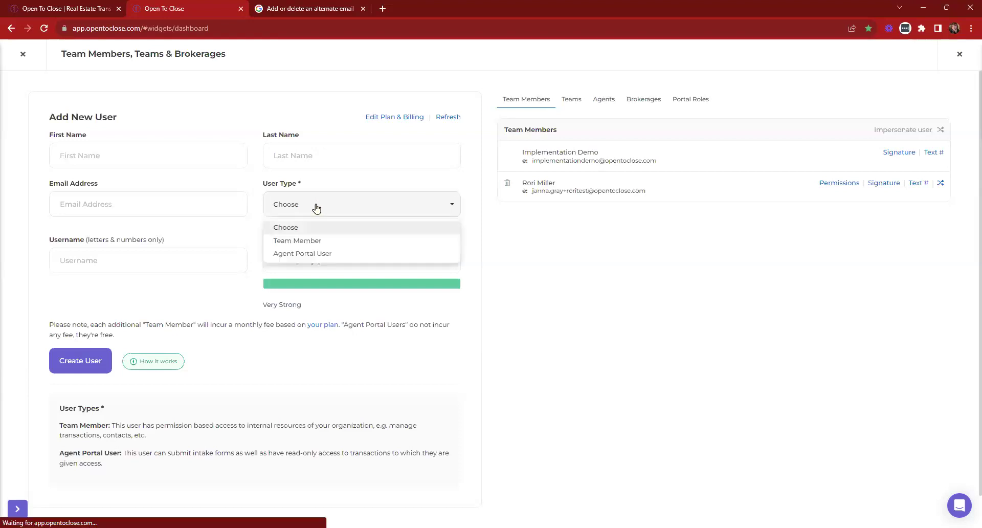
click(317, 254)
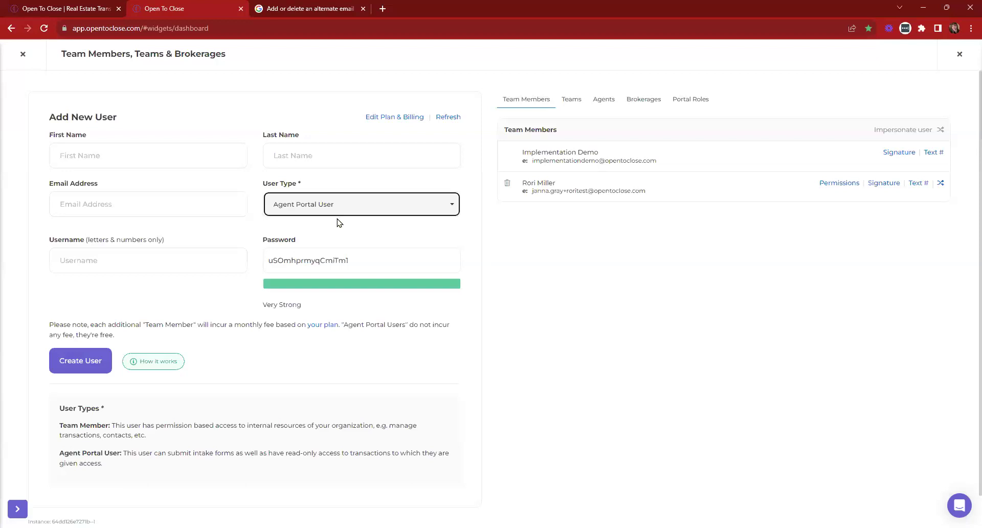
click(163, 152)
click(374, 154)
click(201, 207)
click(232, 258)
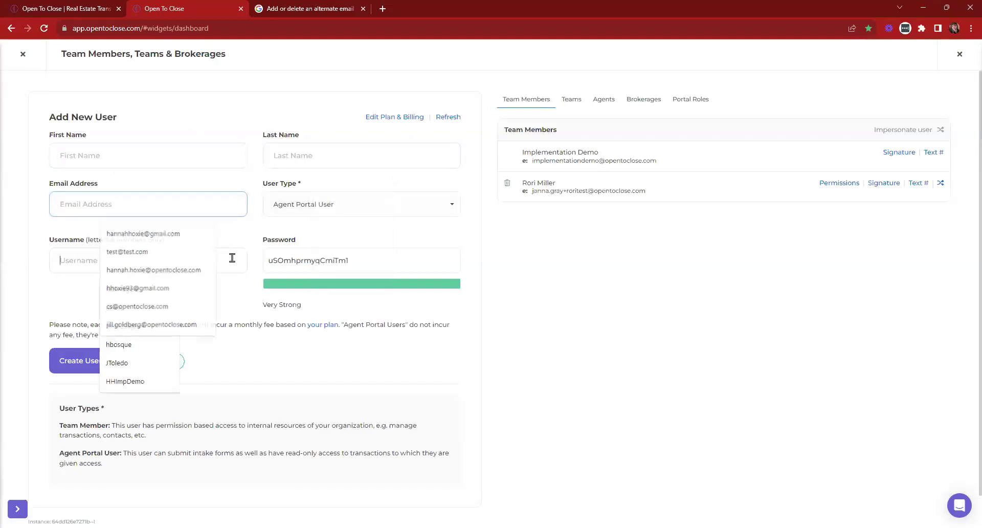
Check the generated password, then list the agent portal users and view the portal as TEST 2 OTC Agent
click(408, 262)
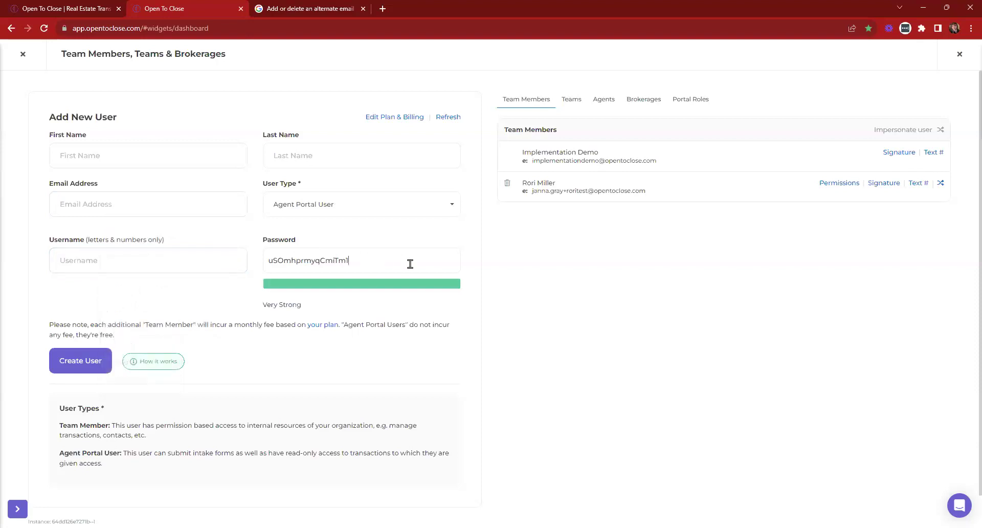
double_click(345, 266)
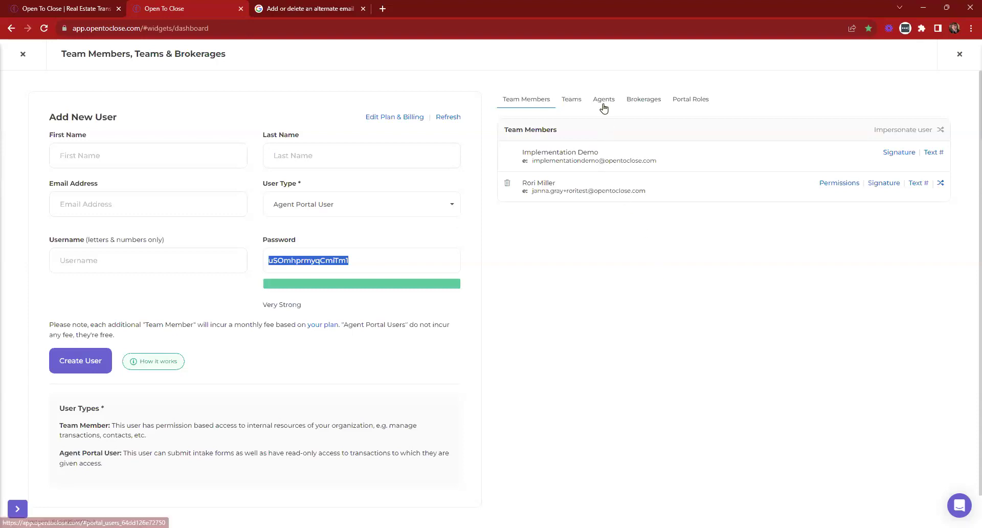
click(362, 261)
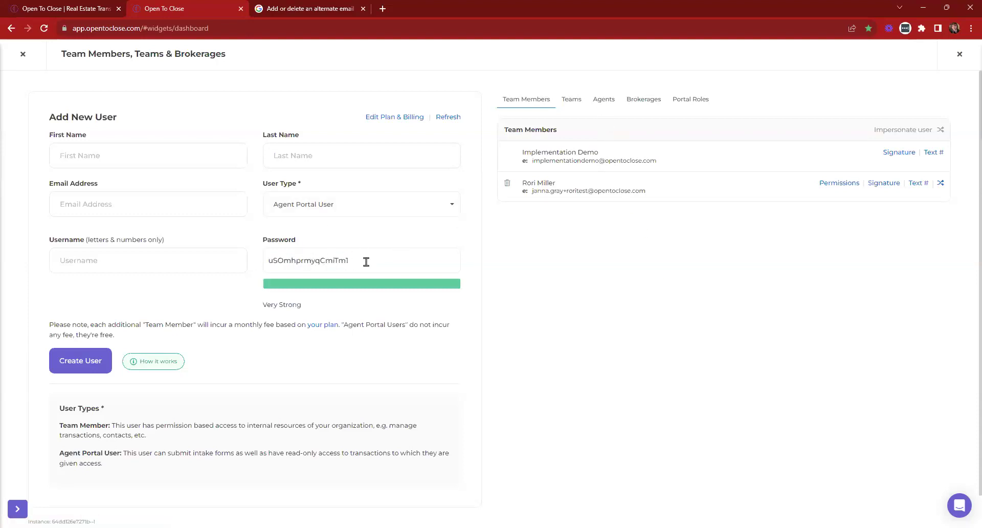
click(599, 104)
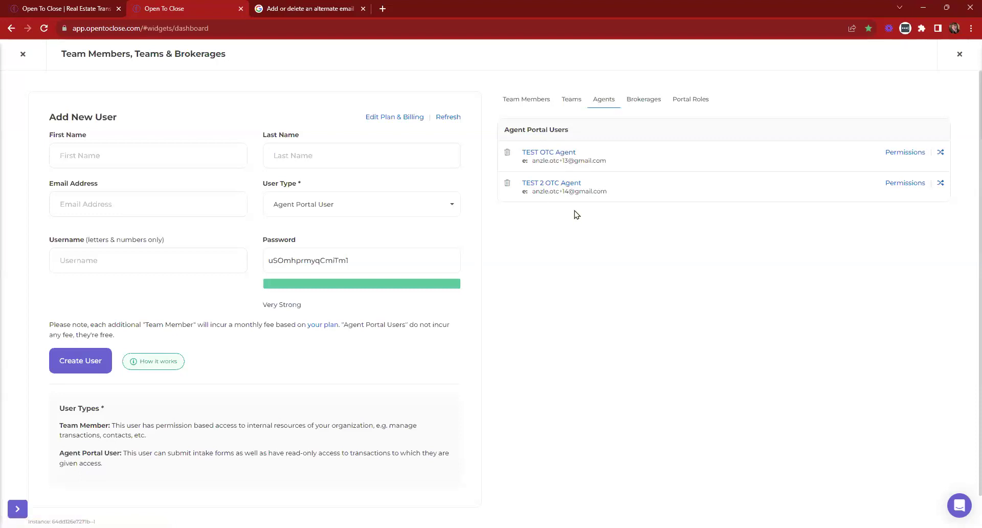
click(941, 185)
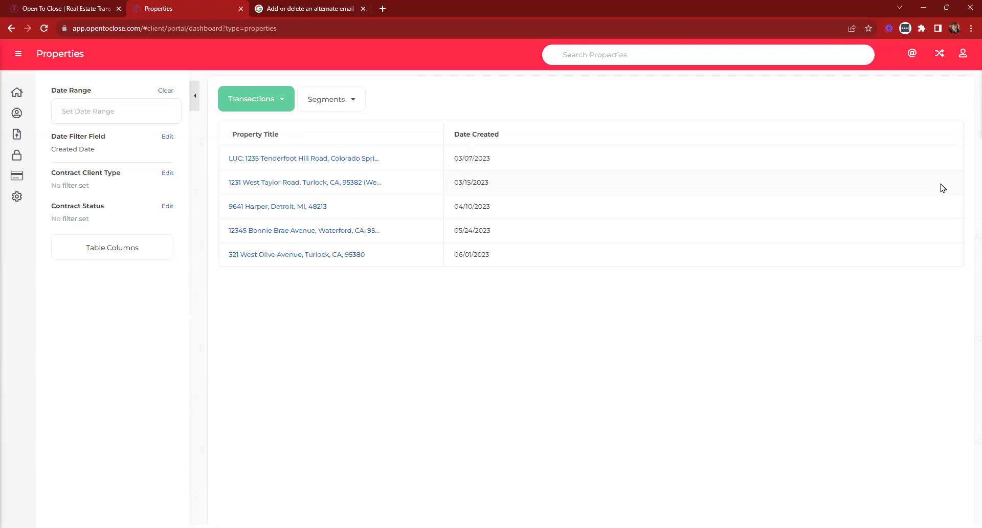
Open the login link in a new tab, close it, then reload the portal's Properties page and go to Contacts
click(90, 8)
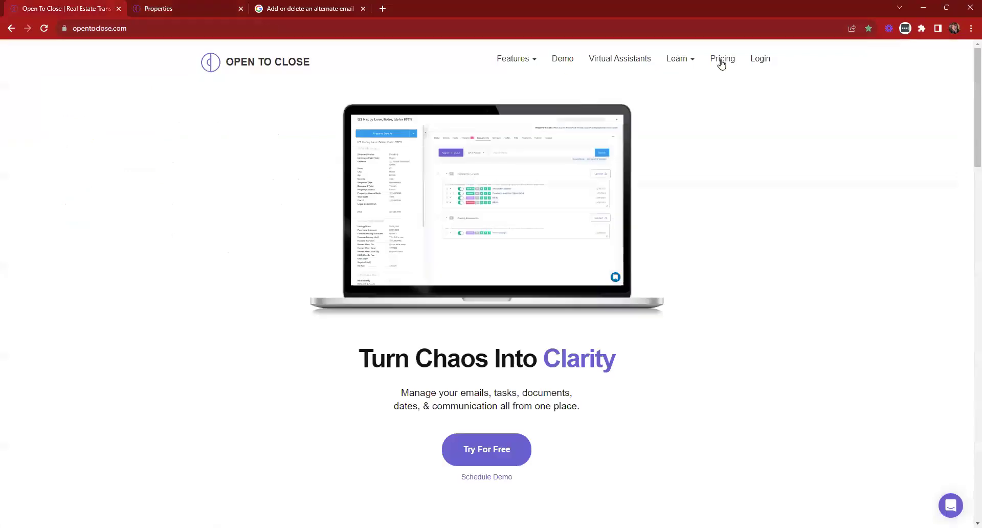
right_click(758, 62)
click(760, 65)
click(761, 63)
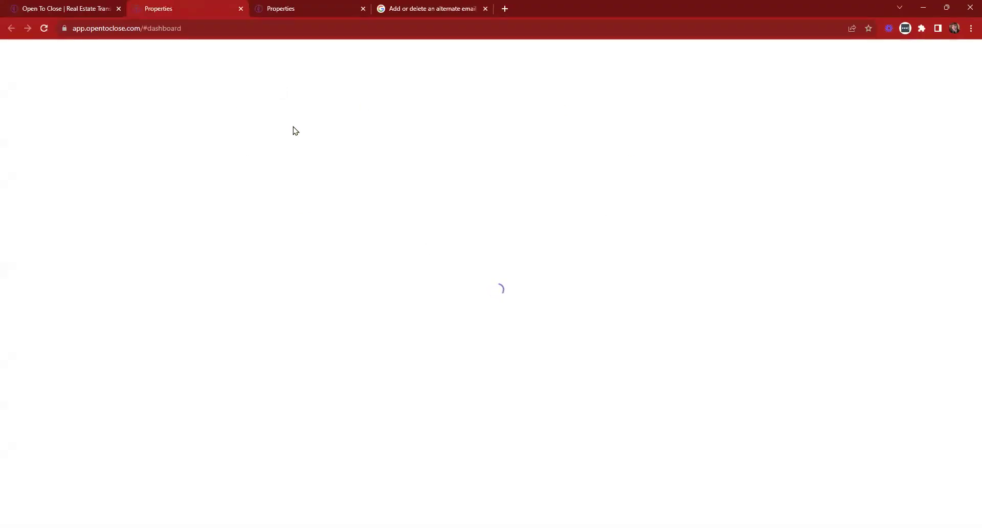
click(241, 9)
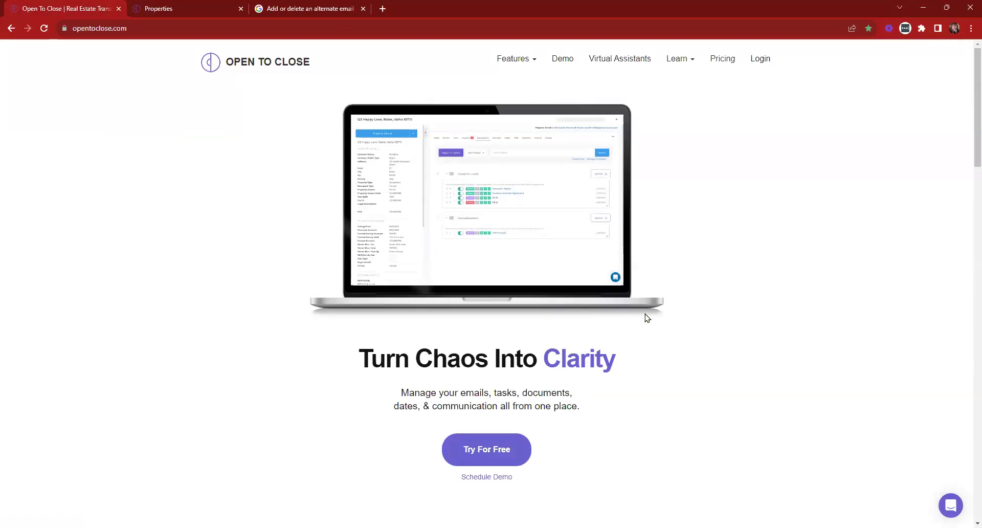
click(195, 3)
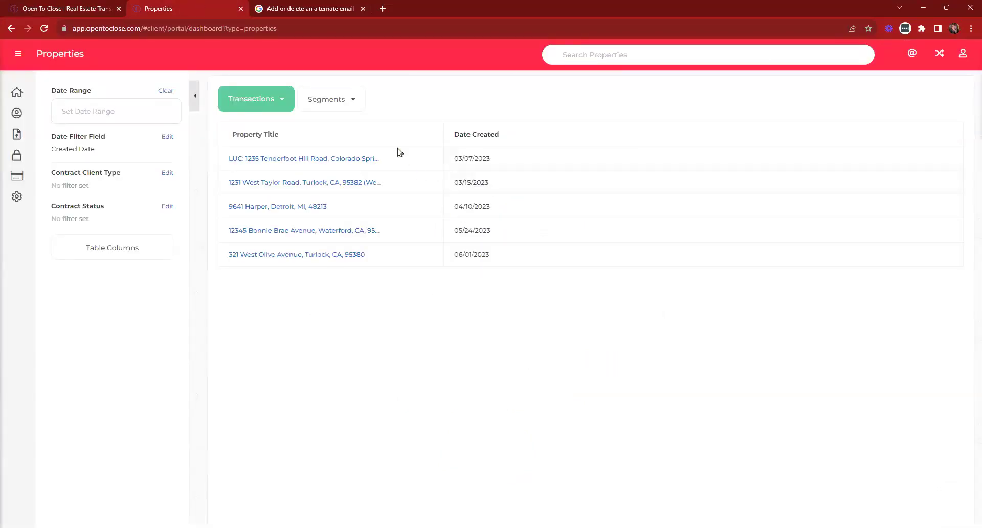
click(17, 93)
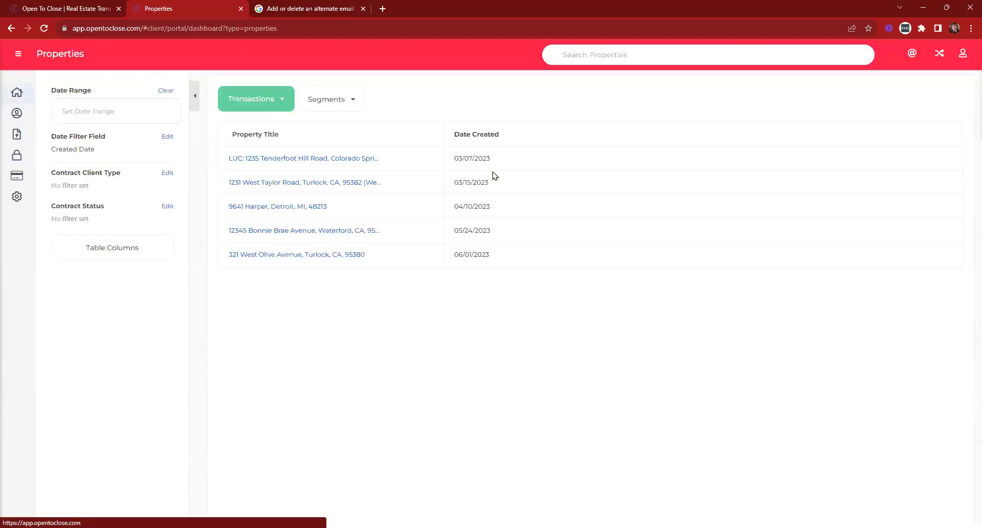
click(381, 187)
On the portal's Keys page, try the Add New Credential form, switching between API key and username/password types
click(17, 134)
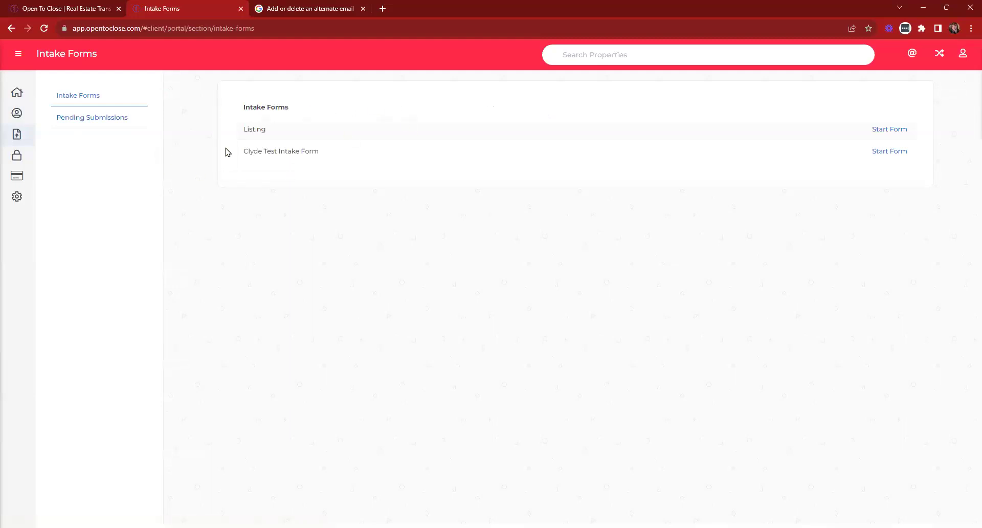
click(17, 155)
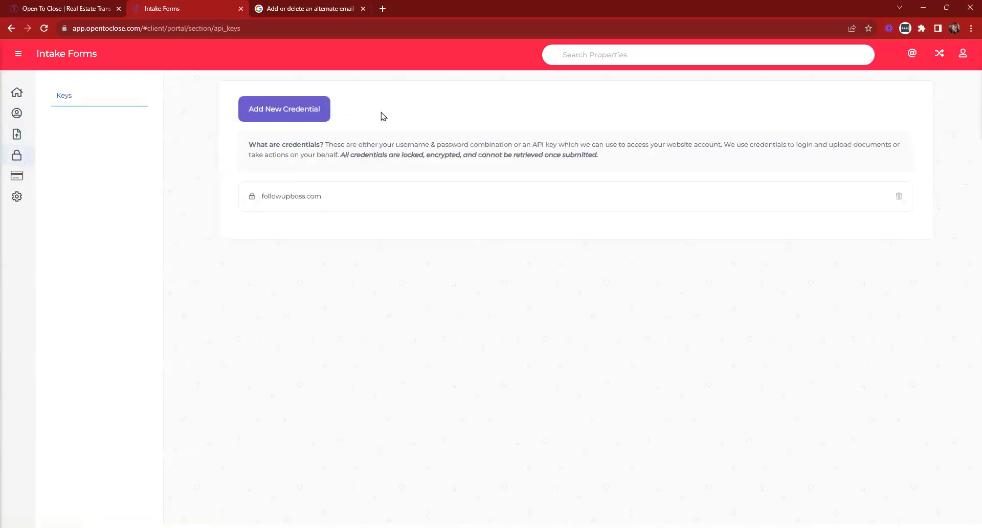
click(286, 115)
click(286, 115)
click(286, 115)
click(351, 151)
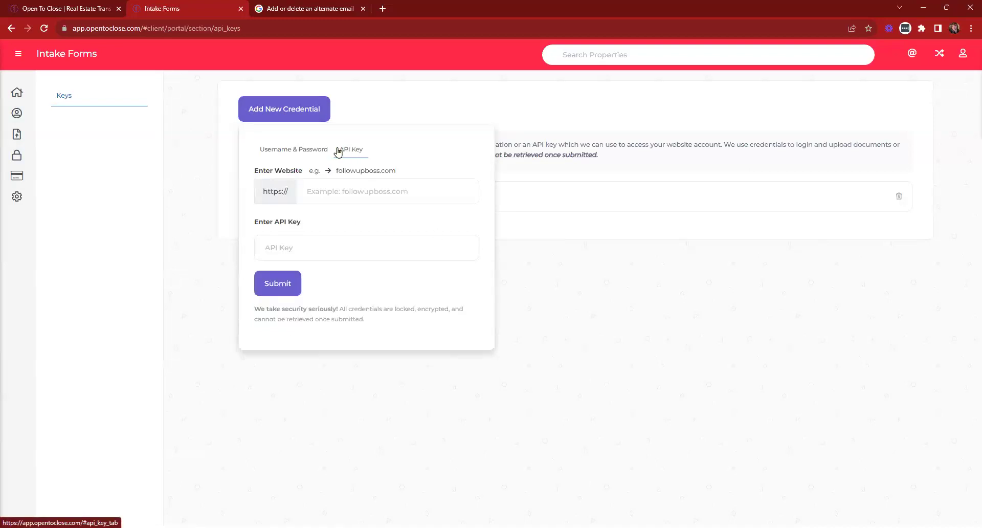
click(307, 150)
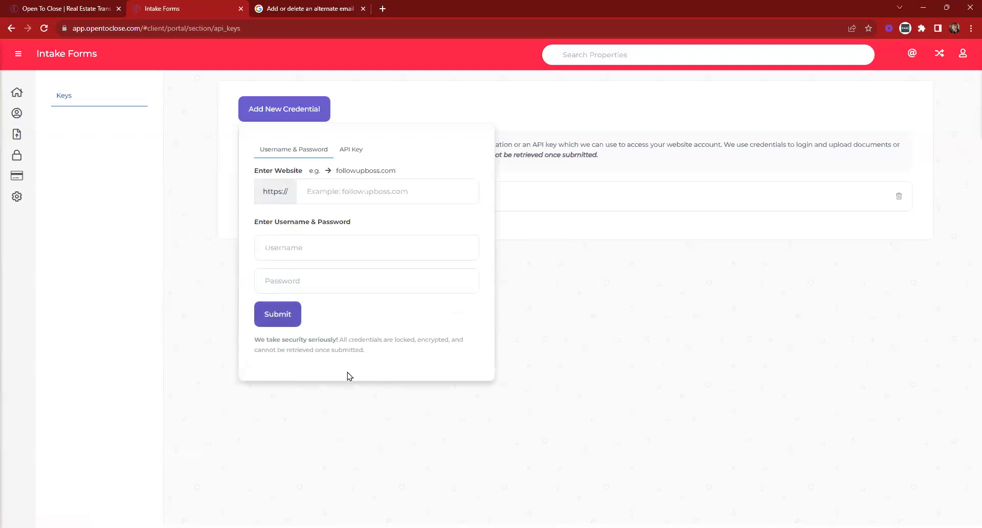
drag(361, 356, 249, 347)
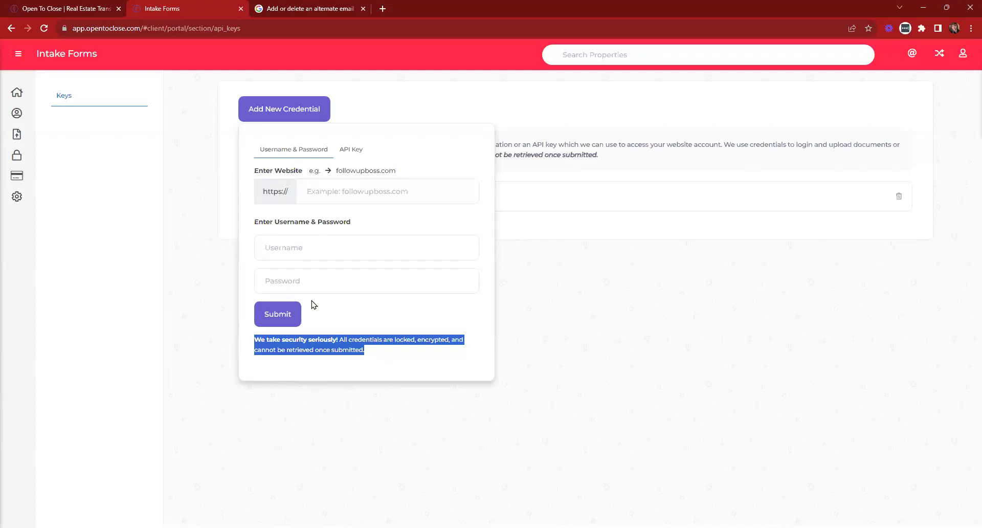
click(292, 116)
Highlight the followupboss.com credential name and reopen and close the new credential form
triple_click(294, 198)
double_click(297, 198)
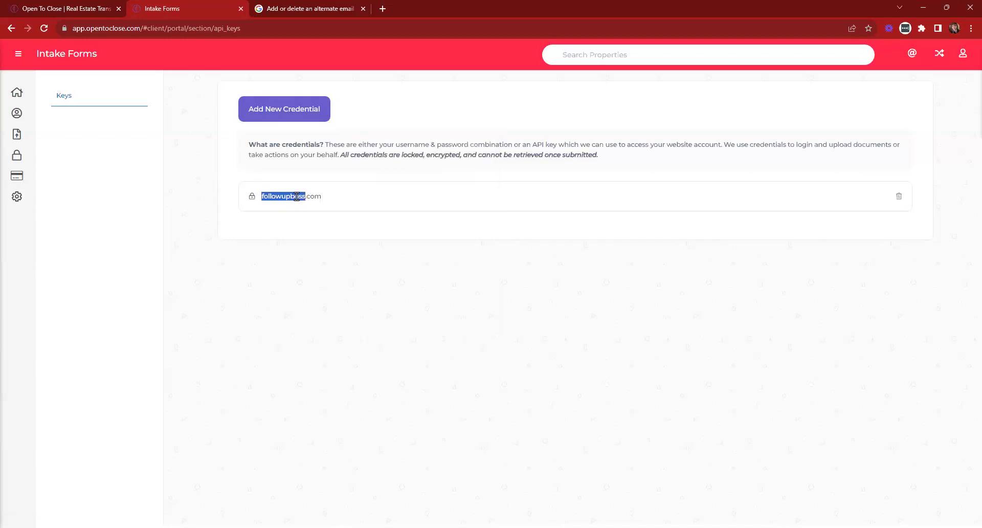
double_click(311, 197)
click(320, 196)
click(257, 119)
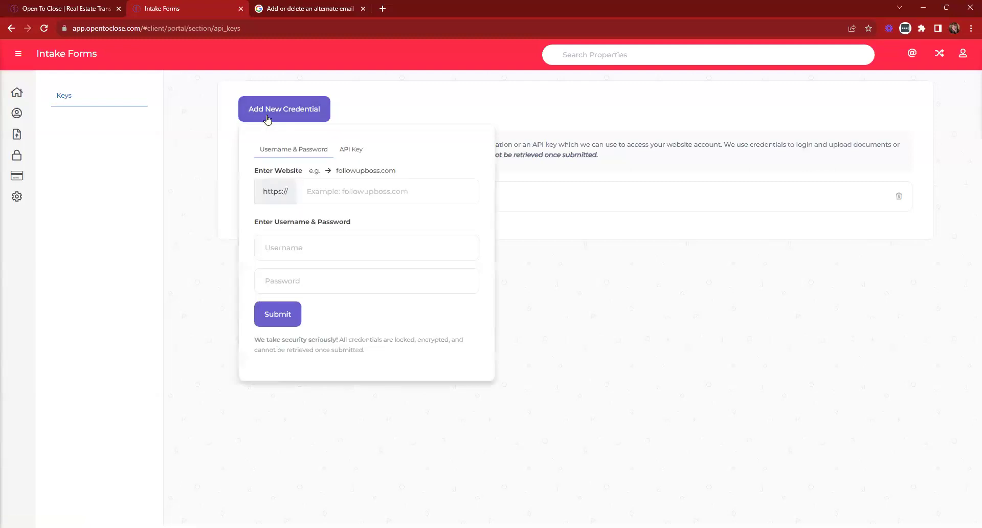
click(266, 119)
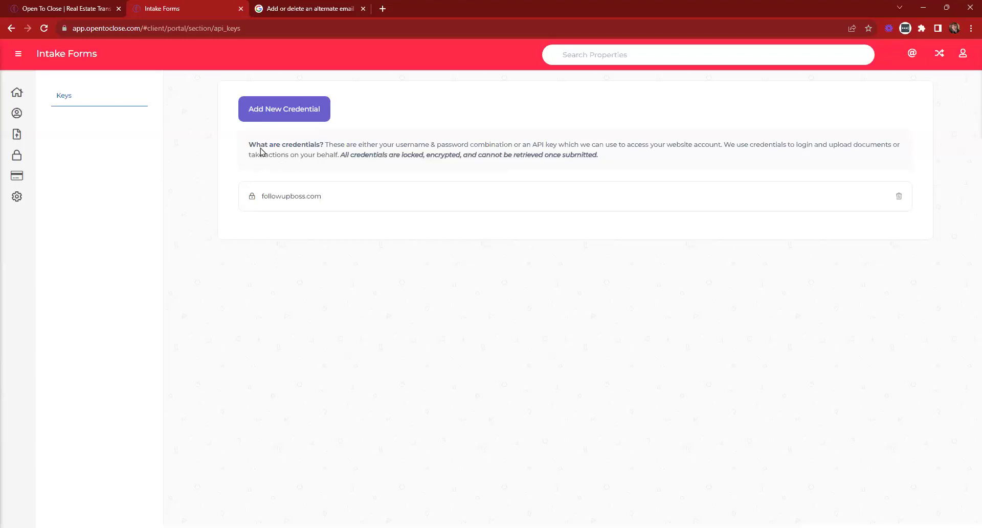
click(263, 119)
click(263, 119)
View the portal's Billing and Global Settings pages, then stop impersonating the portal user
click(13, 179)
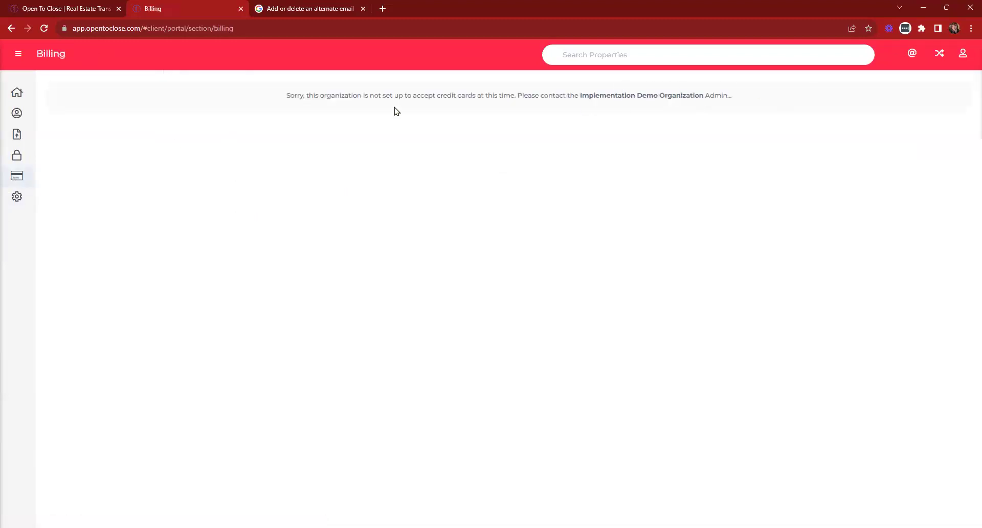
click(16, 197)
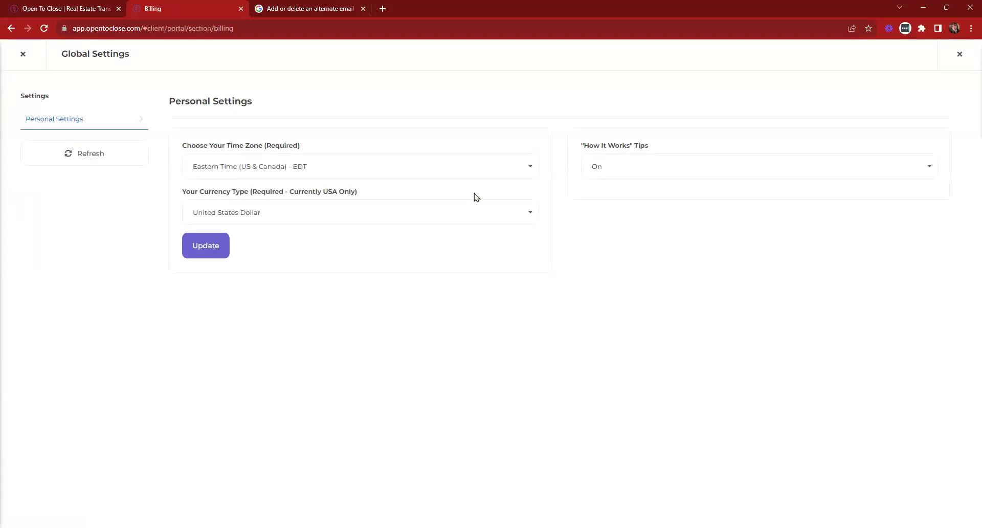
click(25, 60)
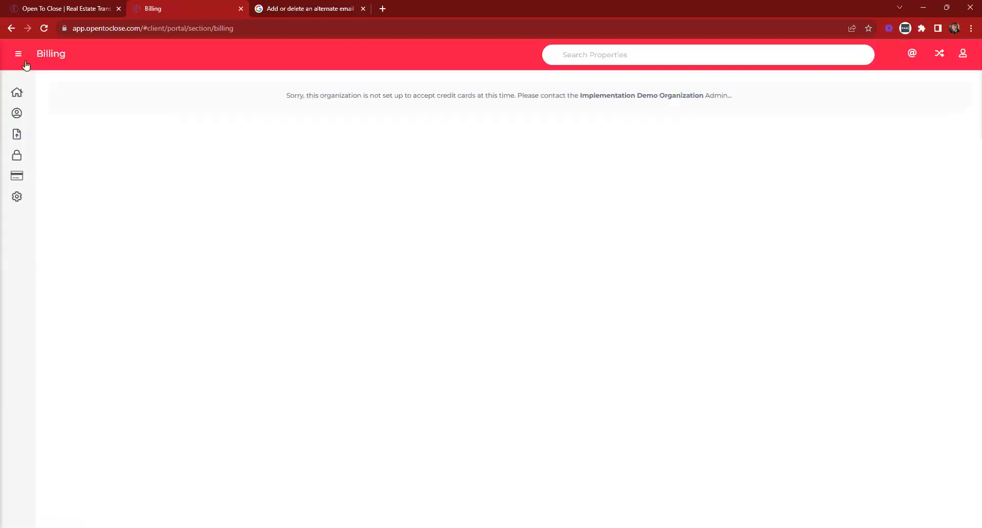
click(940, 54)
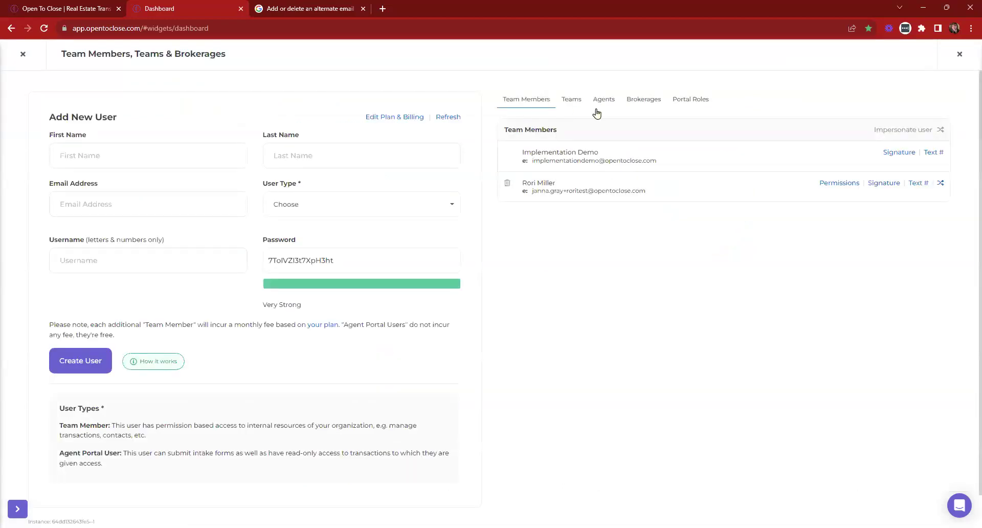
Add the Sellers Residential Contract (OTC1) - 8/16 form to TEST 2 OTC Agent's Forms
click(601, 101)
click(549, 186)
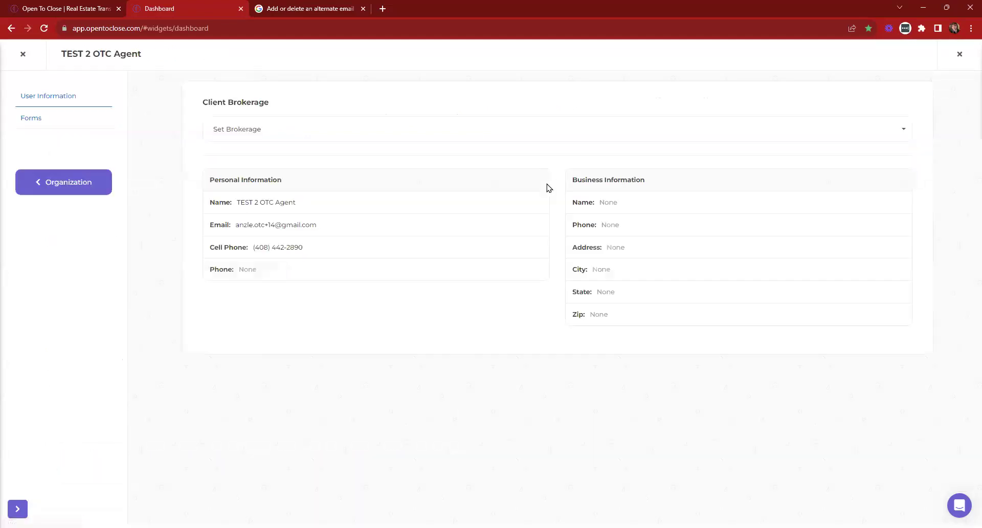
click(29, 121)
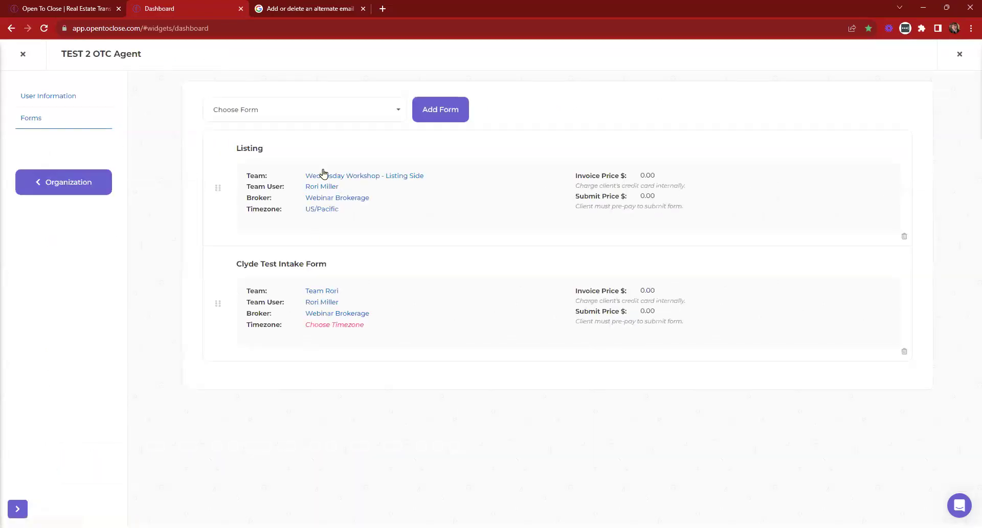
click(318, 114)
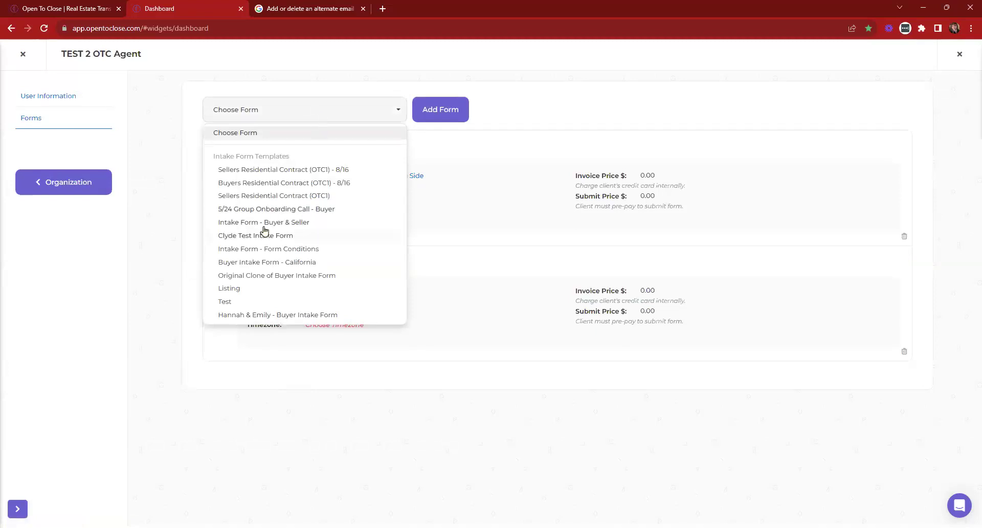
click(306, 170)
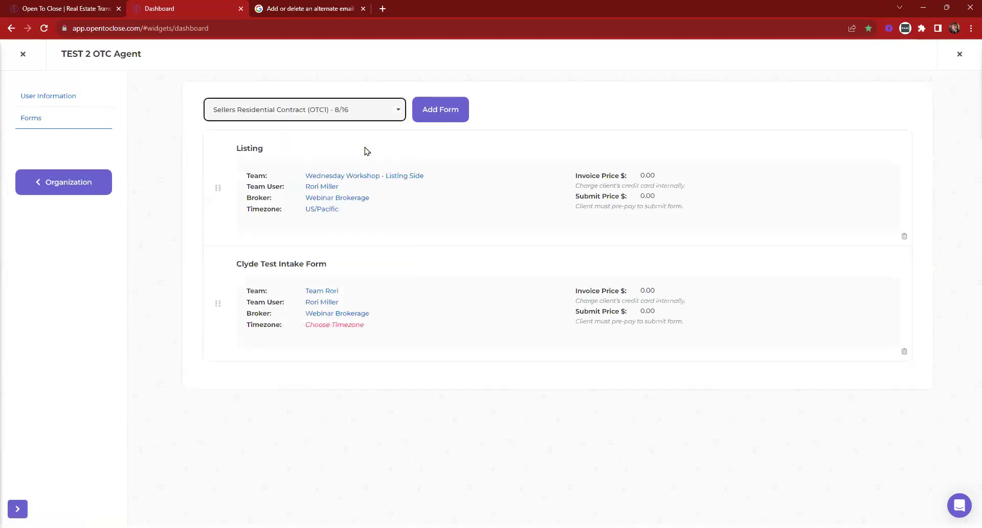
click(436, 118)
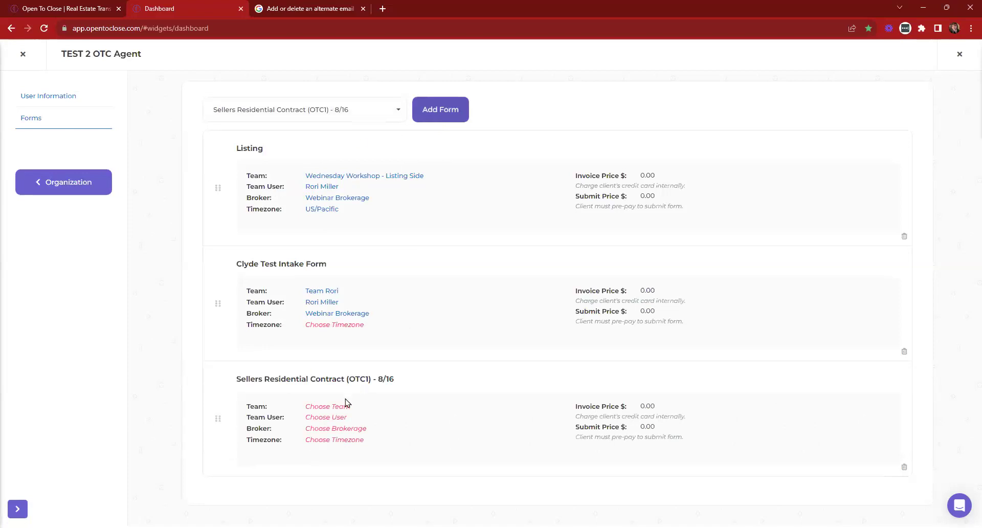
Set the new form's team to Team Rori, its team user, broker Webinar Brokerage and timezone US/Central
click(332, 408)
click(338, 450)
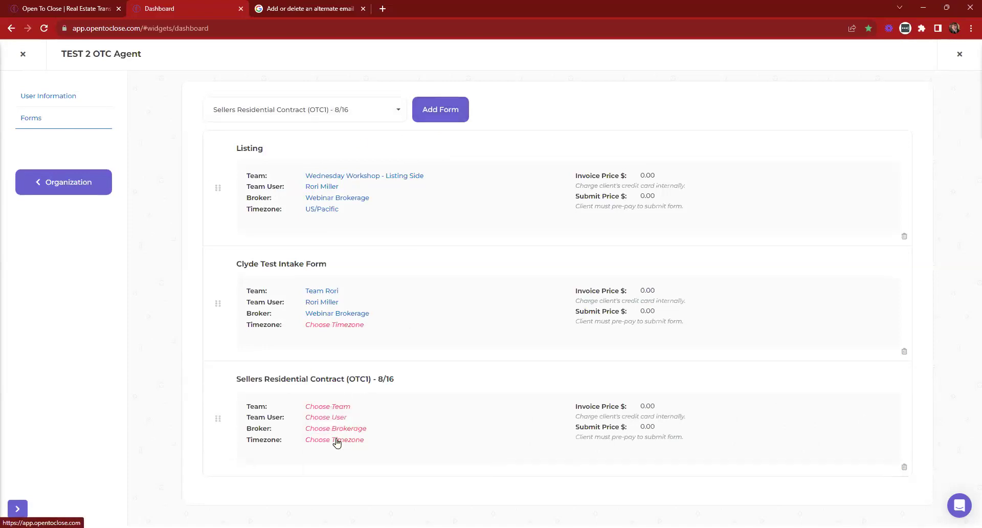
click(326, 417)
click(338, 440)
click(319, 418)
click(349, 442)
click(337, 429)
click(344, 452)
click(334, 441)
scroll(389, 476, down, 2)
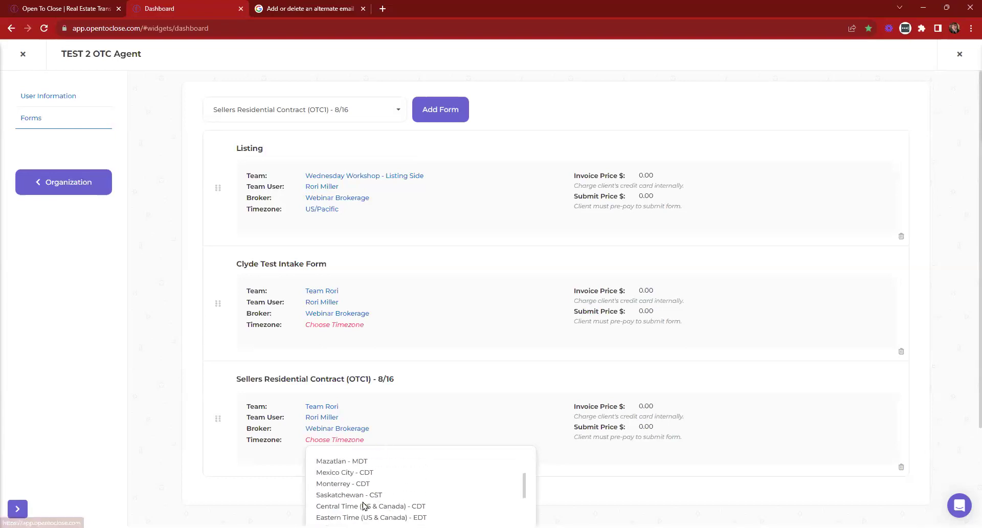
click(338, 506)
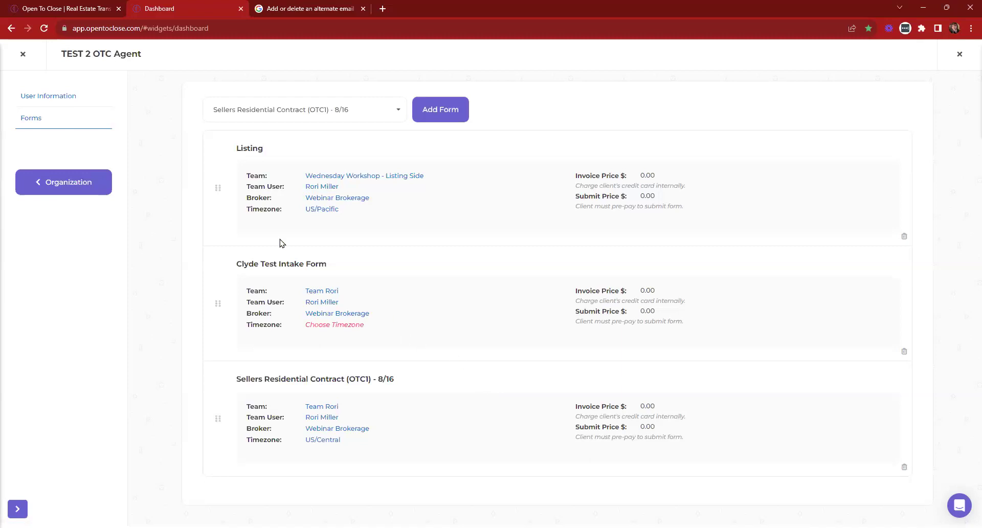
Edit the Sellers Residential Contract (OTC1) - 8/16 template from Templating > Intake Form Templates and show its Assigned Agents
click(24, 54)
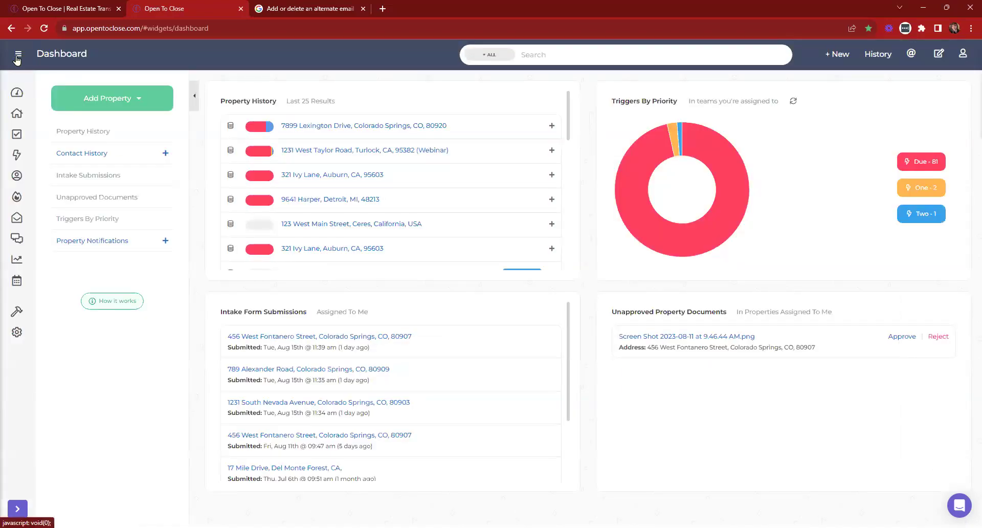
click(18, 57)
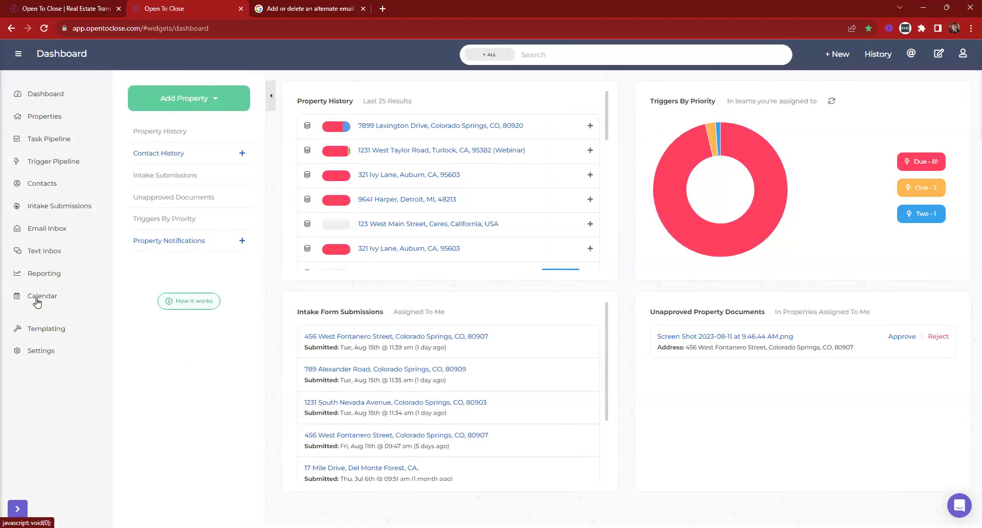
click(32, 329)
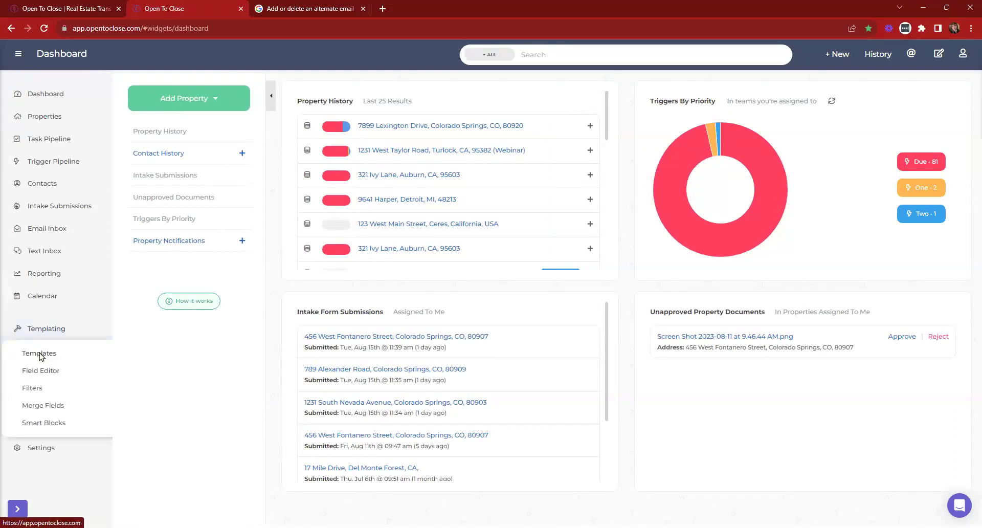
click(39, 354)
click(51, 255)
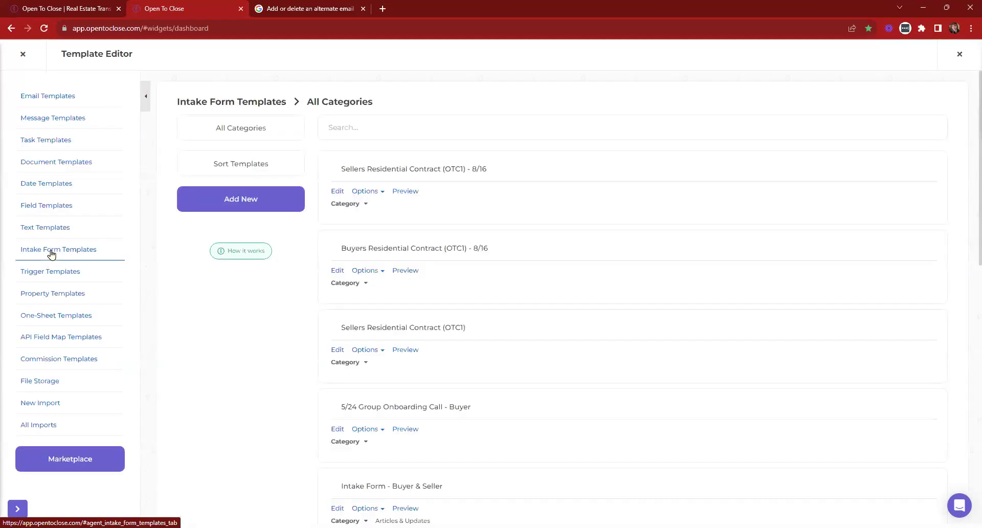
click(340, 191)
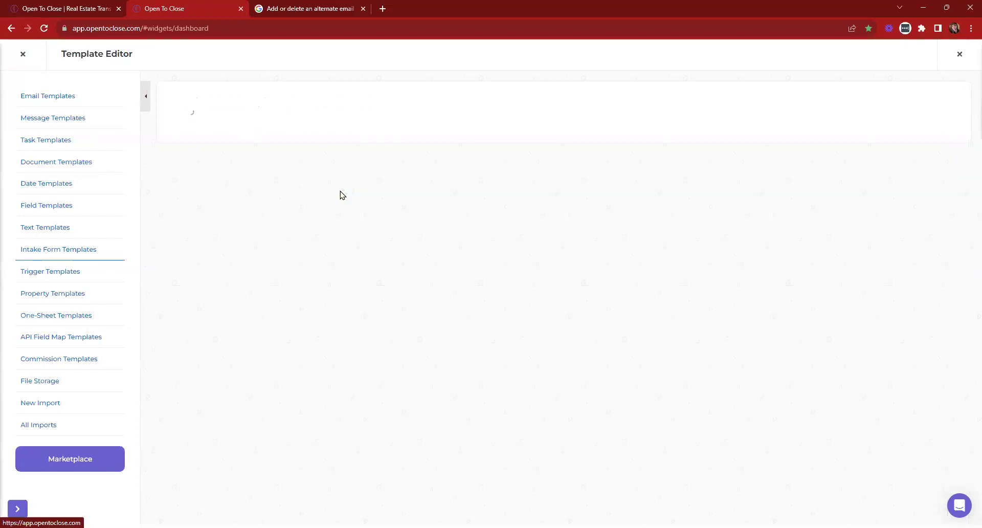
drag(263, 330, 202, 326)
click(202, 325)
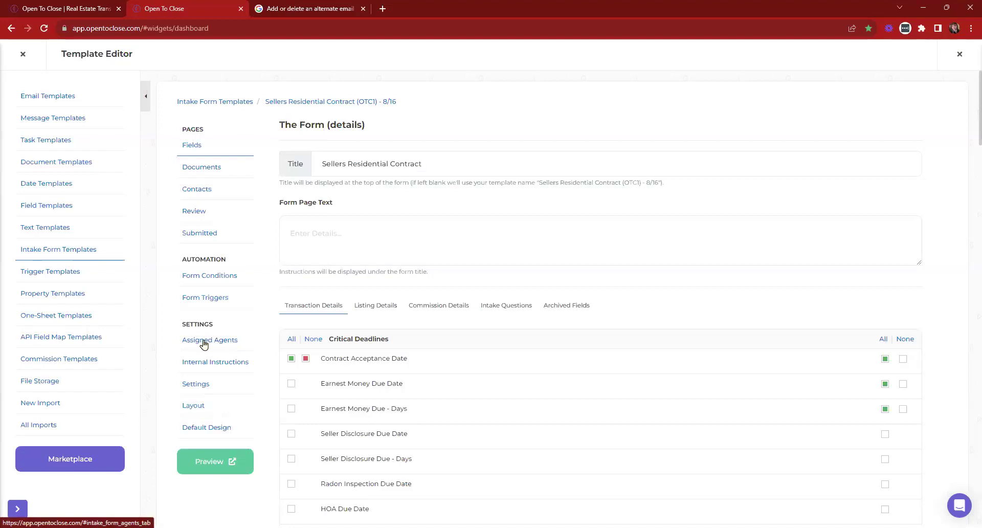
click(204, 341)
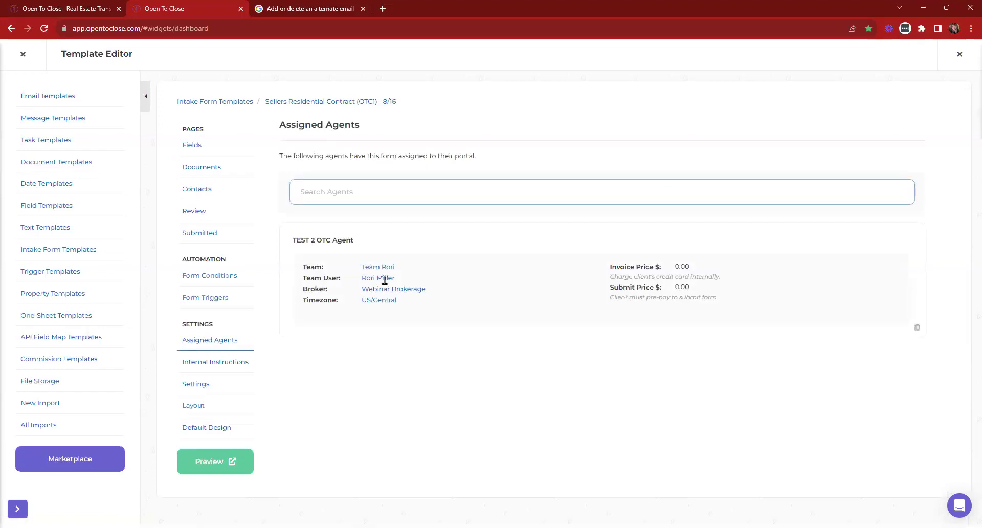
Search agents for 'otc' and assign TEST OTC Agent to the form
text(otc)
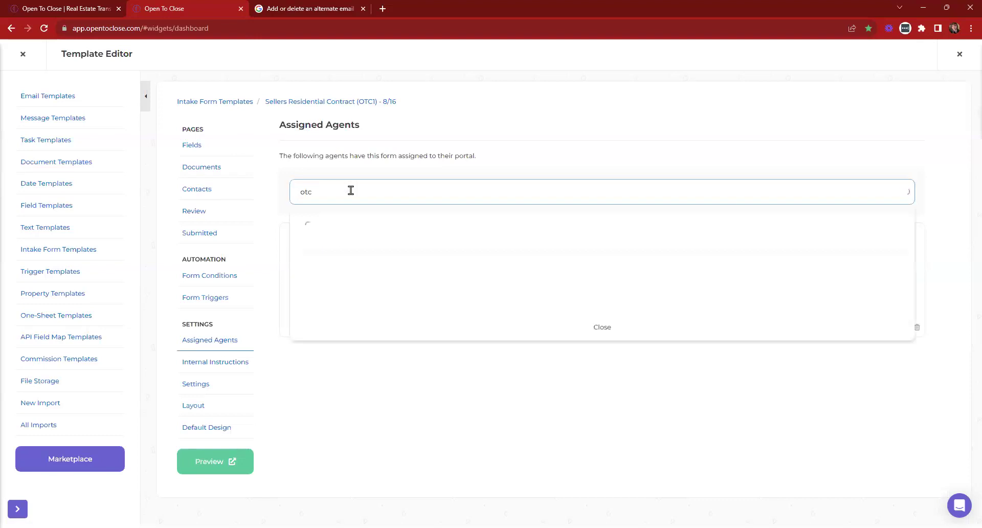
click(336, 226)
click(347, 195)
text(otc)
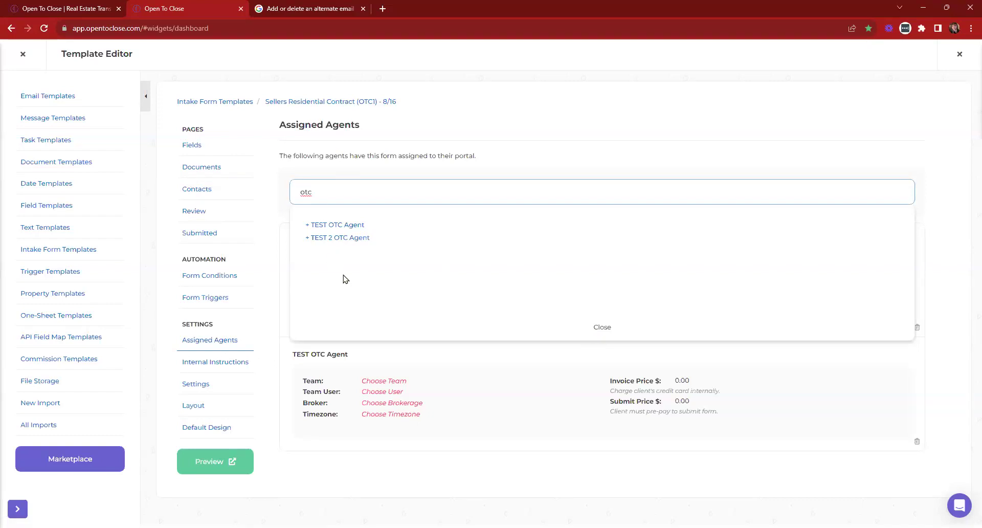
key(BackSpace)
key(BackSpace)
key(BackSpace)
click(603, 327)
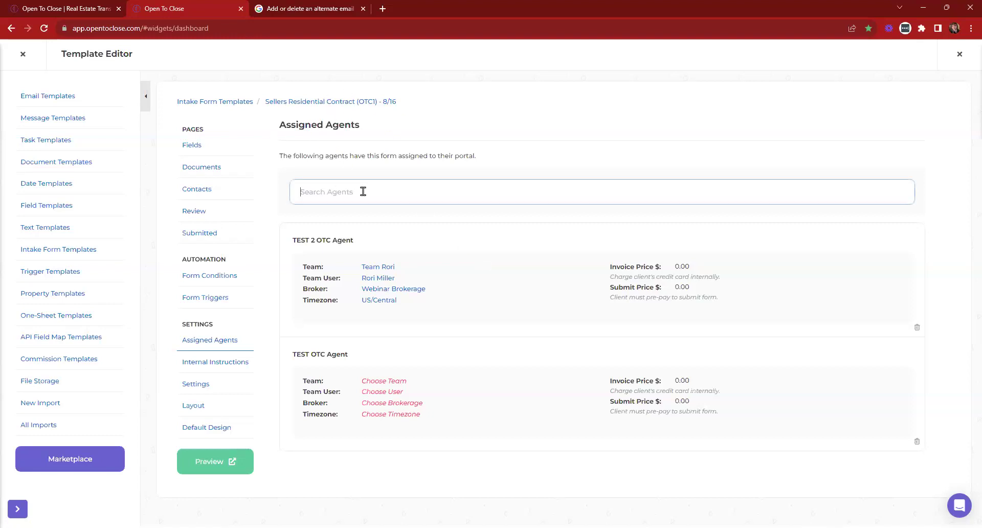
Give TEST OTC Agent team Team Imple, user Implementation Demo, Webinar Brokerage and US/Pacific, then close the editor
click(387, 386)
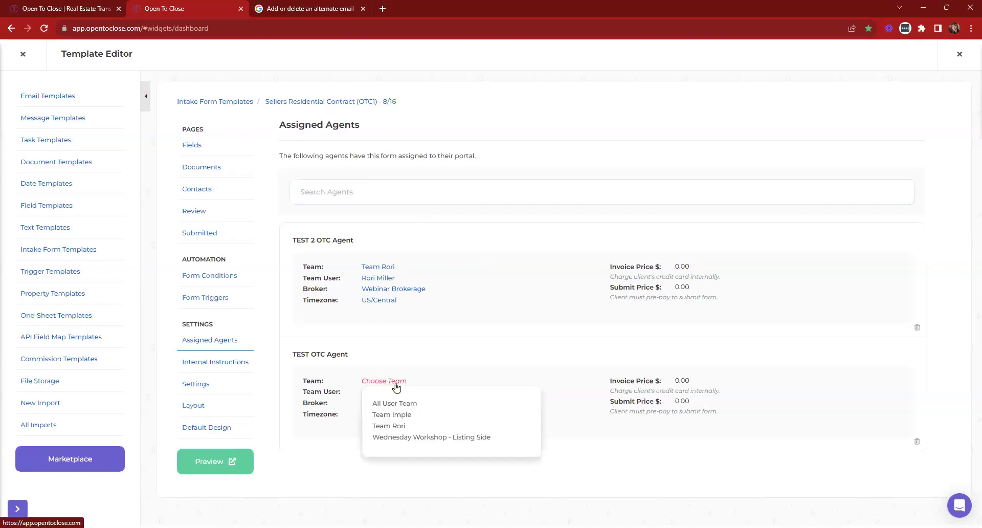
click(392, 414)
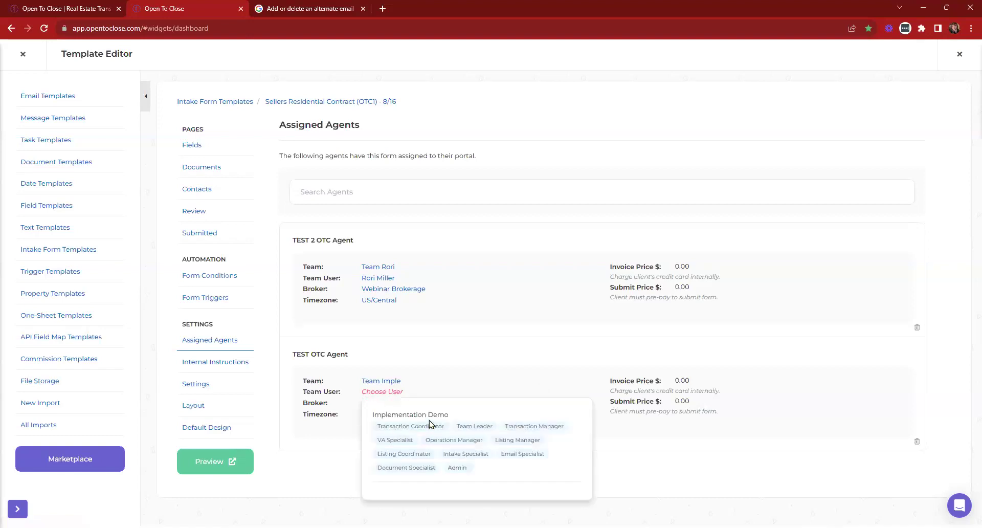
click(417, 414)
click(381, 403)
click(395, 426)
click(390, 413)
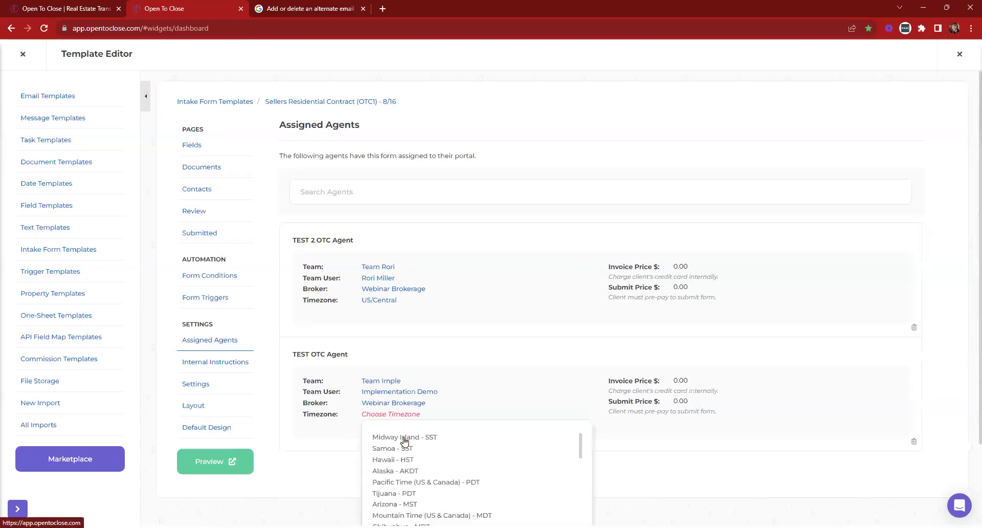
click(418, 483)
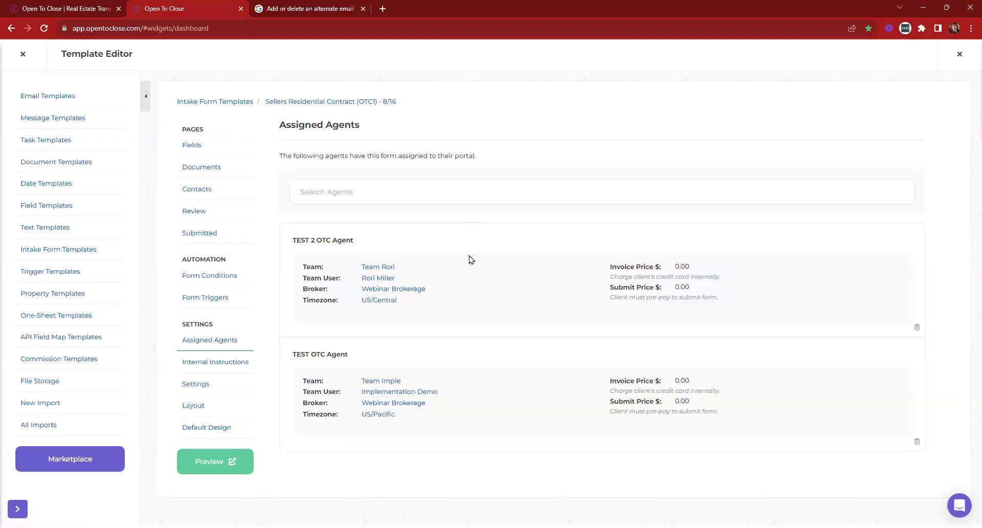
click(20, 55)
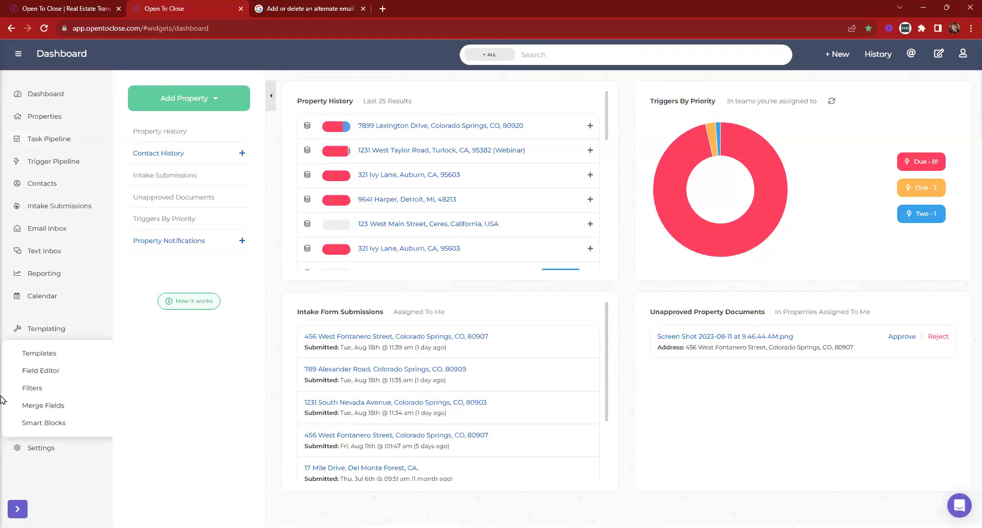
click(37, 360)
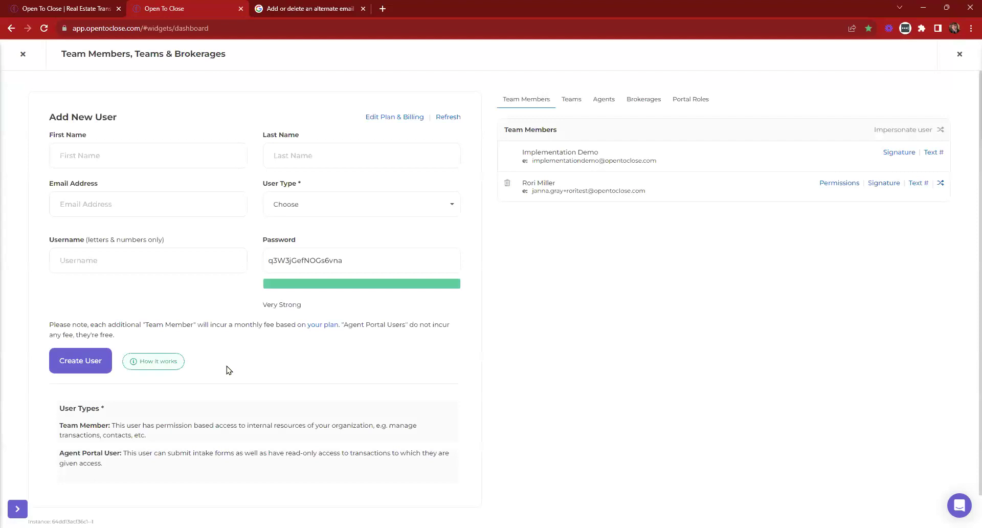
click(602, 102)
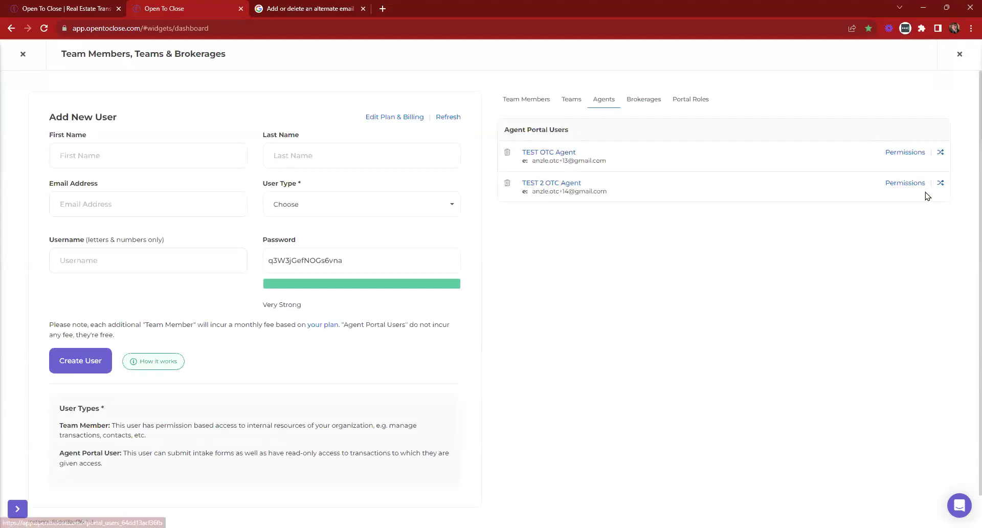
click(940, 152)
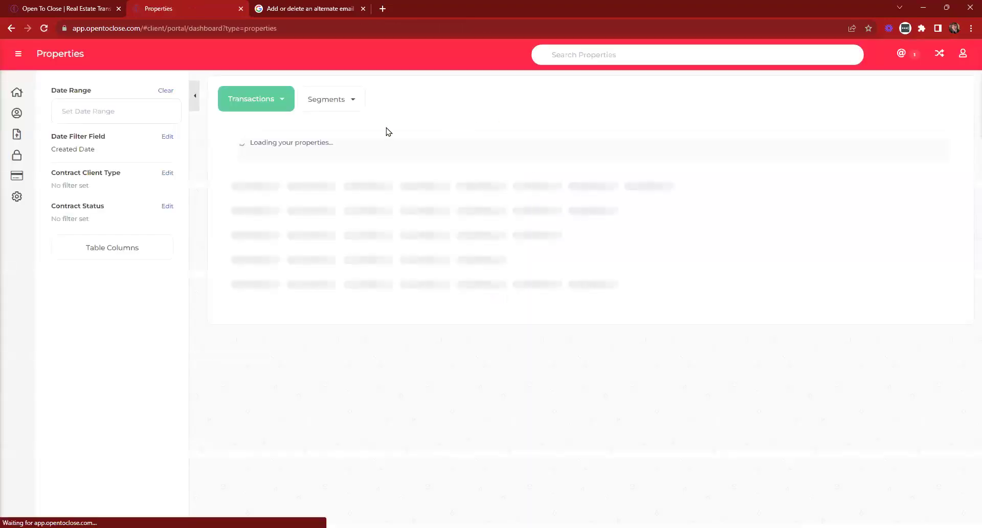
click(16, 156)
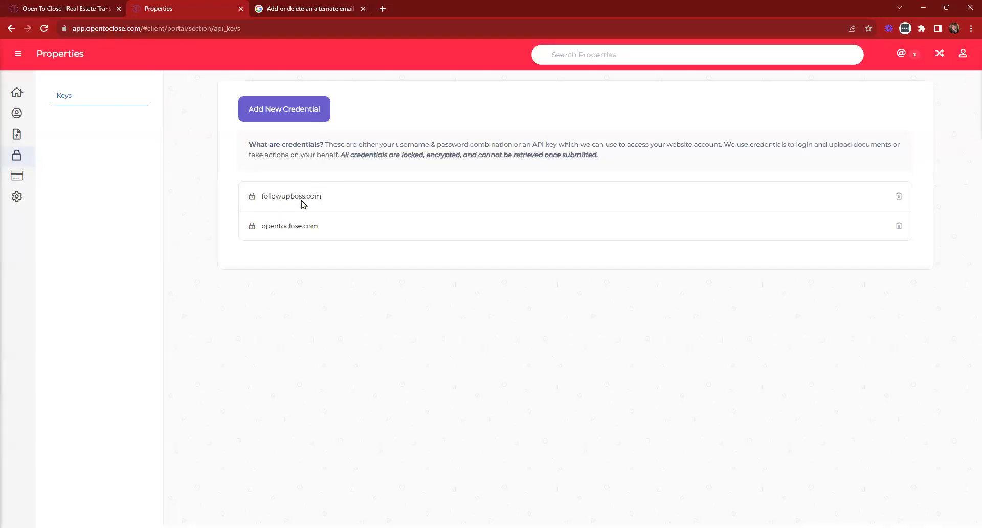
click(939, 51)
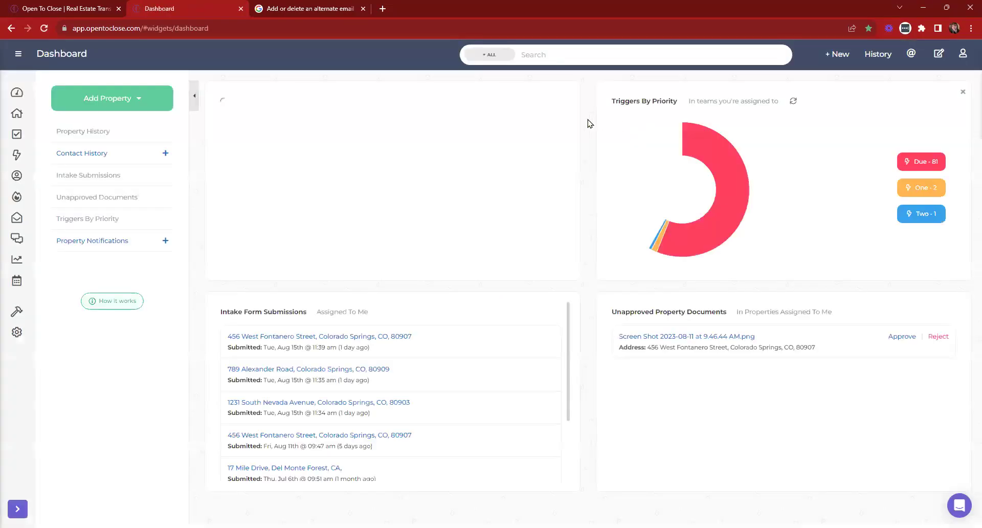
click(401, 152)
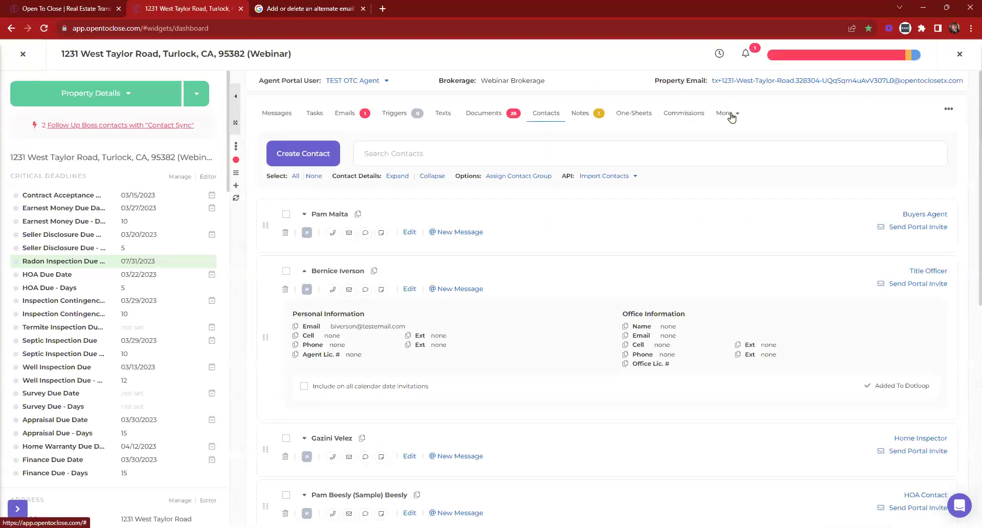
click(732, 117)
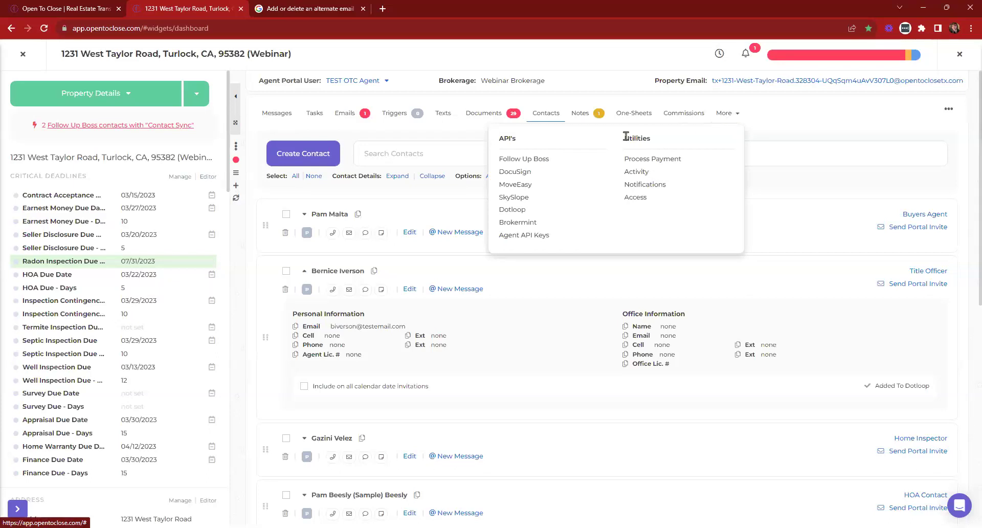
click(529, 160)
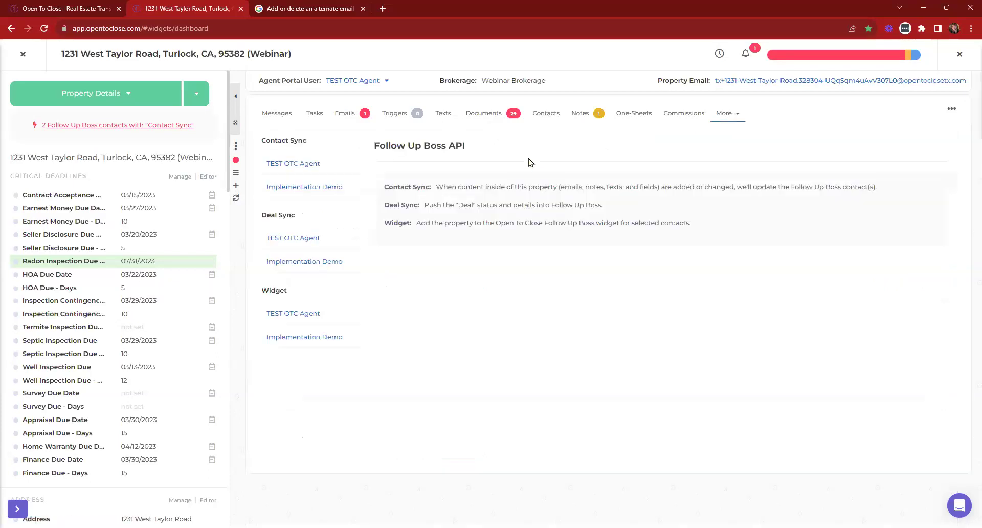
click(322, 190)
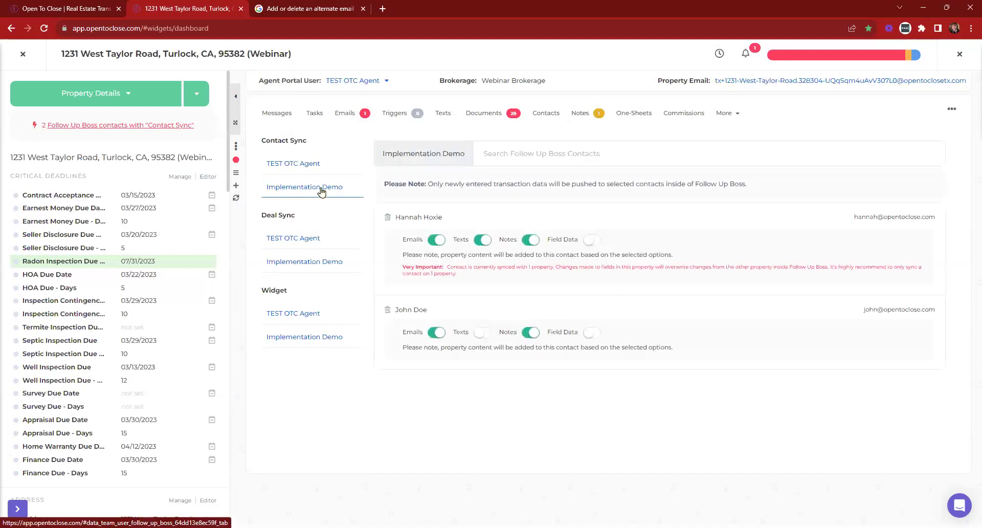
click(304, 165)
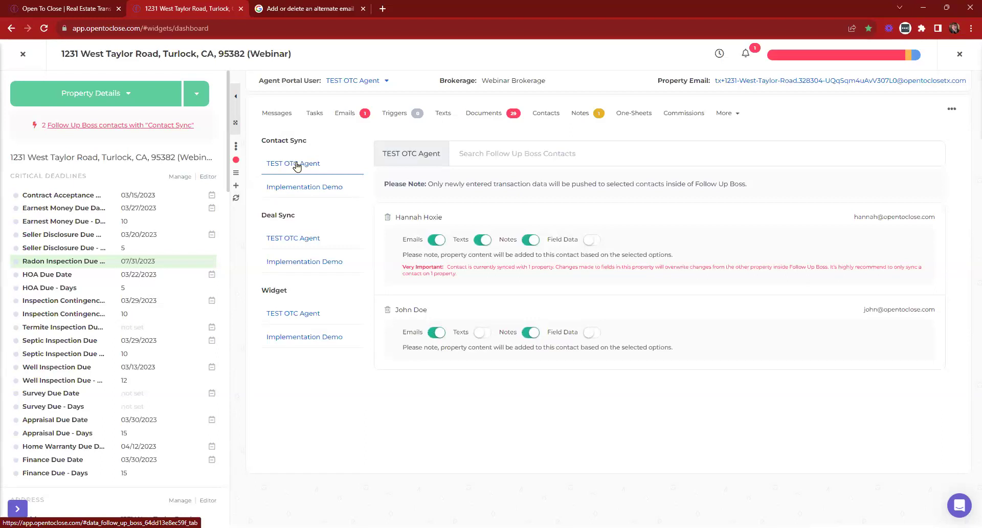
Bring up the property's Dotloop integration page from the More menu
click(735, 116)
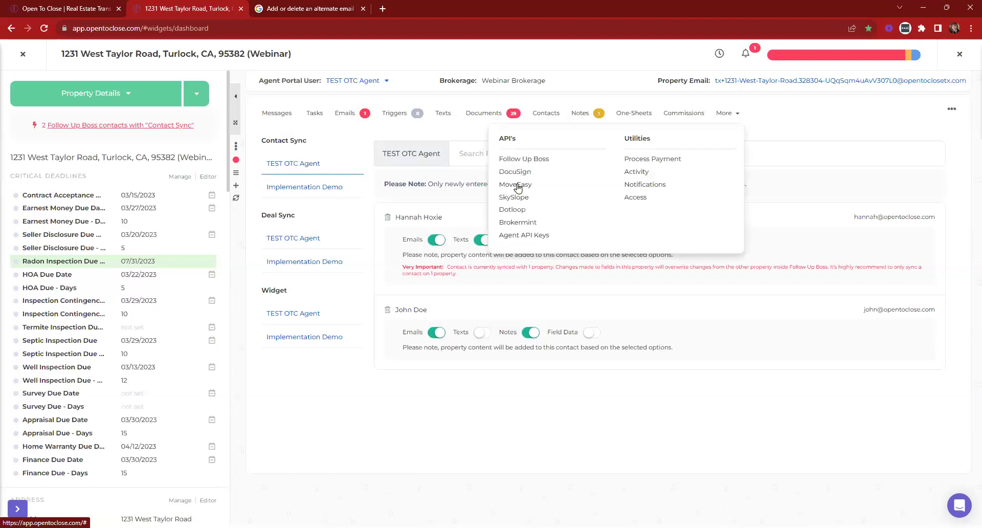
click(512, 209)
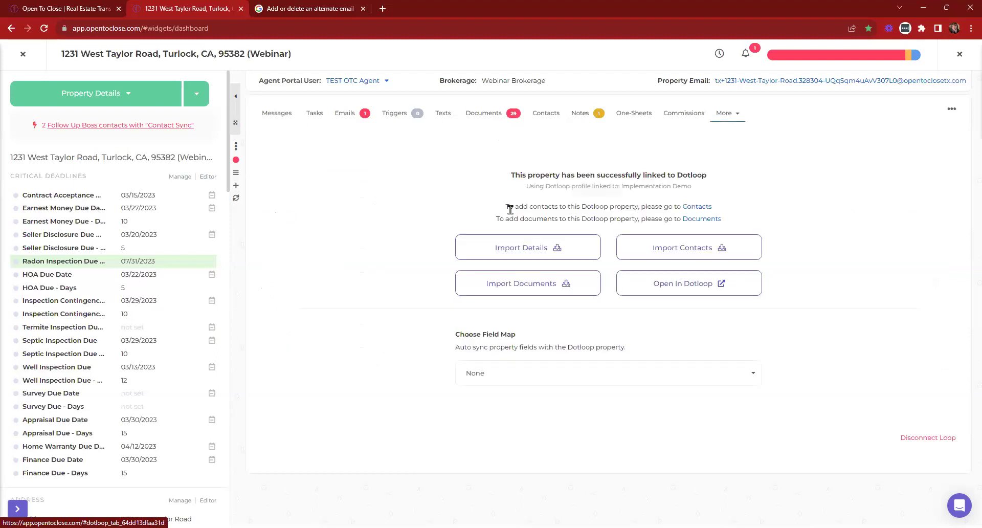
click(727, 116)
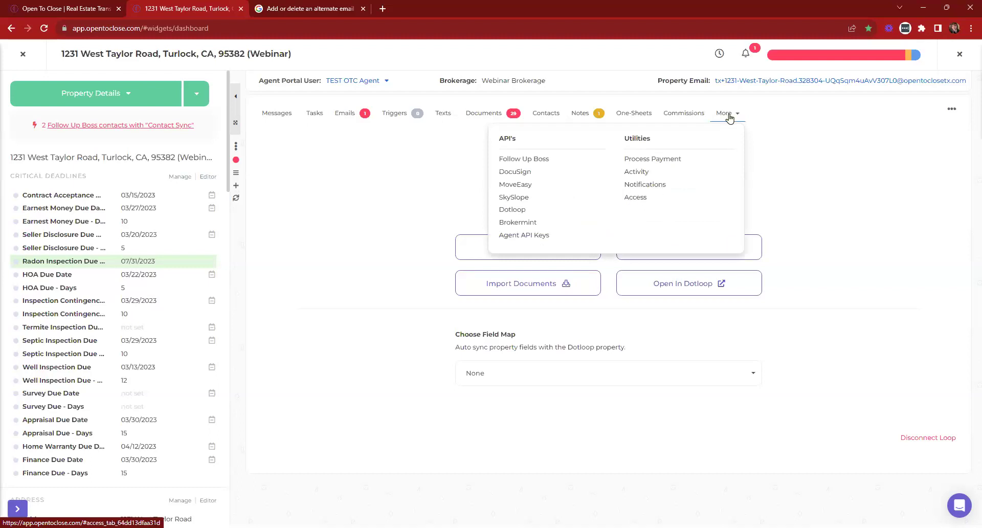
Open the property's Agent API Keys and cancel the opentoclose.com credentials prompt without revealing them
click(567, 231)
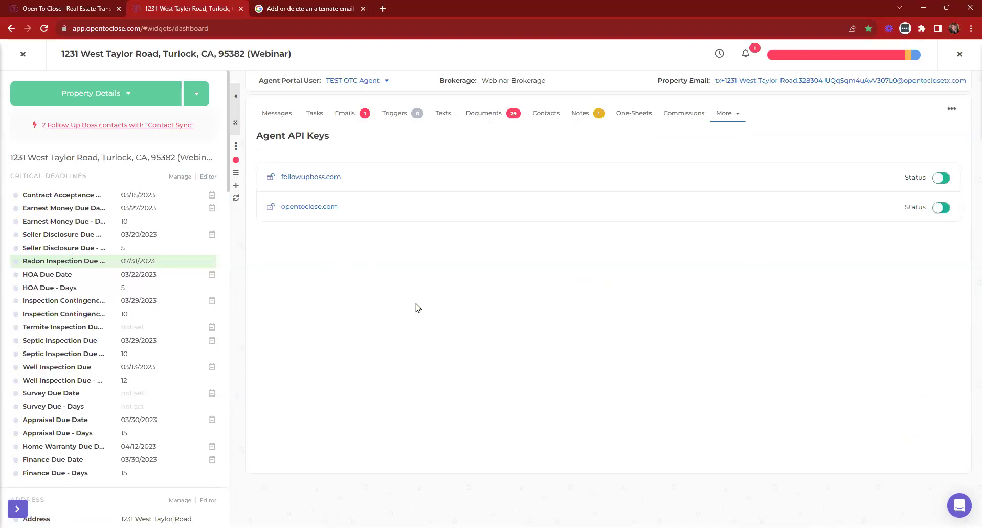
click(305, 206)
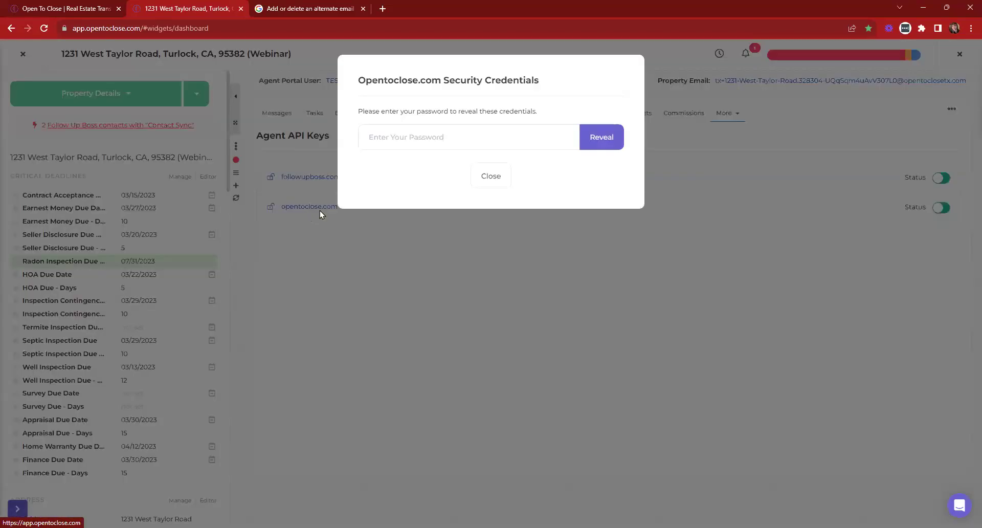
click(367, 138)
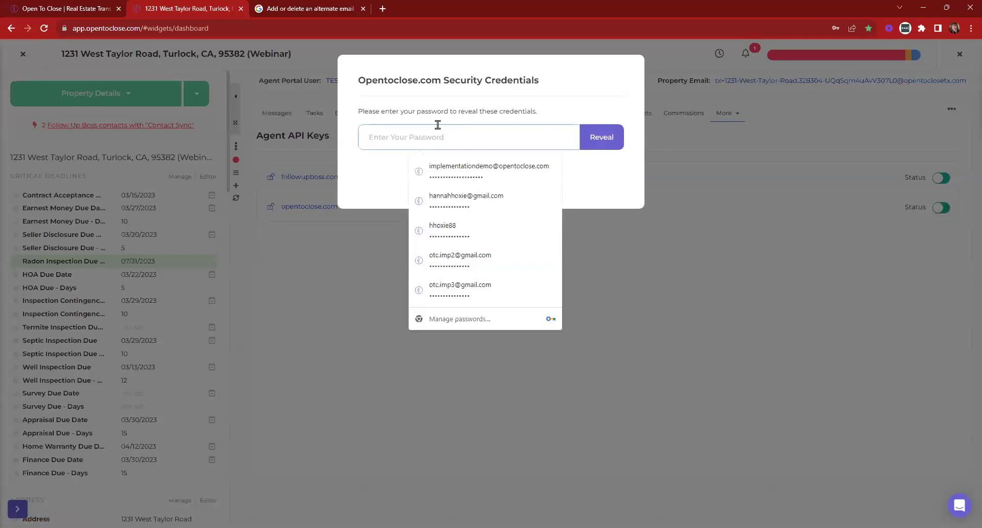
click(609, 186)
click(490, 183)
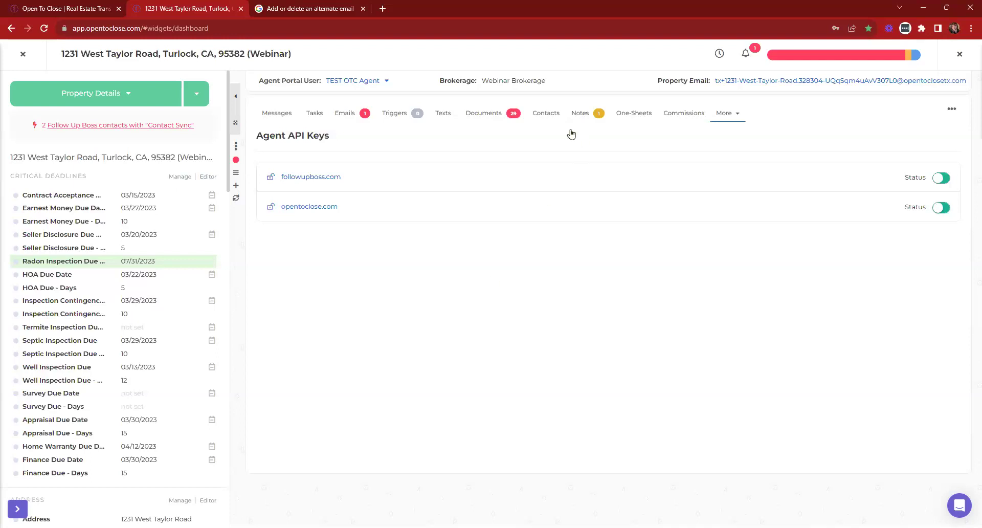
Request the opentoclose.com credentials again, dismiss the prompt, and close the property
triple_click(366, 143)
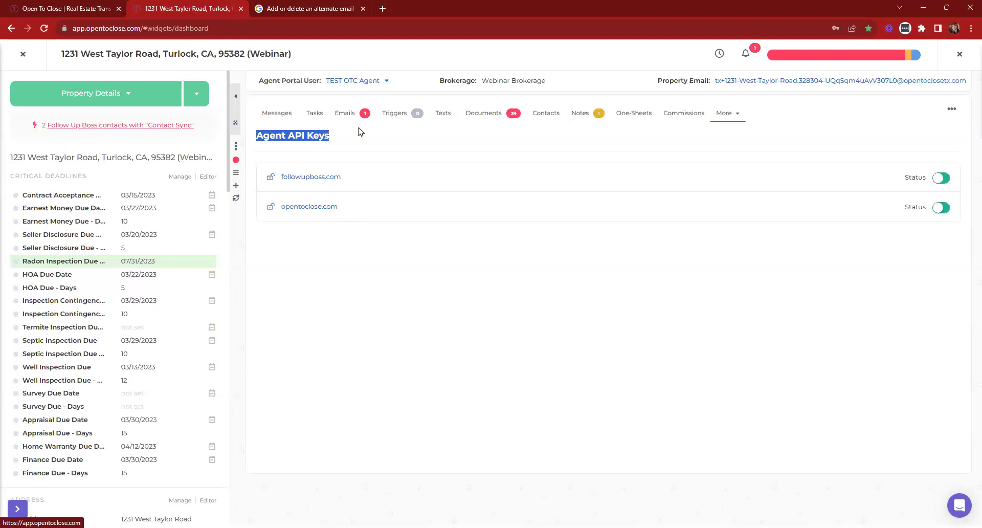
click(309, 209)
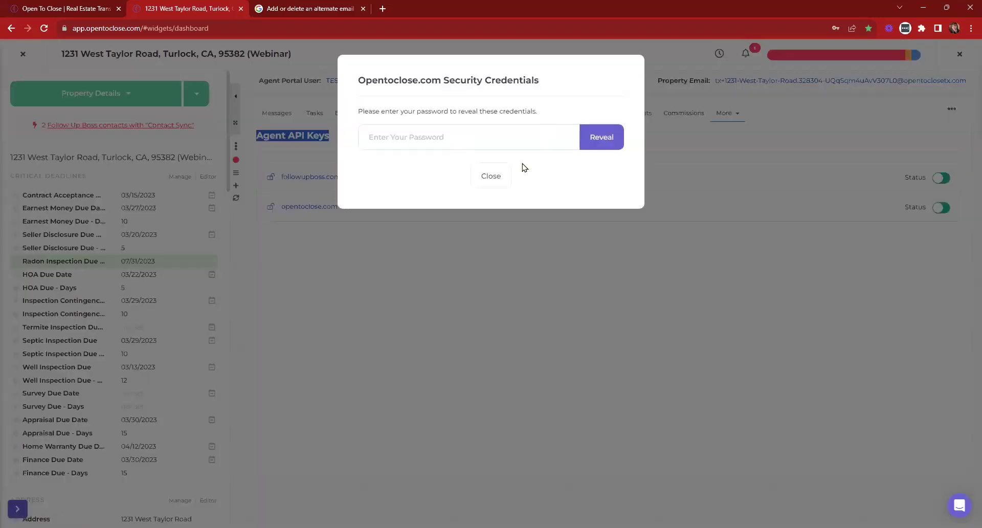
click(469, 132)
click(593, 175)
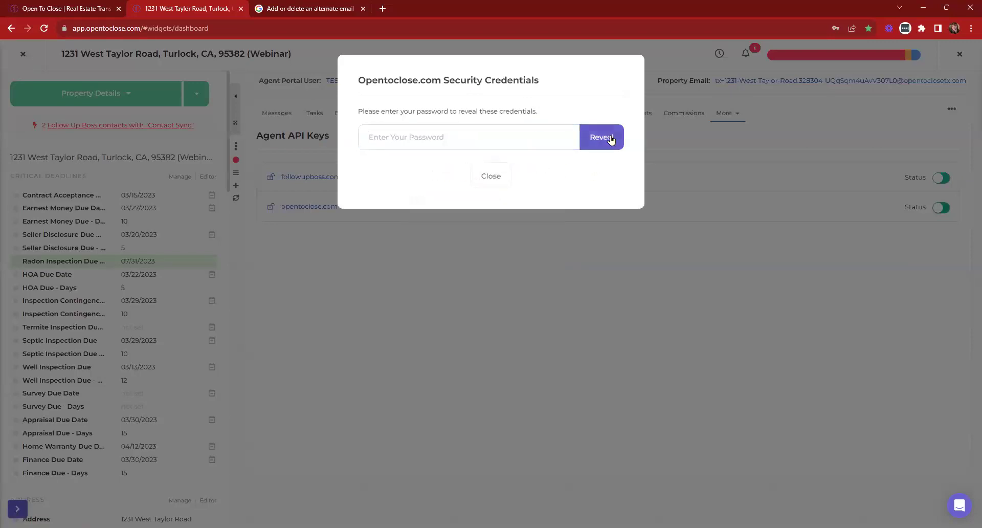
click(509, 175)
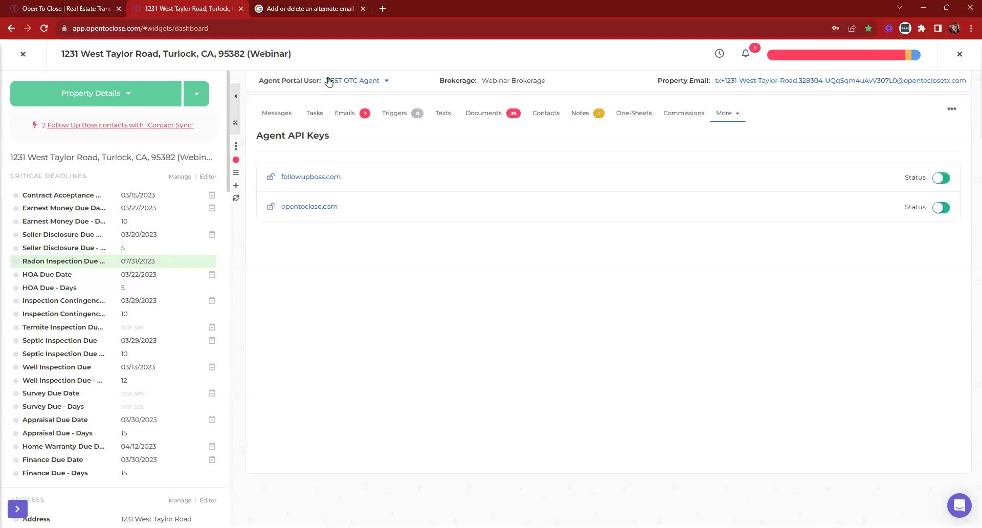
click(23, 54)
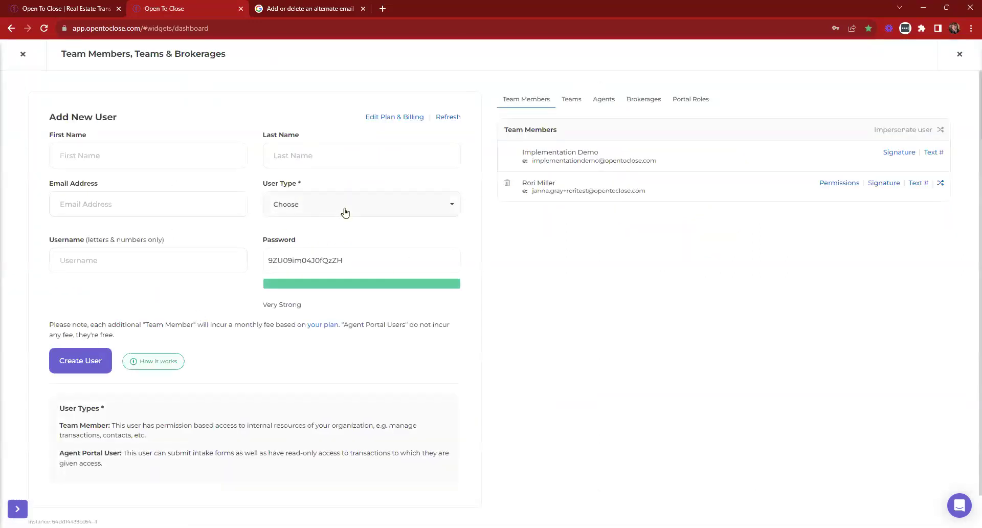
Set the new user's type to Agent Portal User, then close the Team Members panel without creating it
click(346, 212)
click(304, 254)
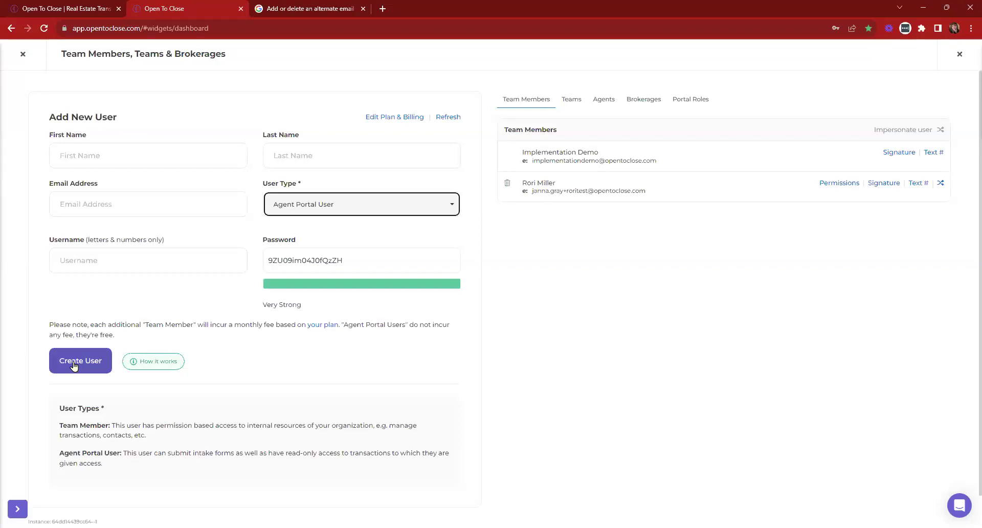
click(24, 56)
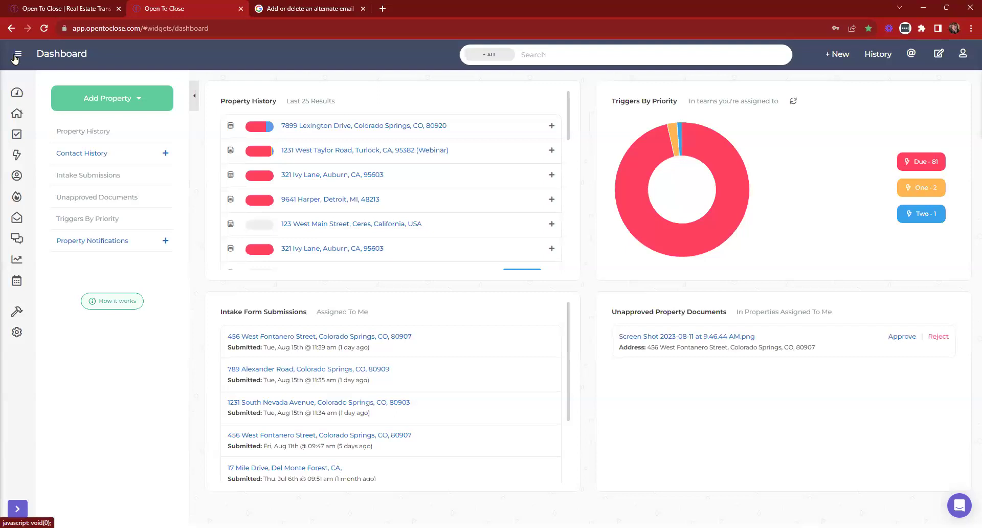
click(335, 150)
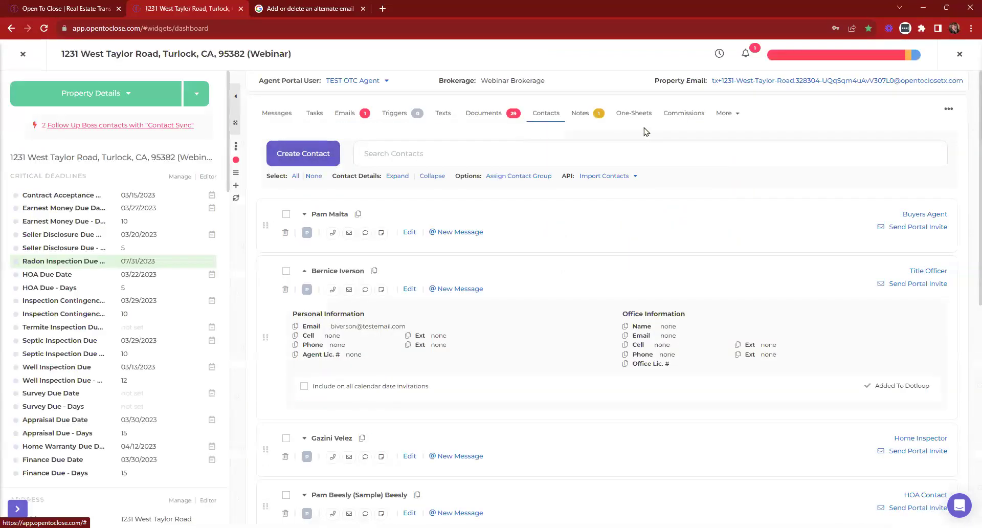
click(634, 114)
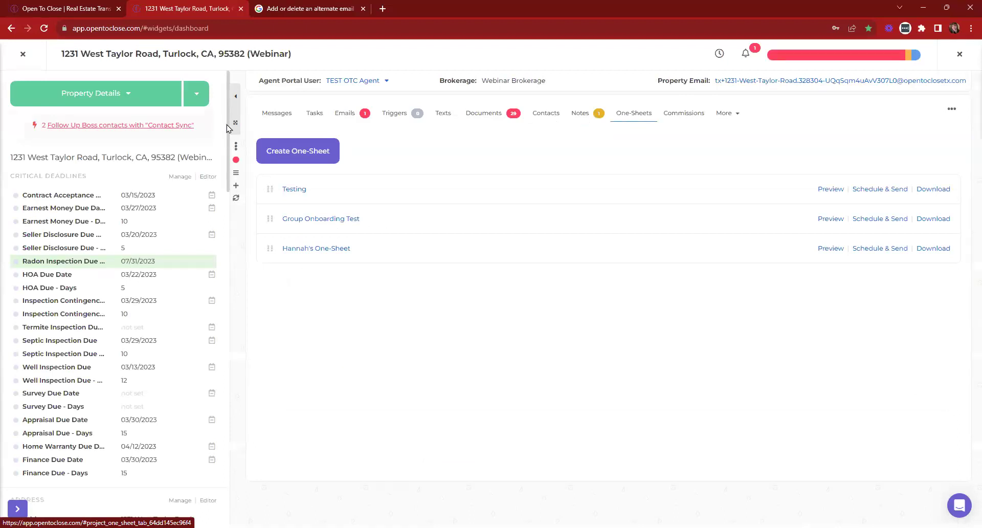
click(308, 155)
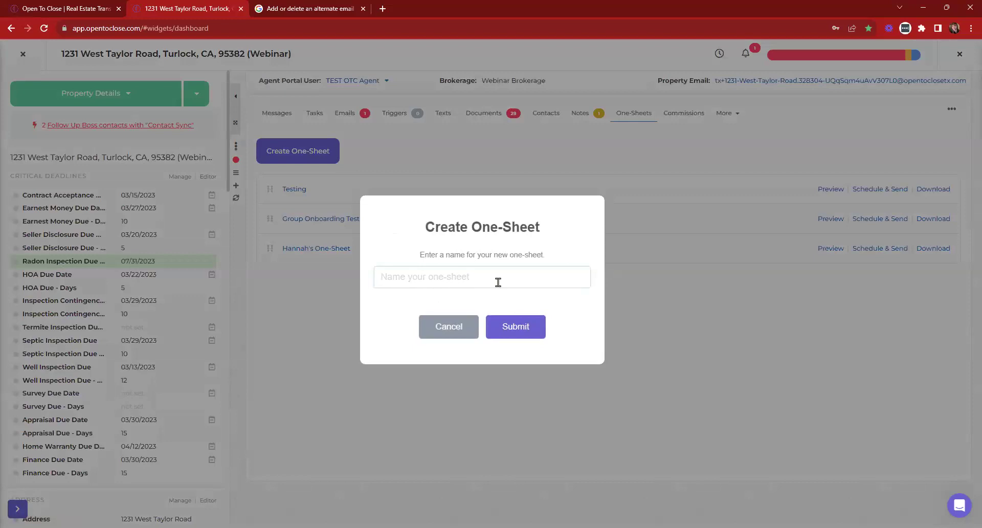
text(WW 8/16)
click(518, 331)
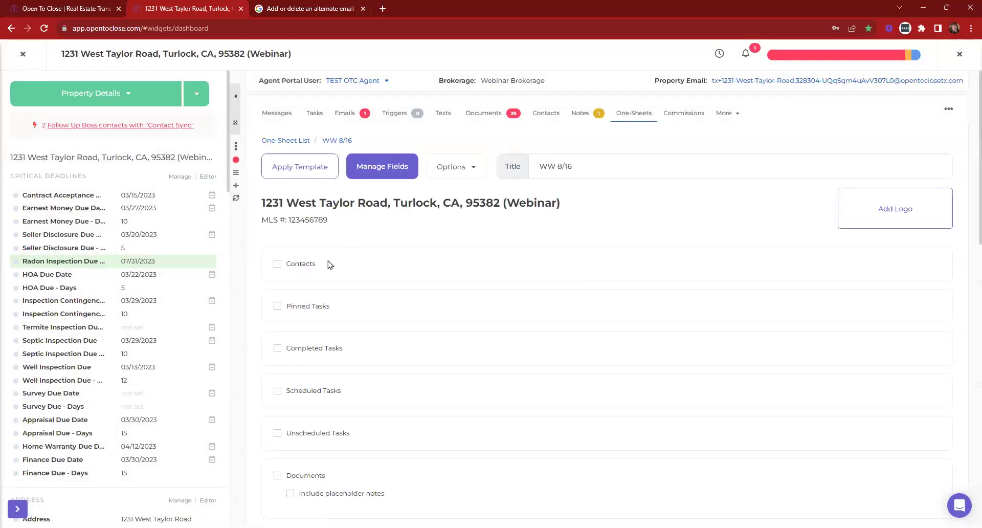
Include contacts: all three buyers, personal info for two buyers, and the title officer with personal info
click(292, 269)
scroll(293, 261, down, 1)
scroll(302, 220, down, 2)
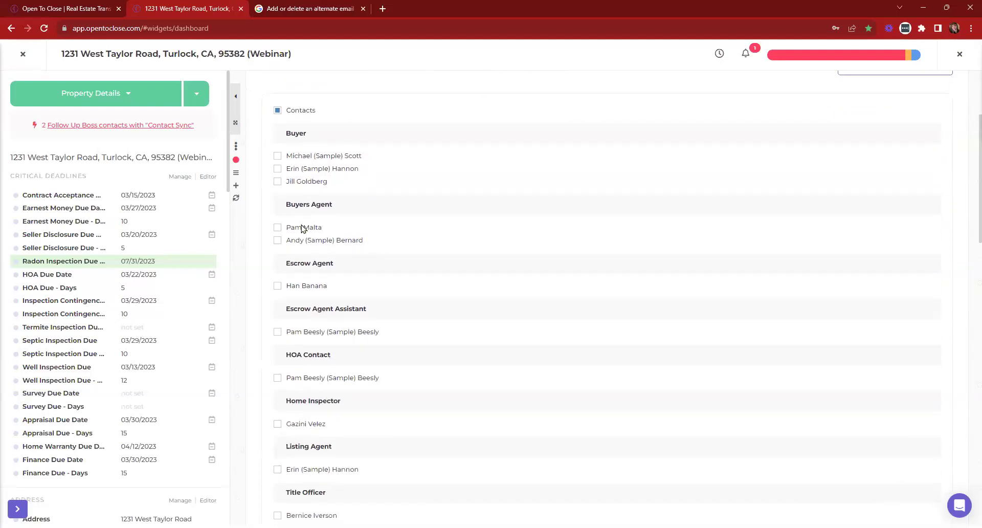
click(297, 156)
click(297, 170)
click(297, 182)
click(543, 157)
click(539, 170)
scroll(421, 219, down, 4)
scroll(366, 271, up, 1)
click(277, 362)
click(511, 362)
scroll(532, 397, down, 3)
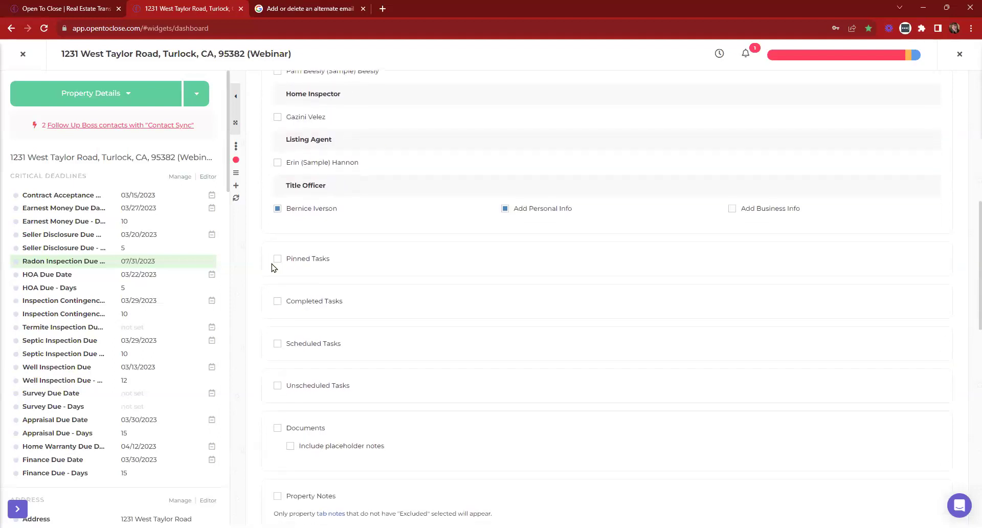
scroll(343, 260, down, 3)
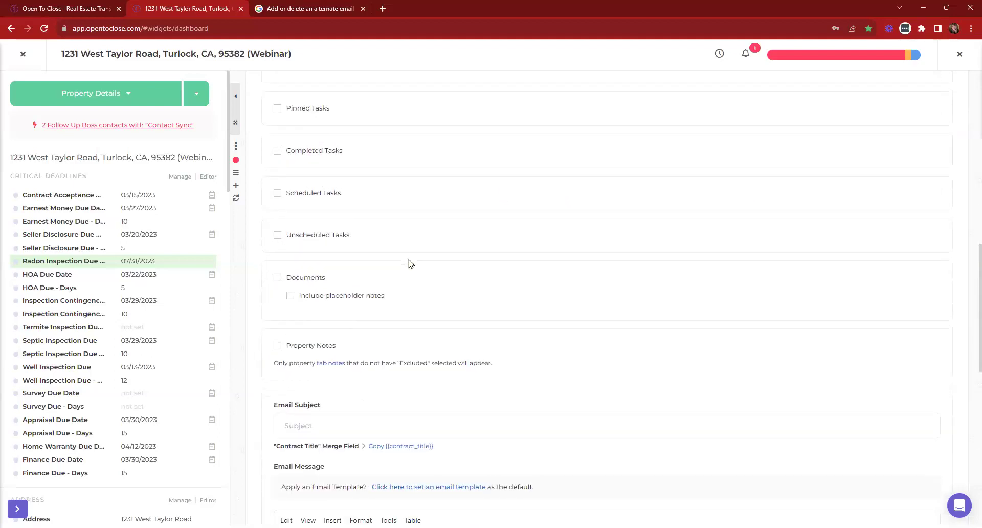
Include documents in the one-sheet, flagging both missing and fully executed documents
click(277, 274)
scroll(301, 343, down, 2)
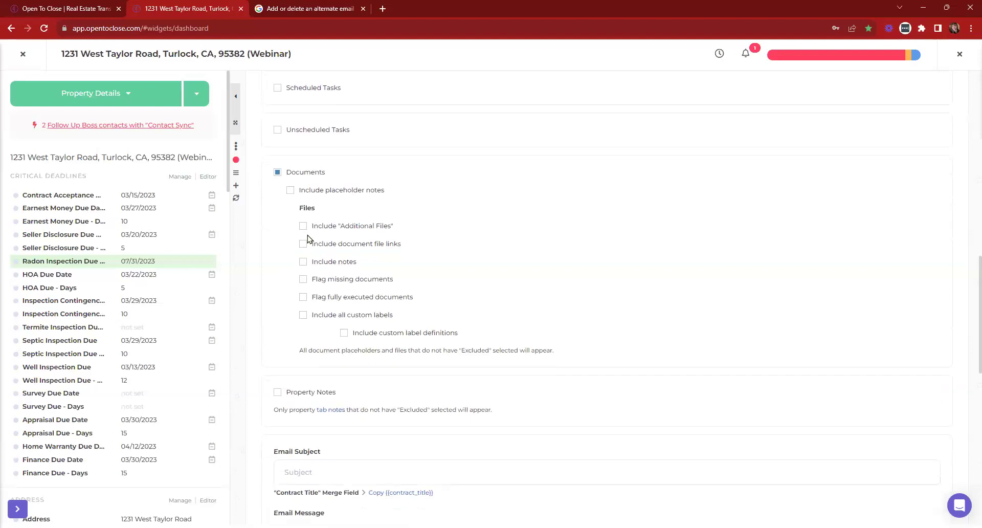
click(303, 278)
click(304, 298)
scroll(464, 285, down, 1)
scroll(463, 285, down, 5)
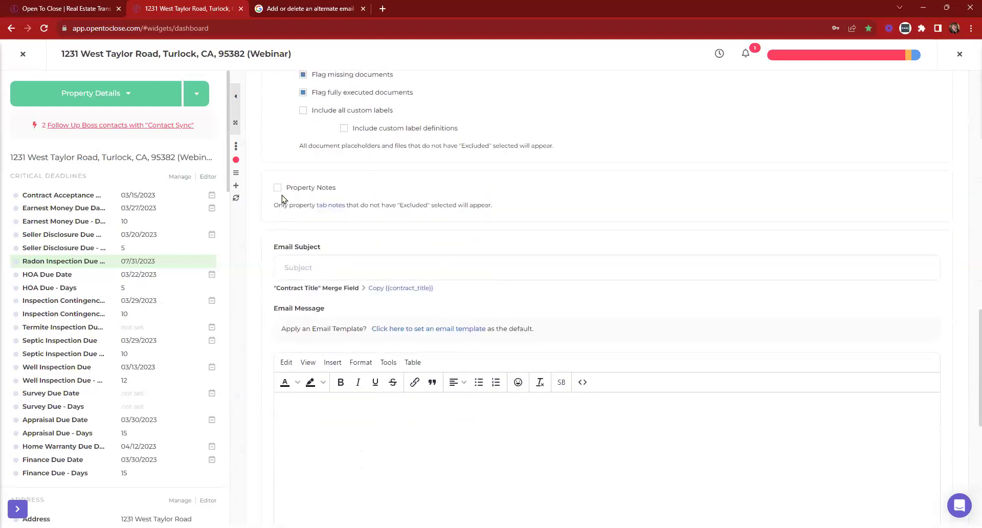
Place the caret in the one-sheet email's Subject and Message fields, leaving them blank
click(317, 166)
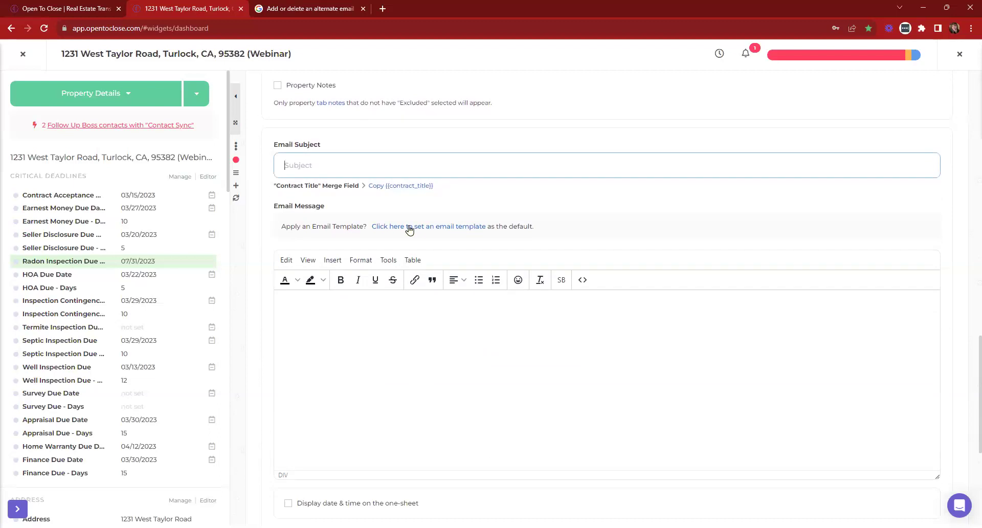
scroll(416, 228, down, 3)
click(328, 231)
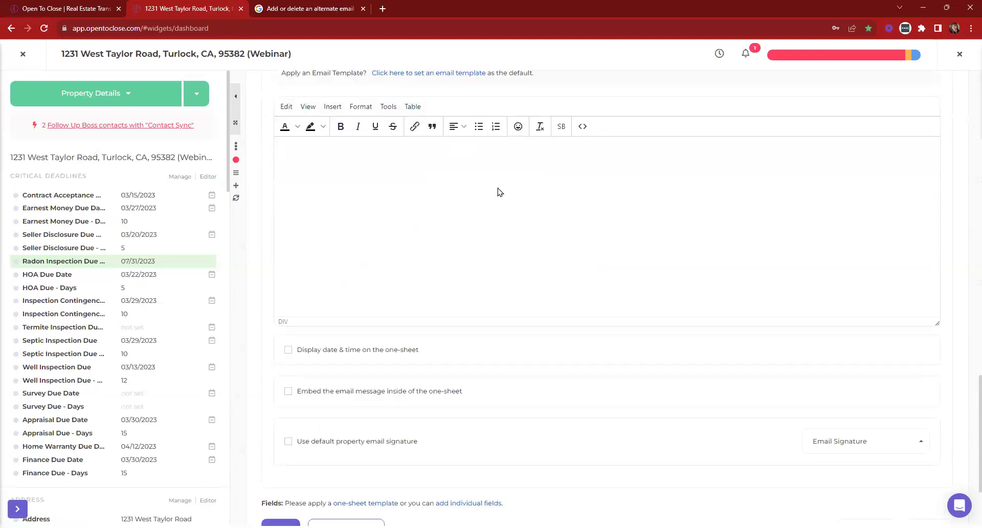
scroll(486, 444, up, 4)
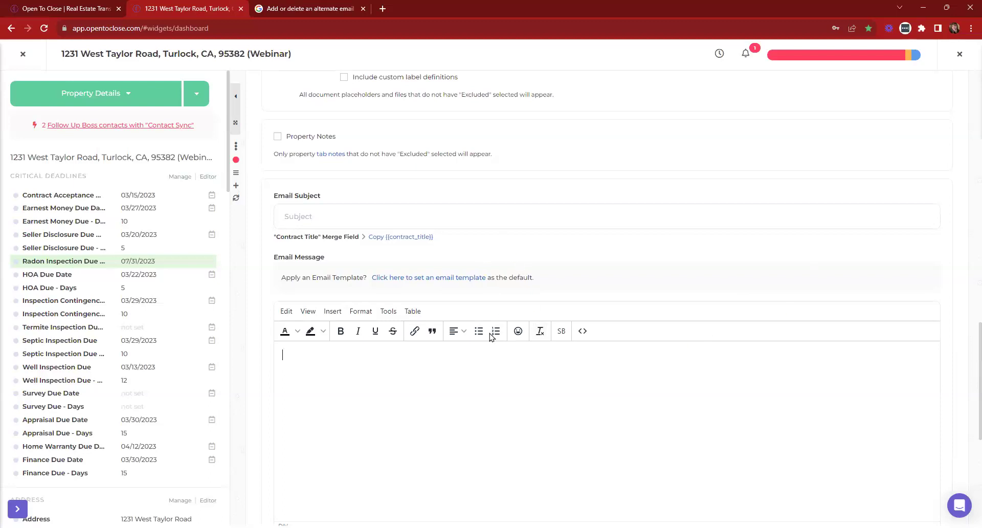
scroll(367, 358, down, 3)
scroll(404, 256, up, 1)
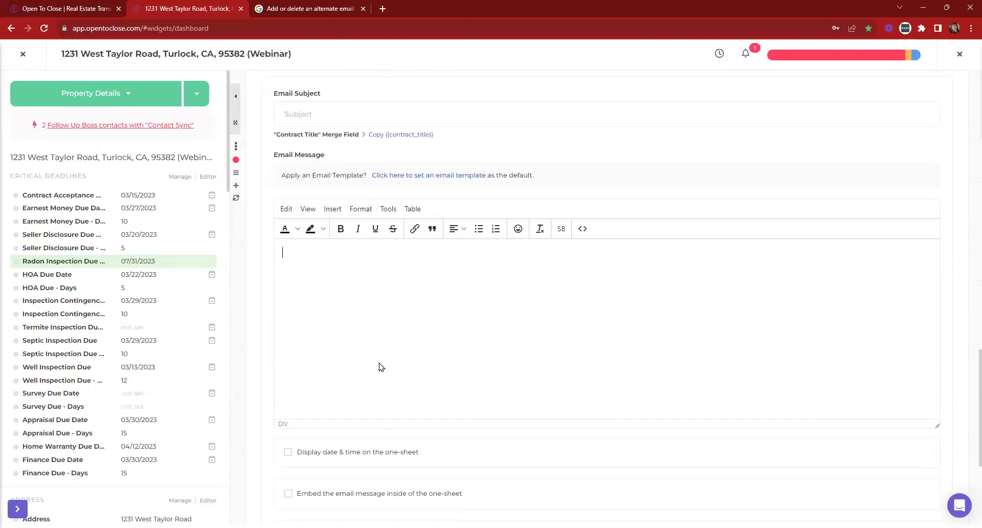
click(584, 280)
scroll(659, 228, down, 5)
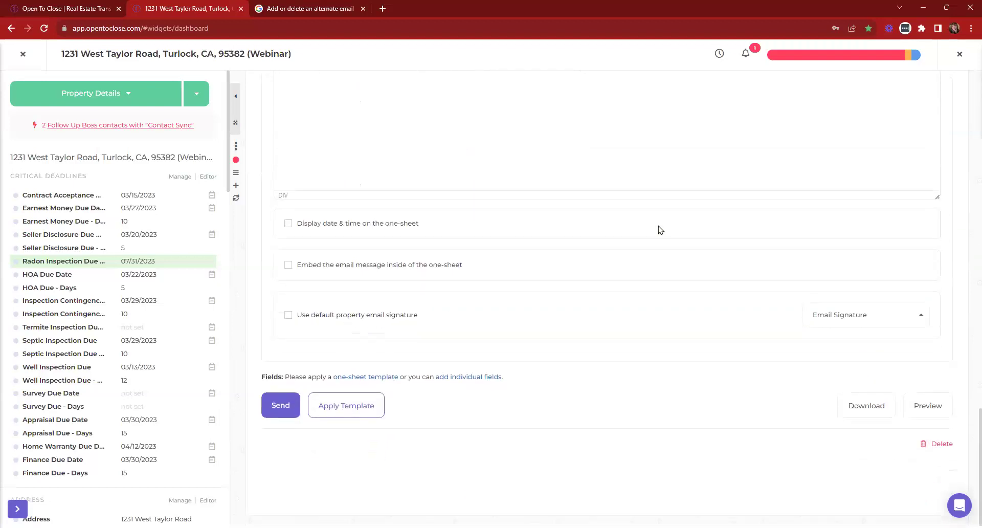
Preview the one-sheet in a new tab, then download and save it as a PDF
click(927, 405)
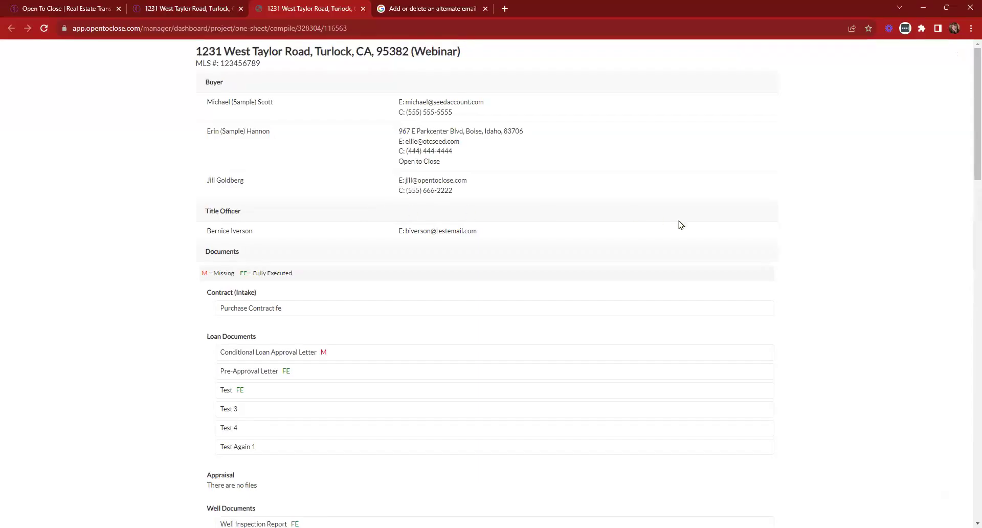
click(221, 8)
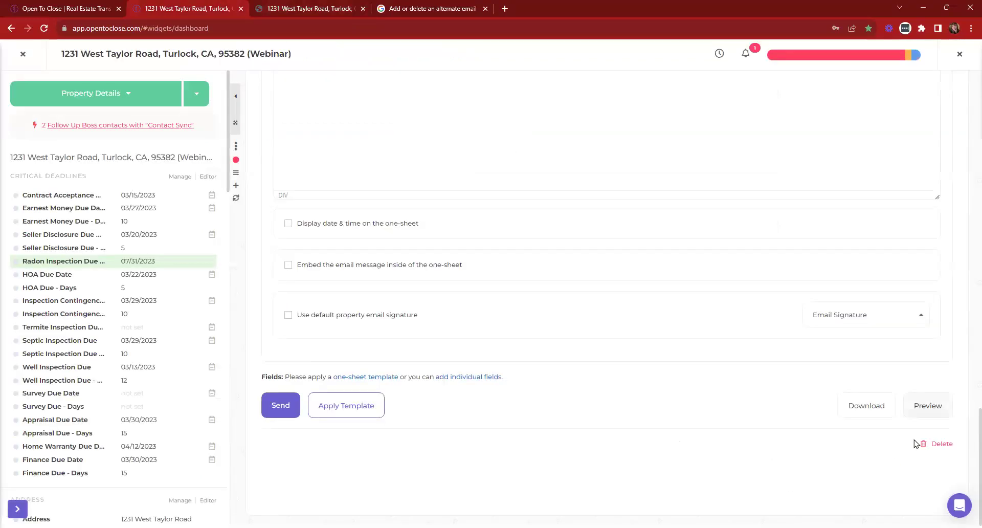
click(863, 405)
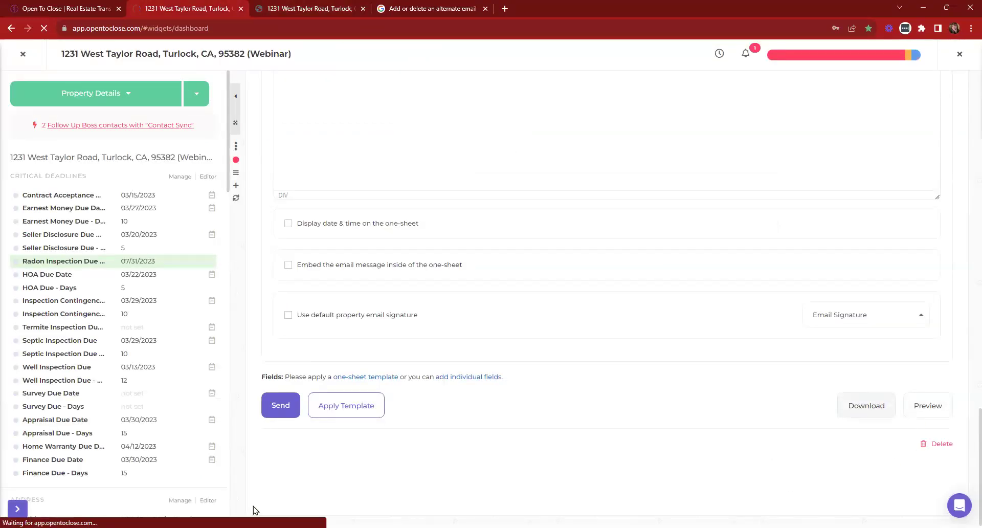
click(762, 507)
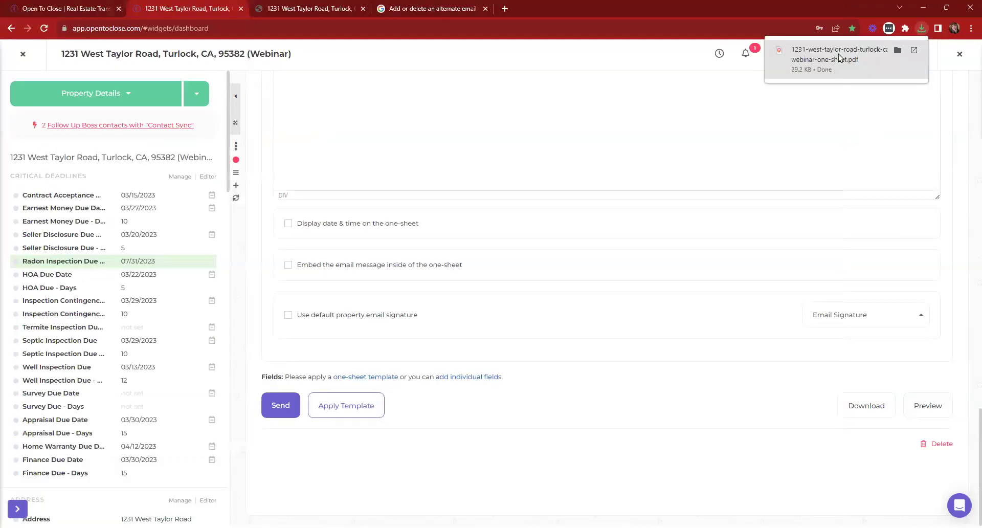
Review the preview's contacts and FE-flagged documents, then close the preview tab
click(287, 5)
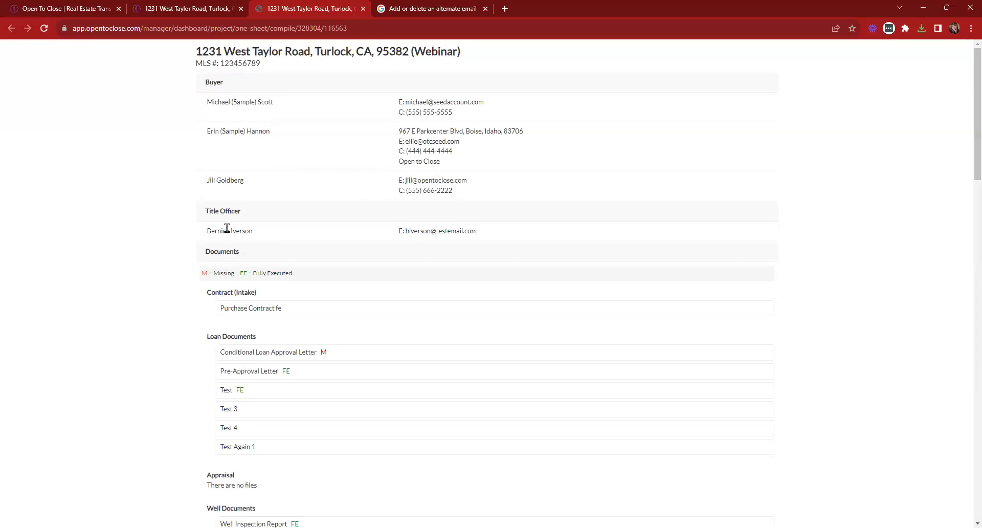
scroll(317, 227, down, 2)
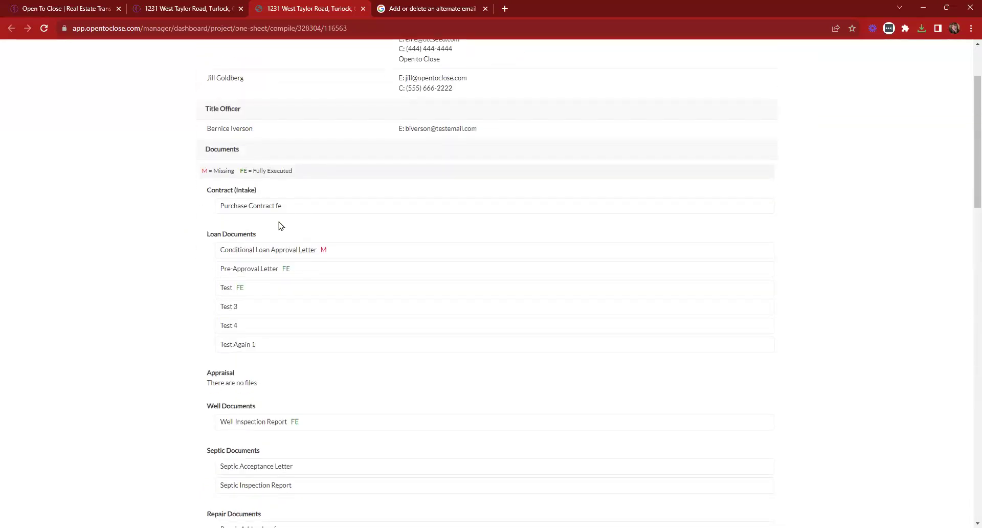
scroll(281, 226, down, 11)
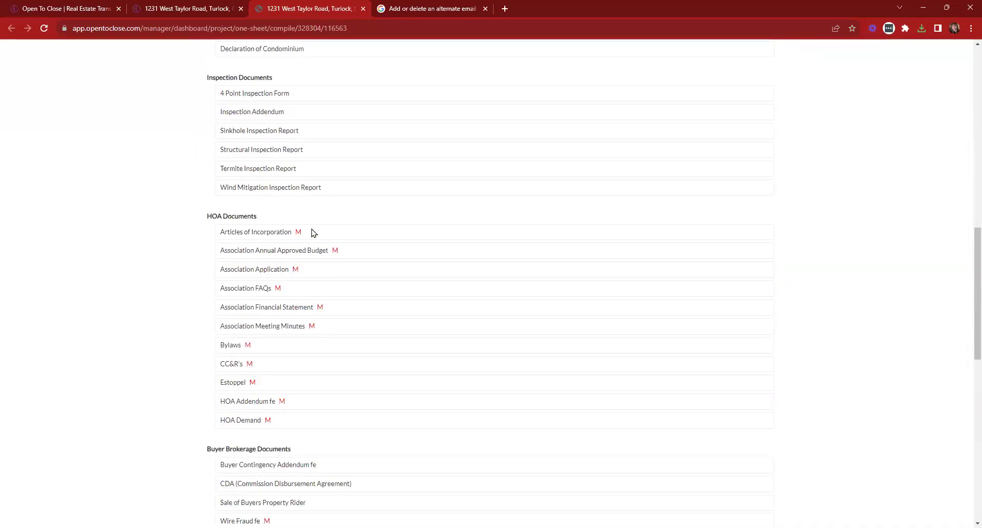
scroll(315, 305, up, 5)
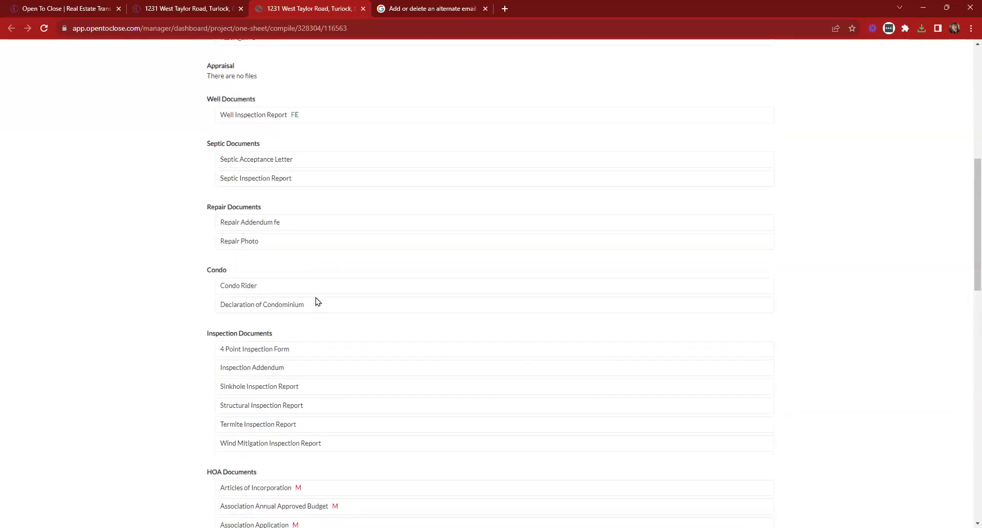
scroll(317, 301, up, 2)
drag(288, 218, 323, 219)
click(313, 230)
scroll(318, 220, down, 3)
scroll(321, 221, down, 14)
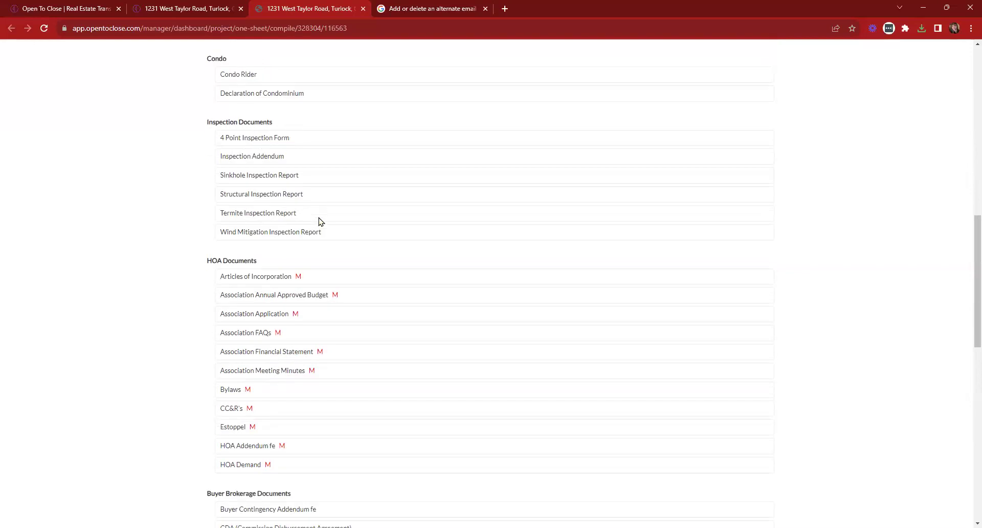
scroll(320, 221, down, 2)
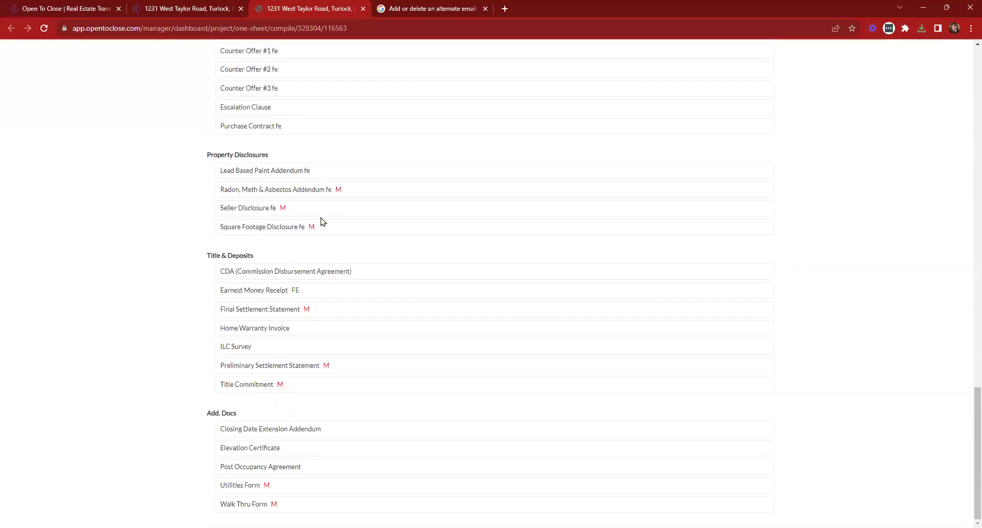
drag(290, 290, 357, 296)
click(329, 291)
scroll(419, 350, up, 20)
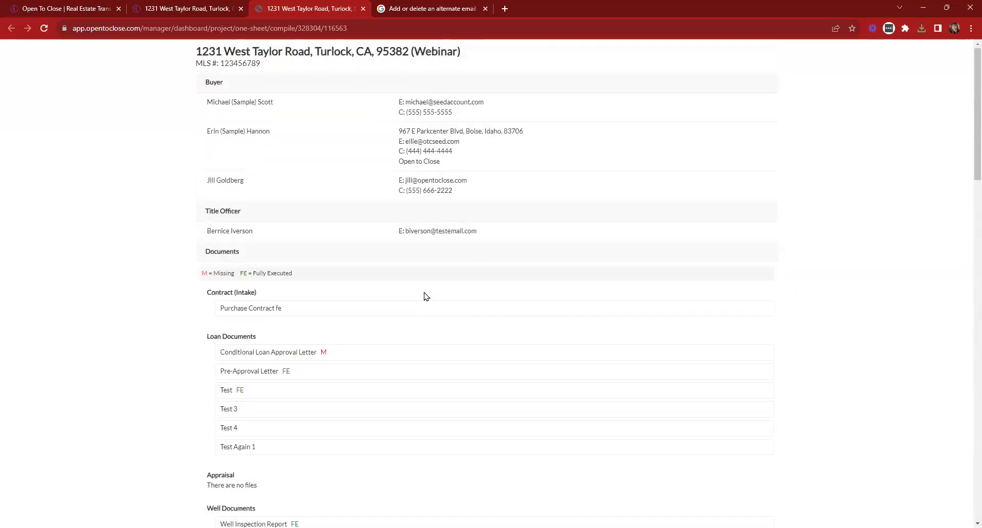
click(363, 9)
scroll(665, 330, up, 10)
scroll(659, 313, up, 15)
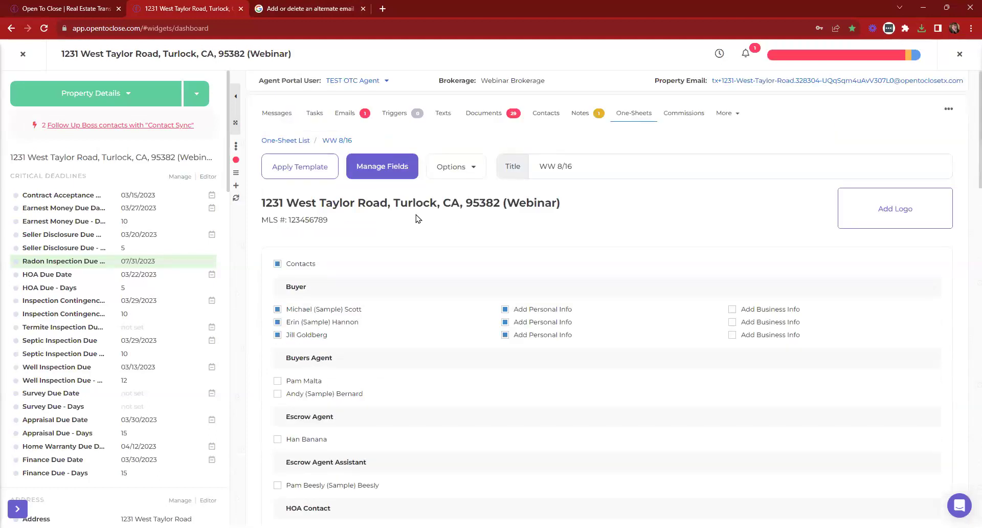
Close the property and go to Templating > Templates > One-Sheet Templates
click(24, 56)
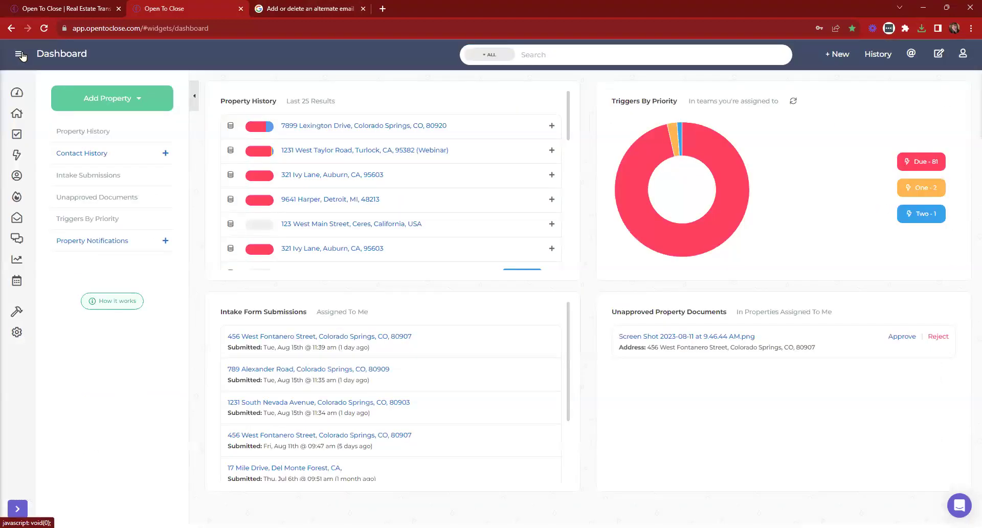
click(22, 55)
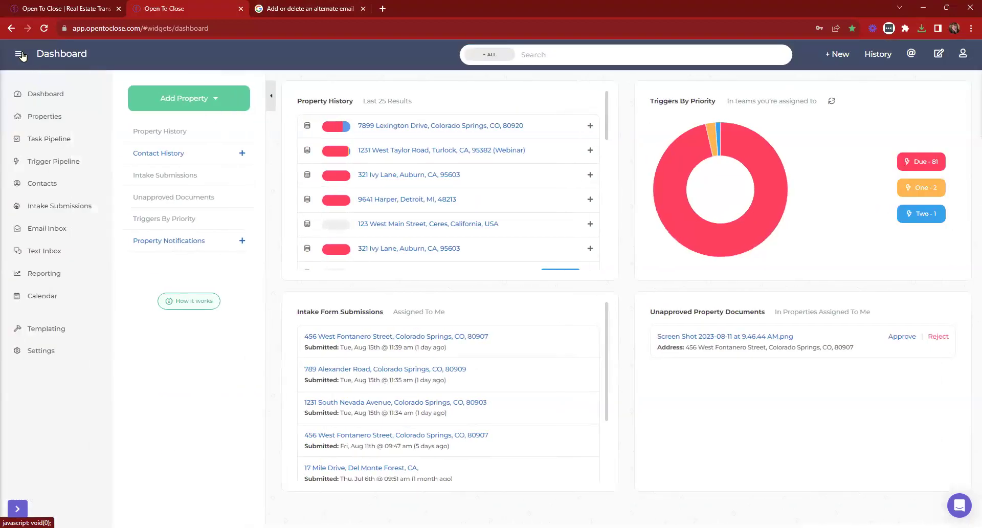
click(42, 332)
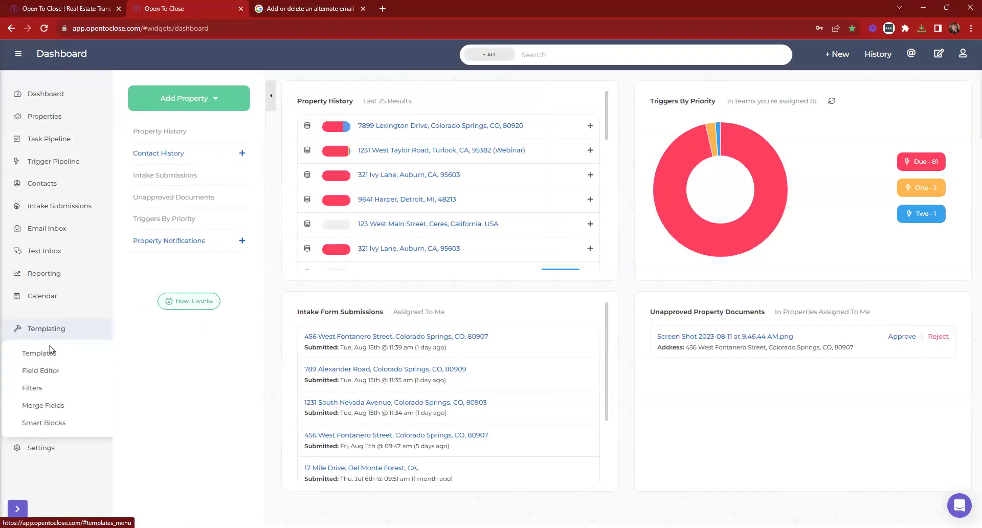
click(39, 353)
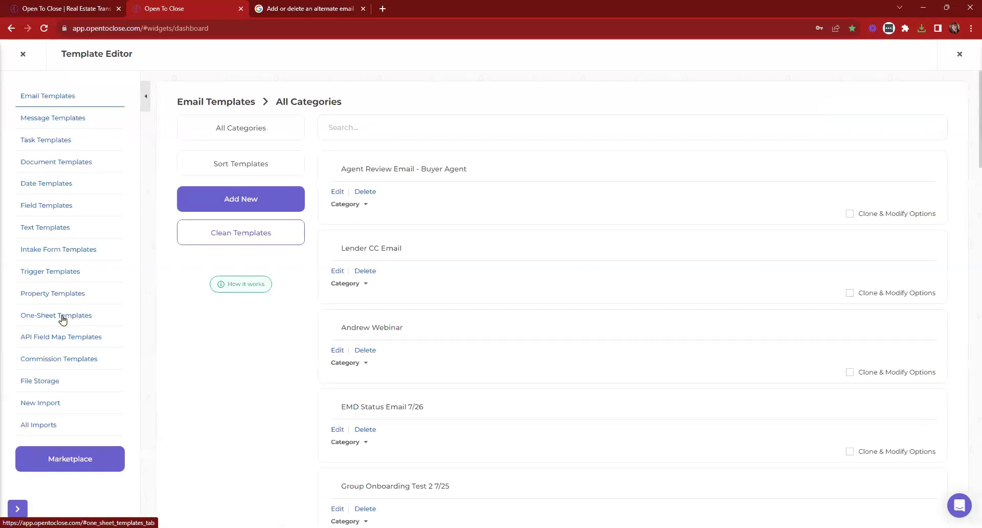
click(62, 319)
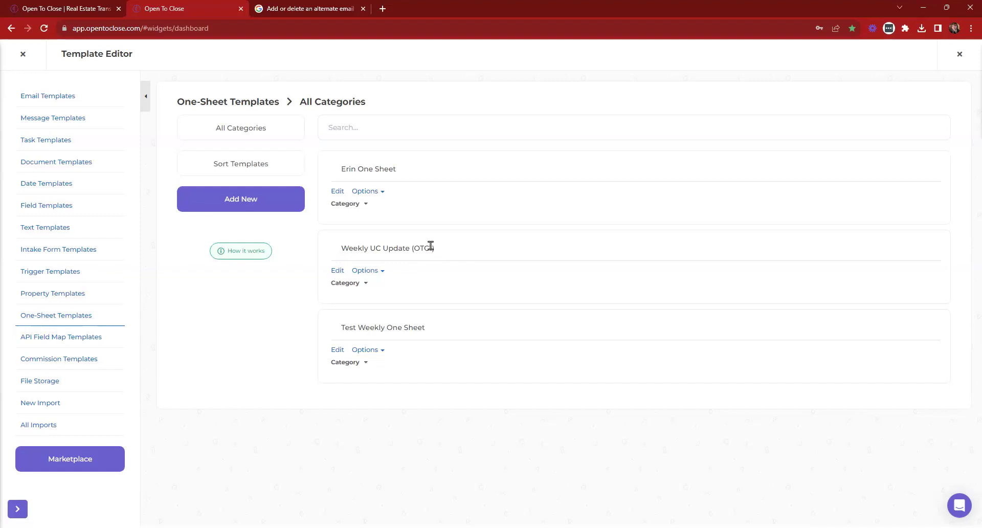
Open the Weekly UC Update template and review its Transaction and Listing field selections
click(338, 273)
scroll(609, 226, down, 2)
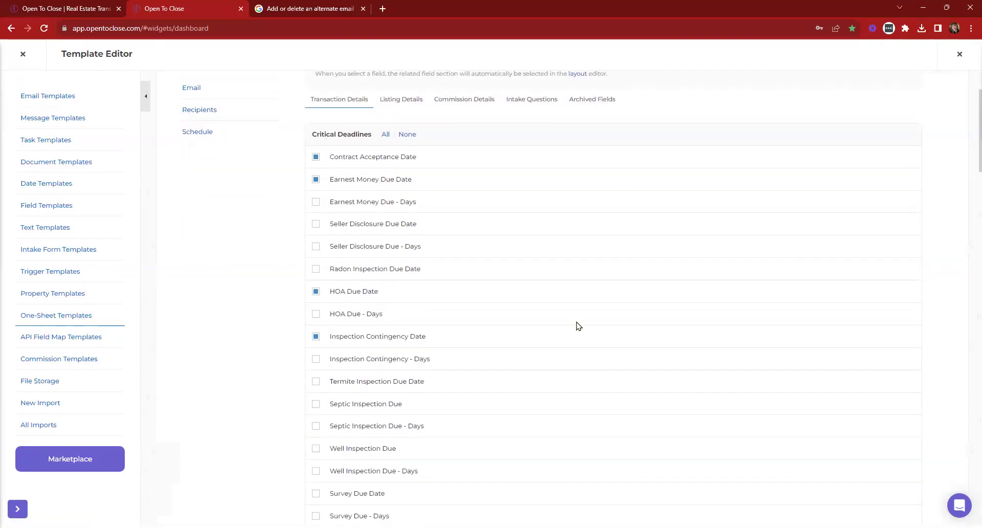
scroll(580, 189, down, 6)
scroll(580, 189, down, 20)
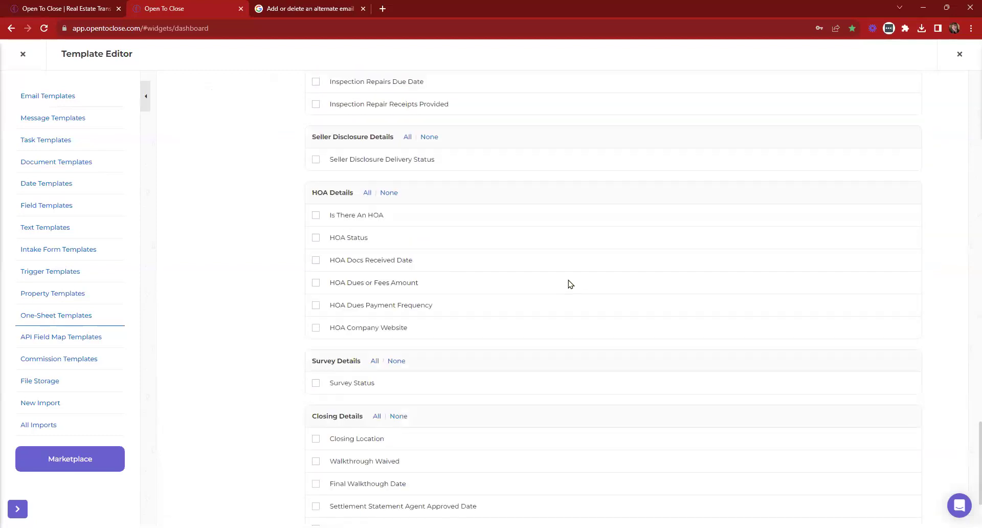
scroll(571, 303, up, 20)
scroll(572, 297, up, 15)
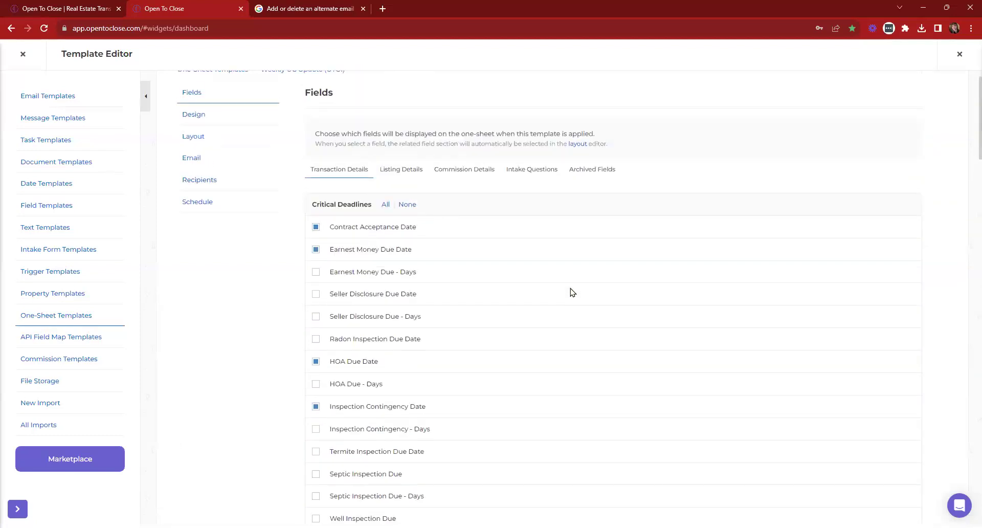
click(425, 202)
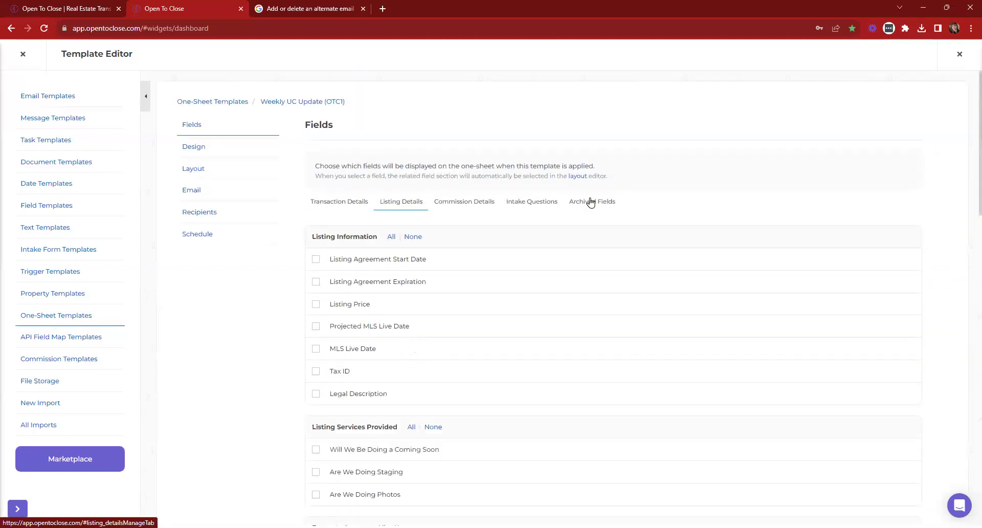
scroll(369, 245, down, 10)
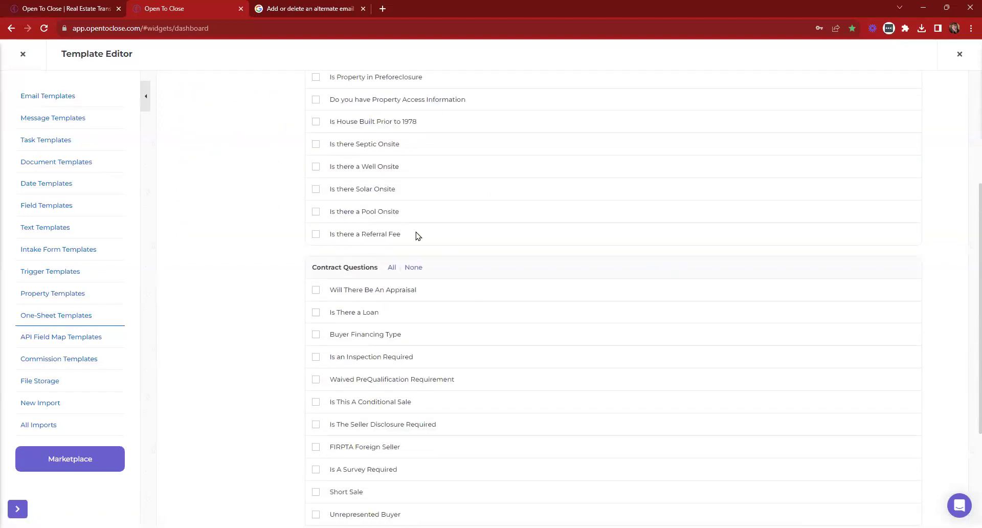
scroll(455, 285, up, 4)
click(336, 203)
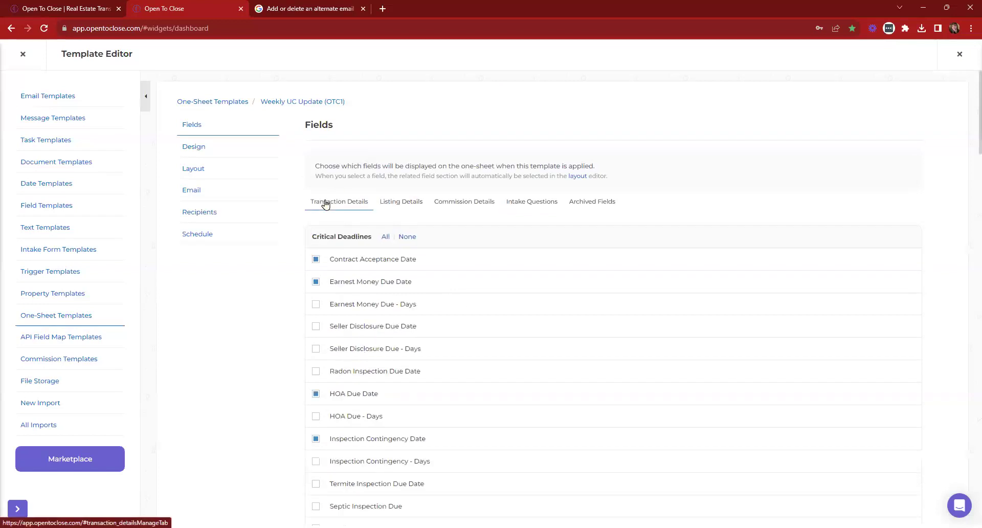
Review the design settings: header colors #f5f5f5 and #333333, font sizes 20, 15, 12
click(200, 148)
scroll(669, 189, down, 2)
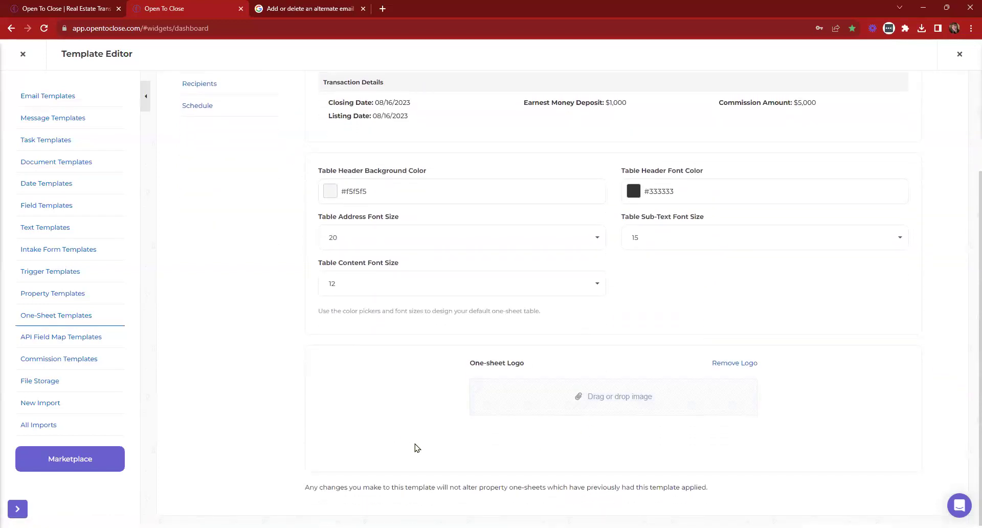
scroll(252, 246, up, 3)
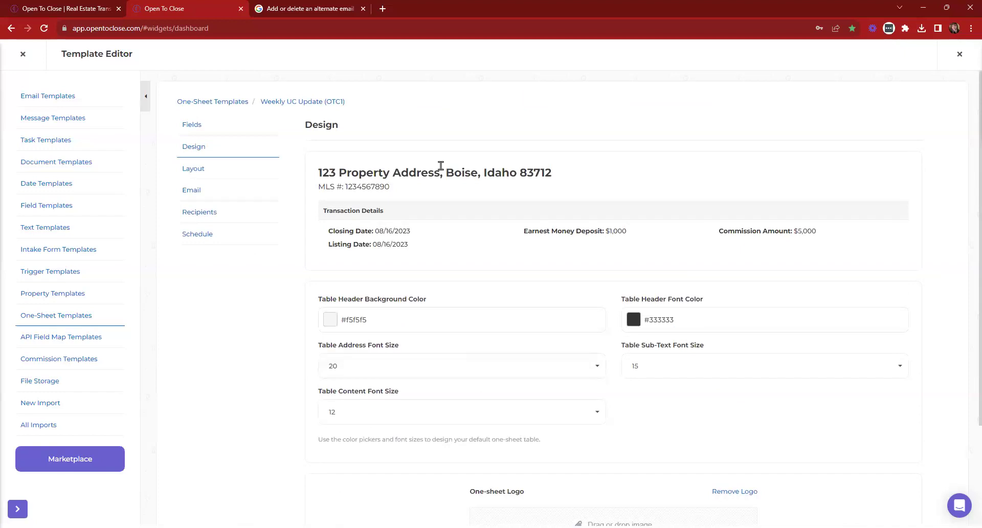
Scroll through the section layout, then view the Weekly One-Sheet Update email message
click(194, 169)
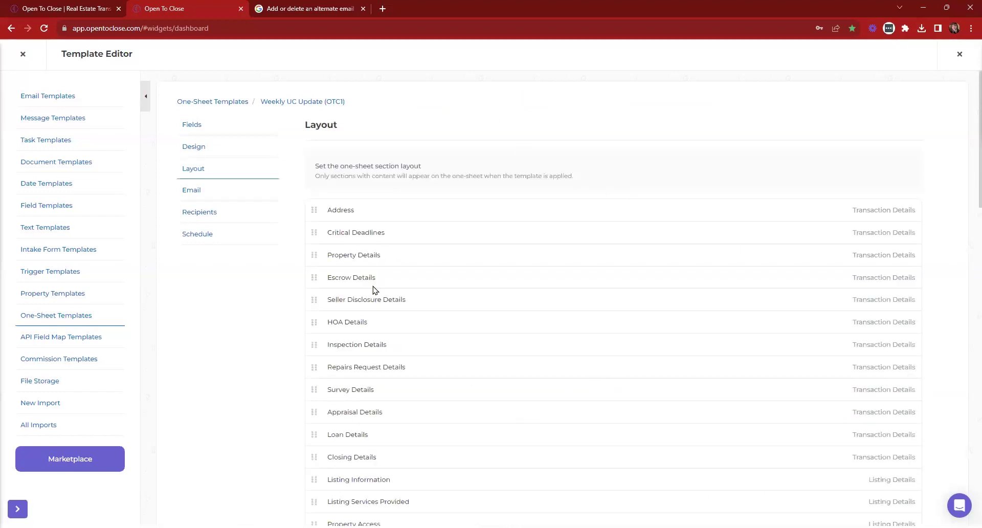
scroll(434, 320, down, 14)
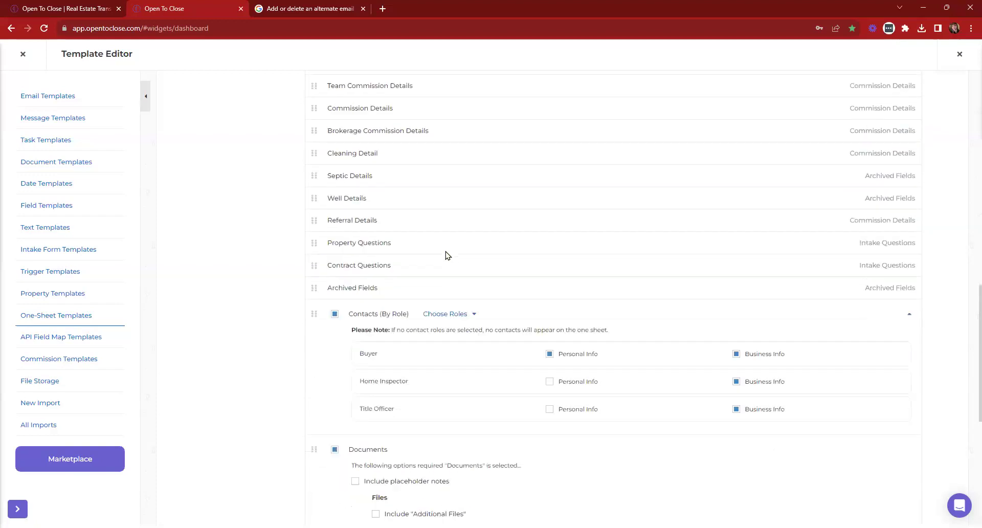
scroll(448, 254, down, 4)
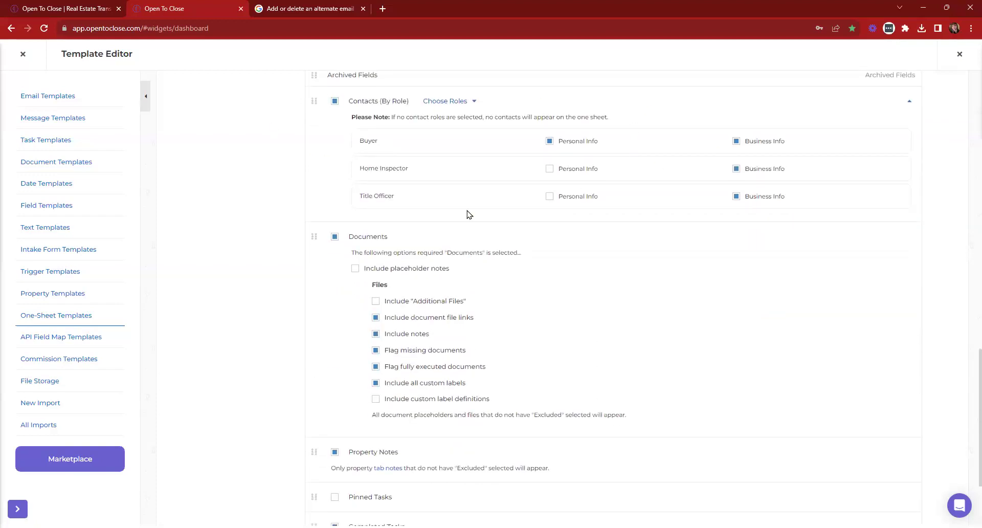
scroll(555, 219, down, 2)
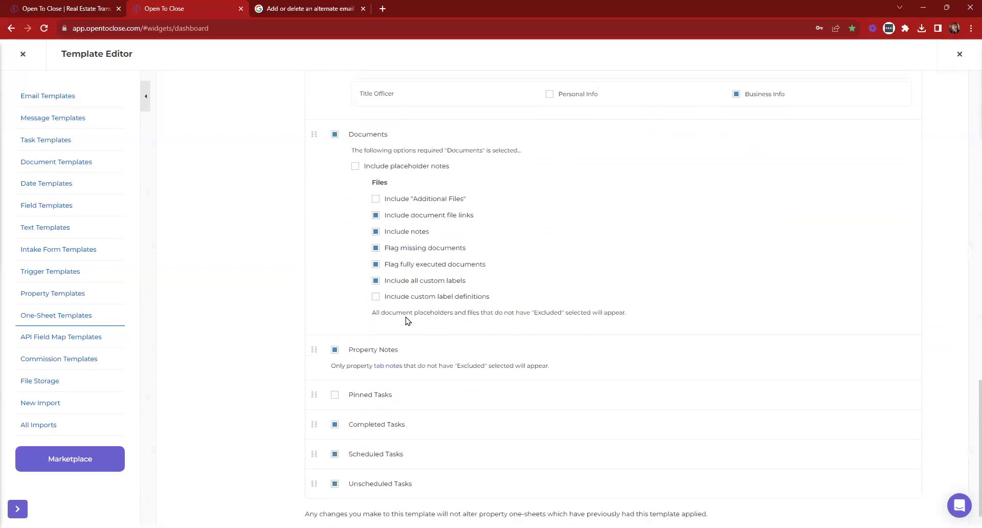
scroll(591, 245, down, 1)
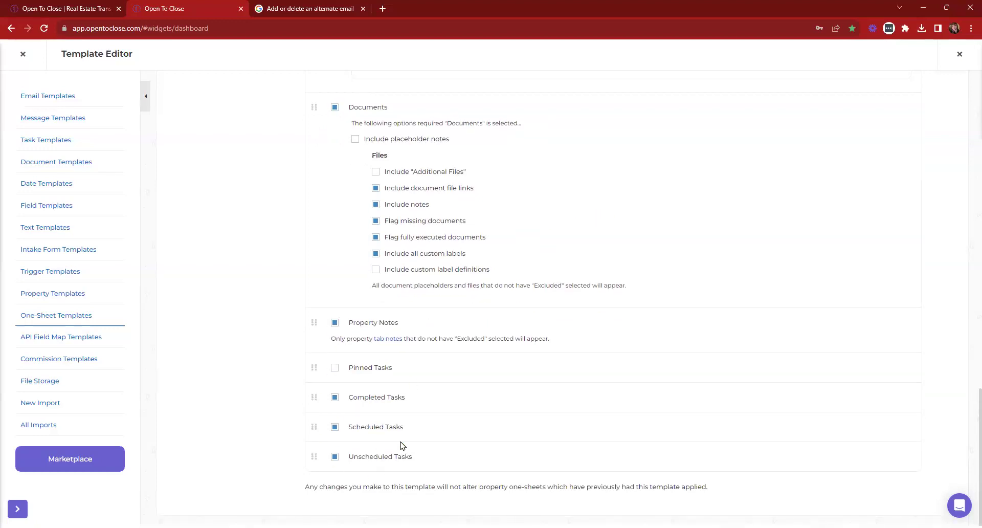
scroll(471, 435, up, 15)
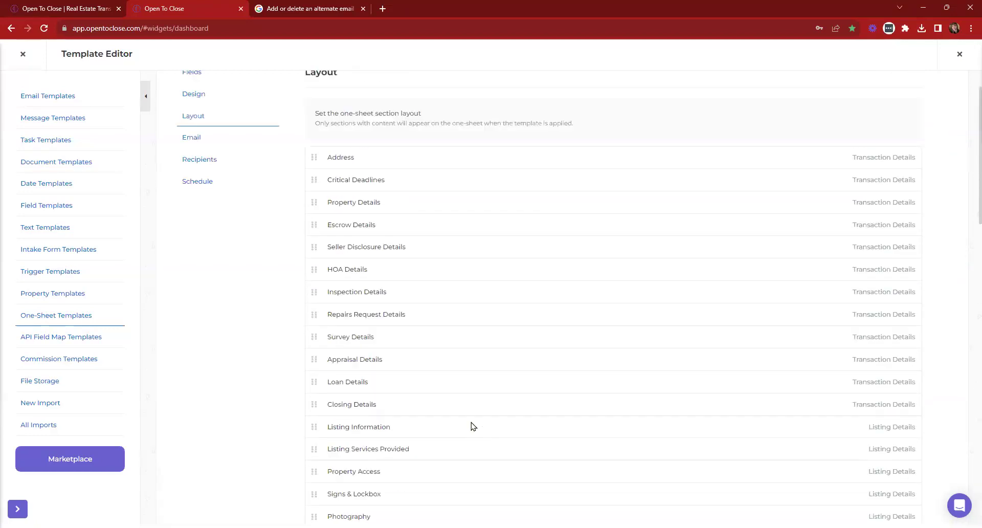
click(193, 193)
scroll(284, 307, down, 3)
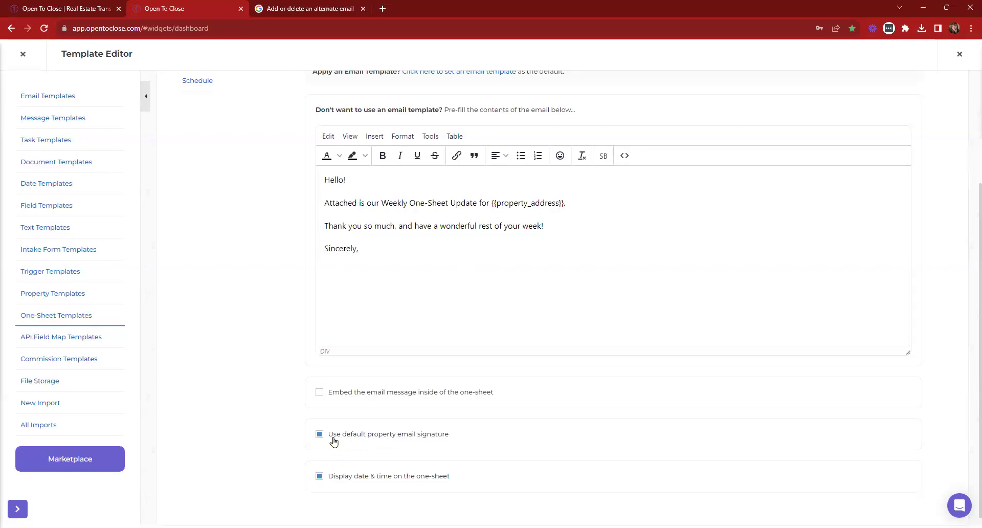
Check the recipient contact roles and the every-Tuesday 12:00 PM schedule, then close the editor
scroll(364, 443, up, 3)
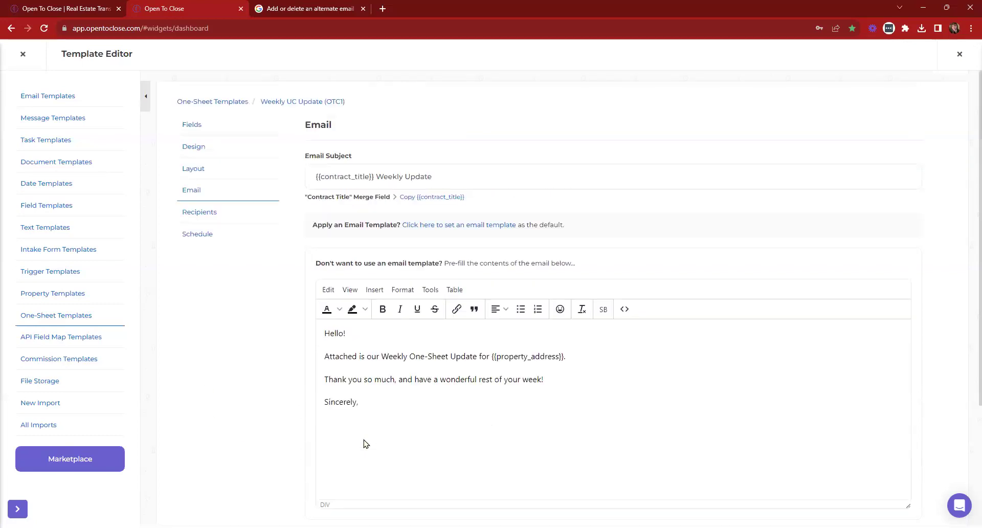
click(210, 215)
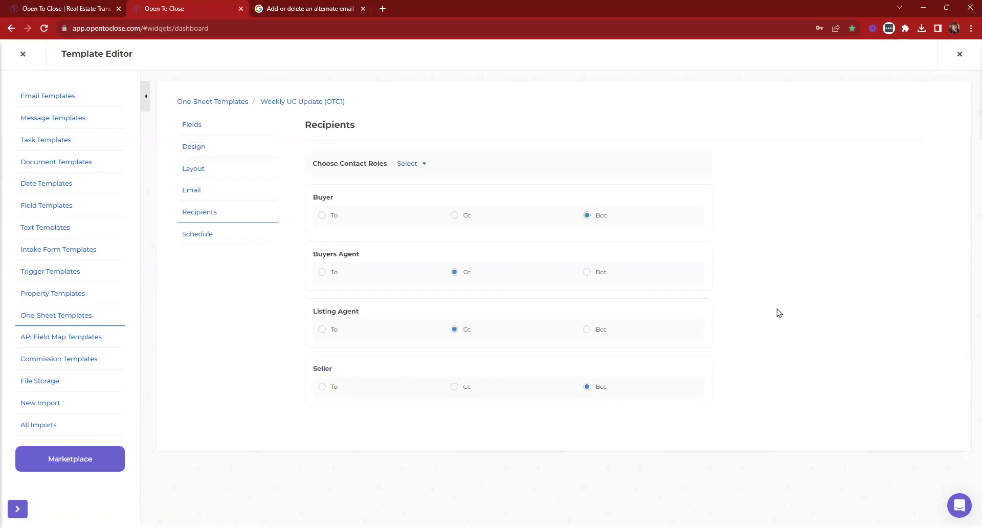
click(197, 237)
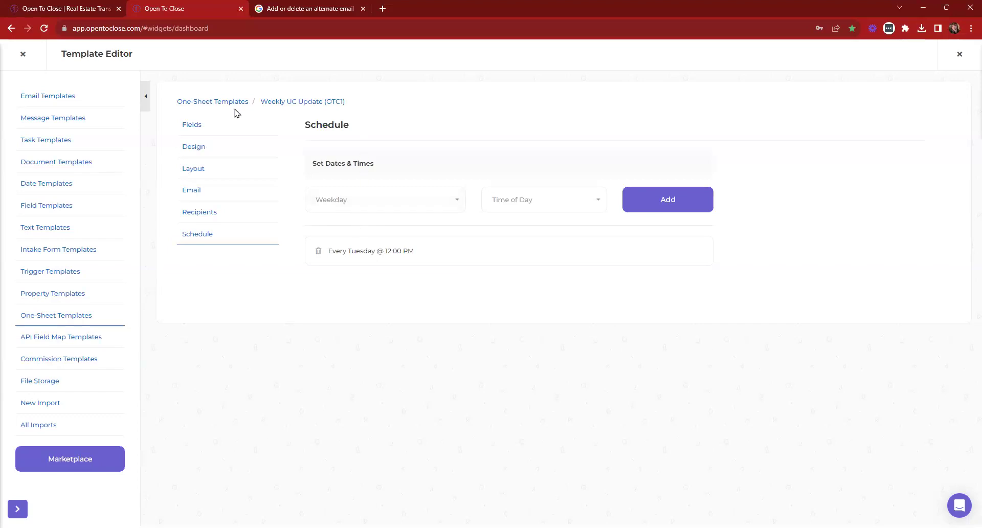
click(22, 55)
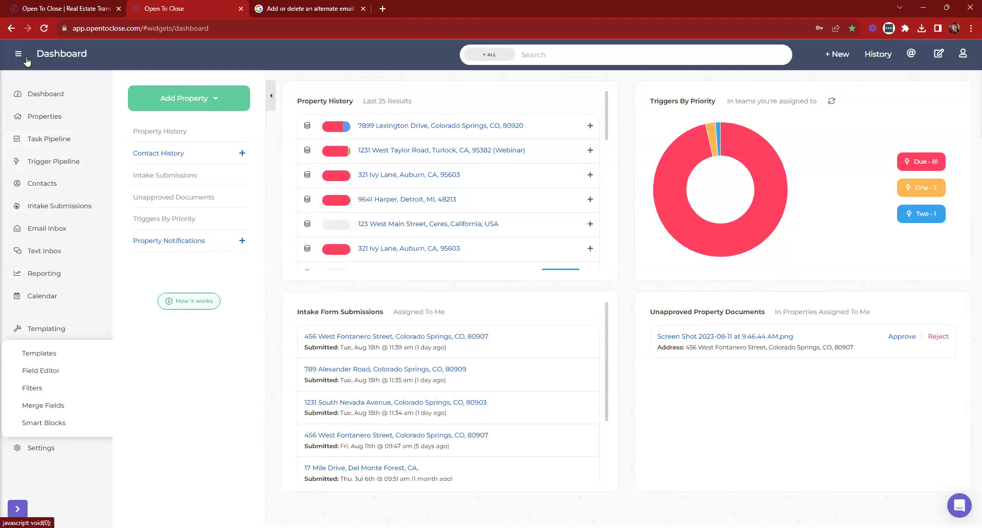
click(418, 126)
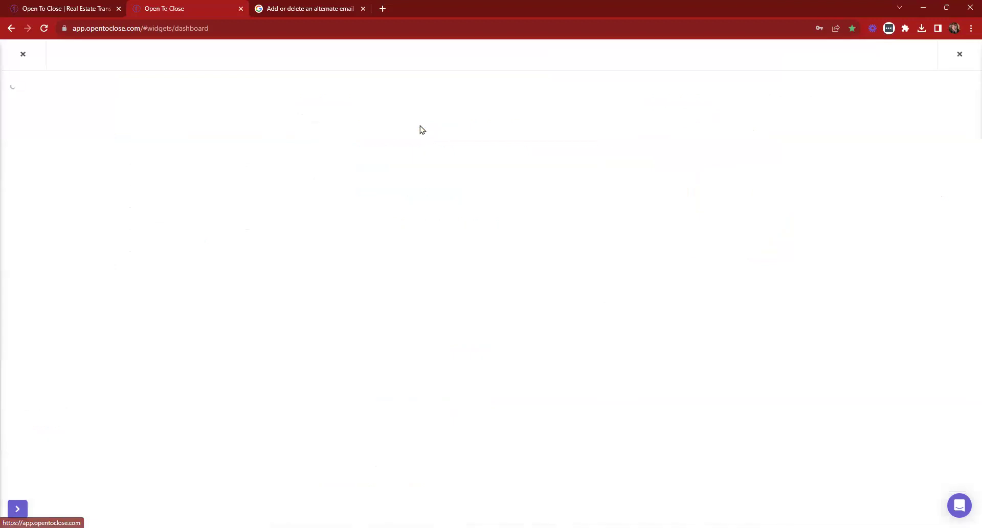
click(634, 115)
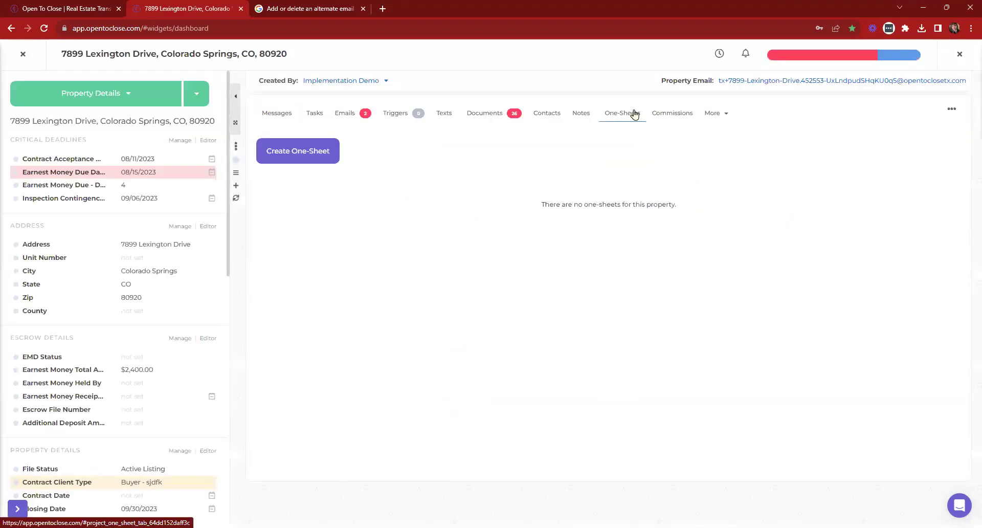
click(316, 156)
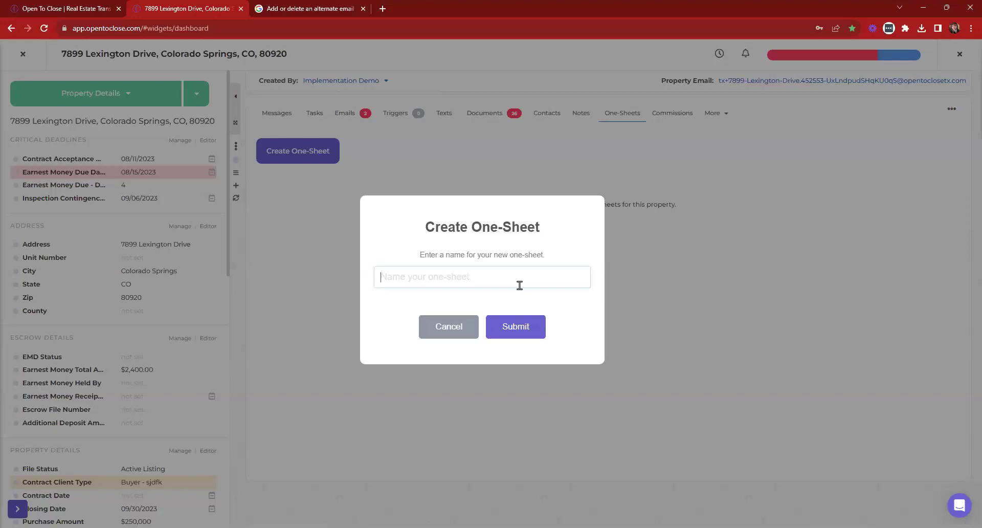
text(Hannahs WW 8/16)
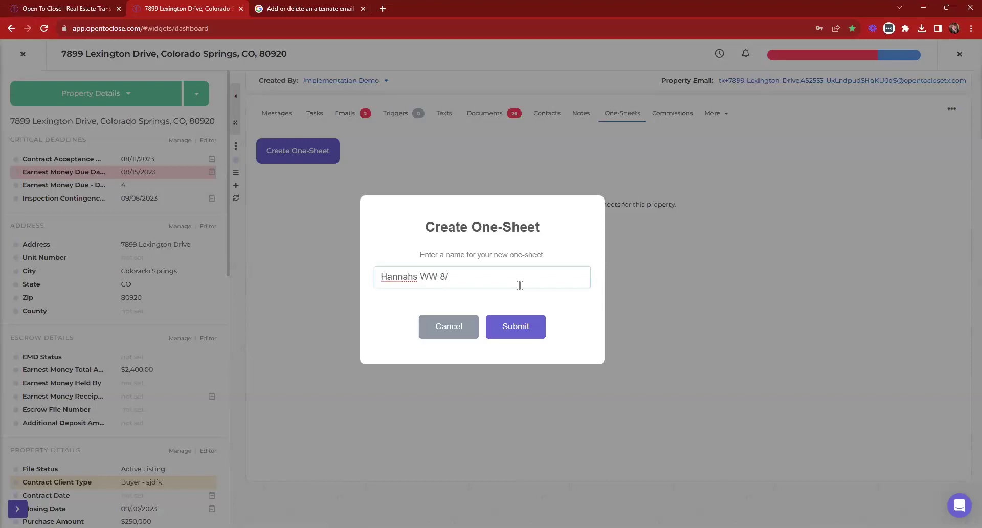
click(518, 333)
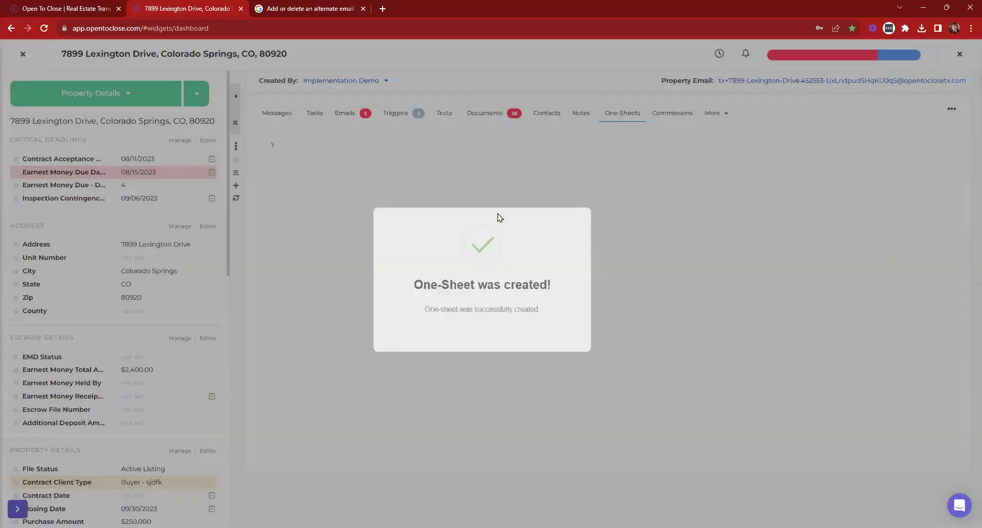
Apply the Weekly UC Update template to the 8/16 one-sheet and return to the one-sheet list
click(309, 171)
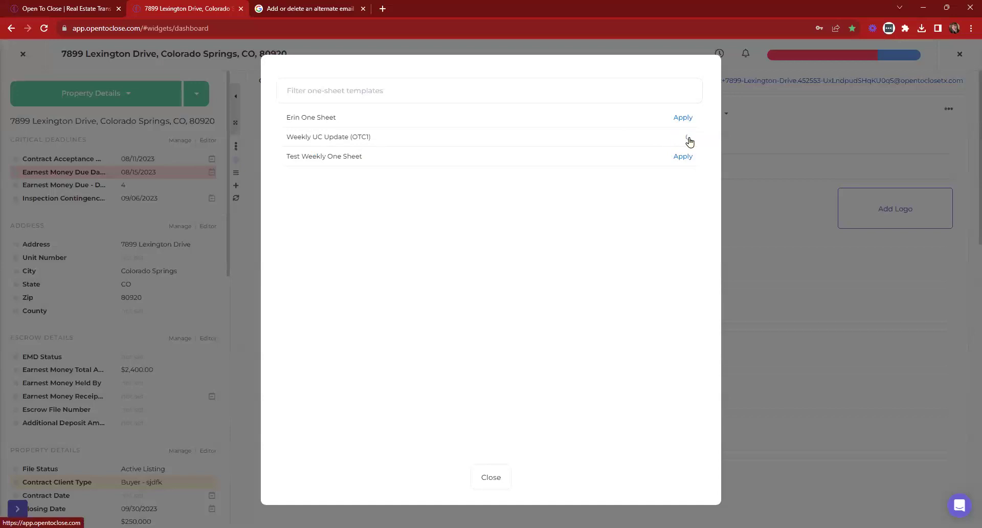
click(683, 137)
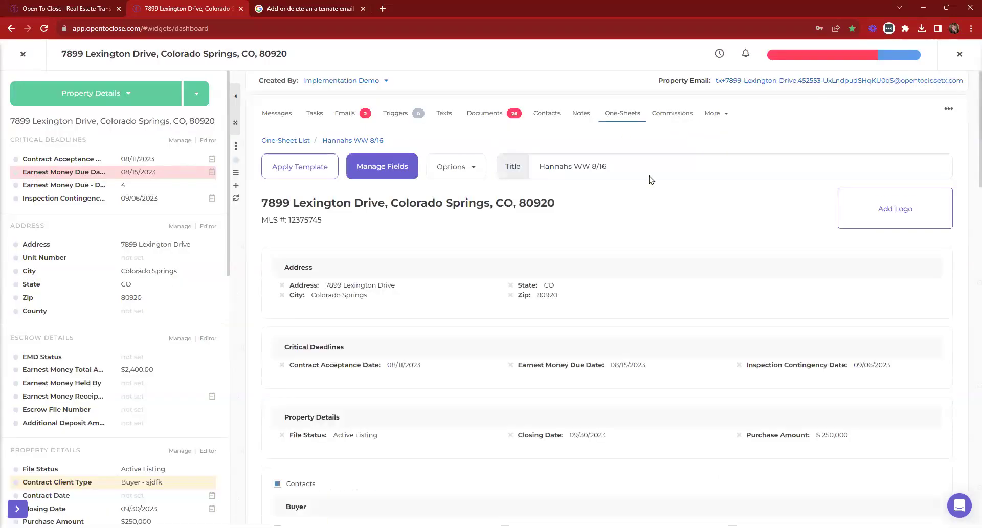
scroll(590, 170, down, 20)
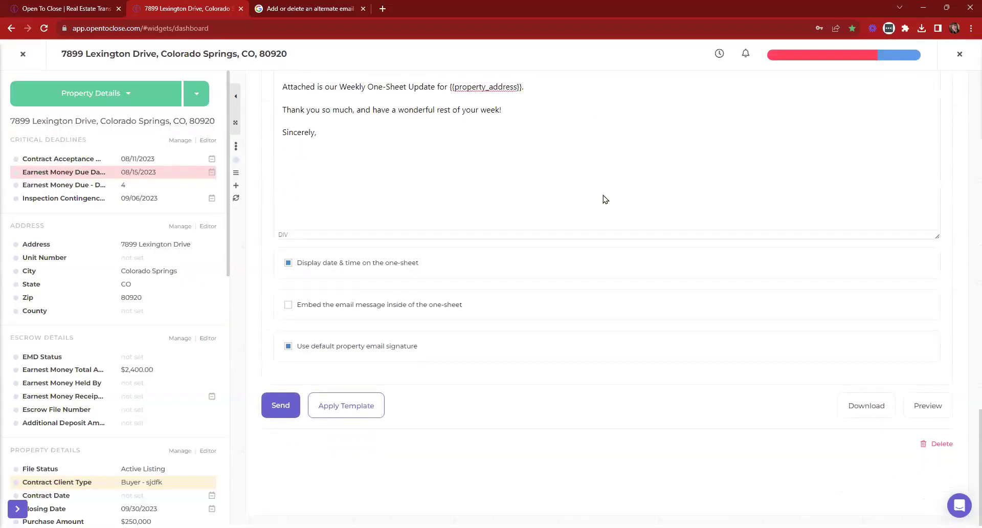
scroll(606, 200, up, 20)
scroll(636, 242, up, 1)
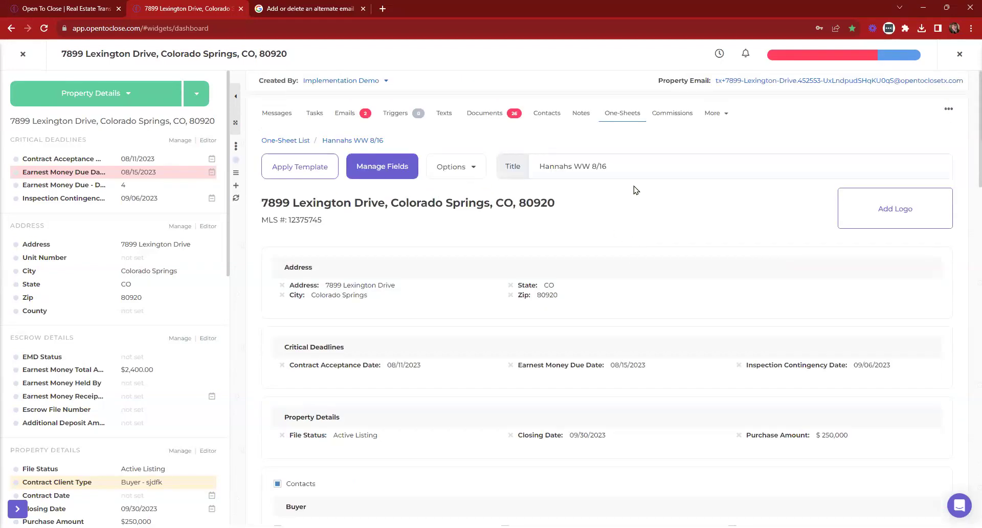
click(288, 144)
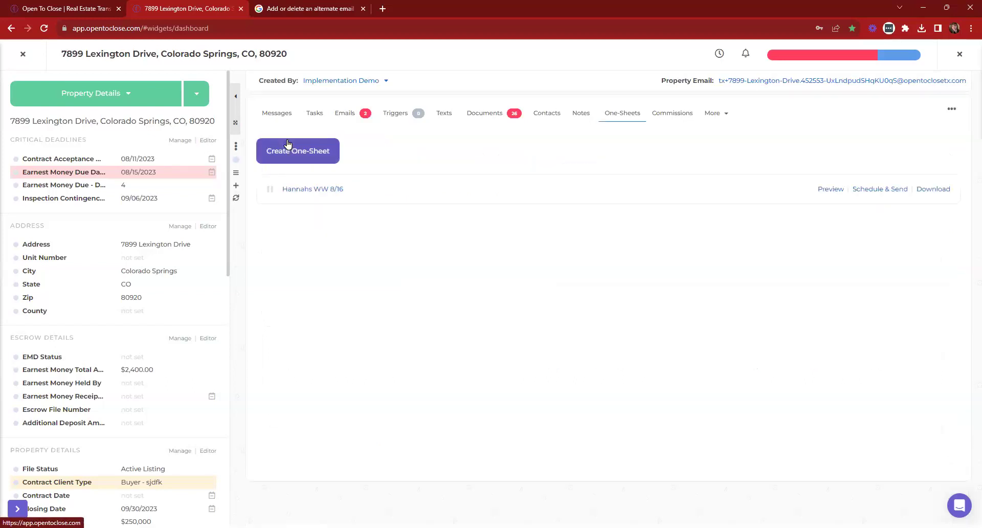
Check the one-sheet's every-Tuesday 12:00 PM MDT sending schedule, then close the scheduling panel
click(878, 194)
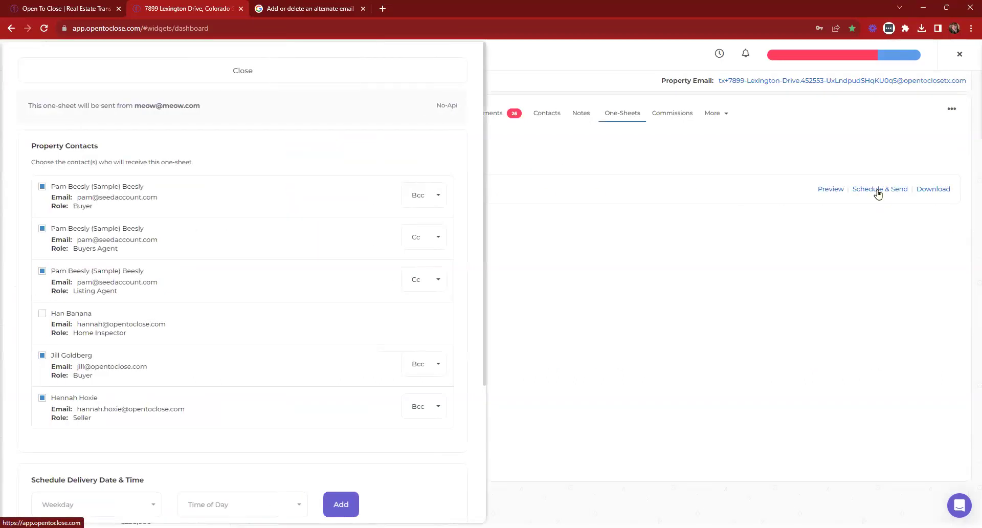
scroll(329, 208, down, 4)
drag(180, 358, 45, 361)
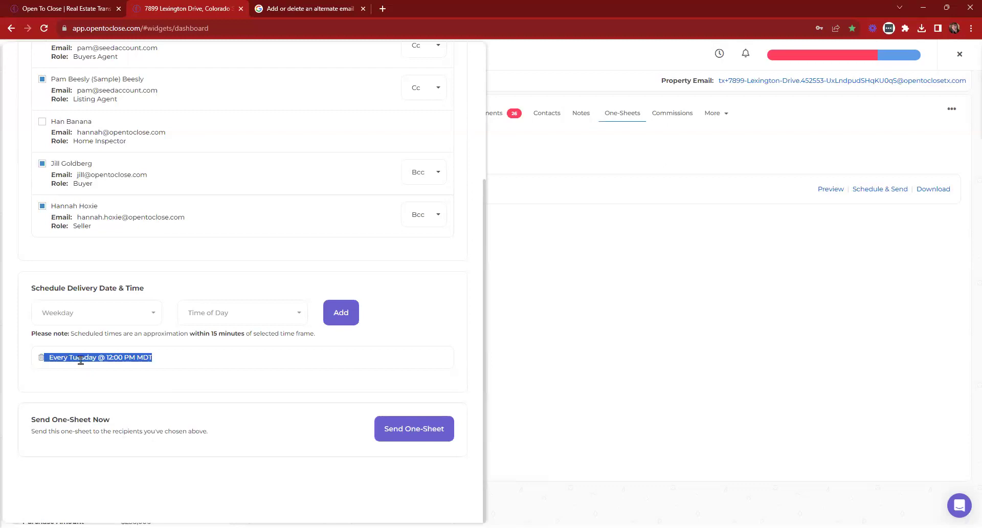
click(192, 361)
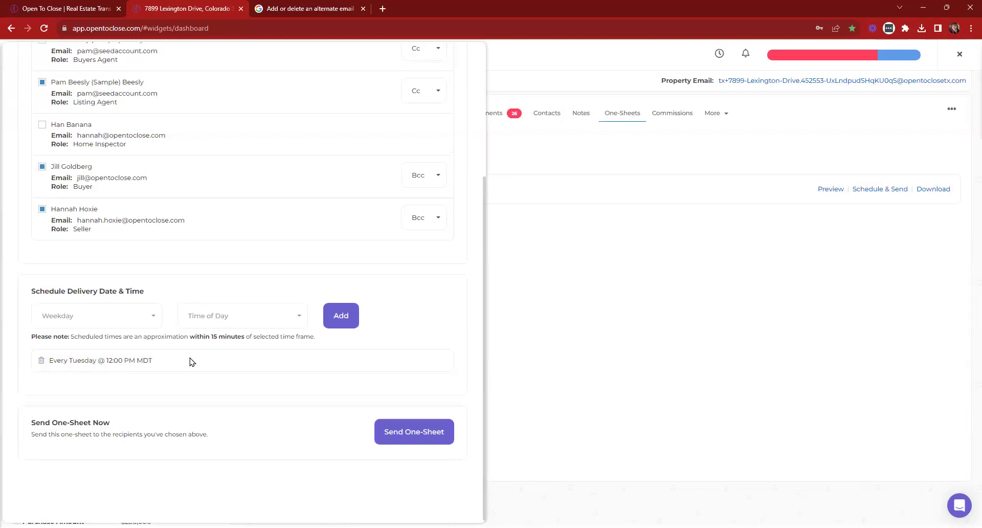
scroll(192, 362, up, 4)
click(243, 71)
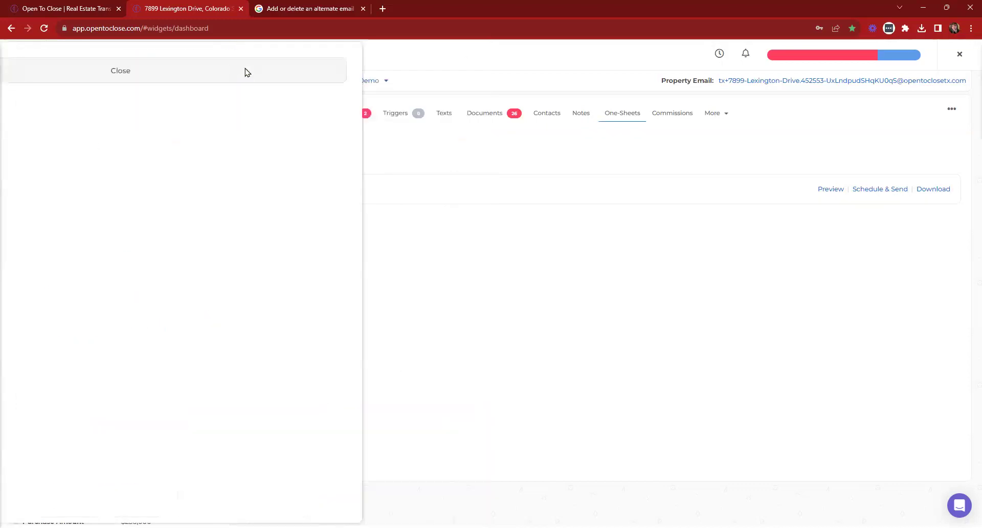
Close the property and go to Templating > Templates to reach the Email Templates list
click(23, 55)
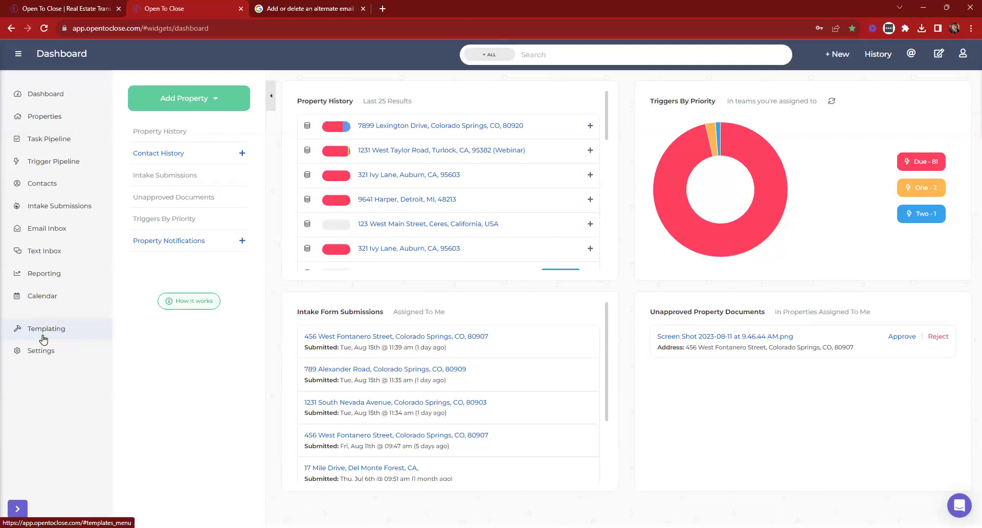
click(43, 340)
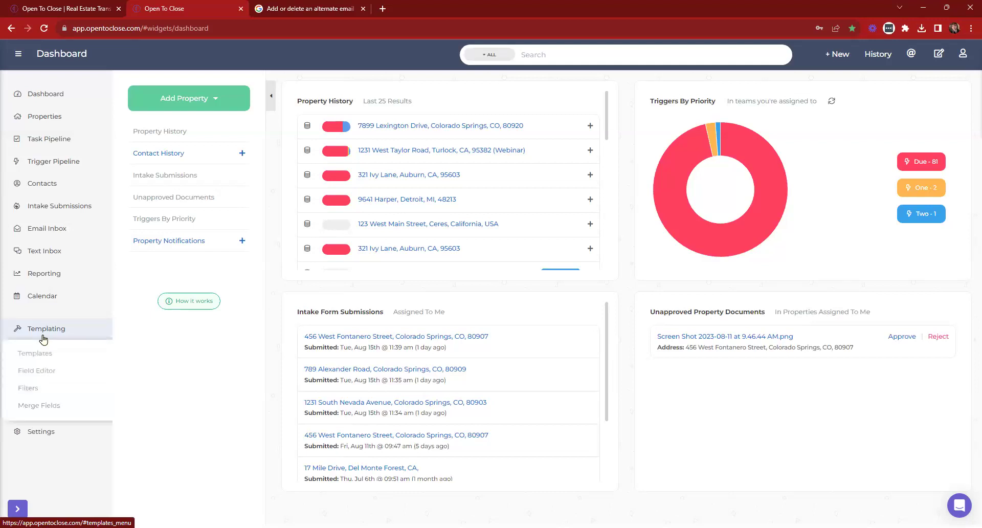
click(47, 352)
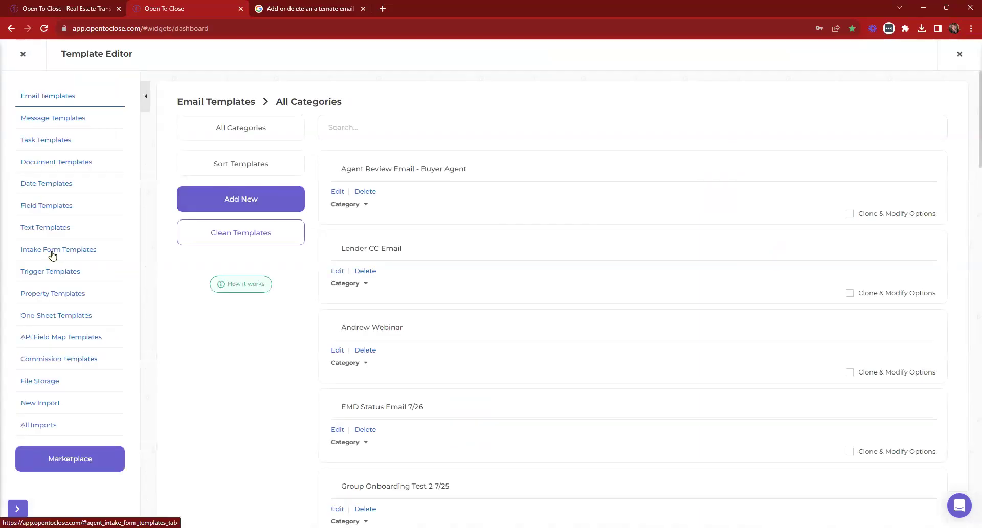
Edit the Buyers Residential Contract (OTC1) - 8/16 intake form and view its Form Conditions
click(54, 255)
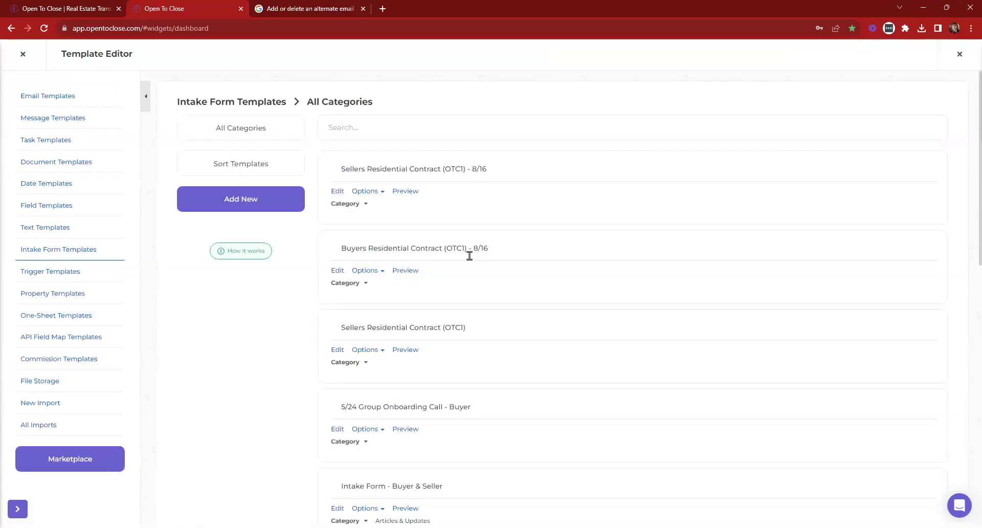
click(338, 271)
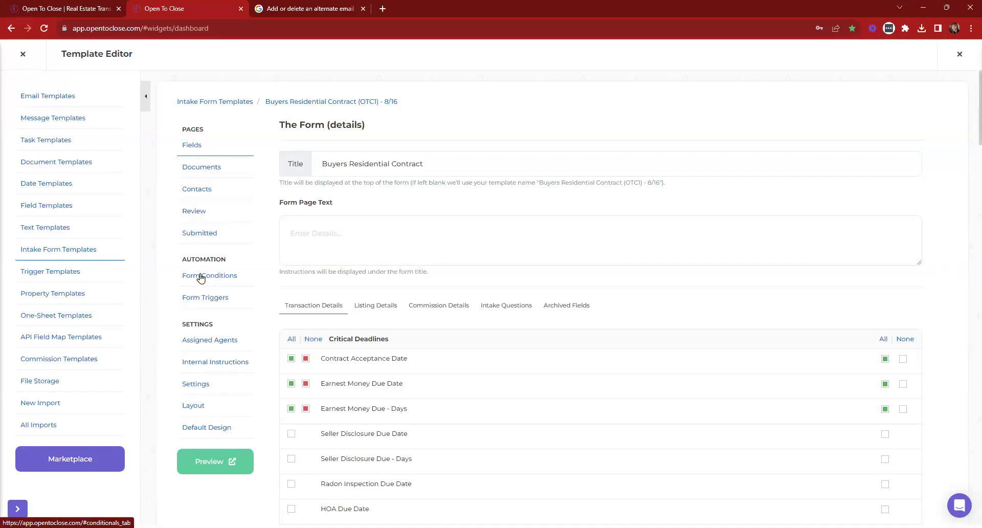
click(510, 311)
scroll(450, 287, down, 7)
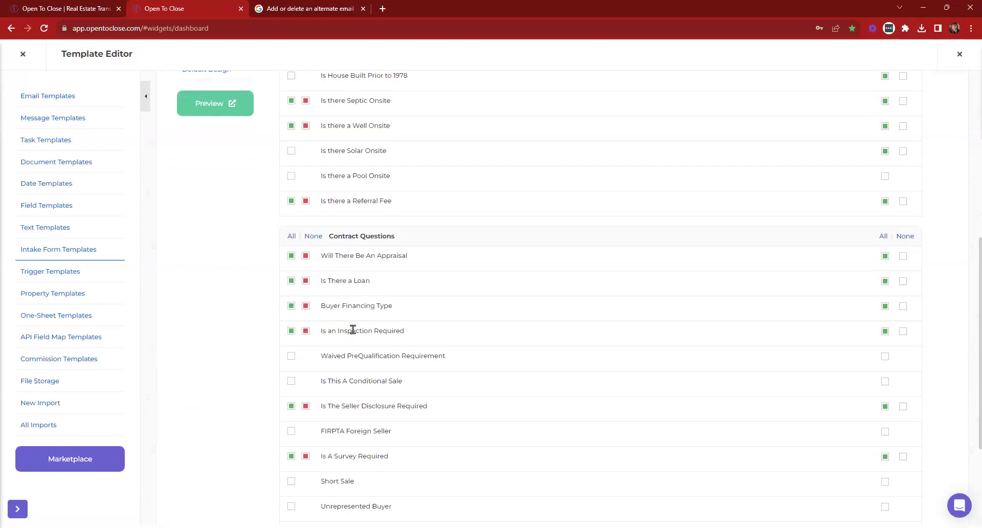
scroll(403, 338, up, 7)
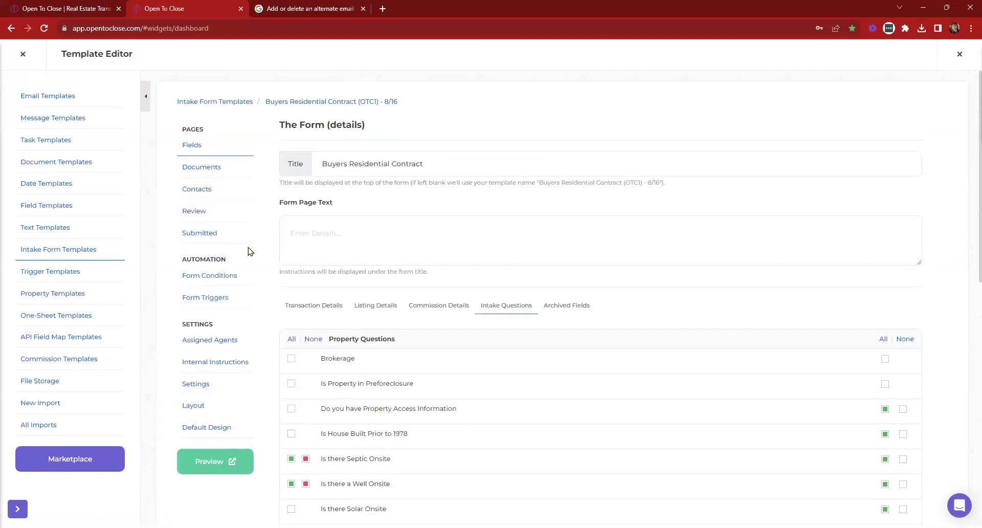
click(207, 275)
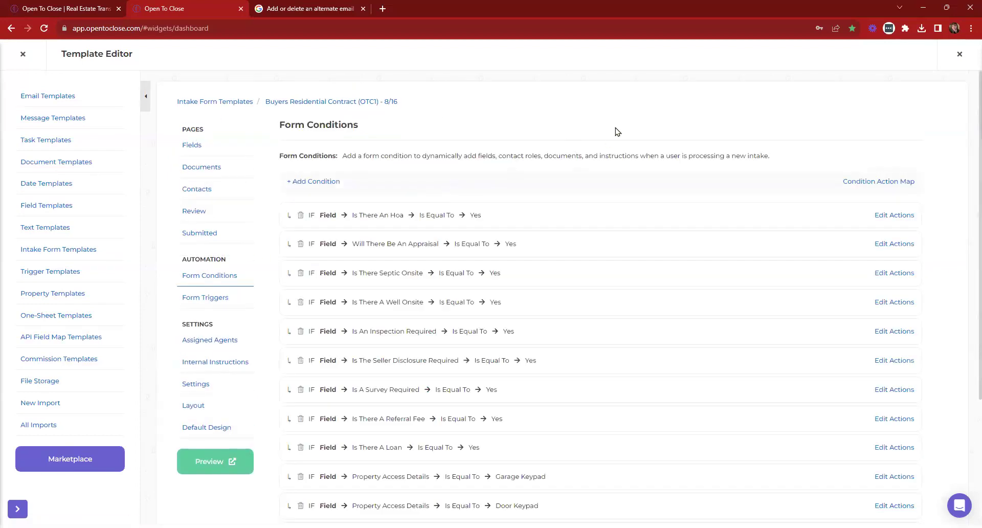
Search the page for 'inspection' to find the Is An Inspection Required condition
key(ctrl+f)
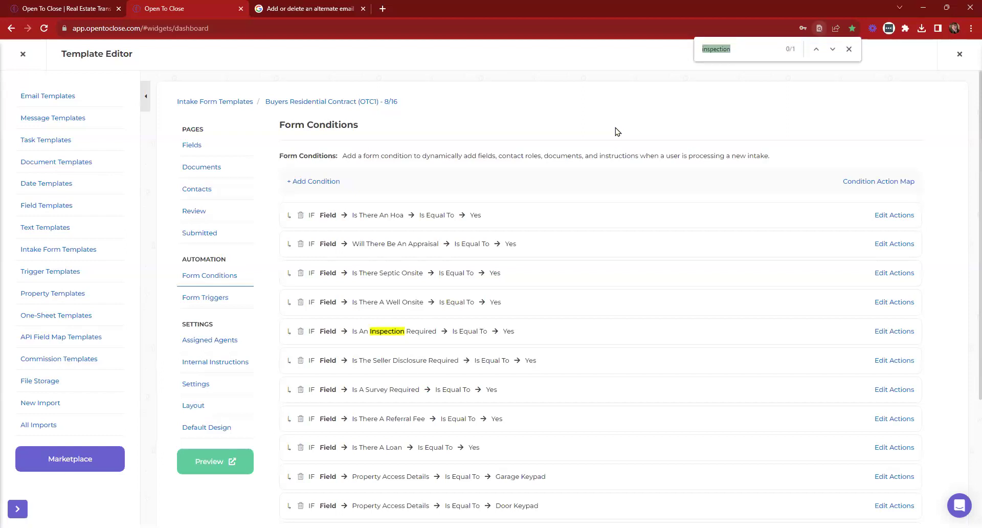
key(Return)
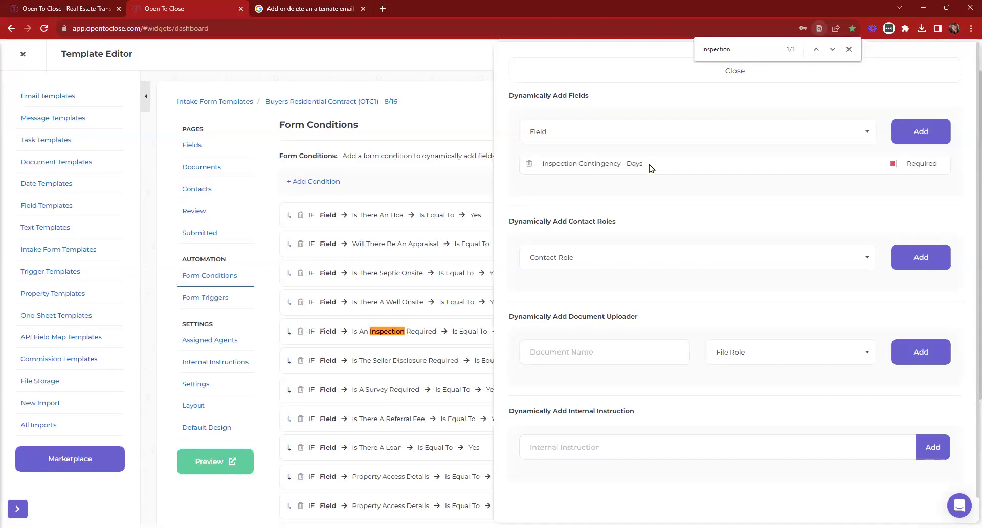
click(671, 132)
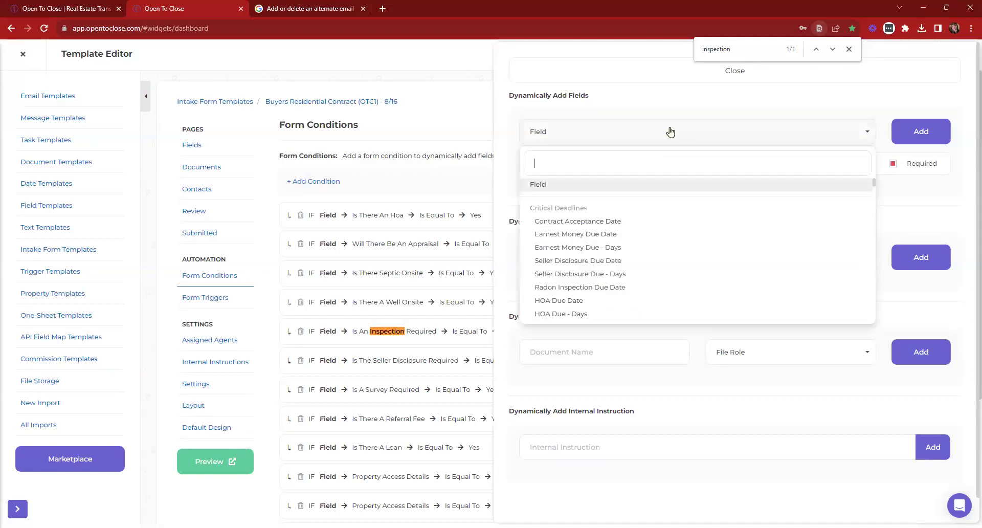
text(inspection)
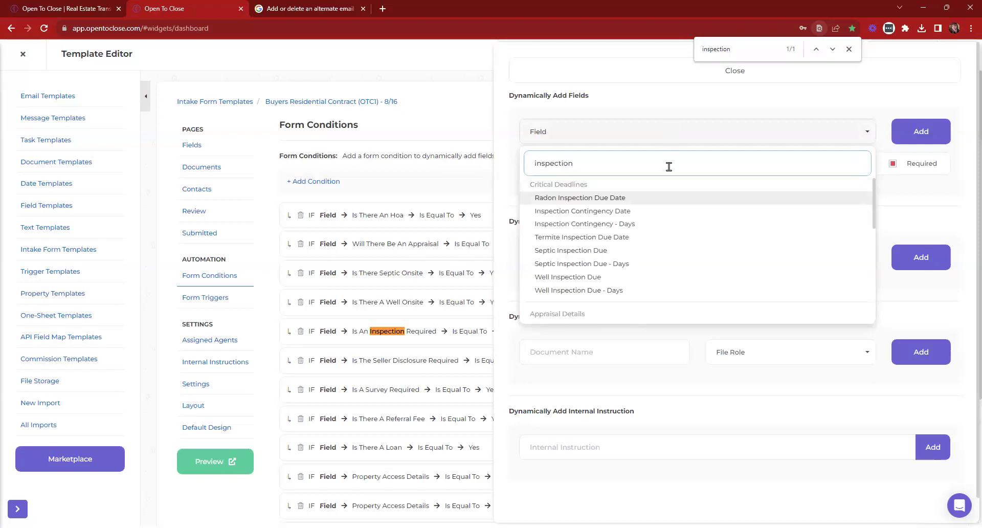
scroll(668, 180, down, 1)
scroll(691, 198, down, 2)
scroll(690, 198, down, 2)
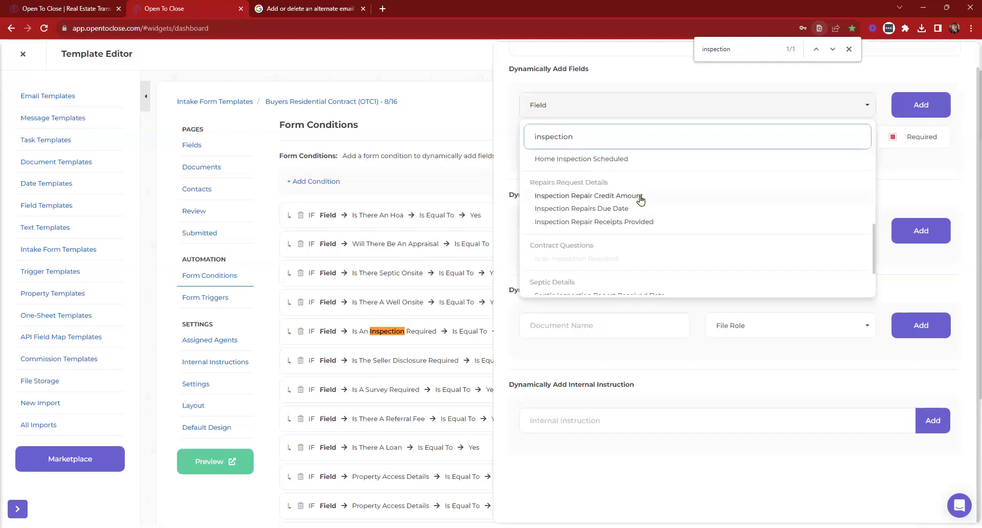
scroll(640, 200, down, 1)
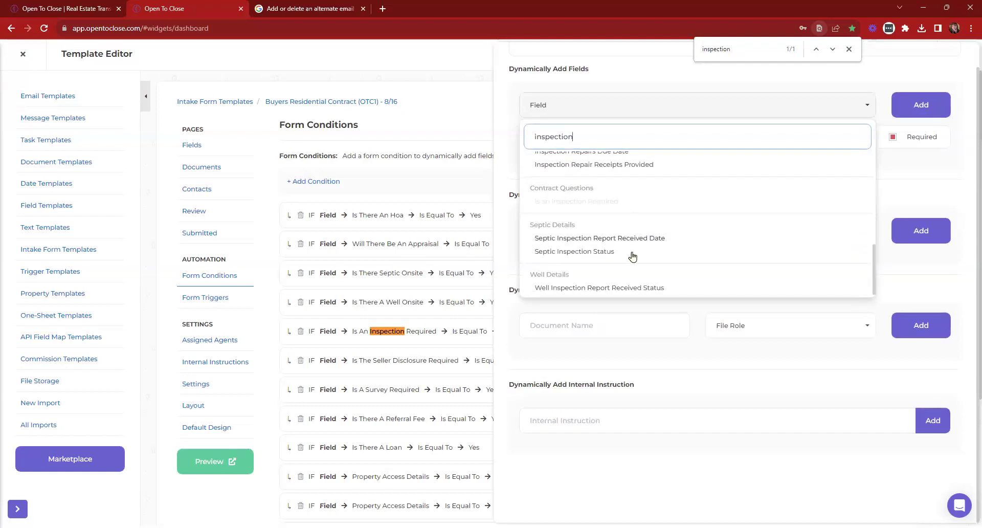
scroll(636, 251, up, 1)
scroll(636, 252, up, 2)
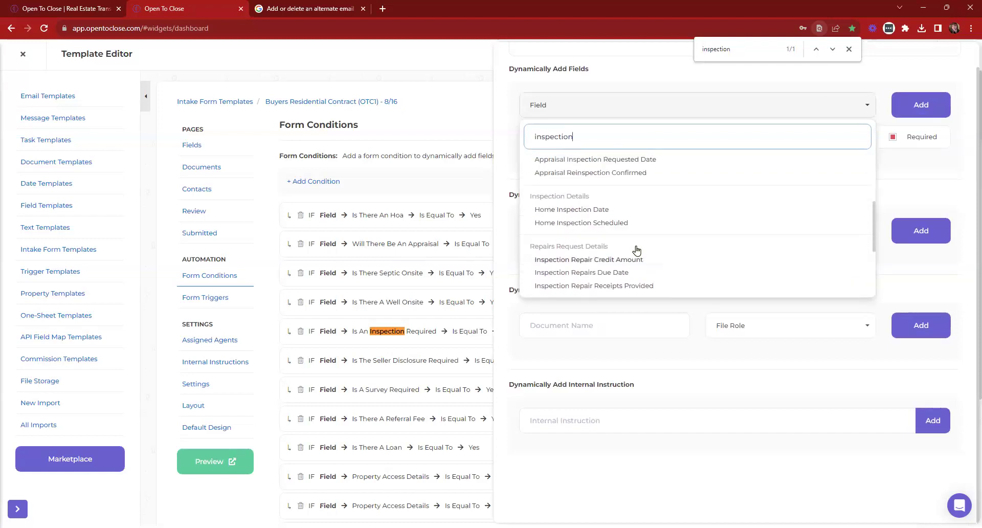
scroll(610, 228, up, 2)
key(BackSpace)
key(BackSpace)
key(BackSpace)
key(BackSpace)
key(BackSpace)
key(BackSpace)
key(BackSpace)
key(BackSpace)
key(BackSpace)
key(BackSpace)
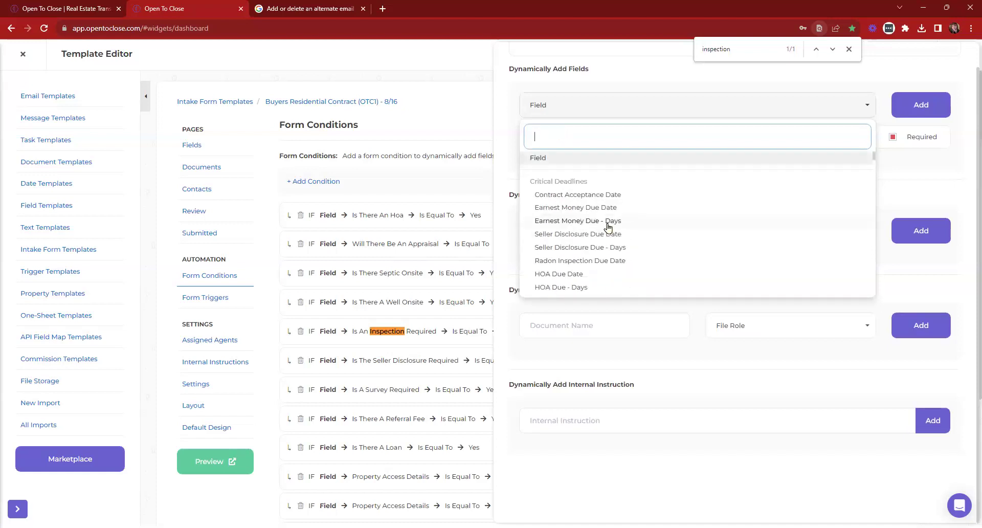
scroll(607, 214, down, 10)
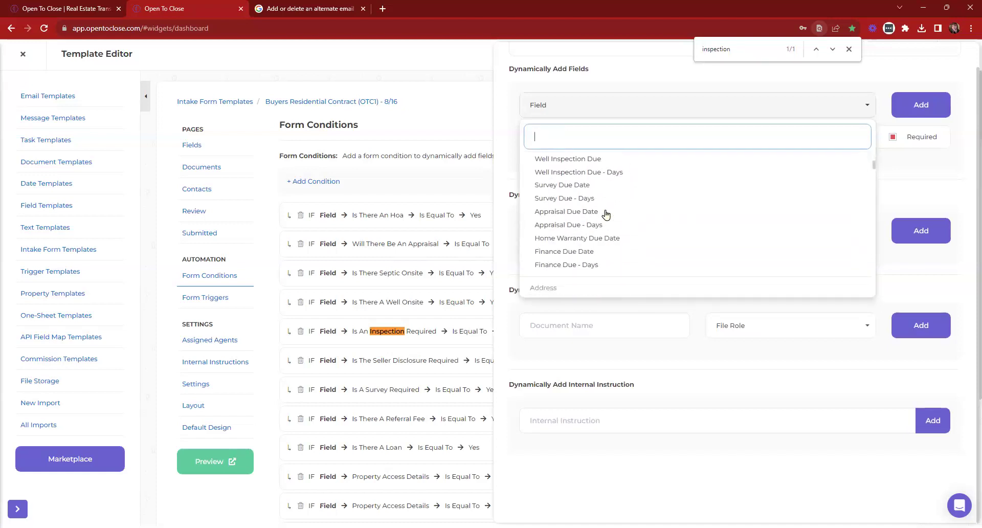
scroll(607, 214, down, 8)
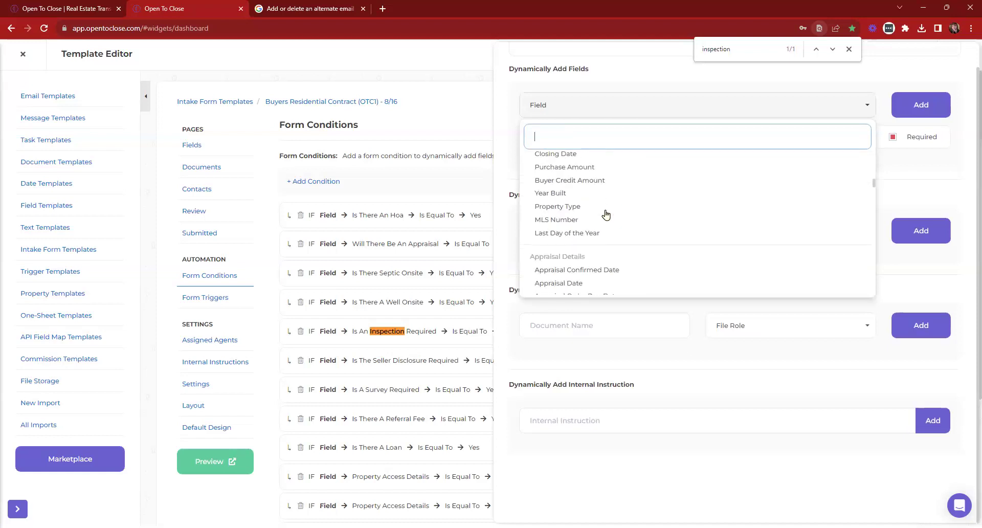
scroll(607, 213, down, 8)
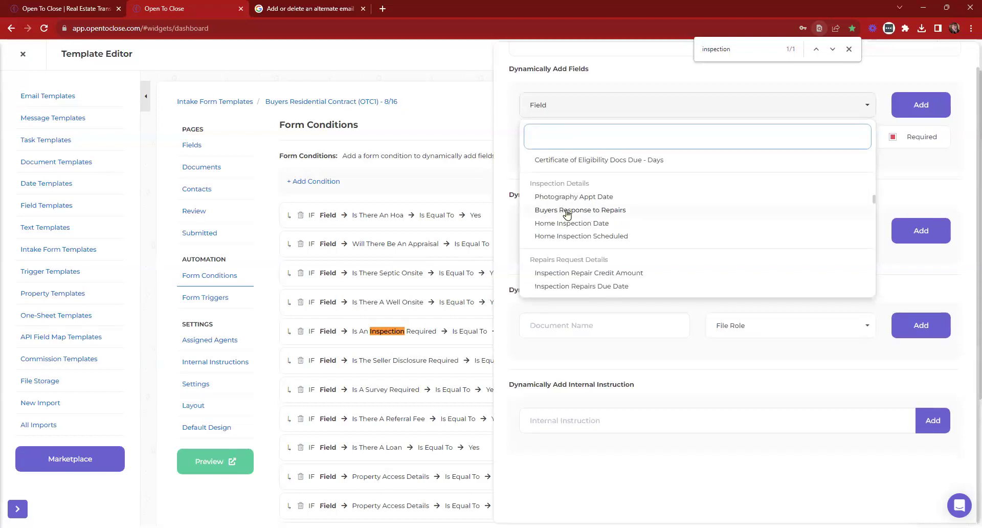
click(593, 106)
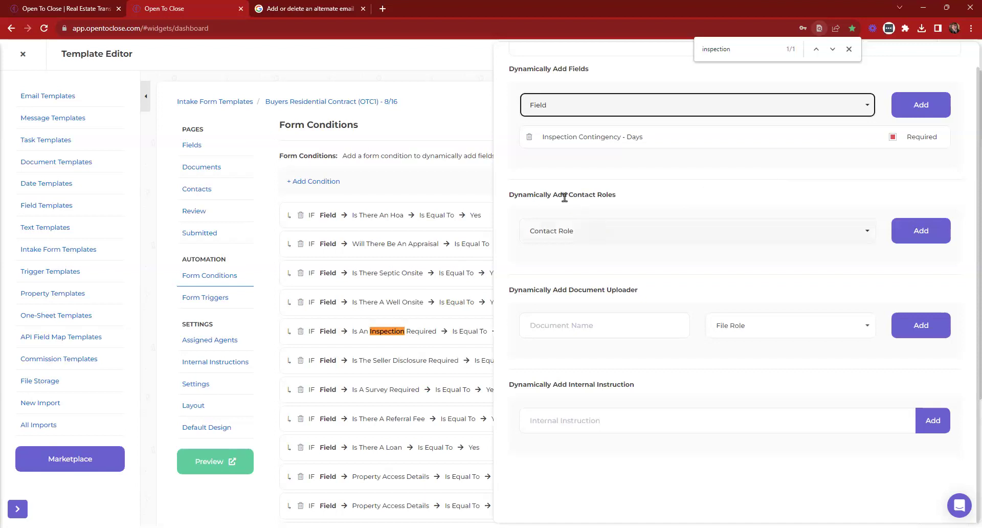
Add Home Inspector as a required contact role to the inspection condition and close its actions
drag(508, 194, 658, 197)
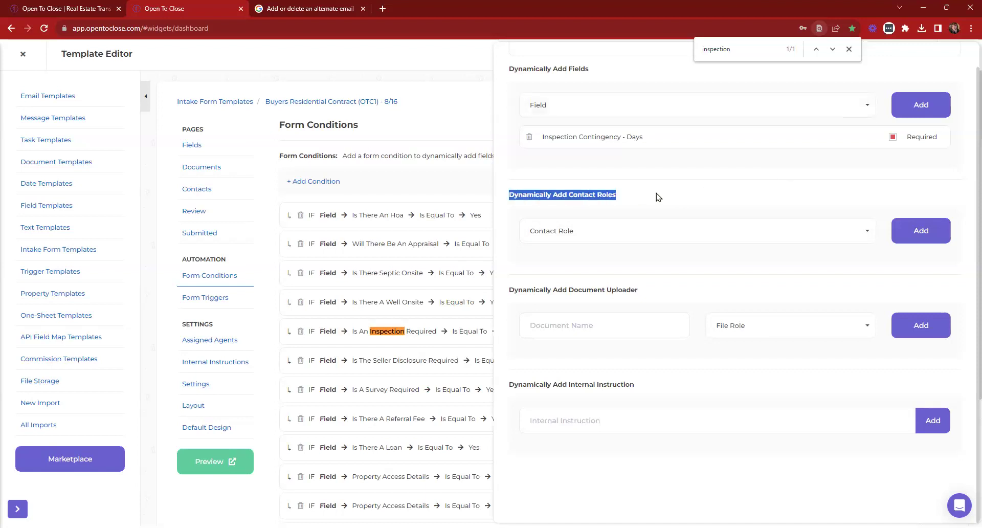
click(654, 230)
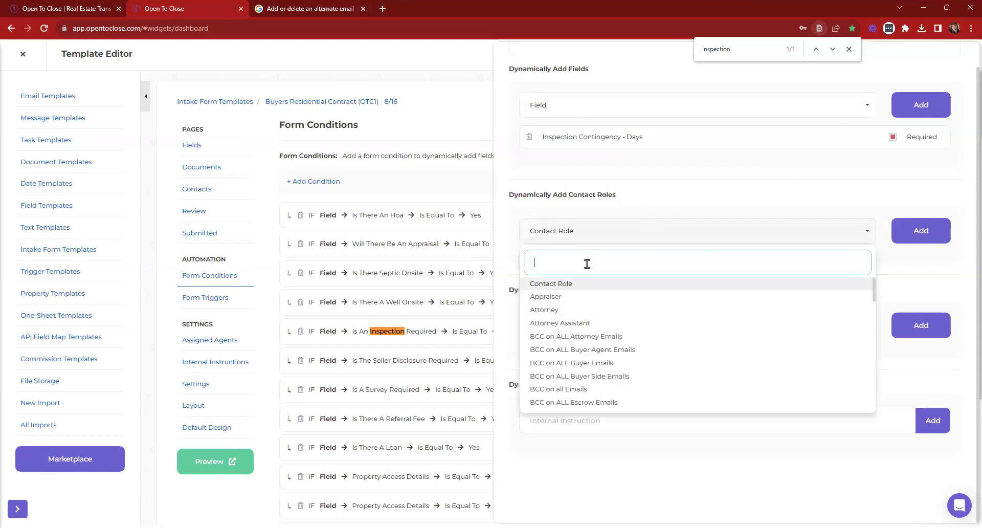
text(home)
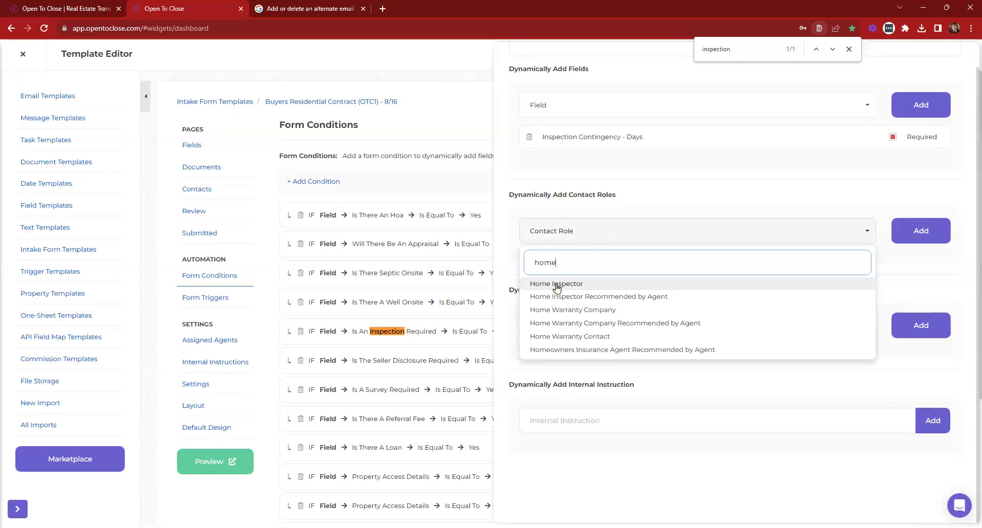
click(557, 285)
click(921, 231)
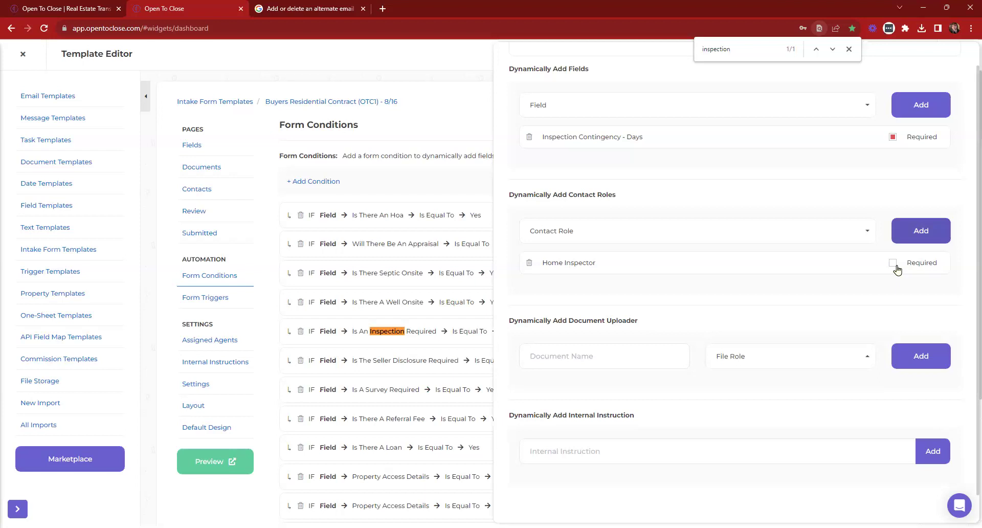
click(893, 264)
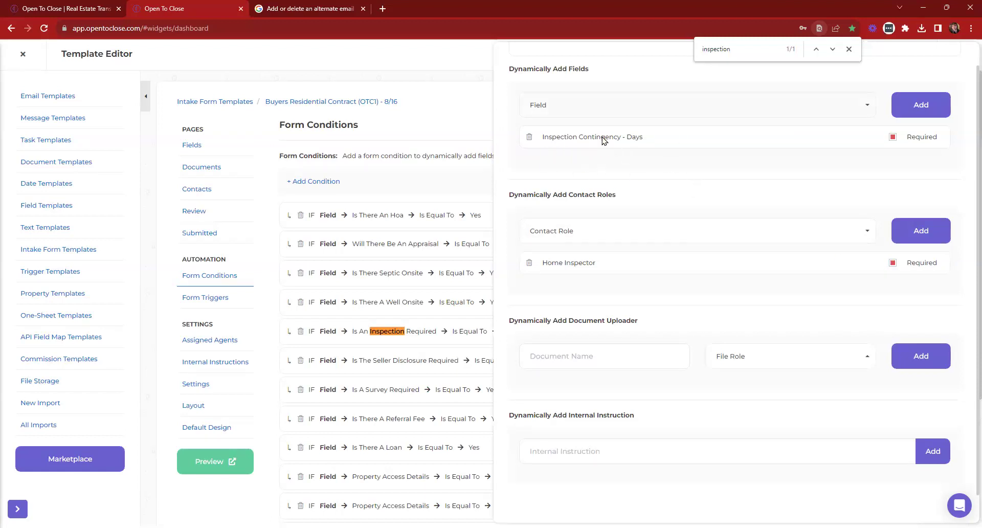
click(559, 52)
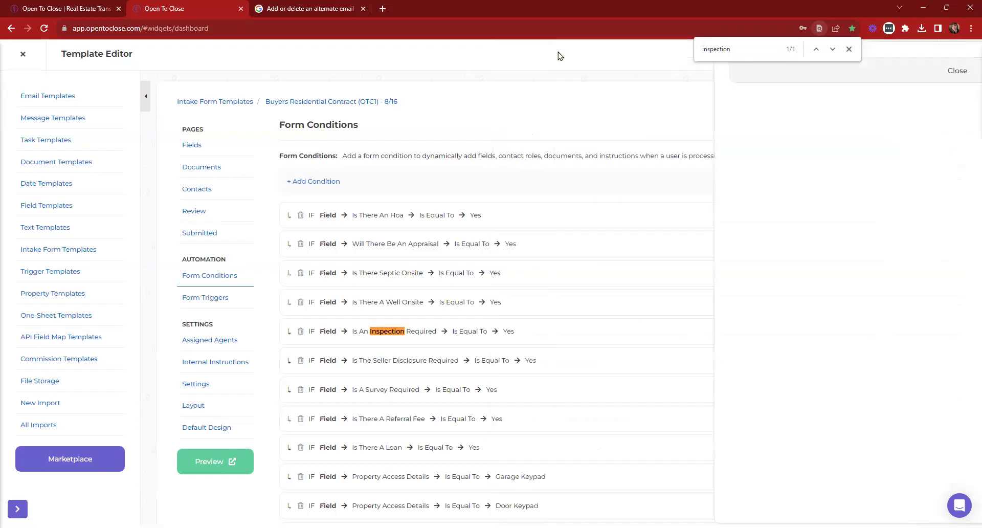
Close the page search and Template Editor, then open the Field Editor at the Inspection Details section
click(848, 49)
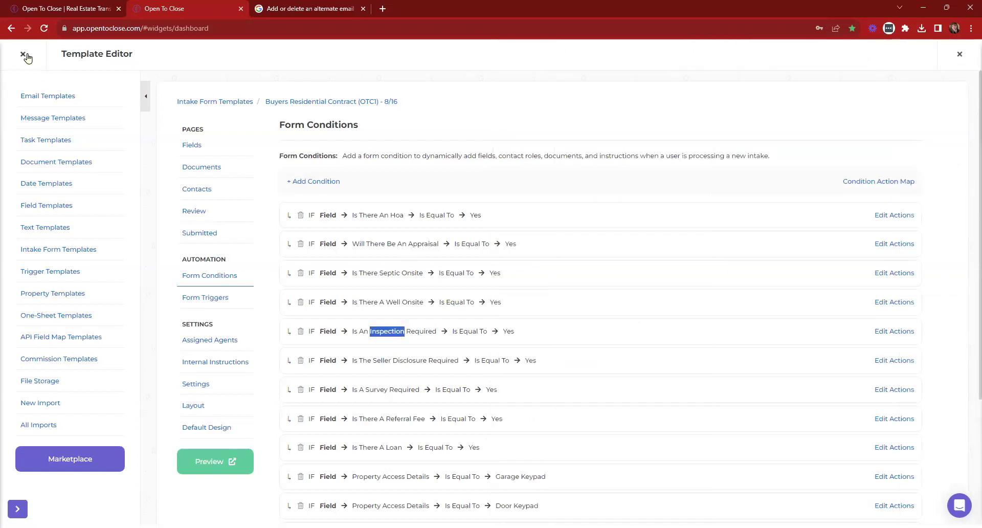
click(23, 54)
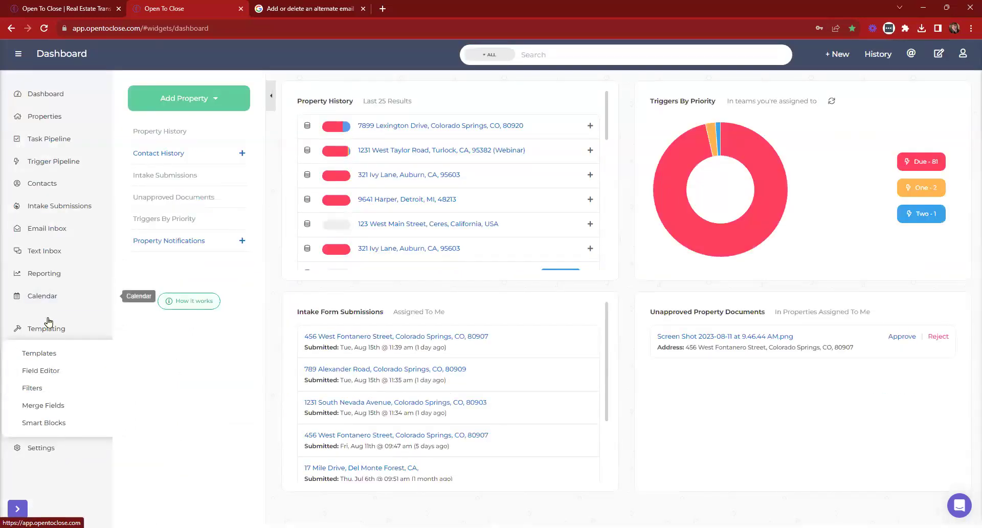
click(41, 372)
scroll(274, 225, down, 15)
scroll(275, 228, down, 20)
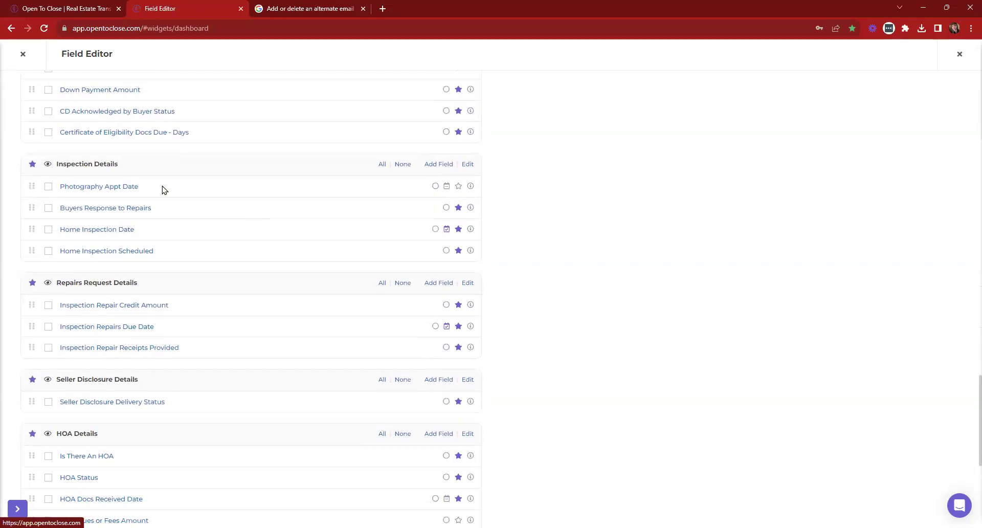
Add a field labelled 'Inspection Details' with a matching merge field and type Textarea
click(438, 164)
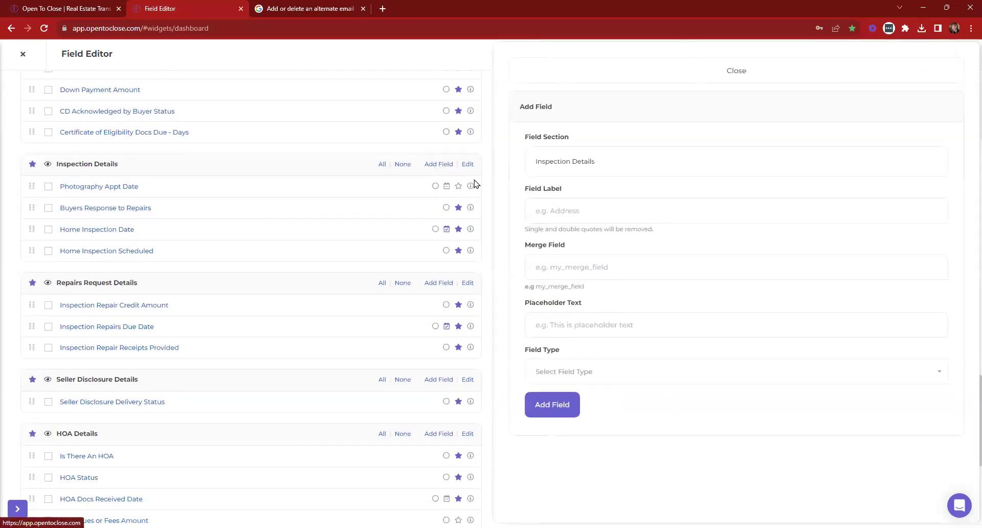
click(606, 205)
text(Inspection Details)
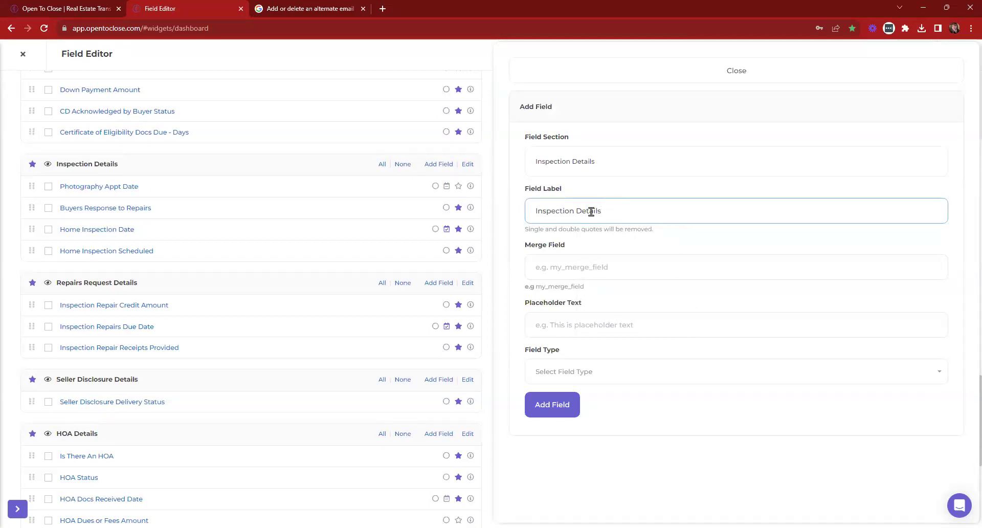
drag(590, 210, 532, 211)
click(600, 266)
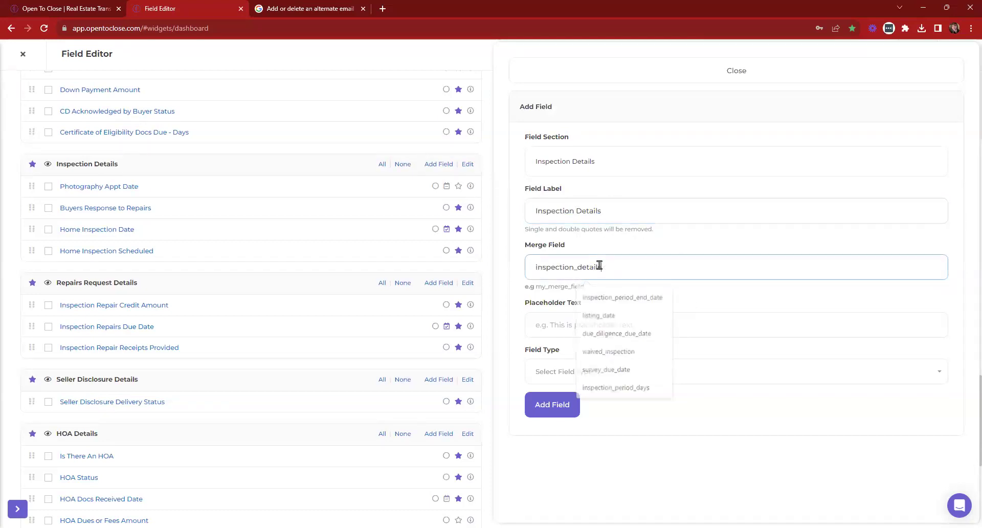
click(651, 375)
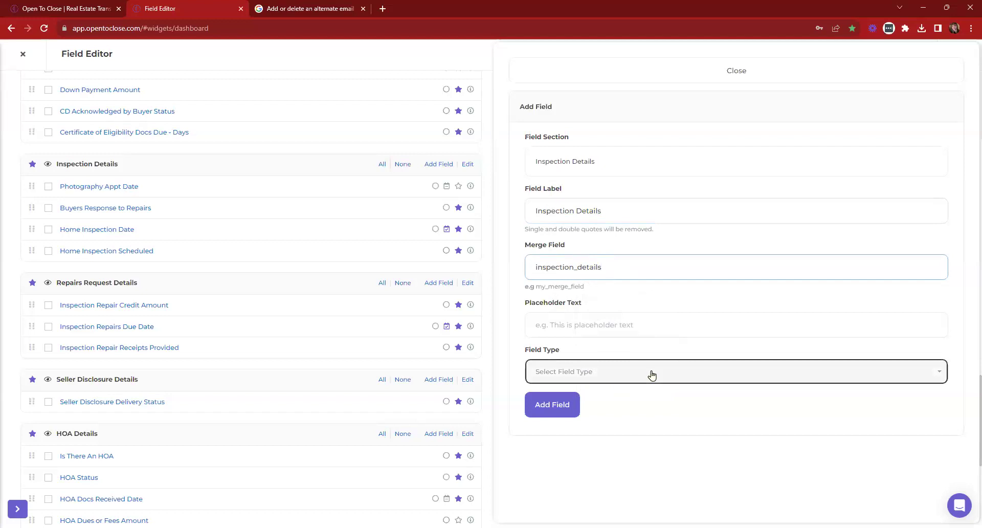
click(563, 410)
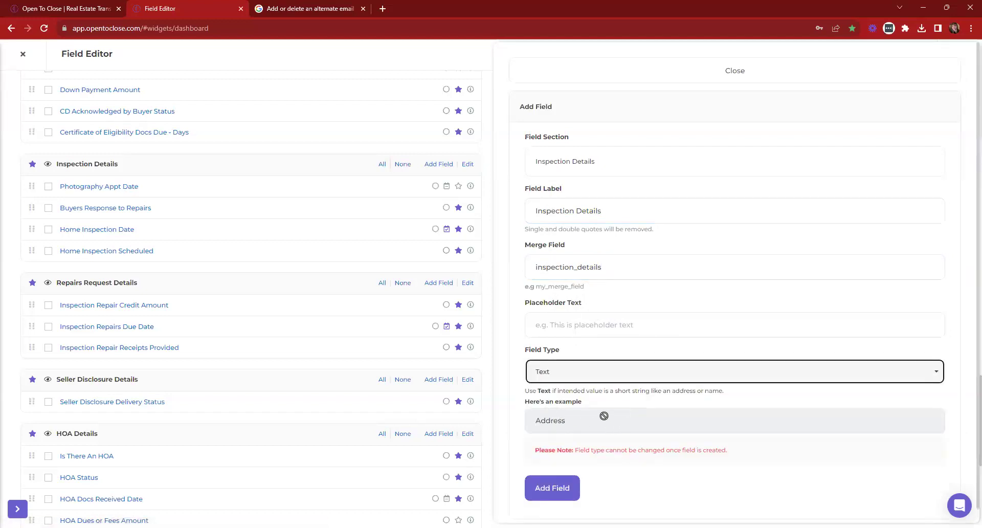
click(564, 377)
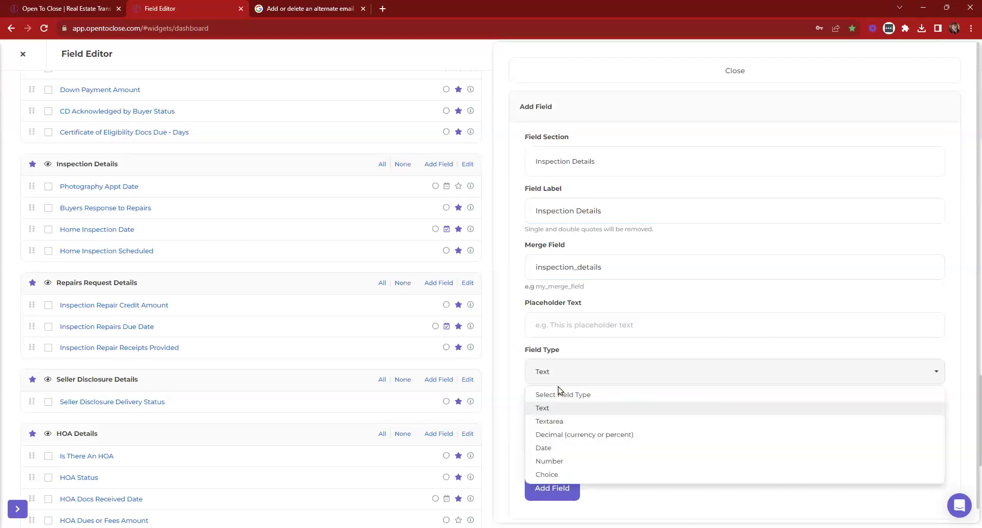
click(556, 423)
Create the Inspection Details field, close its edit panel, and return to the Template Editor
scroll(679, 402, down, 2)
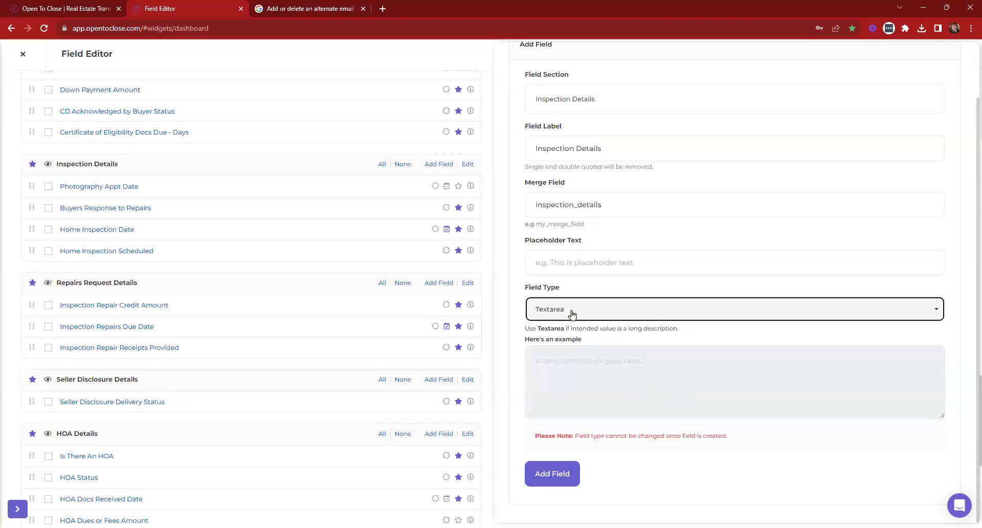
click(553, 474)
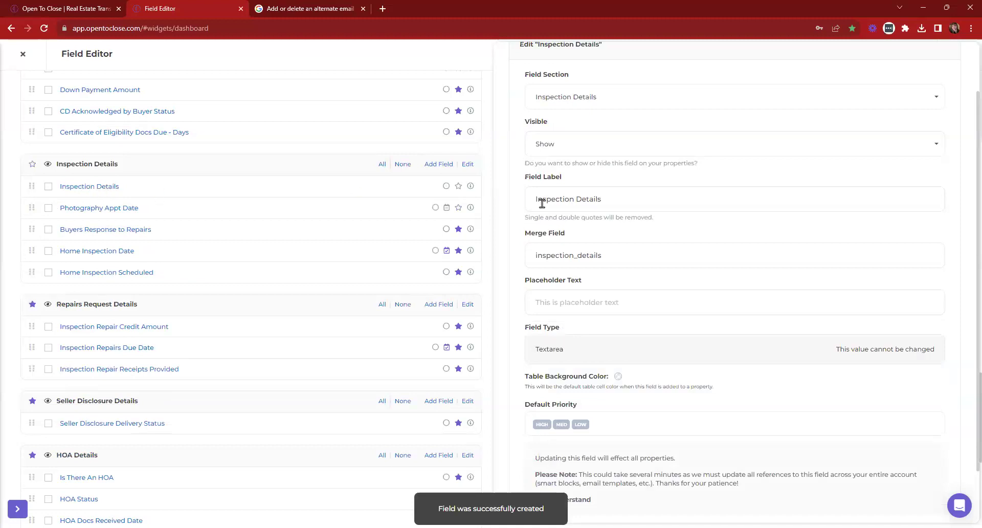
scroll(637, 228, up, 2)
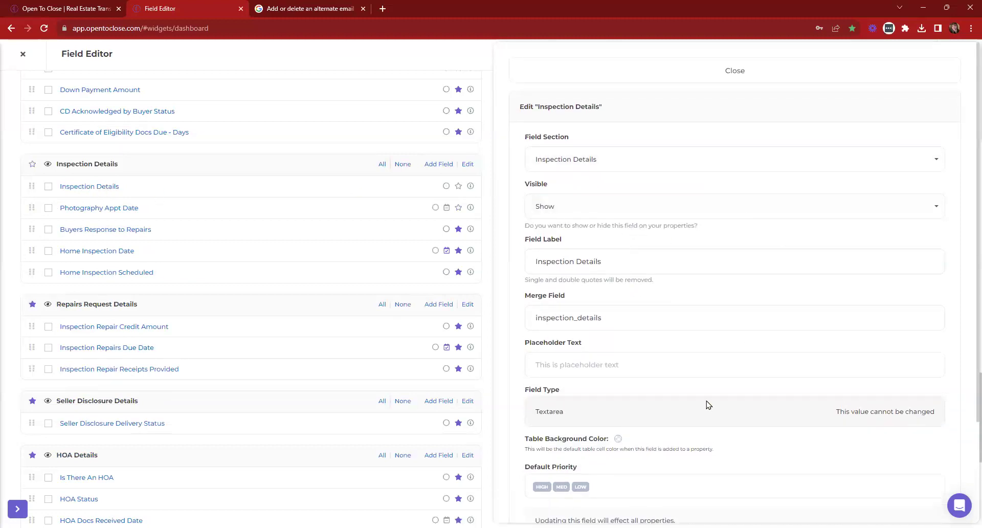
drag(535, 411, 634, 409)
click(560, 73)
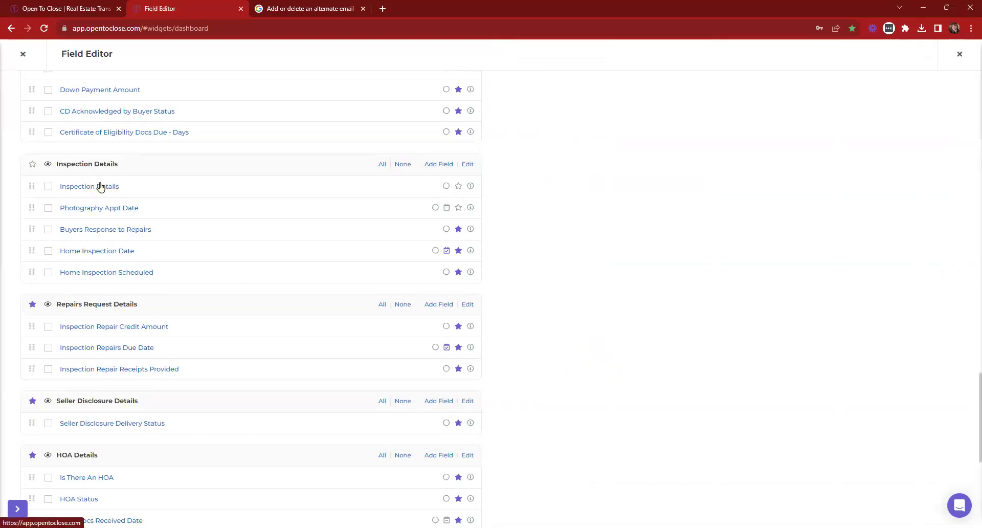
click(24, 54)
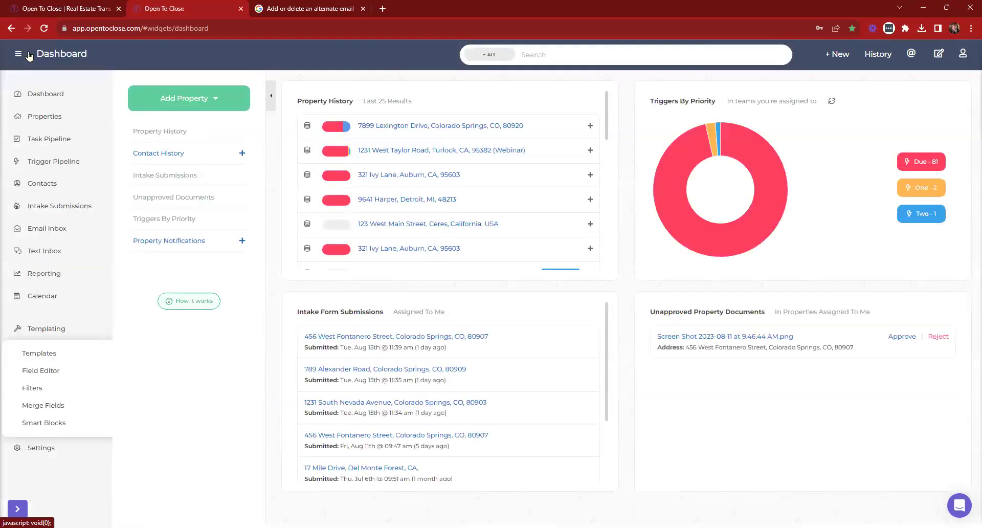
click(32, 353)
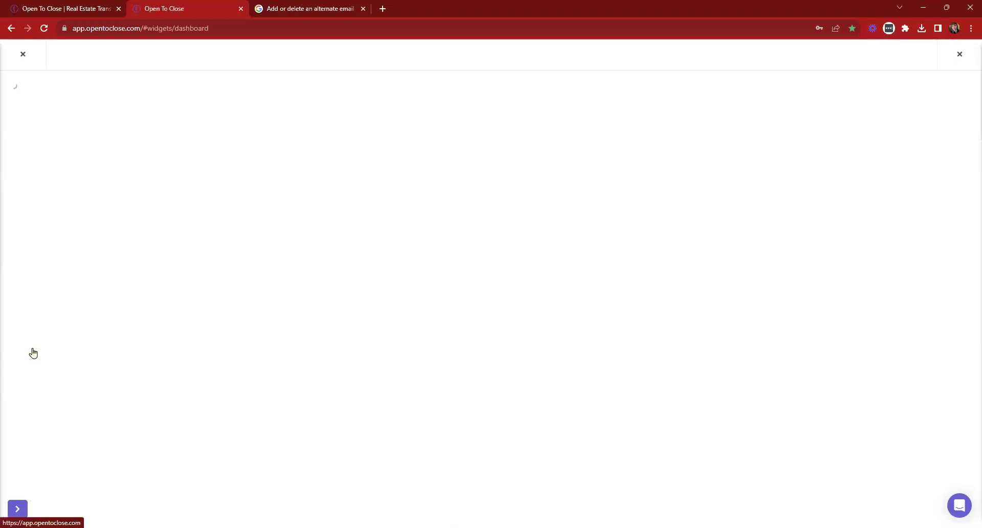
Open the Buyers Residential Contract intake template's Form Conditions and find the 'inspection' condition
click(50, 250)
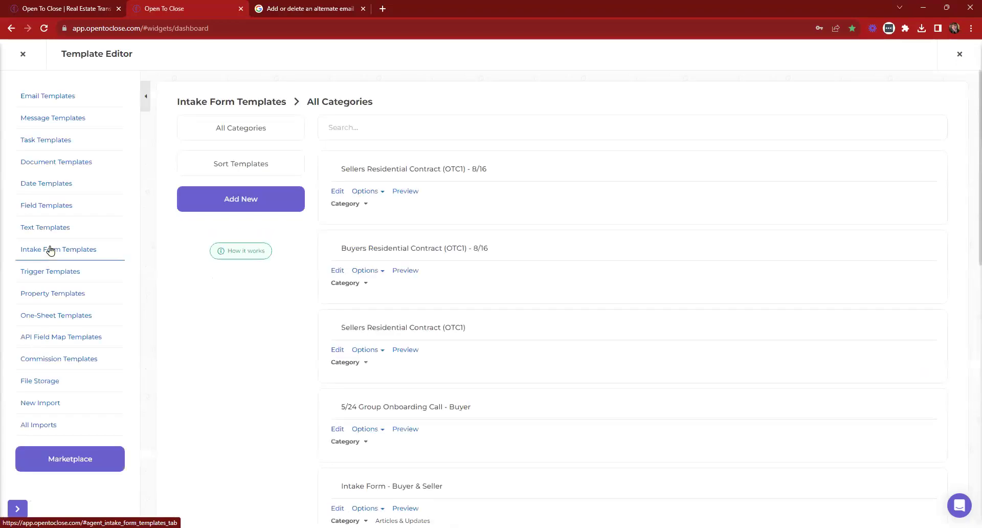
click(337, 271)
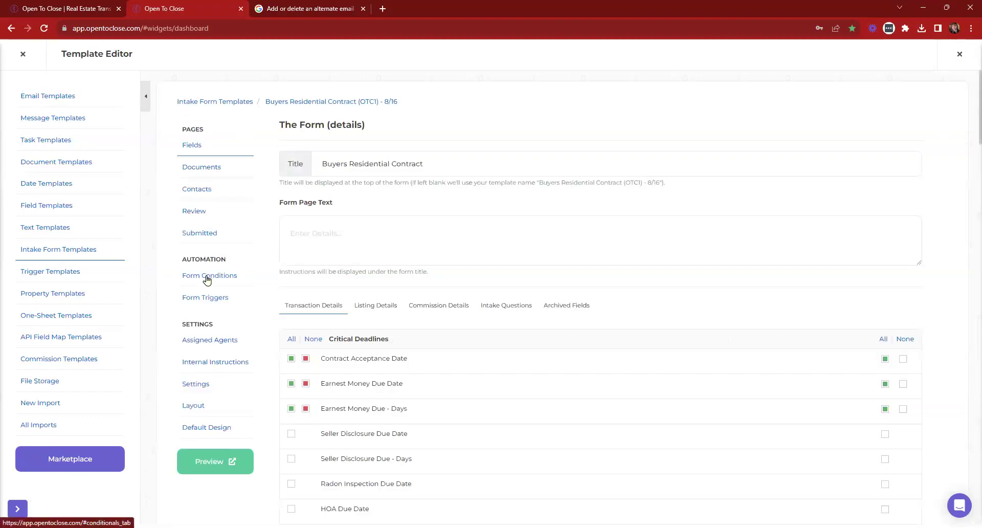
click(207, 276)
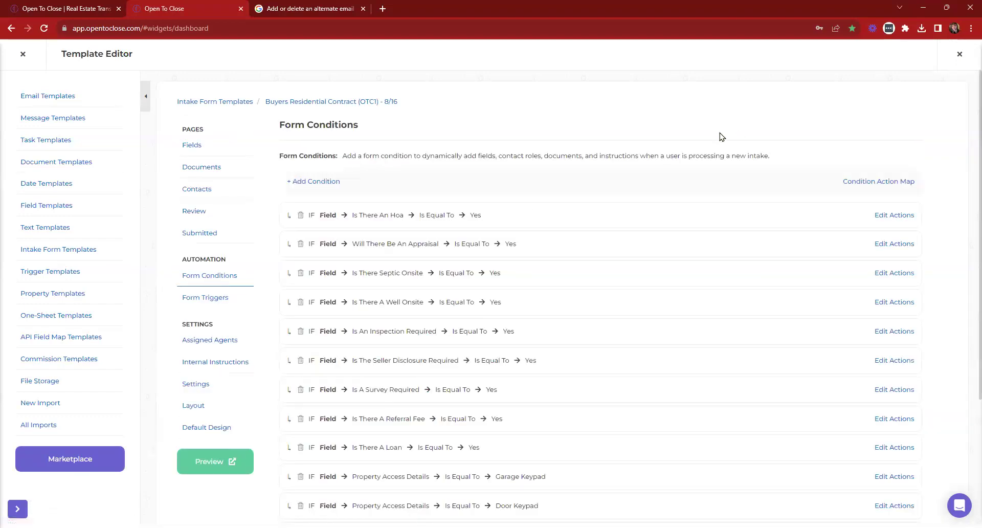
key(ctrl+f)
text(inspections)
key(BackSpace)
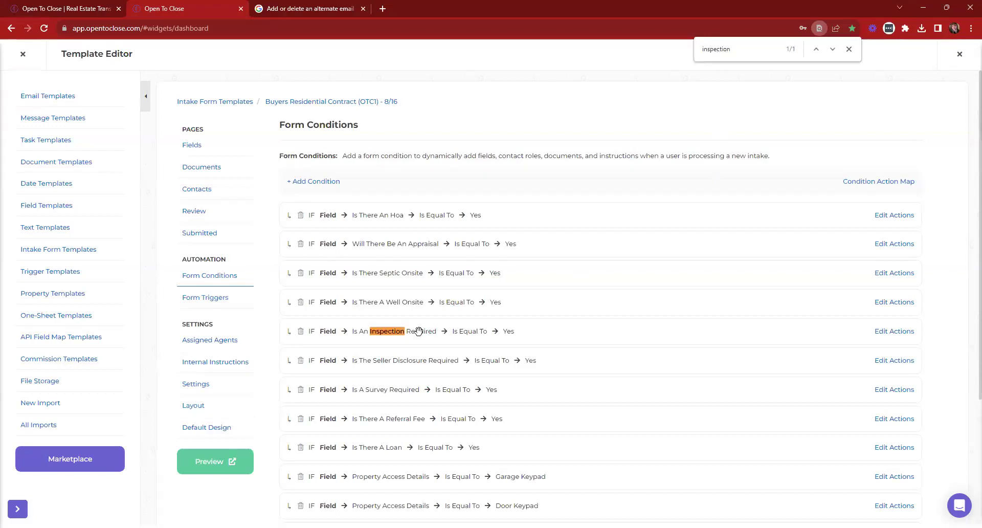
Add Inspection Details as a required field to the inspection-required condition's actions
click(896, 331)
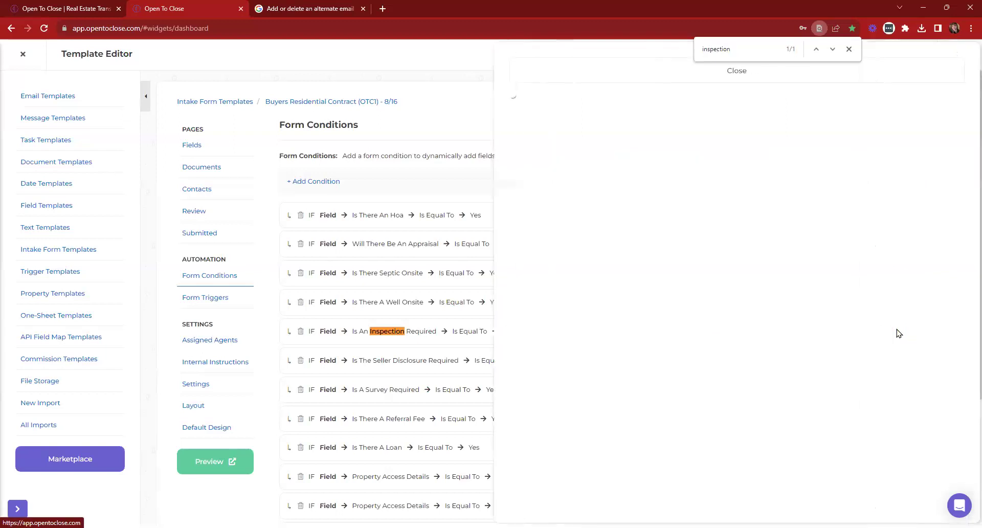
click(602, 135)
text(inspoect)
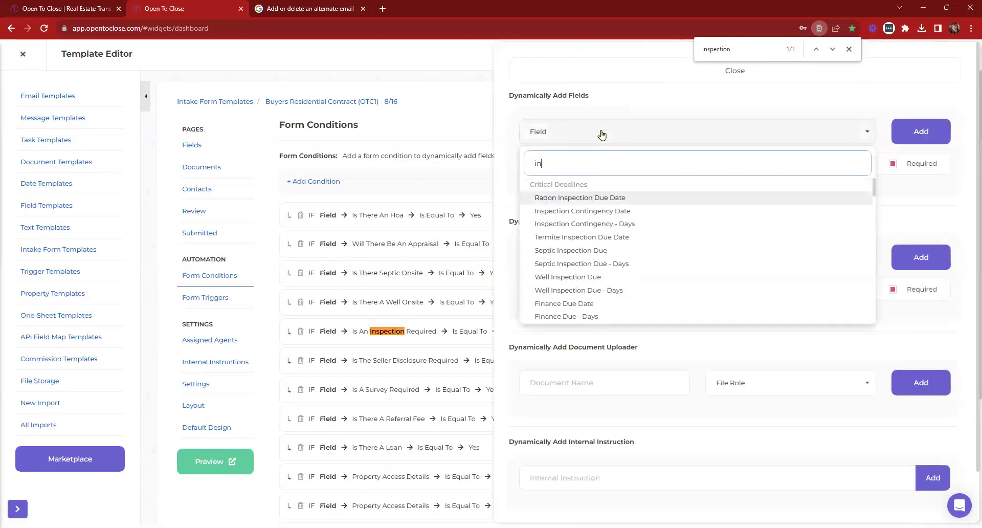
key(BackSpace)
key(BackSpace)
key(BackSpace)
key(BackSpace)
text(ec)
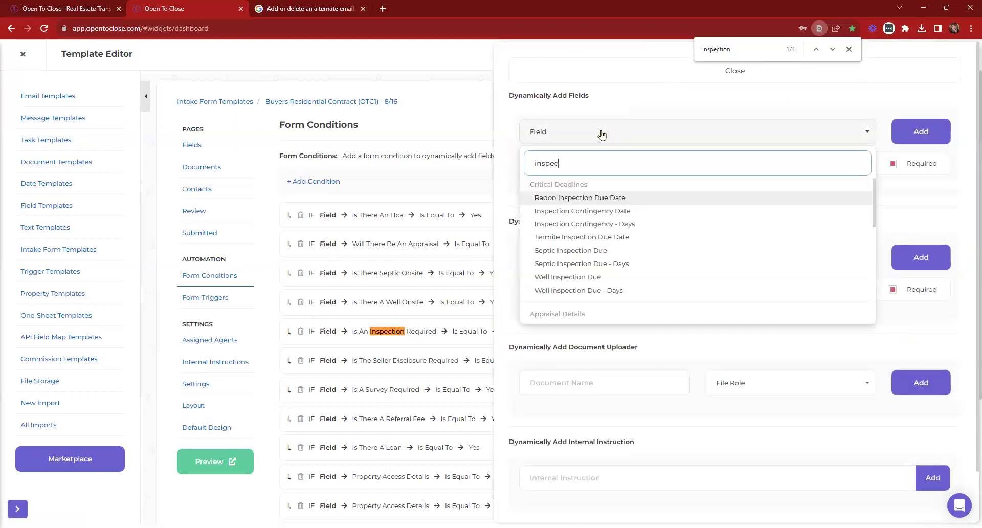
text(tion de)
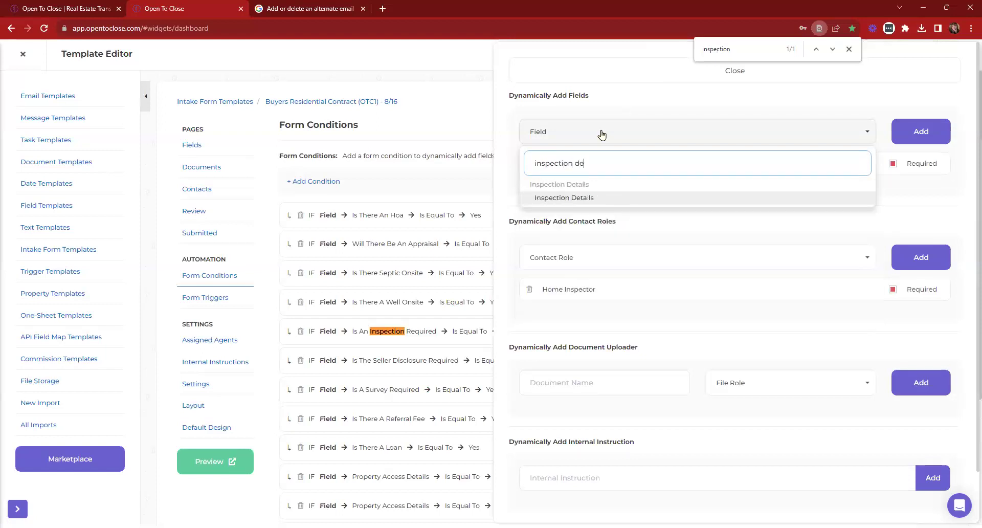
click(910, 139)
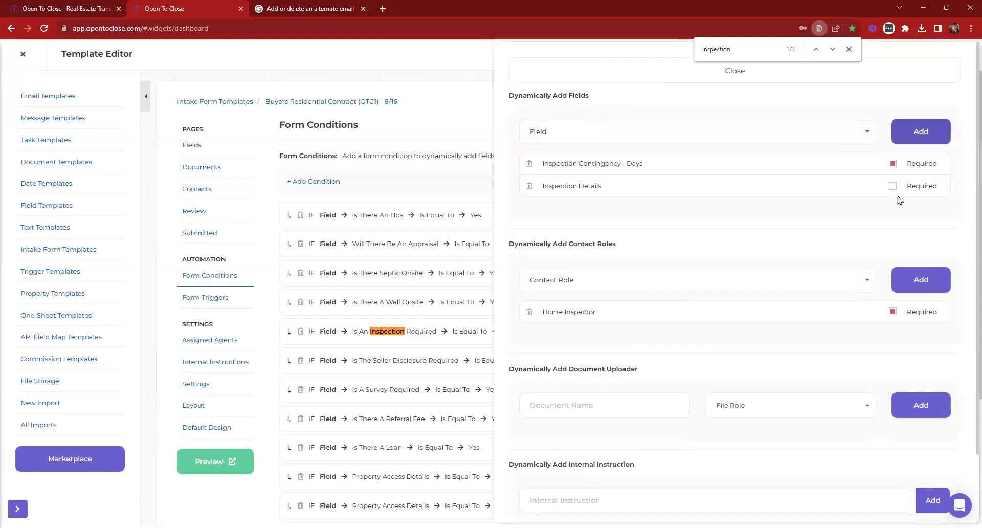
click(892, 188)
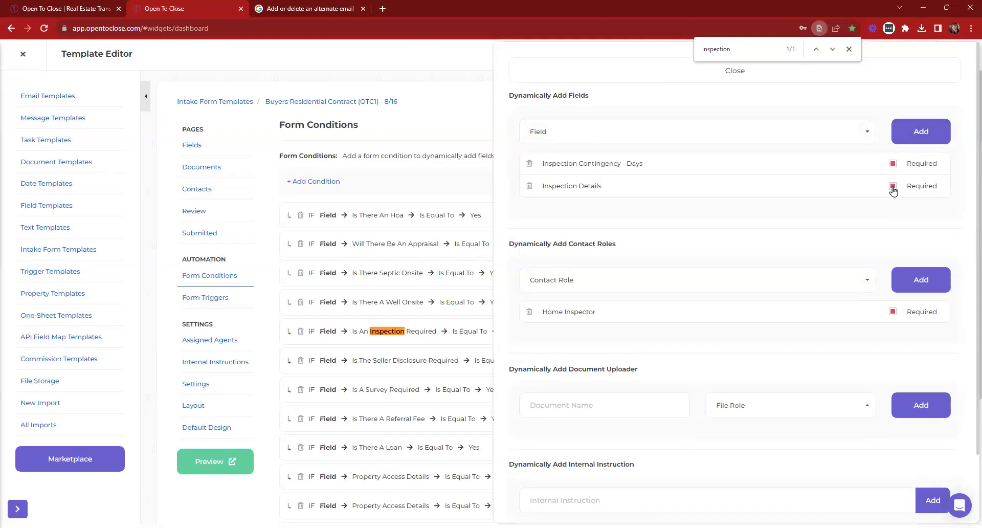
click(550, 71)
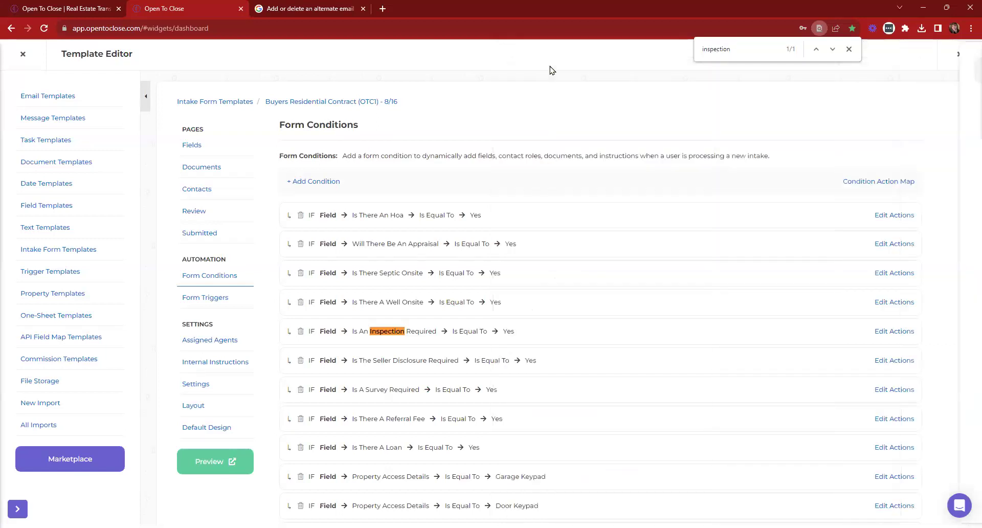
Preview the intake form, assigning the implementation team and its demo team user
click(209, 462)
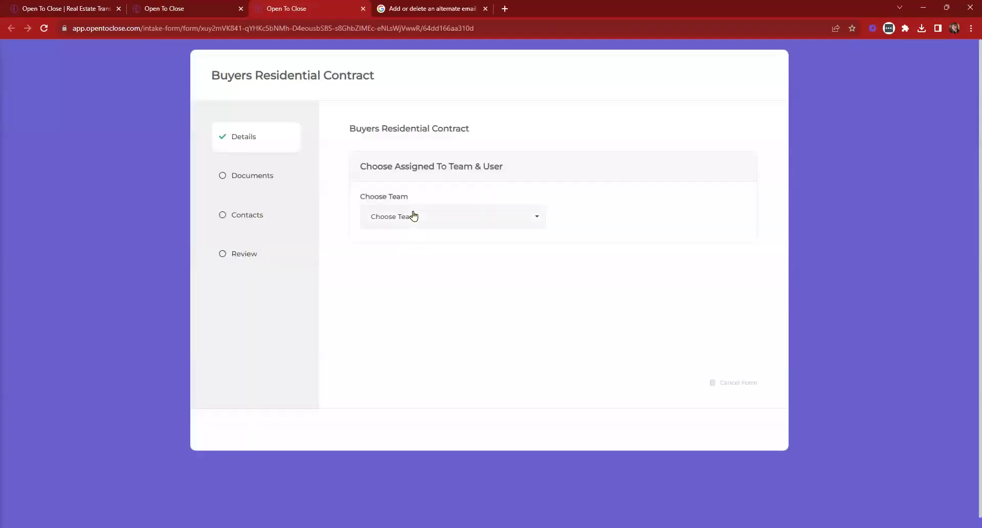
click(414, 216)
click(414, 302)
click(596, 219)
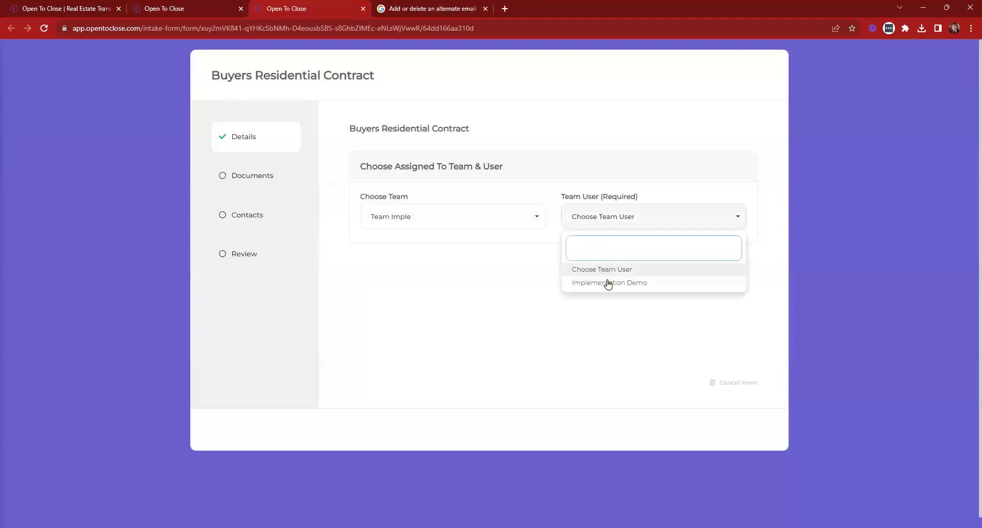
click(607, 282)
scroll(605, 266, down, 1)
scroll(606, 266, down, 12)
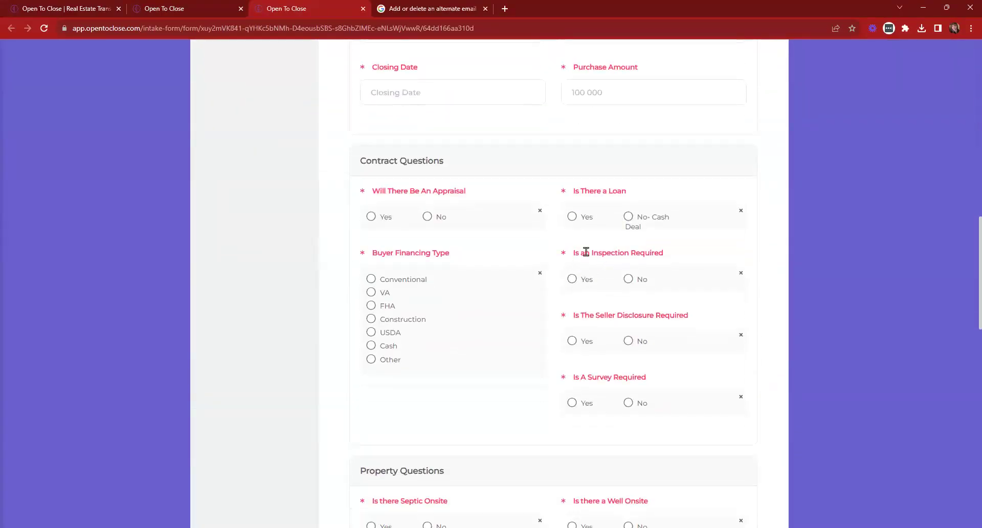
Answer Yes to the inspection-required question and review the inspection contingency days question
triple_click(584, 252)
click(572, 280)
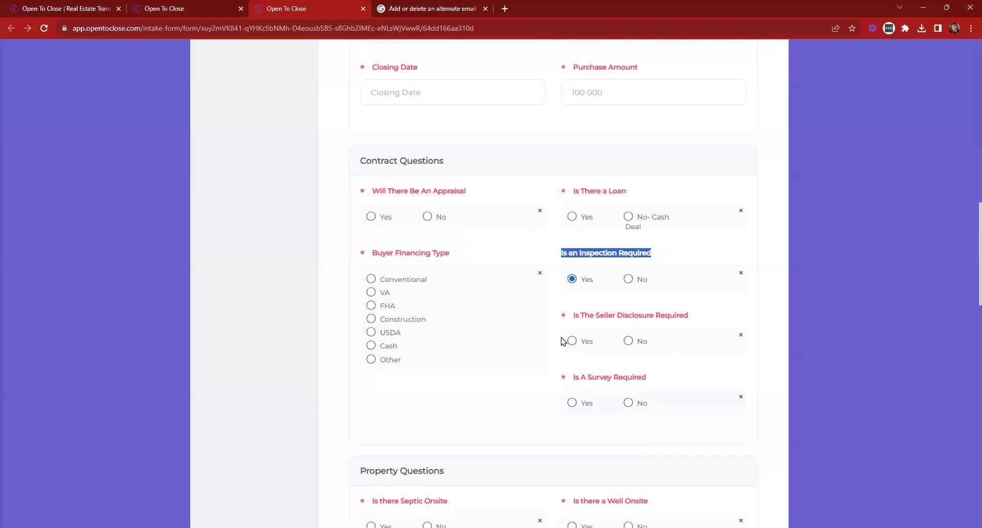
click(612, 272)
scroll(537, 276, down, 8)
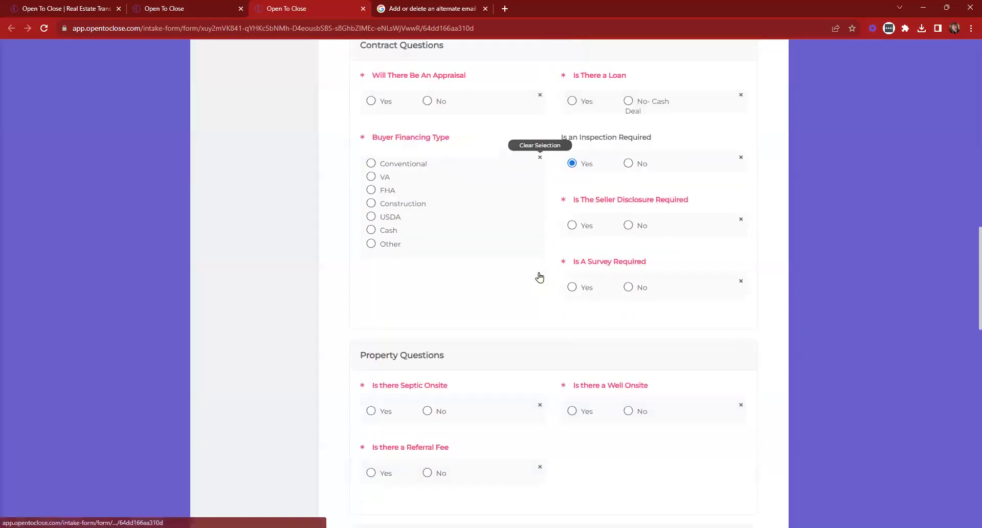
drag(358, 203, 481, 200)
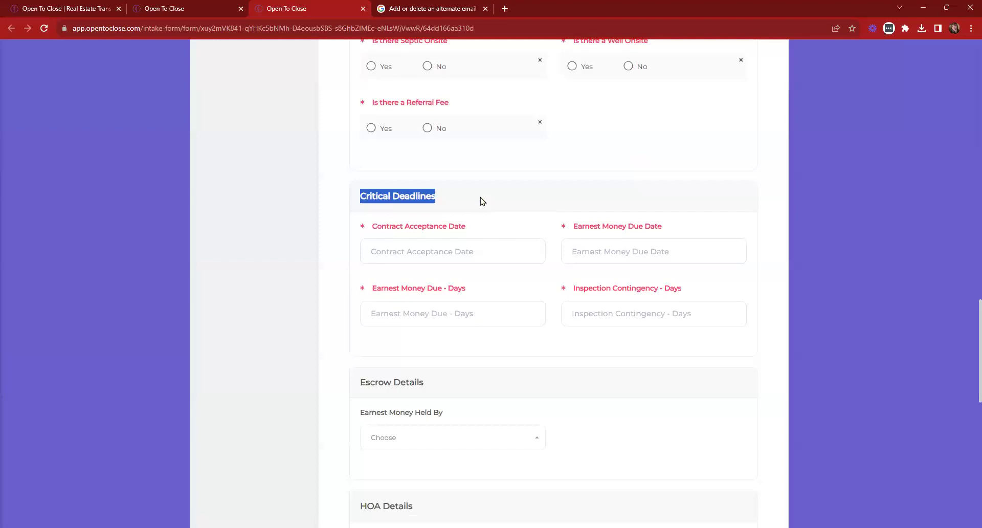
drag(569, 287, 671, 290)
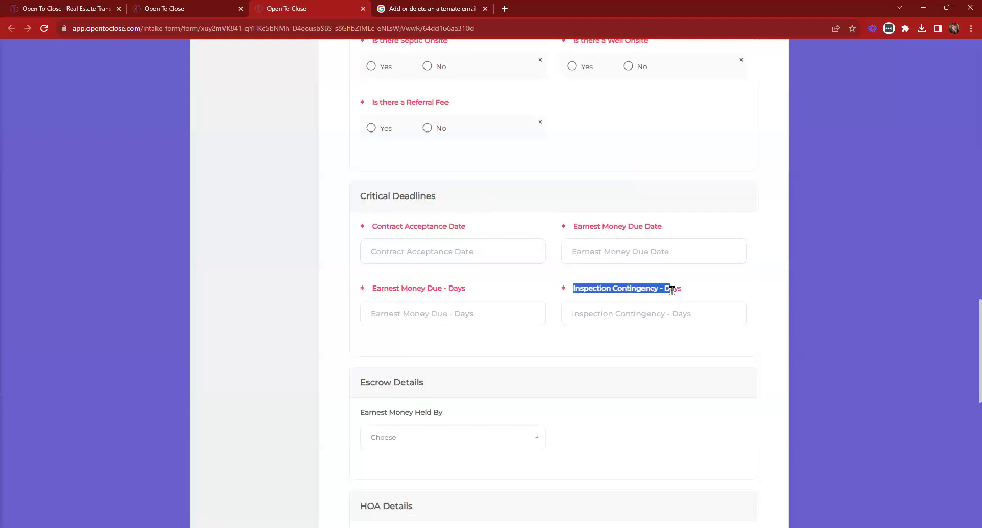
click(672, 290)
Check the new Inspection Details answer box, then cancel the previewed form and close its tab
scroll(561, 278, down, 10)
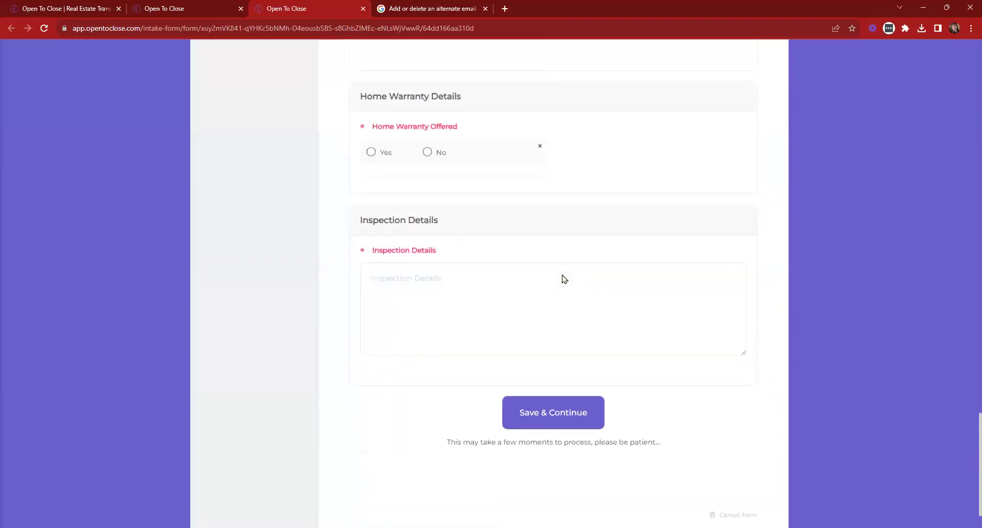
drag(374, 221, 486, 225)
click(491, 274)
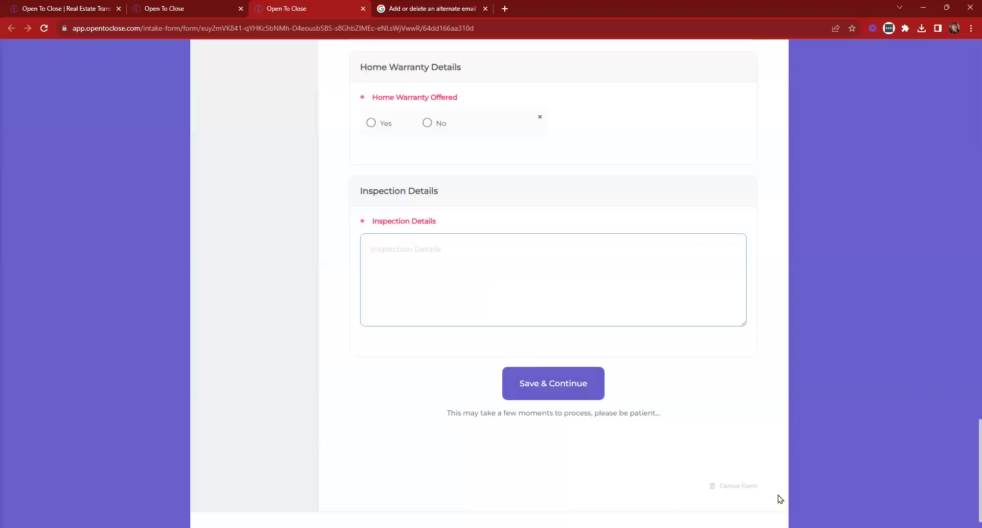
scroll(583, 200, up, 13)
scroll(592, 195, up, 6)
scroll(559, 245, down, 20)
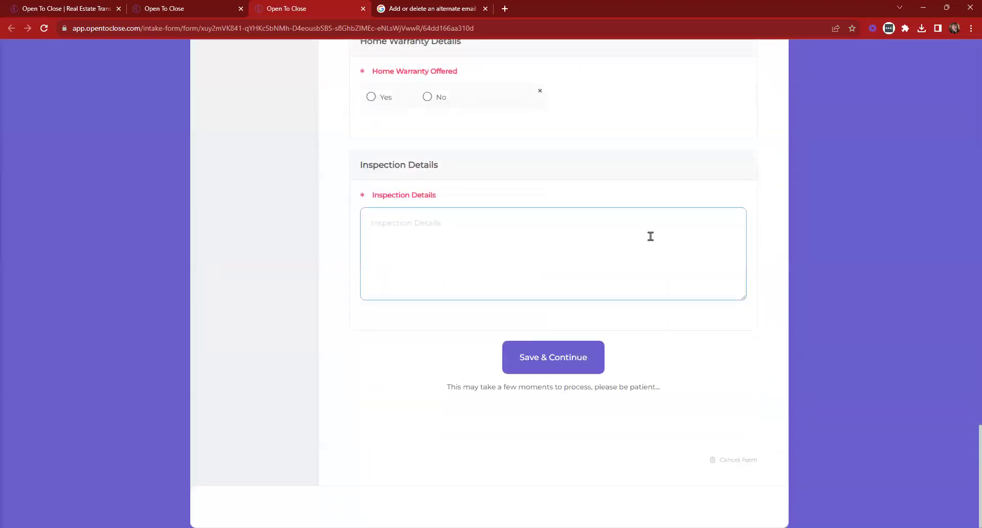
click(742, 462)
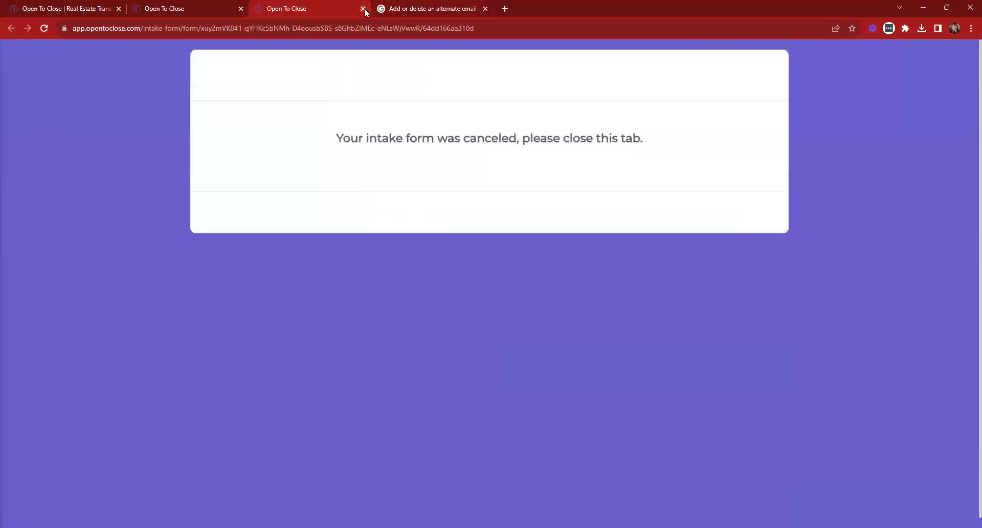
click(363, 9)
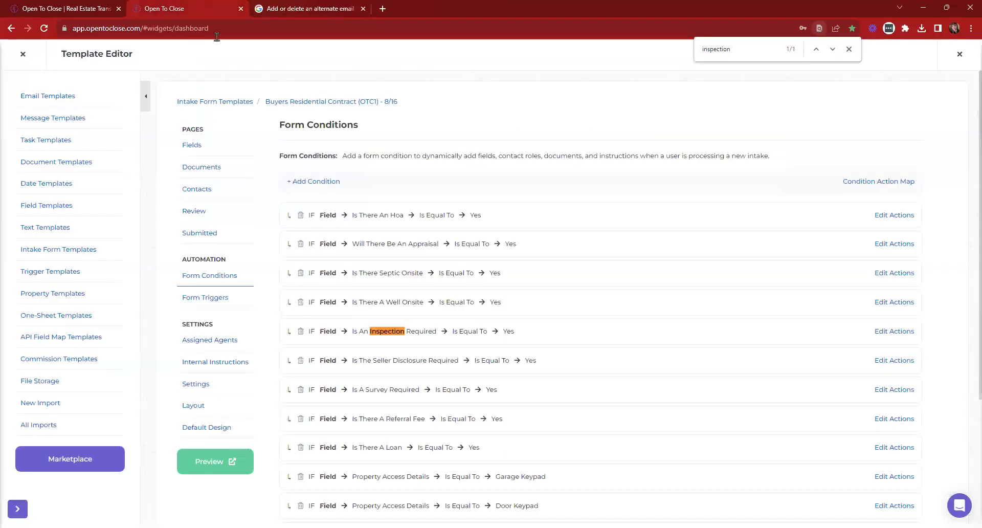
Dismiss the in-page search and close the Template Editor back to the Dashboard
click(849, 49)
click(22, 56)
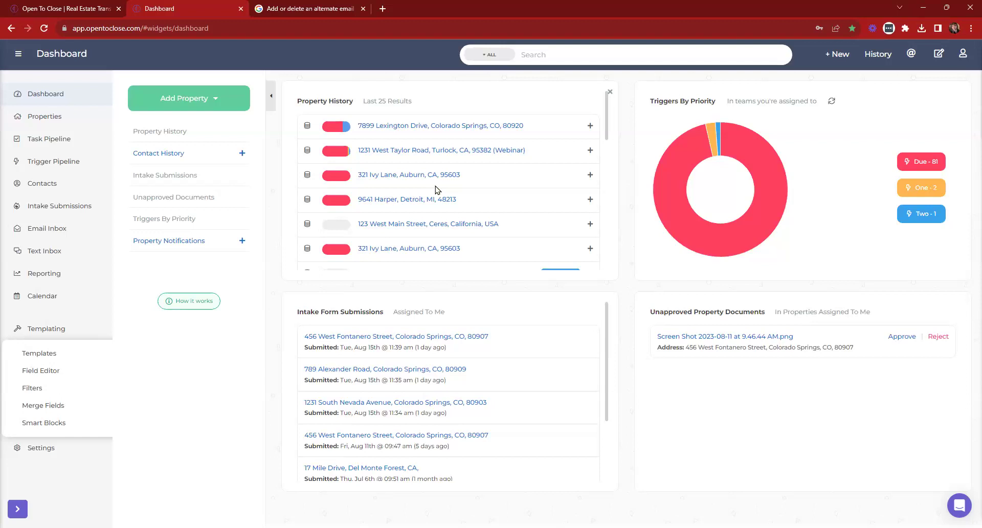
click(45, 445)
click(41, 377)
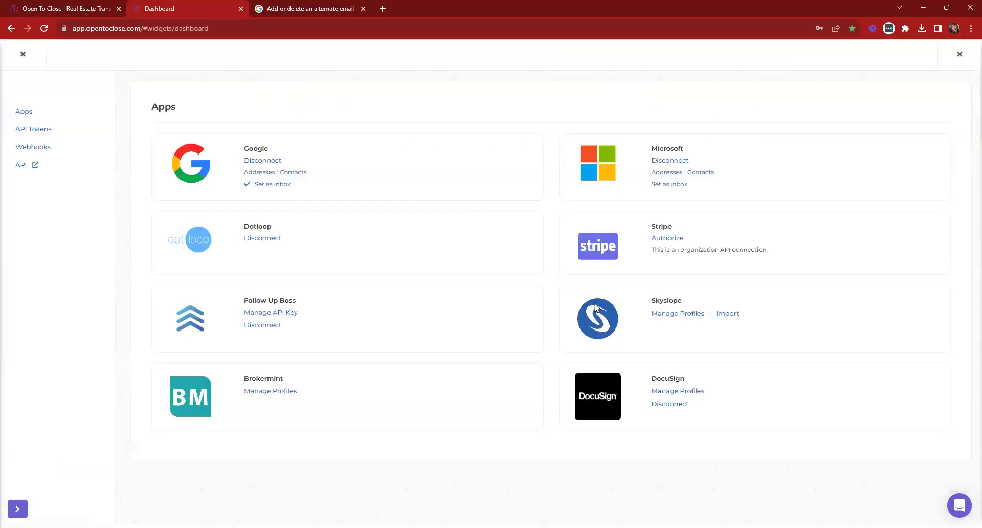
click(275, 313)
click(368, 306)
Impersonate the first agent from Organization & Users' Agents list and view their saved credentials
click(22, 53)
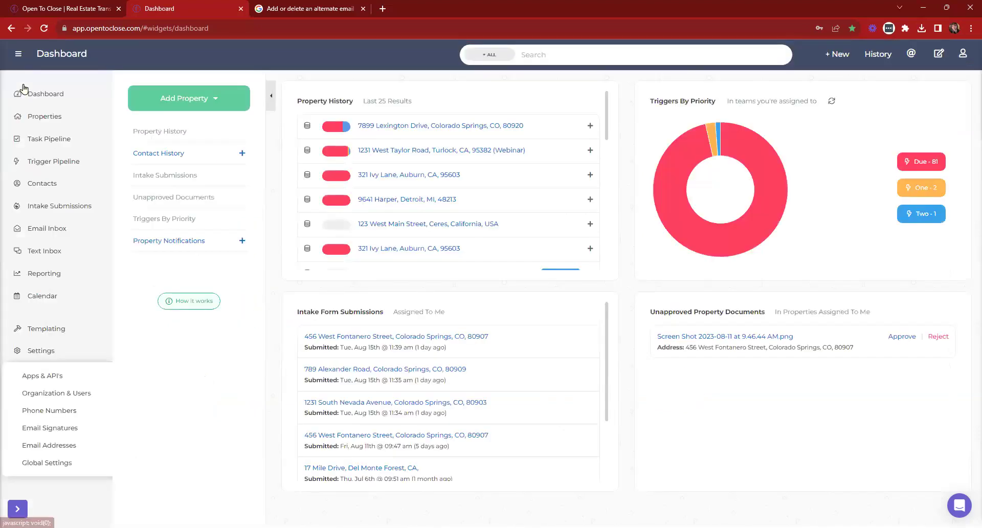
click(54, 393)
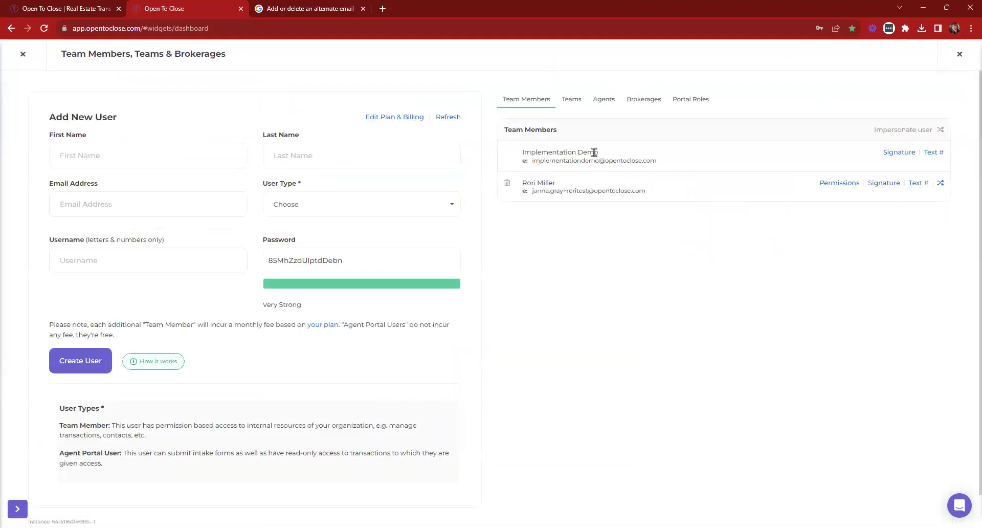
click(601, 100)
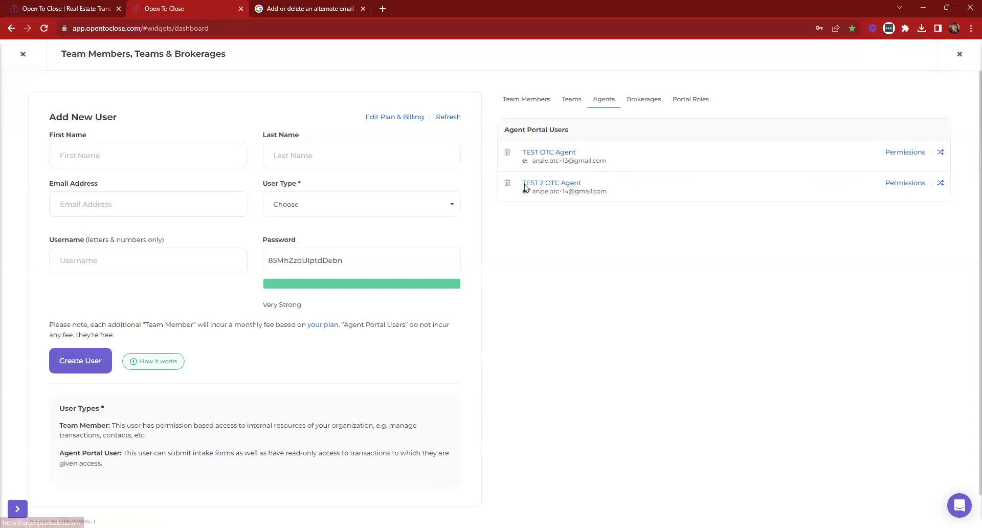
click(940, 151)
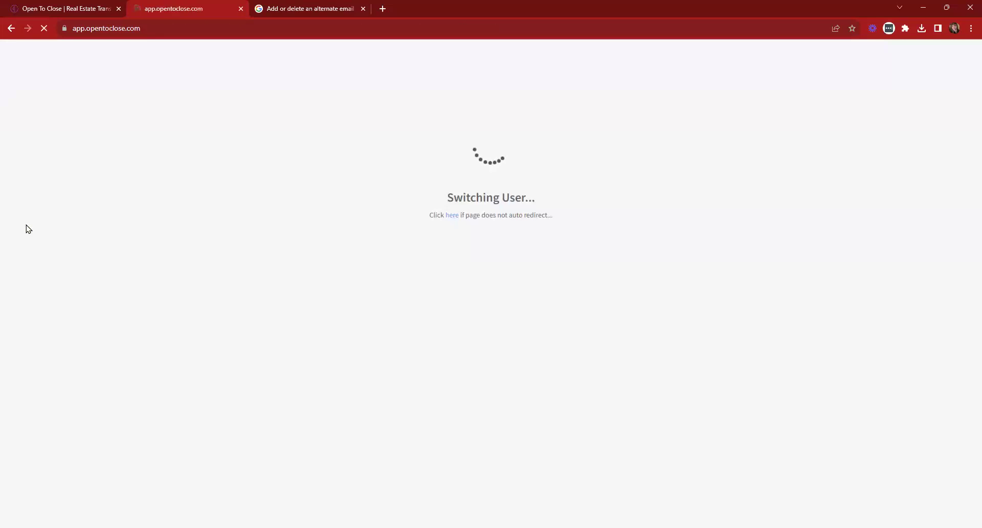
click(17, 157)
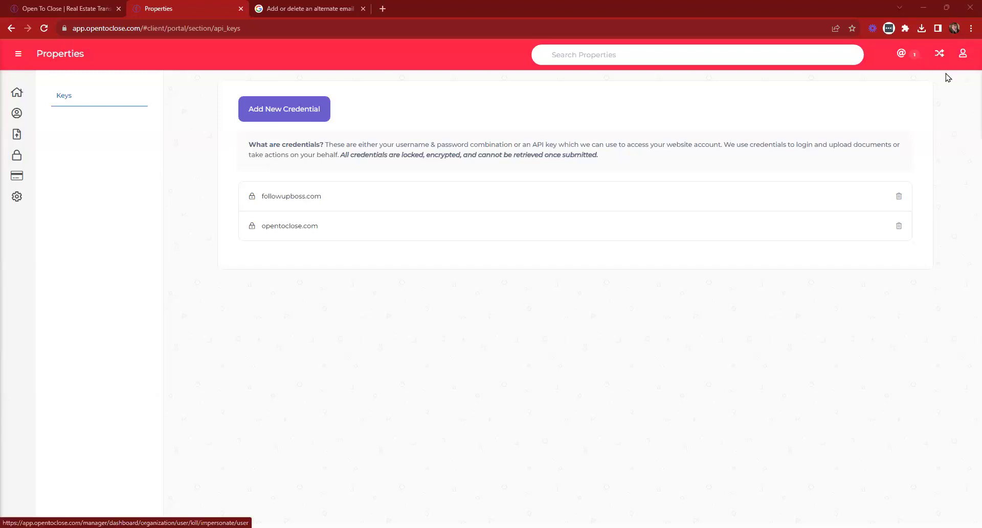
Switch back to the original user and open the Intake Form Templates list
click(939, 57)
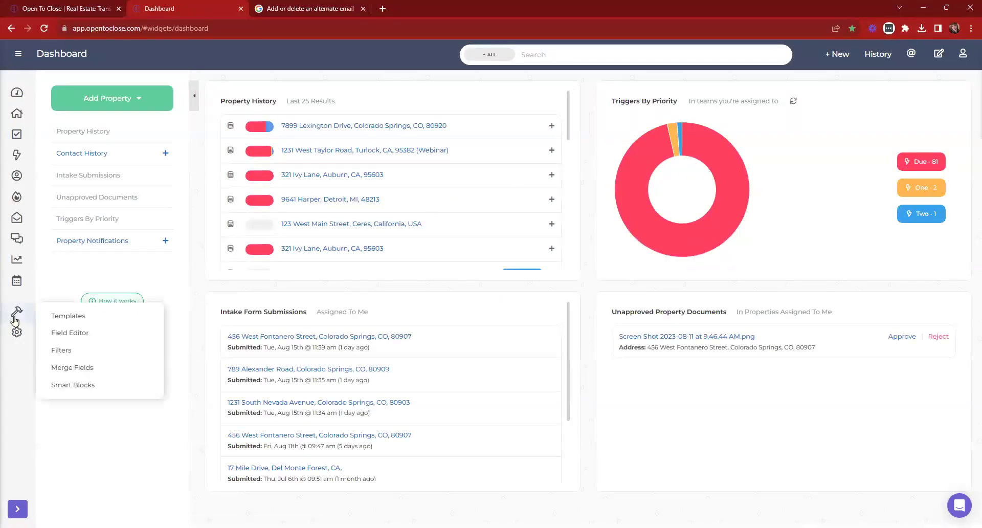
click(19, 56)
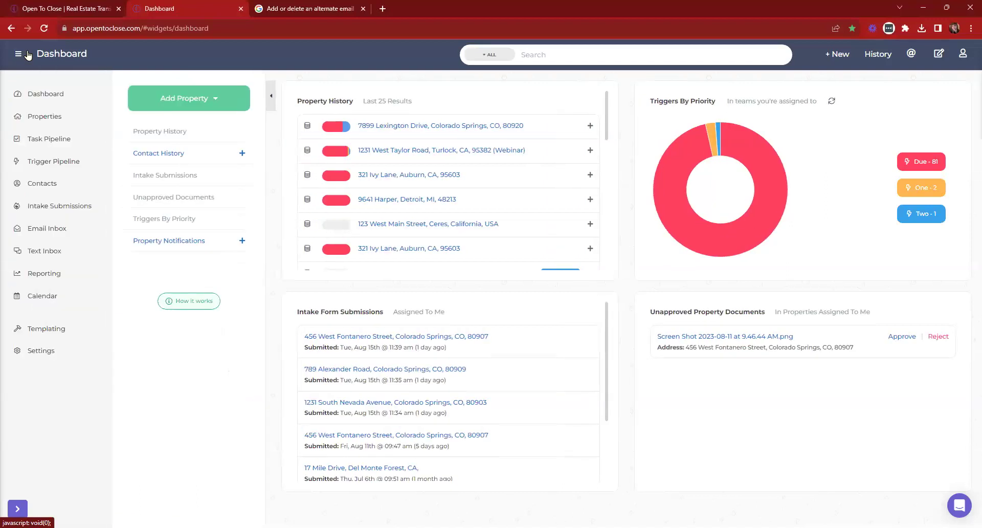
mouse_move(32, 333)
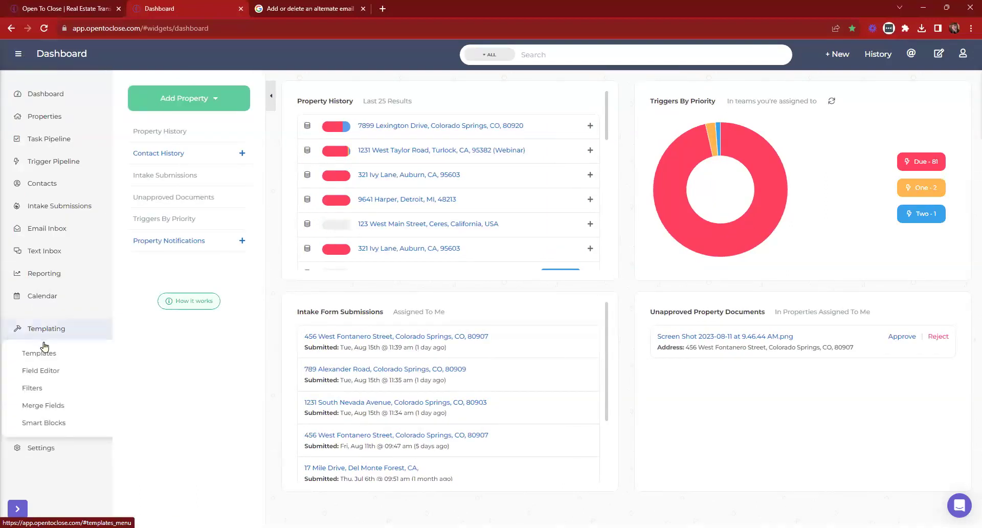
click(33, 353)
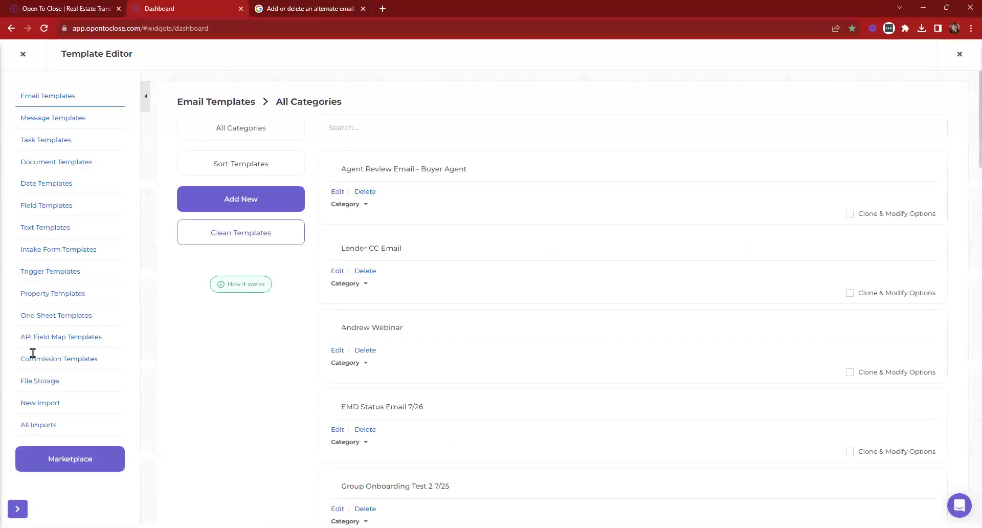
click(64, 252)
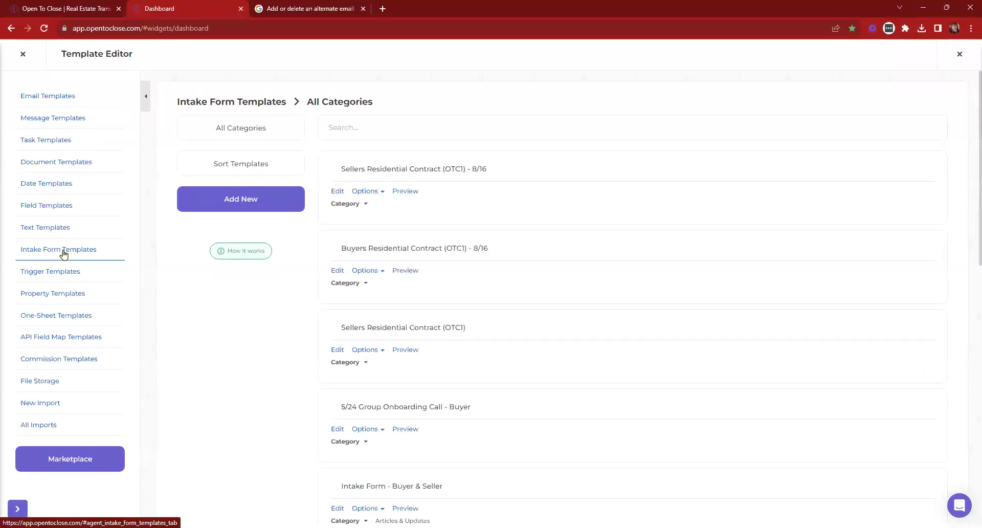
Create a new intake form template named "Buyer's Intake Form"
click(251, 209)
text(B)
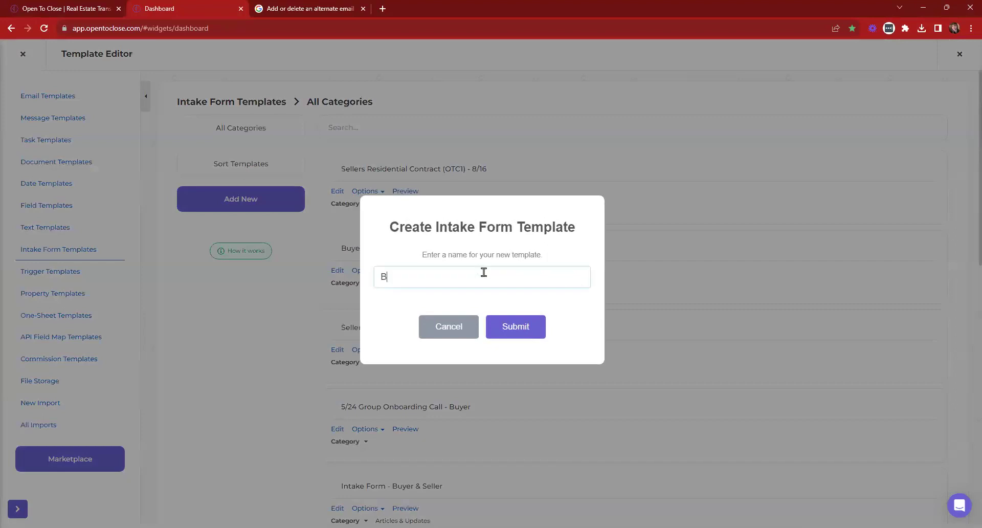
text(uyer's Intake Form)
key(BackSpace)
key(BackSpace)
text(rm)
click(509, 330)
Make Contract Acceptance Date an agent and internal field, and Appraisal Confirmed Date an agent field
scroll(332, 235, down, 3)
click(291, 246)
click(885, 247)
scroll(739, 294, down, 15)
scroll(738, 295, down, 5)
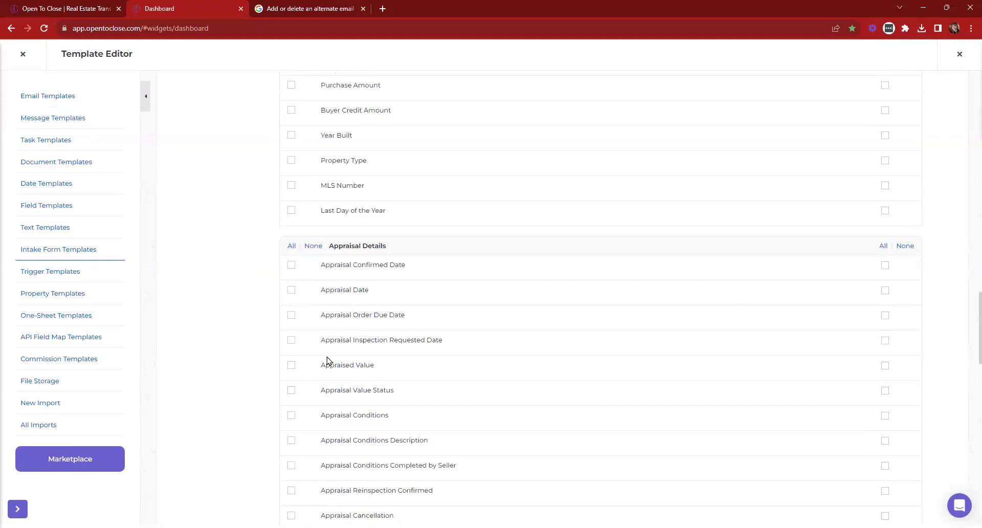
click(291, 265)
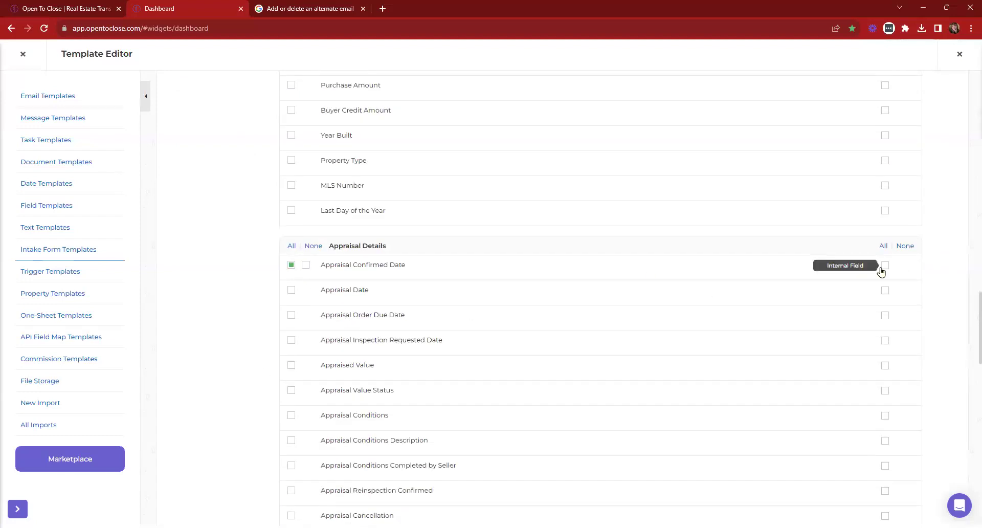
scroll(881, 271, up, 20)
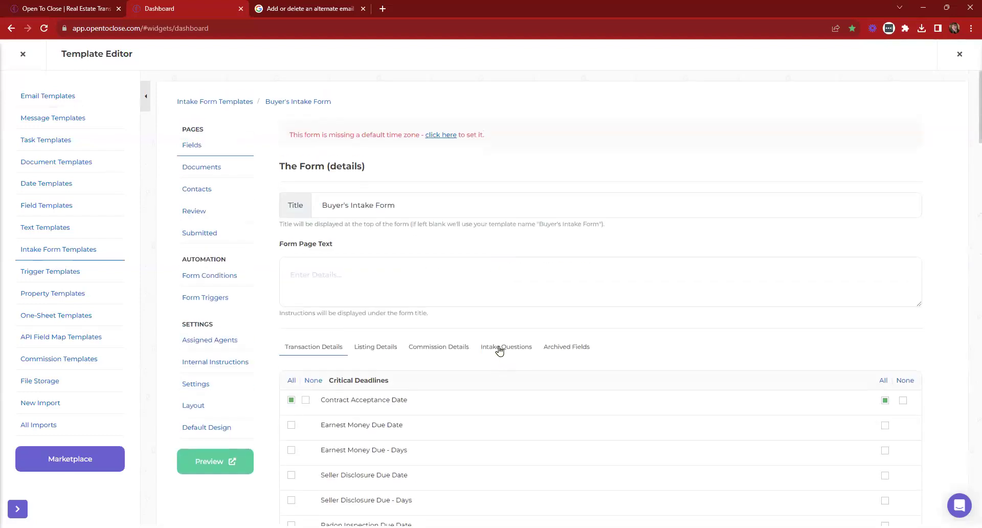
Add the septic, well and solar onsite intake questions and preview the form
click(506, 347)
scroll(548, 324, down, 8)
scroll(348, 184, up, 2)
click(291, 194)
click(291, 218)
click(291, 243)
scroll(358, 312, up, 3)
click(212, 311)
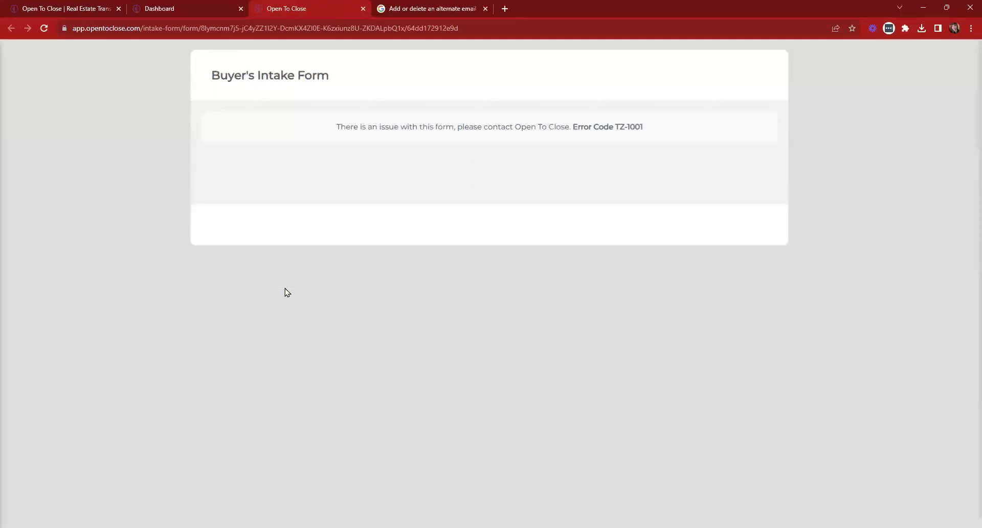
Inspect the missing time zone warning and the preview's TZ-1001 error code
click(159, 7)
scroll(483, 200, up, 3)
drag(496, 137, 278, 138)
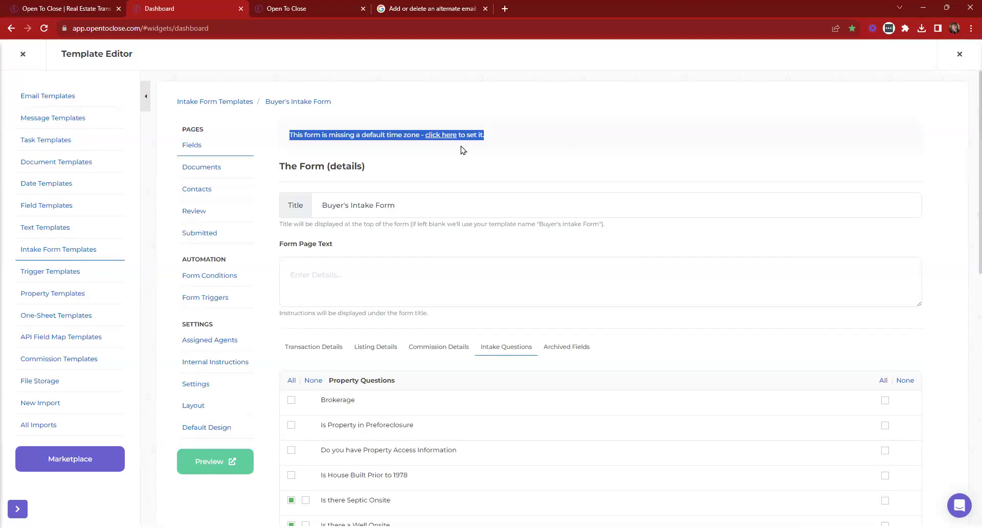
click(306, 6)
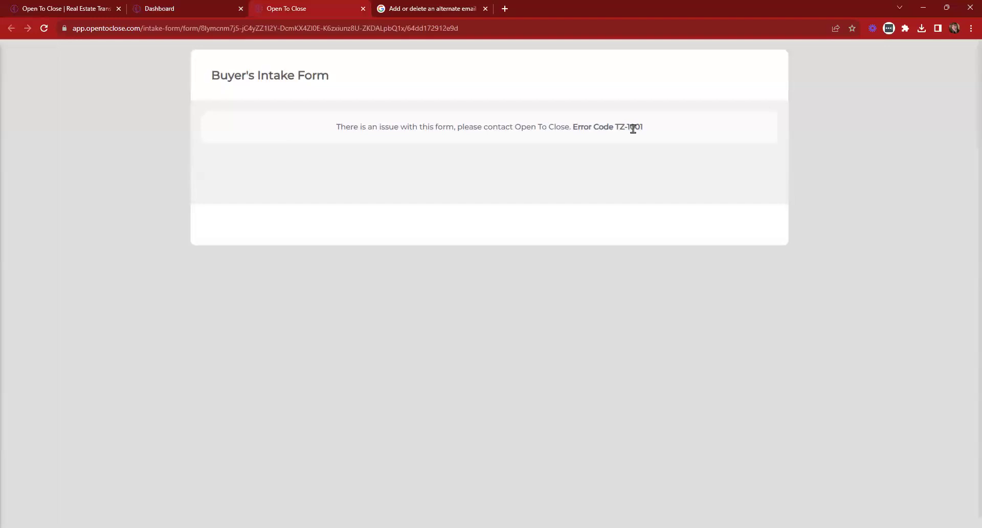
drag(569, 127, 650, 251)
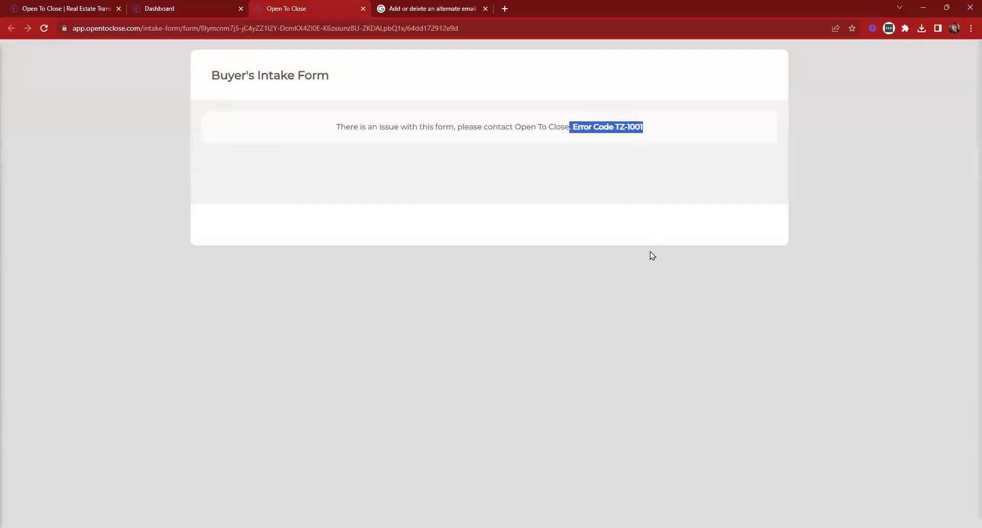
click(192, 8)
Set the intake form's time zone to Pacific Time (US & Canada) - PDT
click(407, 155)
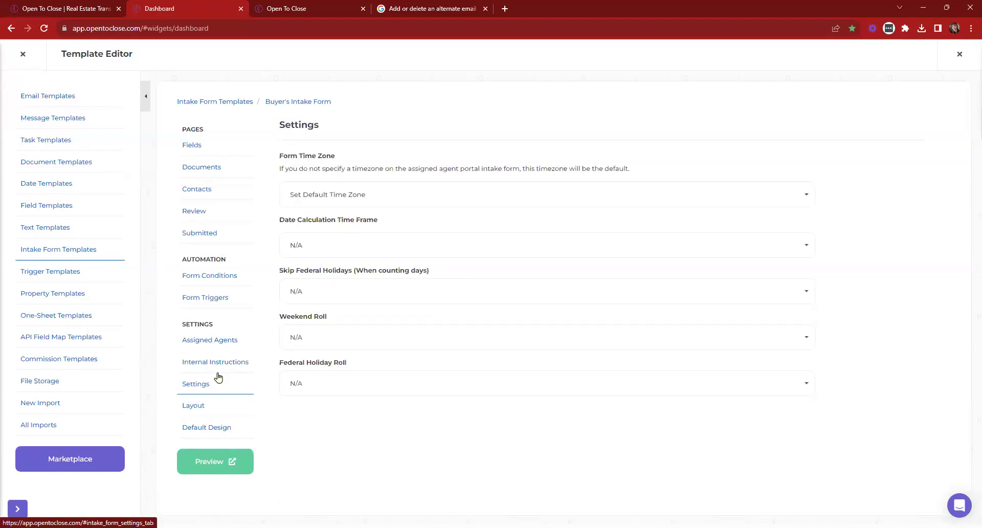
click(367, 204)
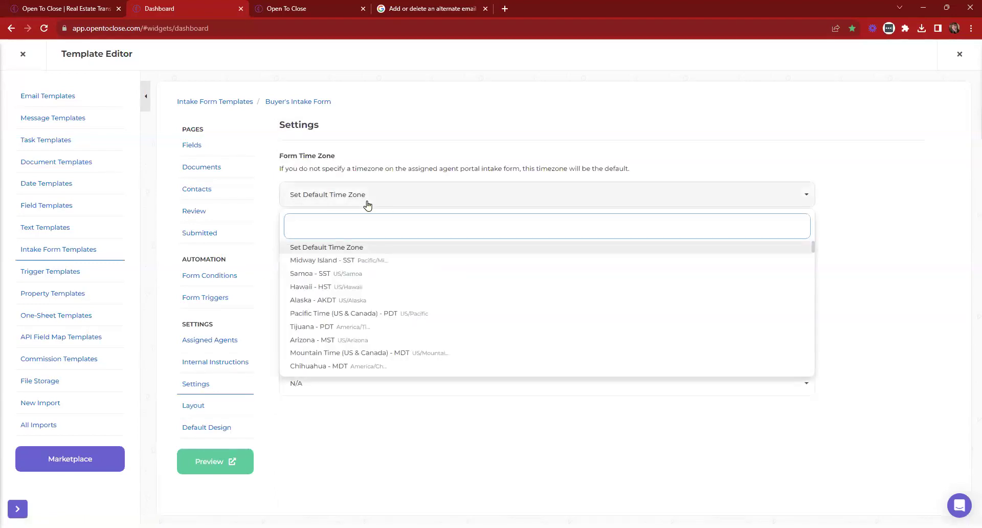
key(Escape)
click(193, 146)
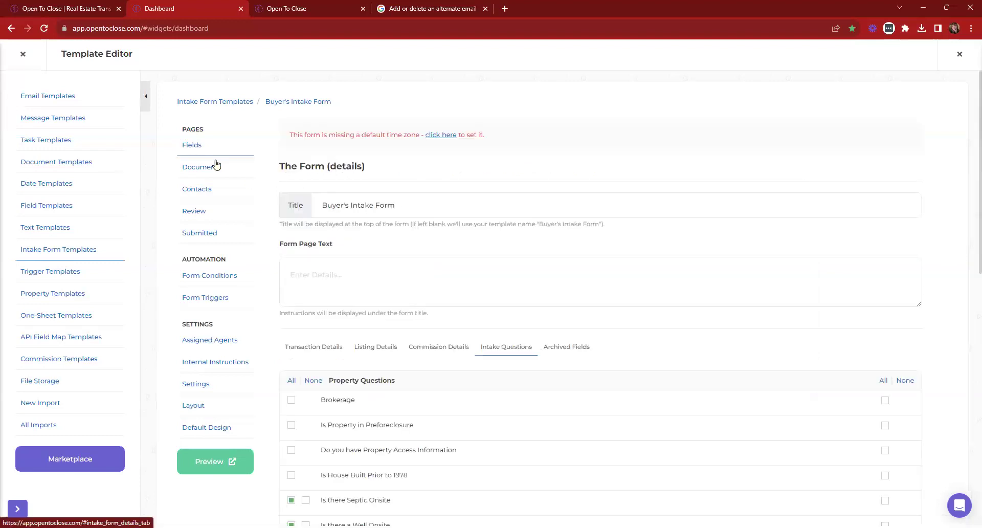
click(448, 135)
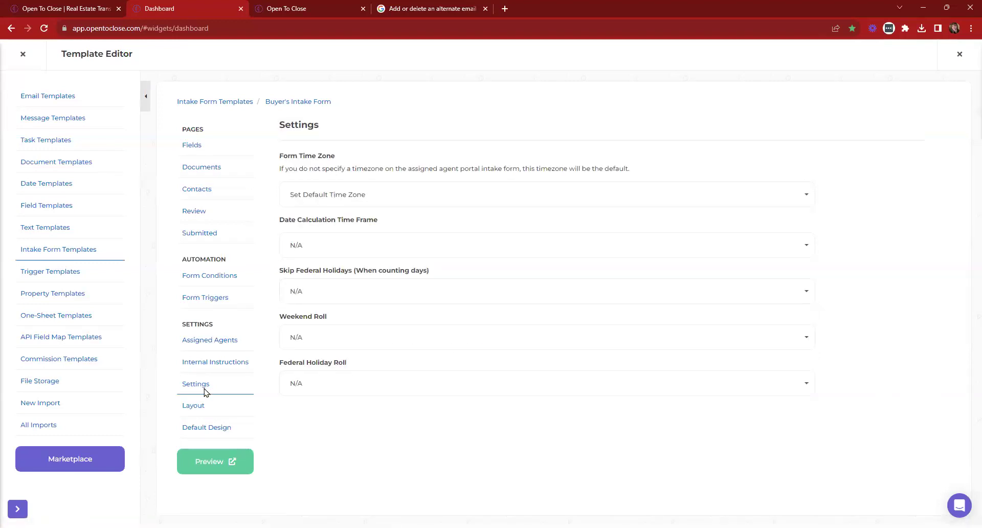
click(351, 201)
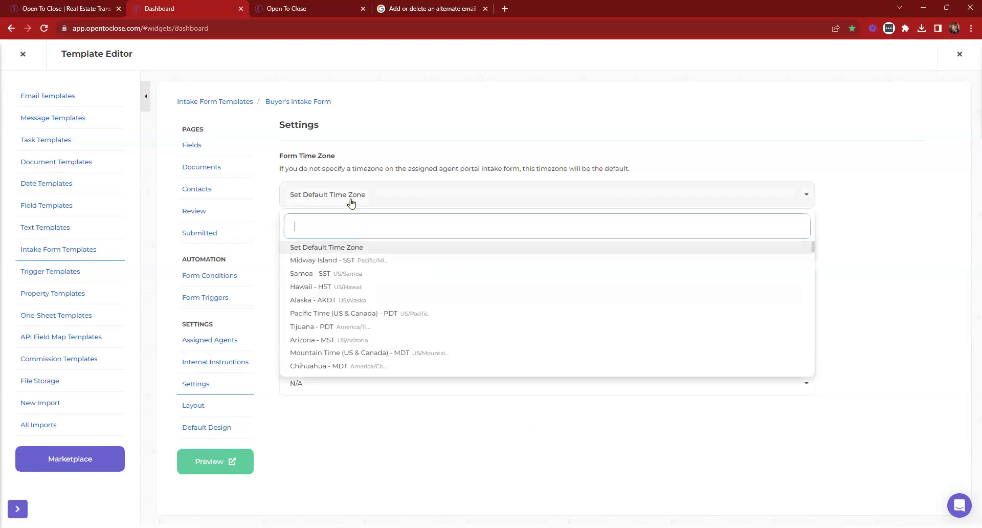
click(345, 314)
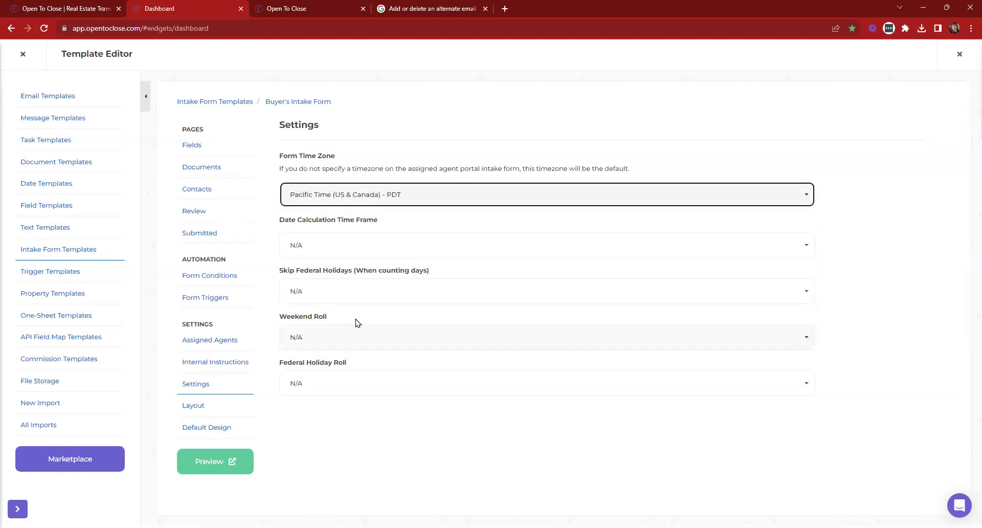
Close the error page, preview the form again, then close it and the Template Editor for the Dashboard
click(308, 5)
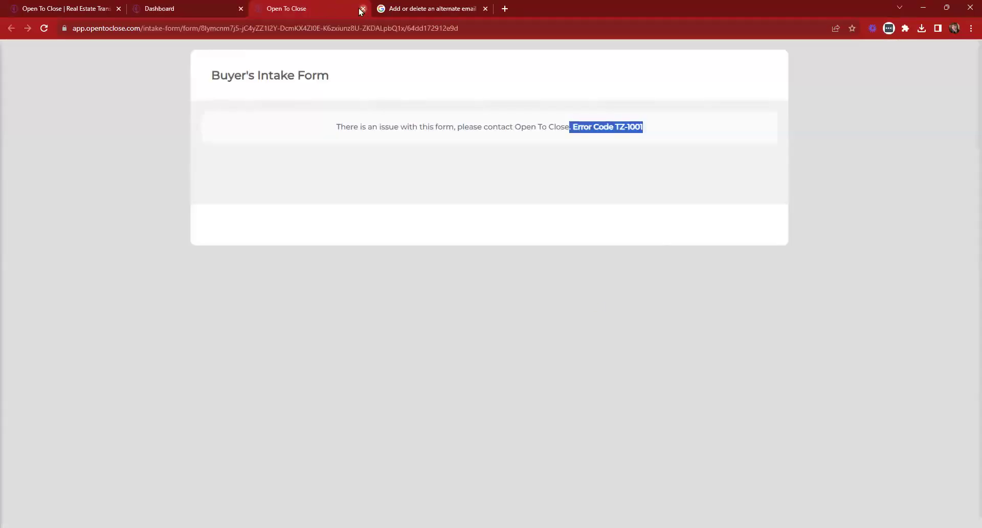
click(362, 9)
click(215, 462)
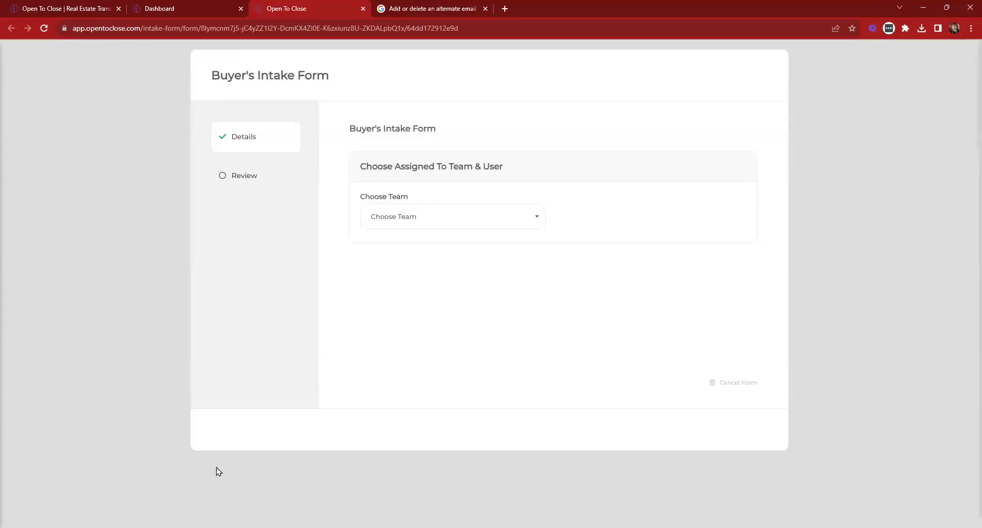
key(ctrl+w)
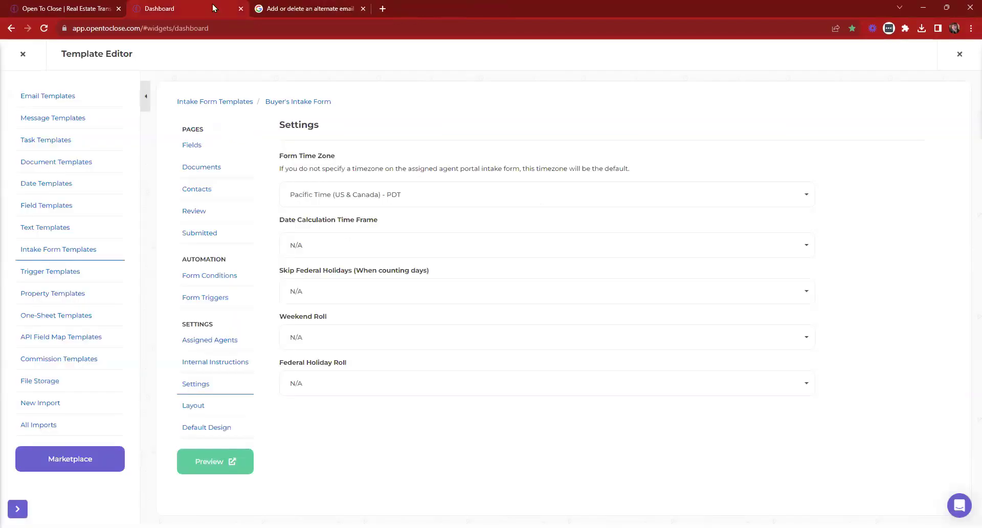
click(23, 54)
click(64, 96)
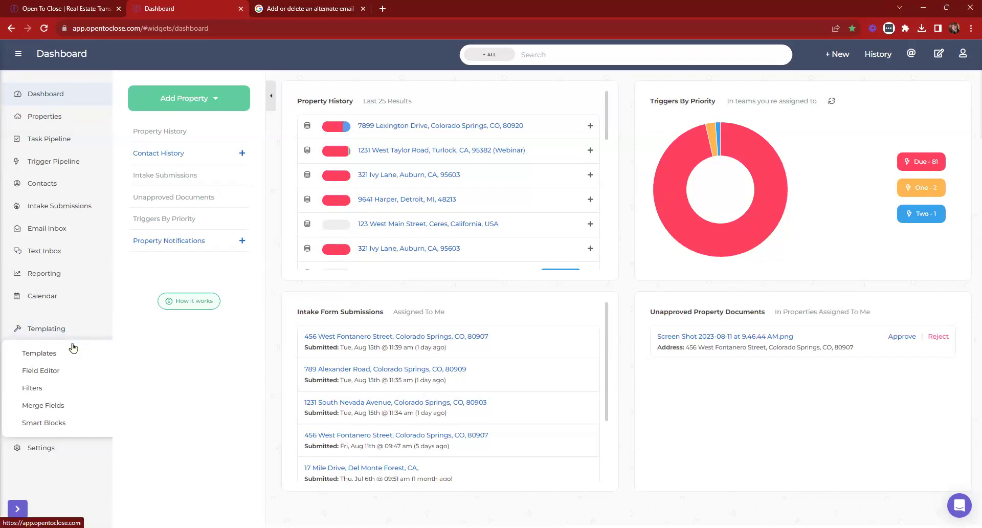
Edit the first Document Template and show its File Buttons settings
click(48, 162)
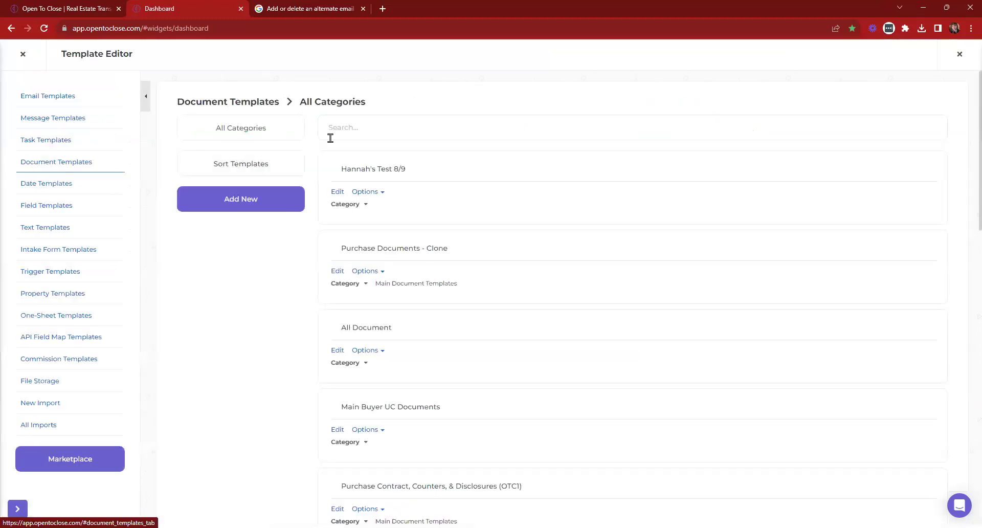
click(336, 192)
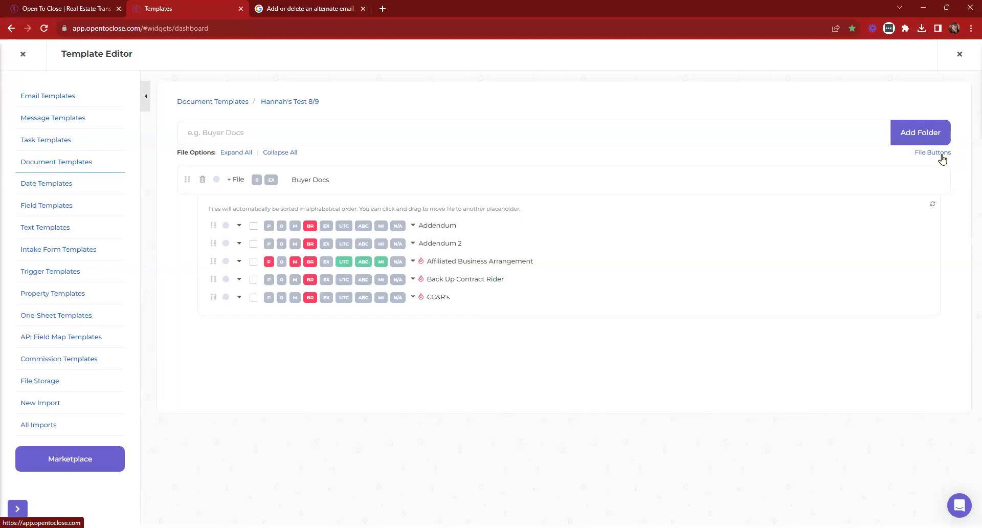
click(942, 160)
scroll(646, 346, down, 2)
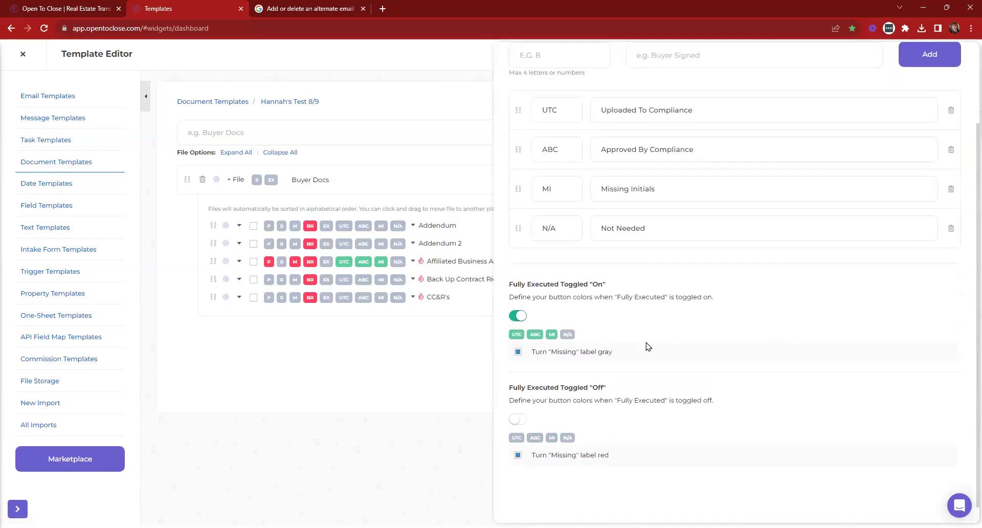
Cycle the Fully Executed On row's MI chip through colours back to green, then close the File Buttons panel
click(551, 335)
click(551, 334)
click(551, 334)
click(551, 335)
scroll(624, 331, up, 1)
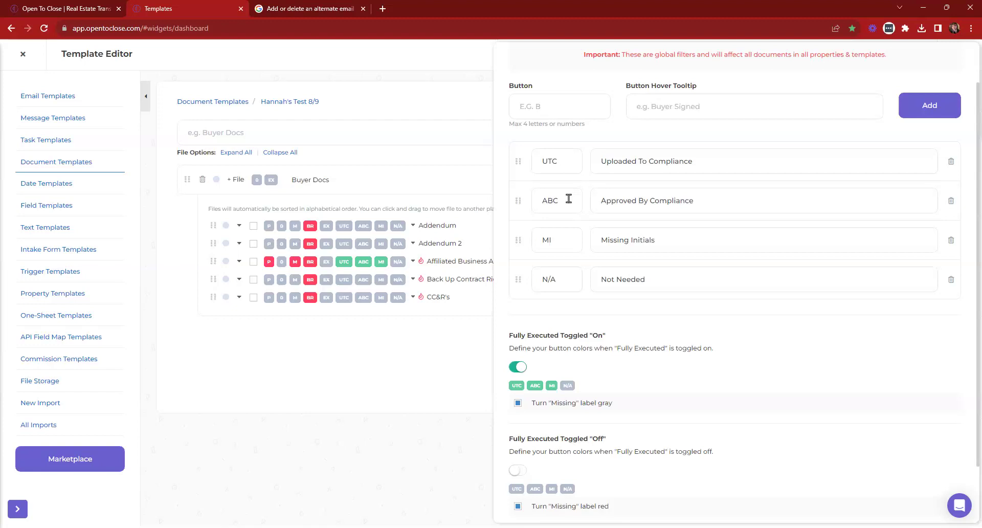
scroll(569, 198, down, 2)
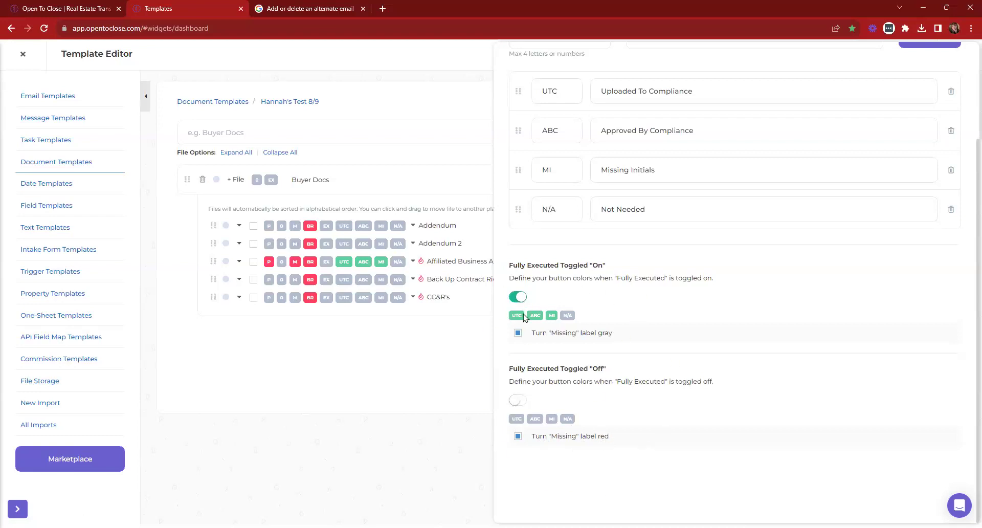
scroll(598, 394, up, 10)
click(609, 72)
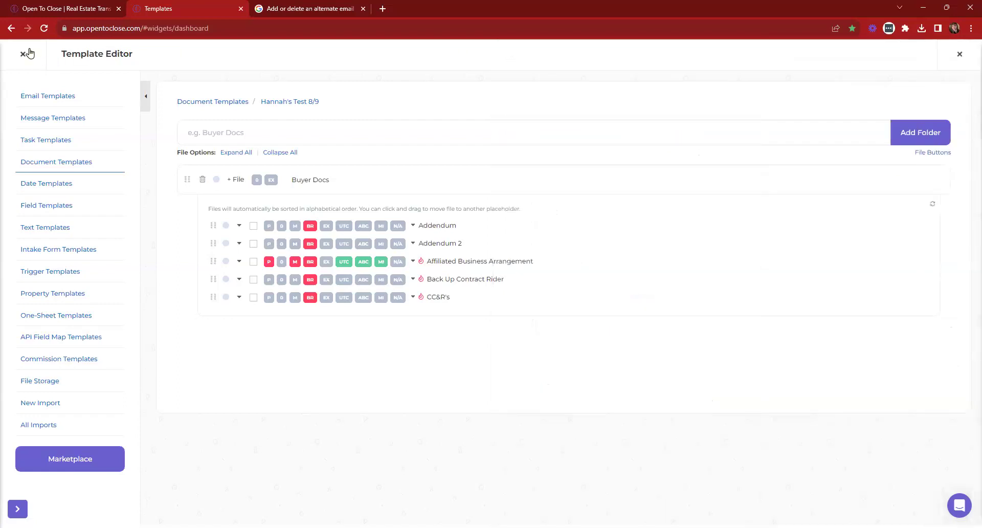
click(22, 54)
click(453, 151)
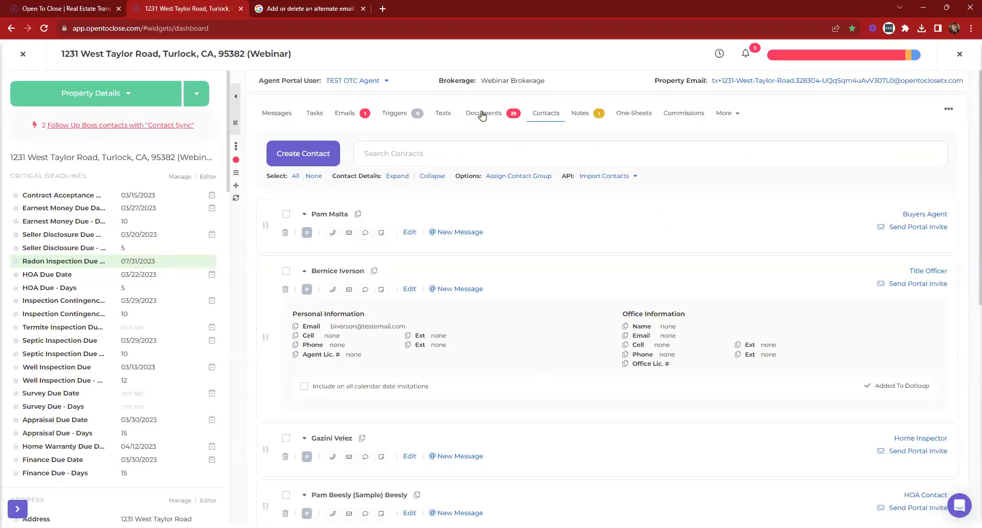
click(482, 115)
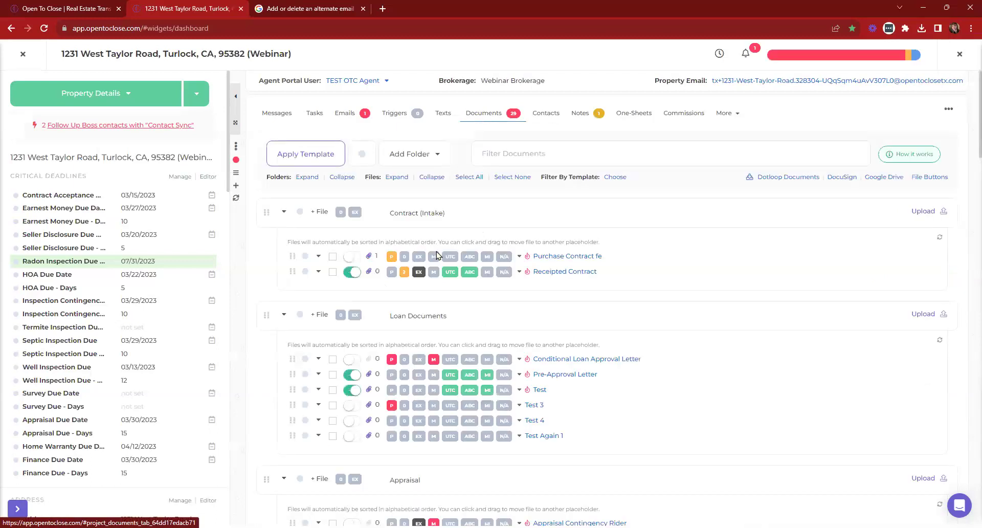
scroll(415, 269, down, 3)
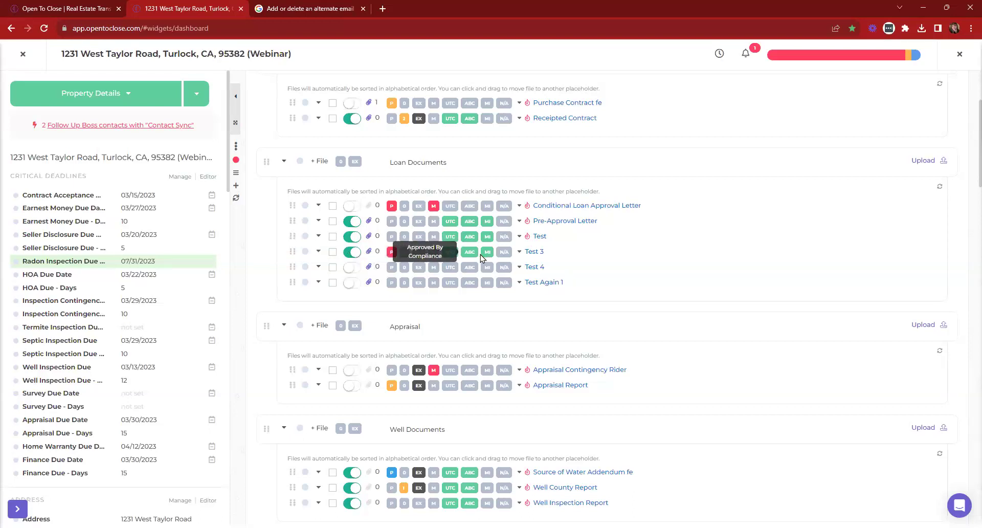
click(352, 252)
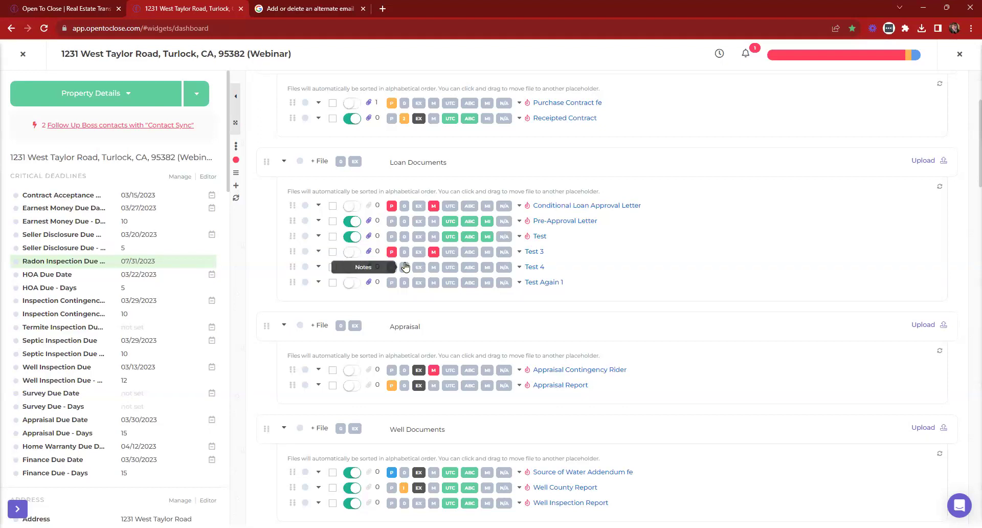
click(391, 255)
click(392, 255)
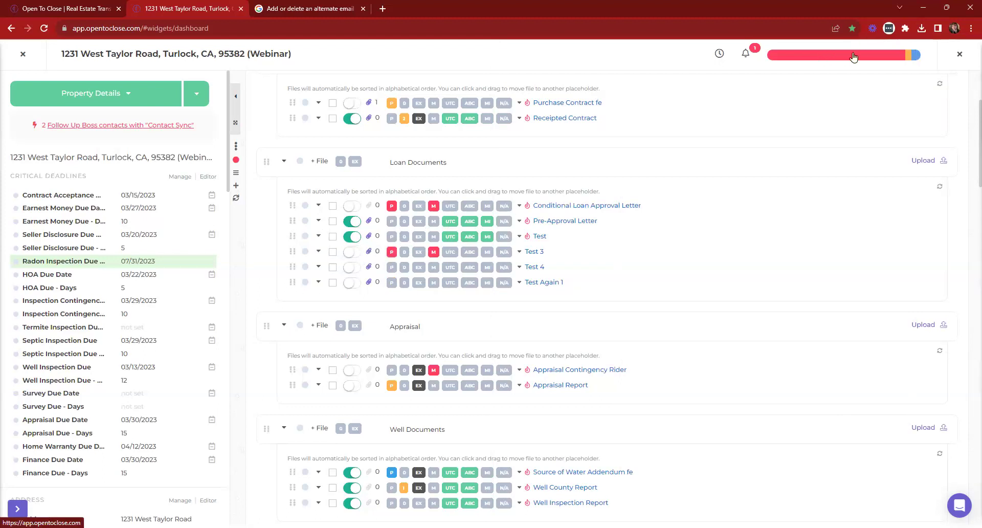
Open the property's priorities overview, refresh its Documents section, and choose Edit Documents
click(828, 60)
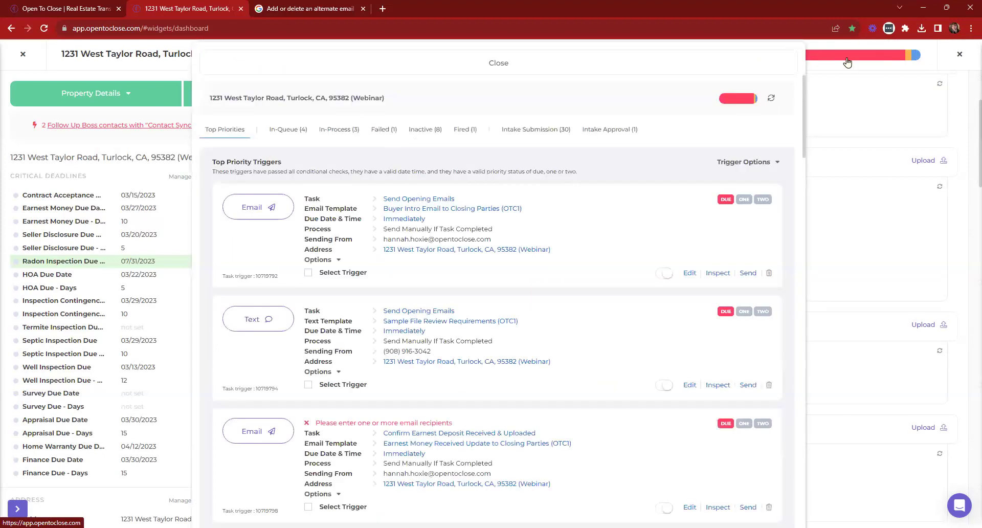
scroll(534, 125, down, 20)
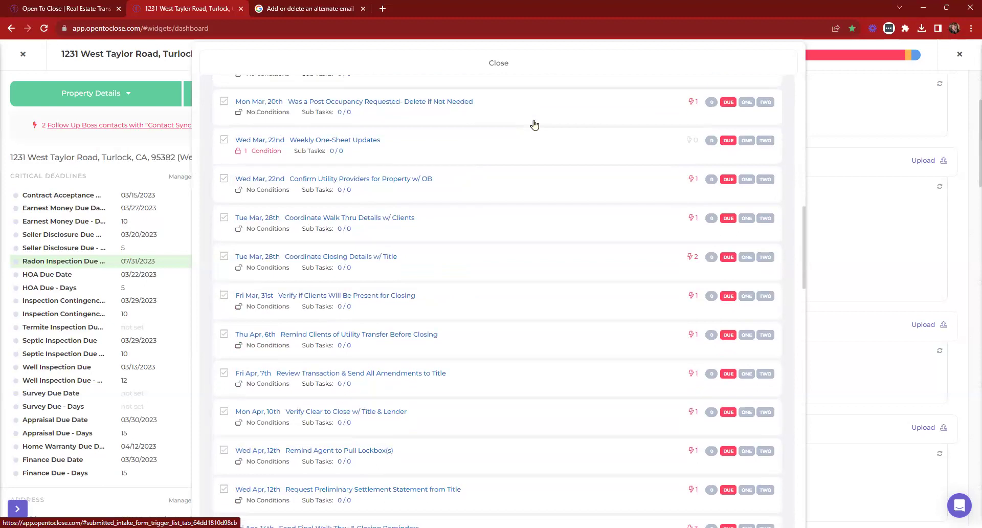
scroll(530, 125, down, 8)
scroll(477, 132, up, 2)
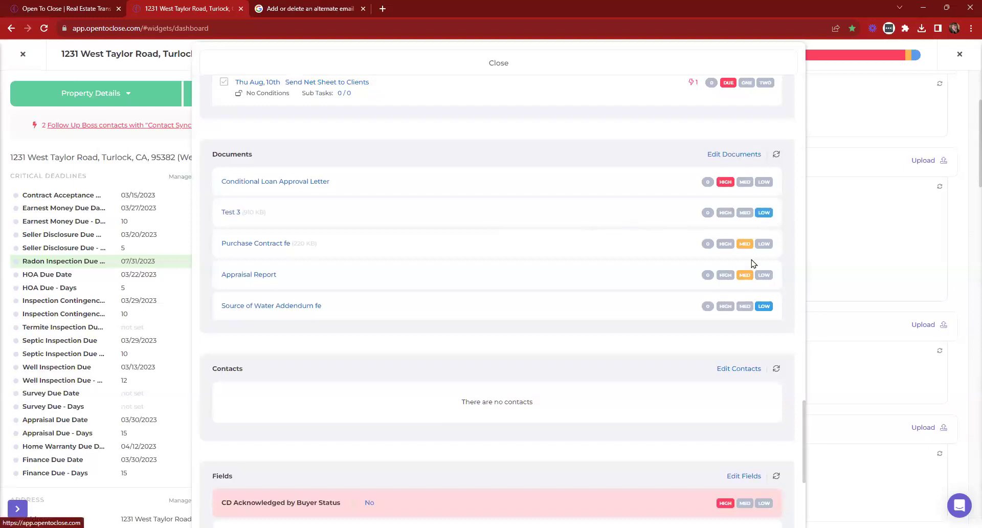
click(776, 155)
scroll(759, 273, down, 15)
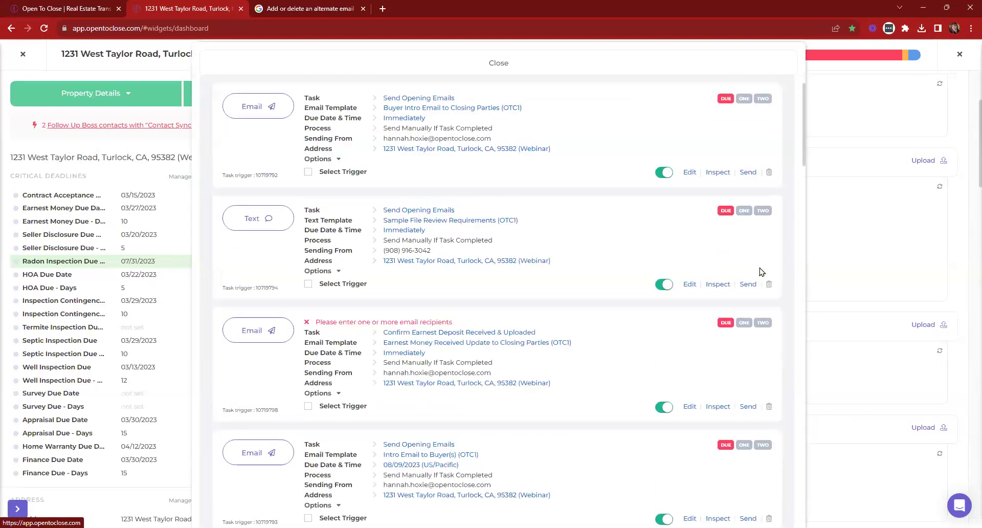
scroll(765, 261, up, 3)
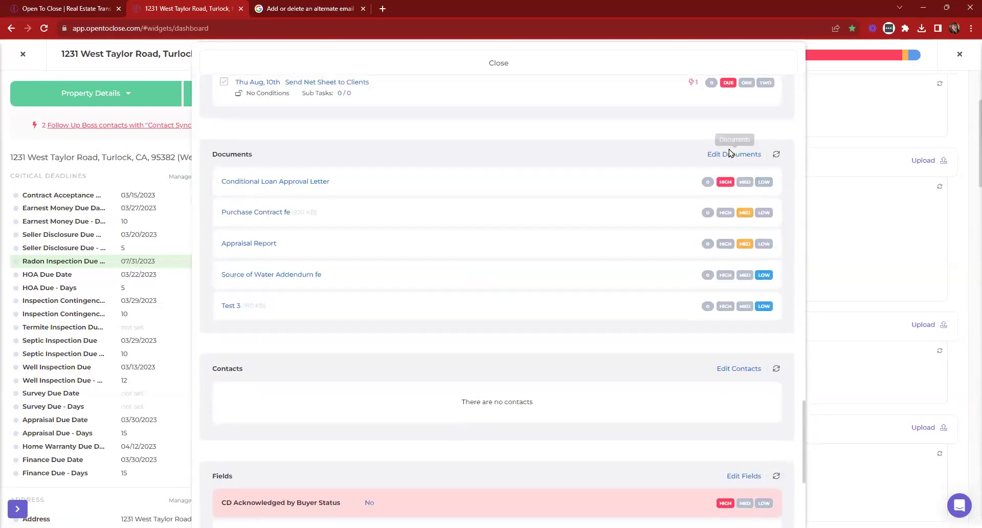
click(726, 156)
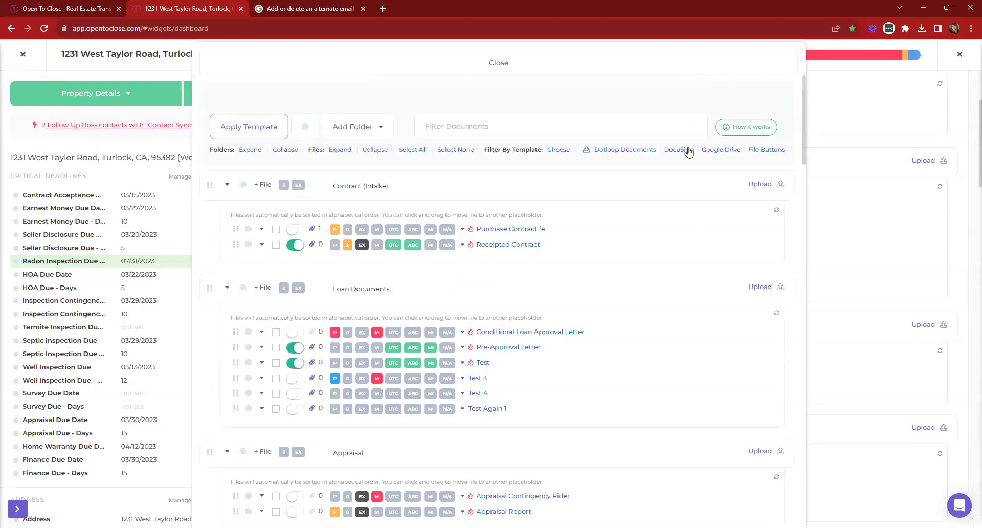
Set the Test document's priority to LOW, then HIGH, clearing each so it ends unprioritised
scroll(306, 284, down, 2)
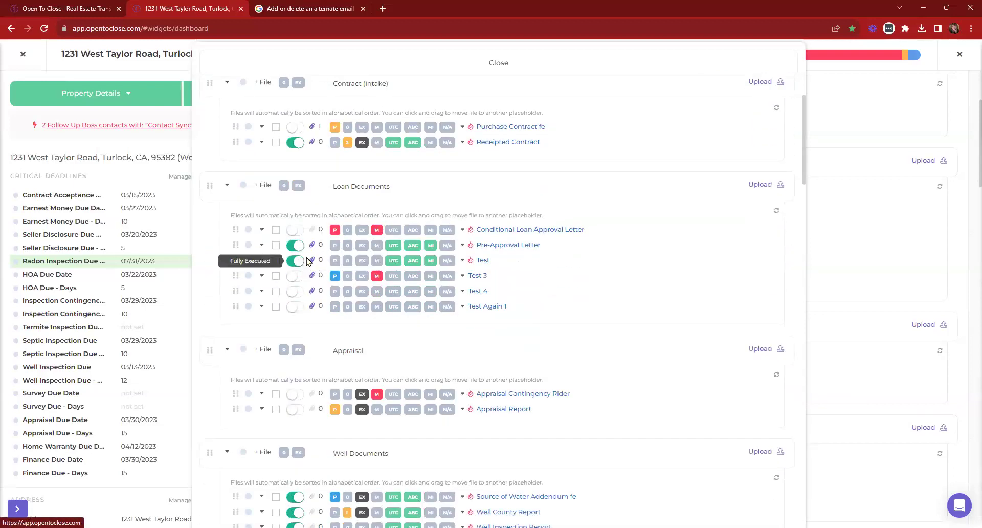
click(335, 265)
click(390, 276)
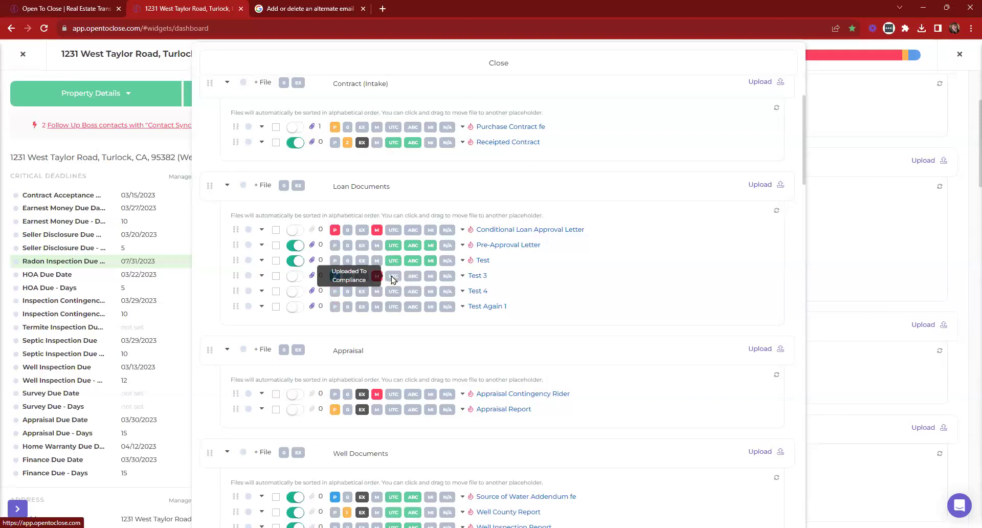
click(335, 263)
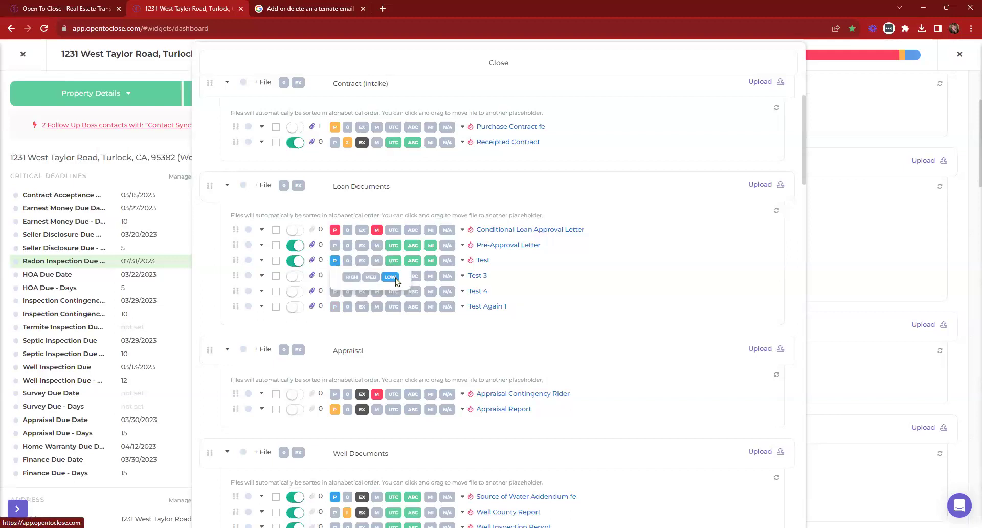
click(391, 278)
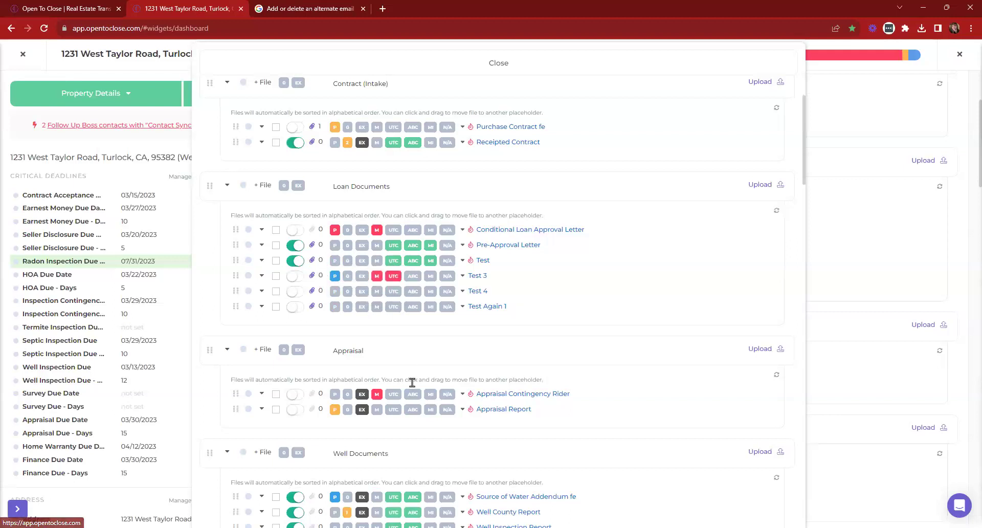
click(335, 260)
click(352, 278)
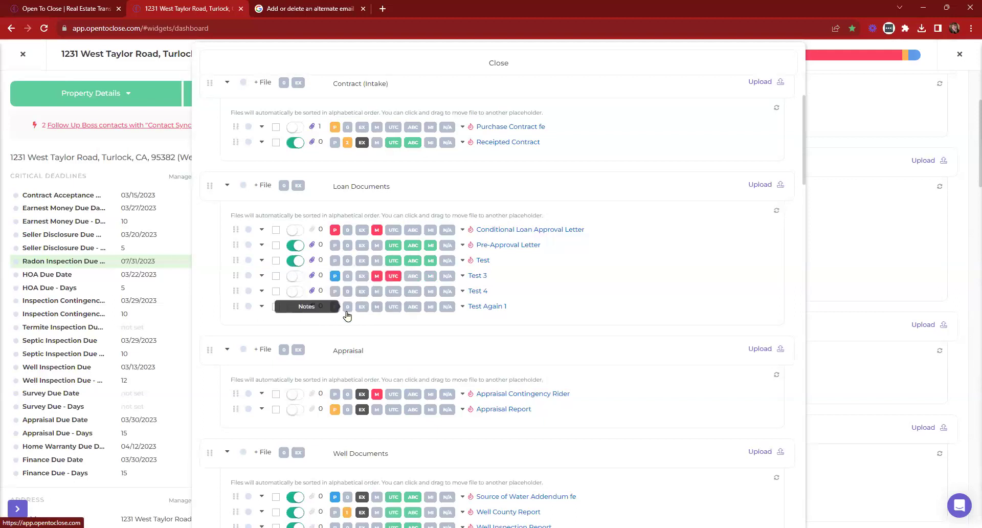
click(335, 262)
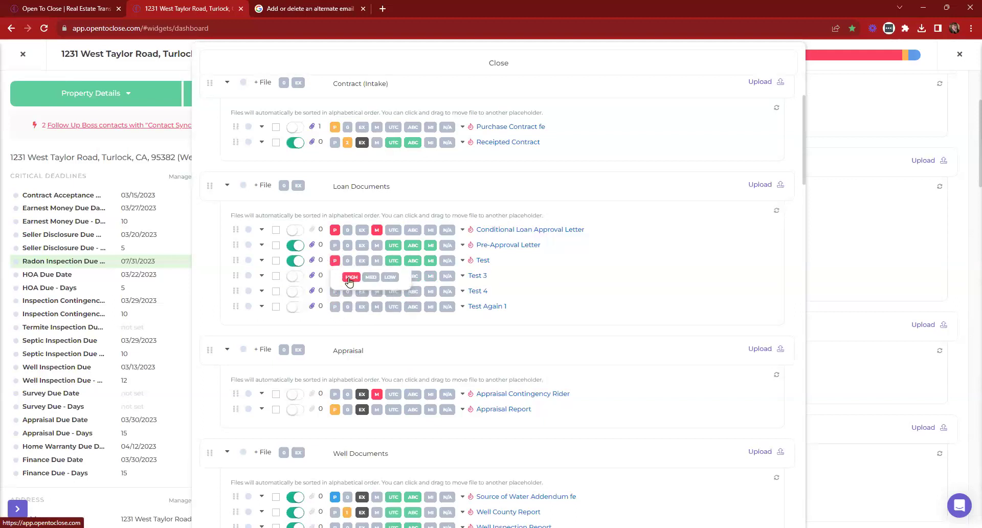
click(348, 279)
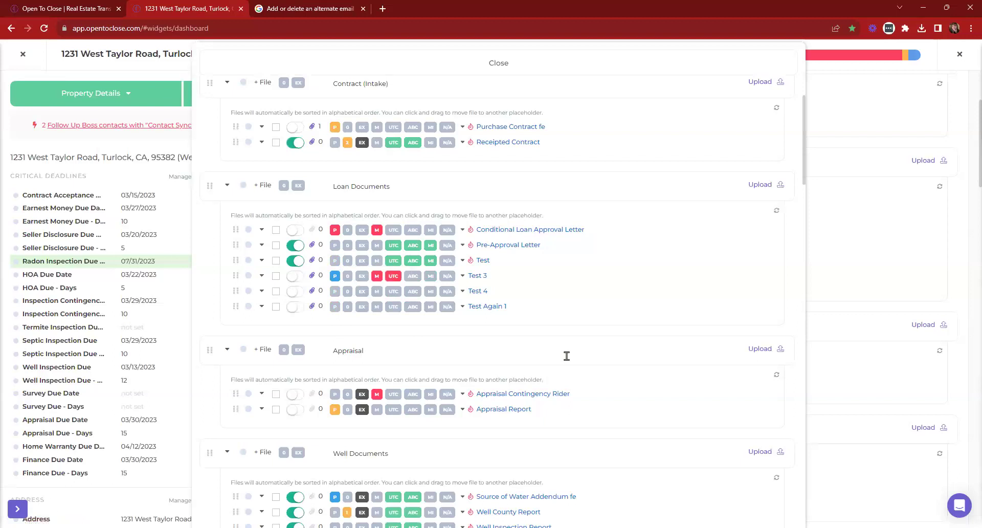
Mark Test 3 Fully Executed, clear its LOW priority, and close the document editing panel
click(292, 277)
click(335, 276)
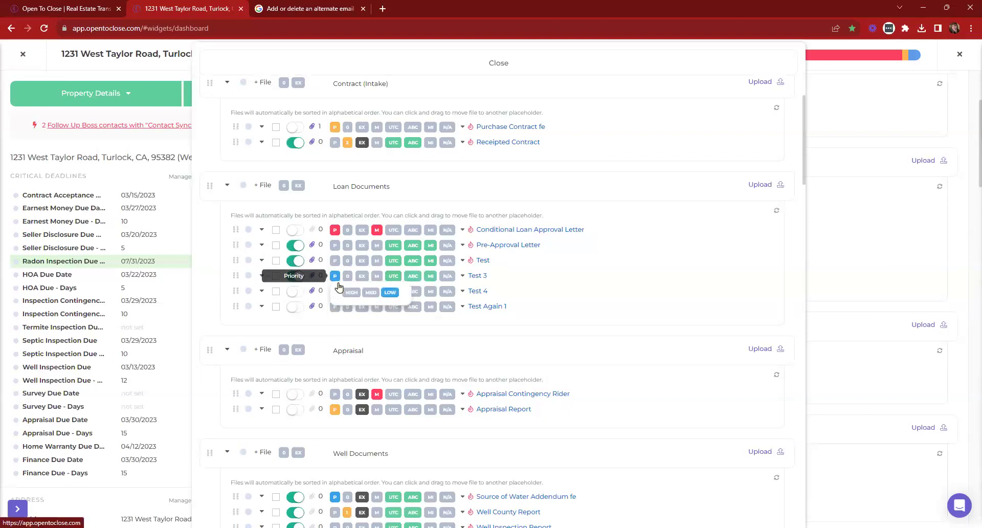
click(399, 297)
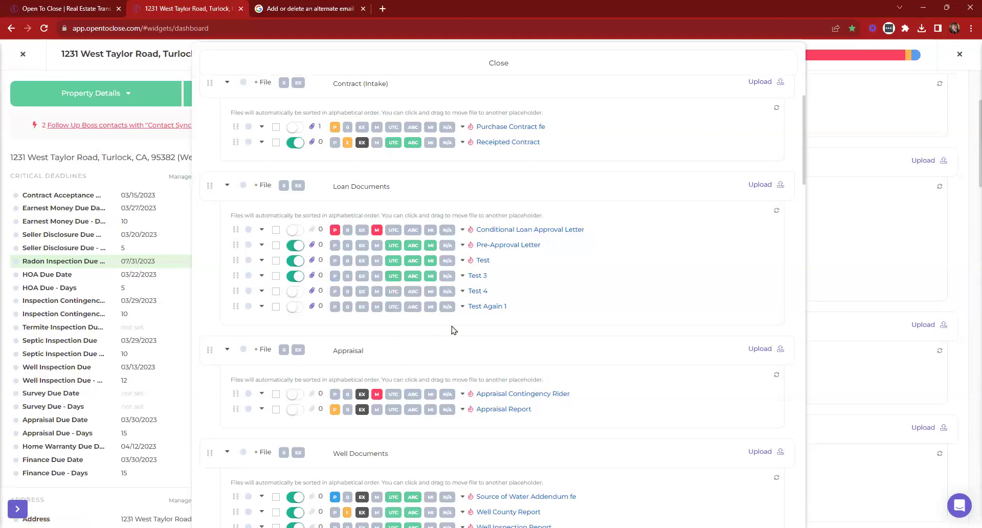
scroll(567, 311, up, 2)
click(416, 64)
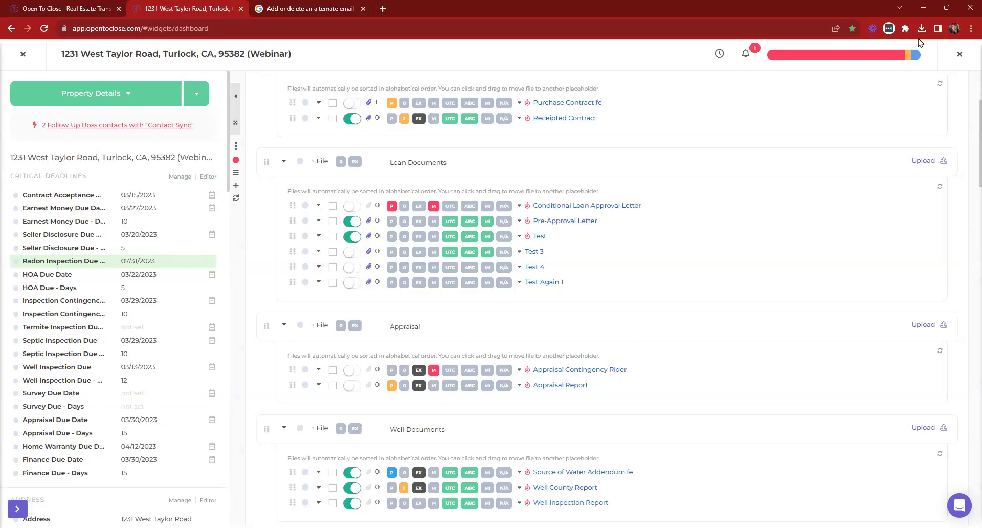
scroll(670, 284, up, 3)
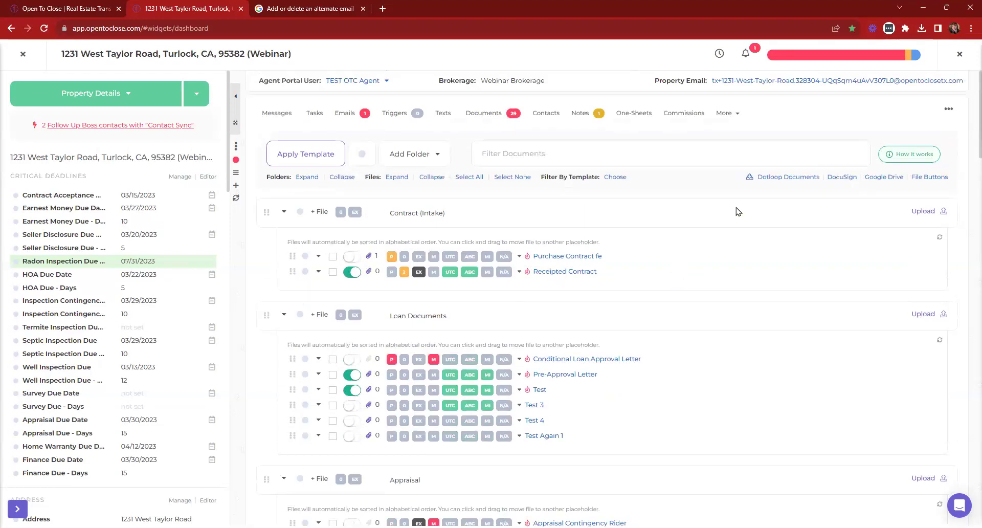
Close the property detail view and open the Idea Lab from the account menu
click(960, 55)
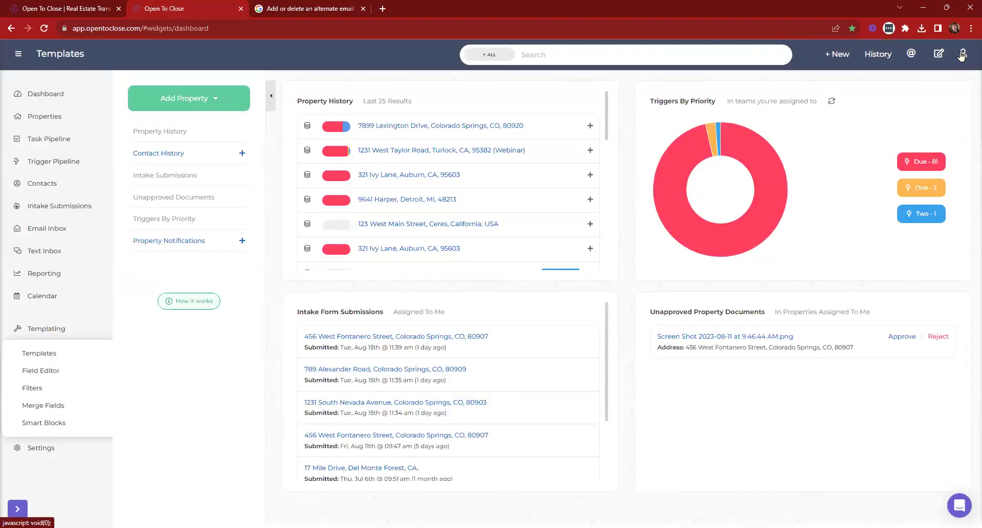
click(962, 55)
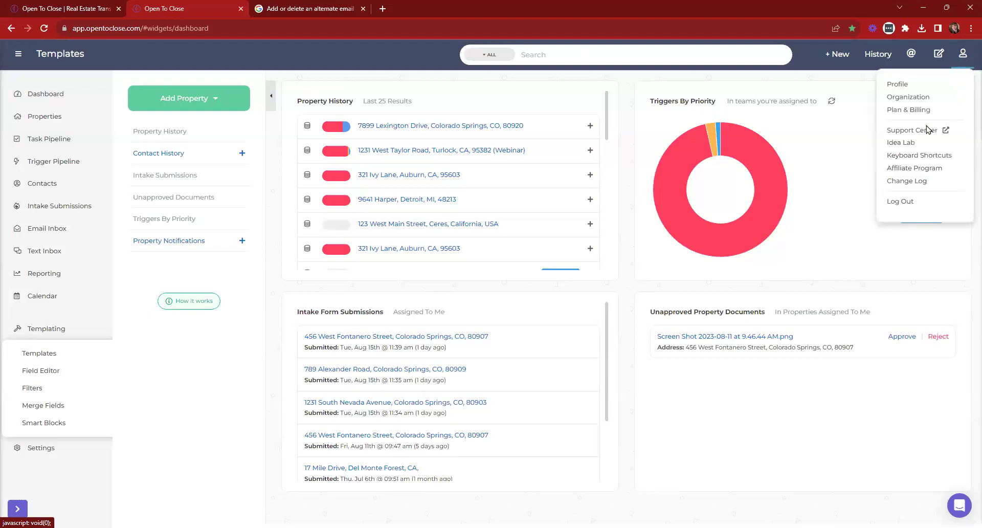
click(908, 143)
Search ideas for 'file but' and view 'Have a set color for custom file buttons'
click(380, 132)
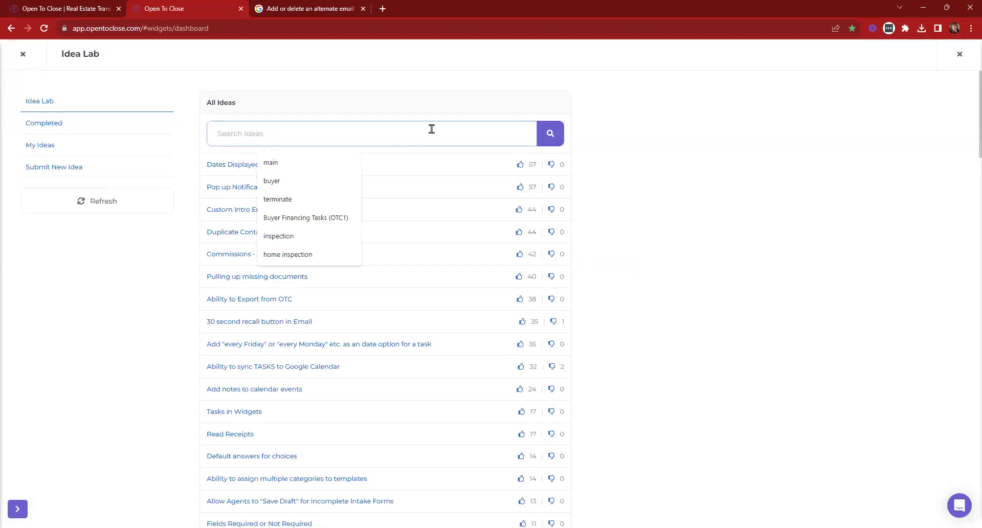
text(file buttons)
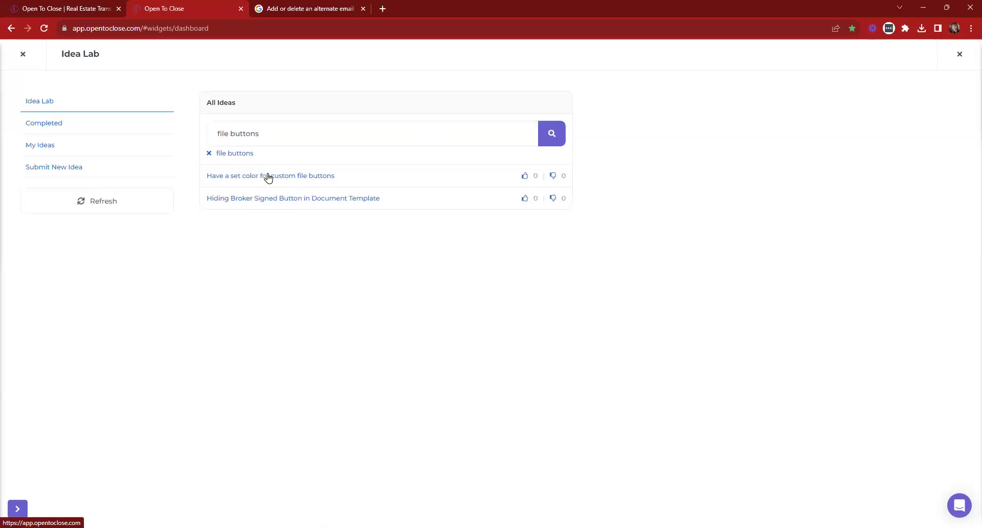
click(297, 178)
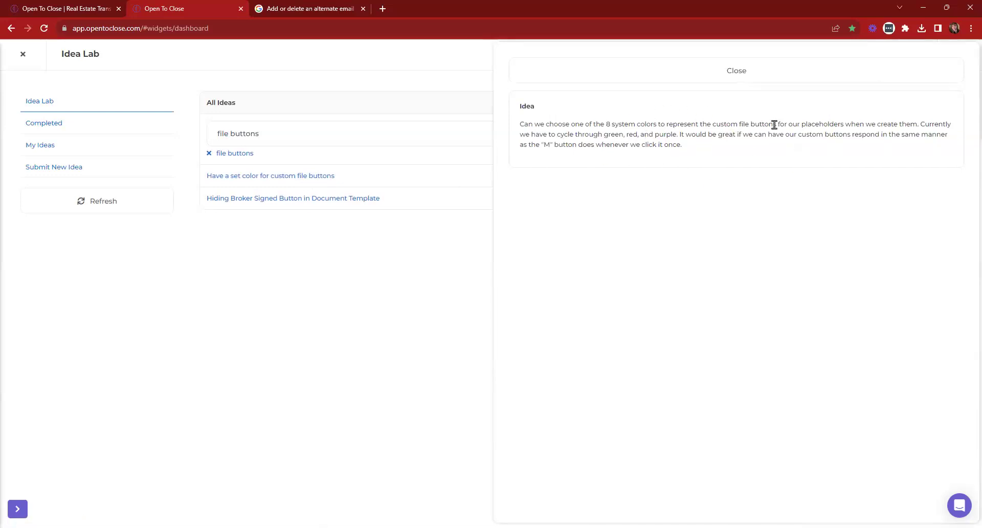
click(616, 76)
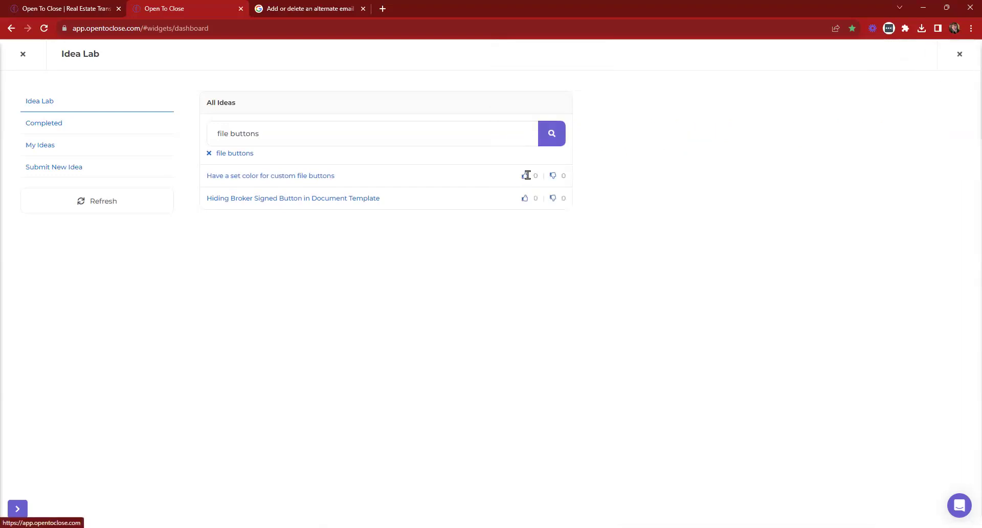
Check My Ideas, view the Submit New Idea form, then close the Idea Lab
click(48, 147)
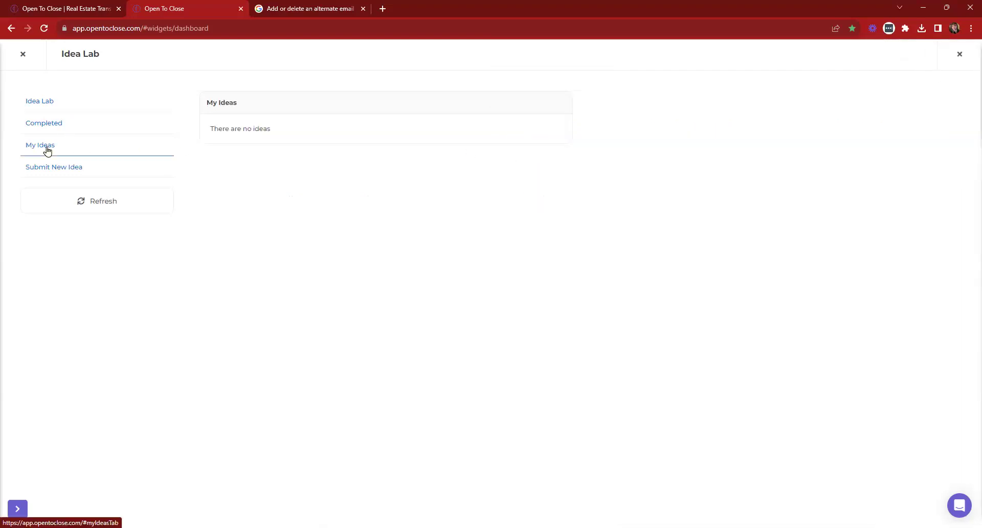
click(49, 162)
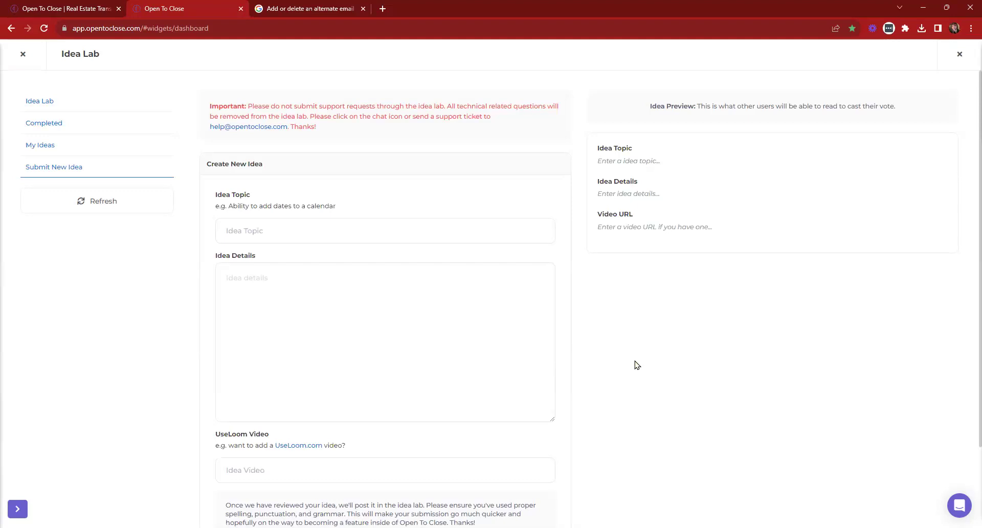
click(23, 55)
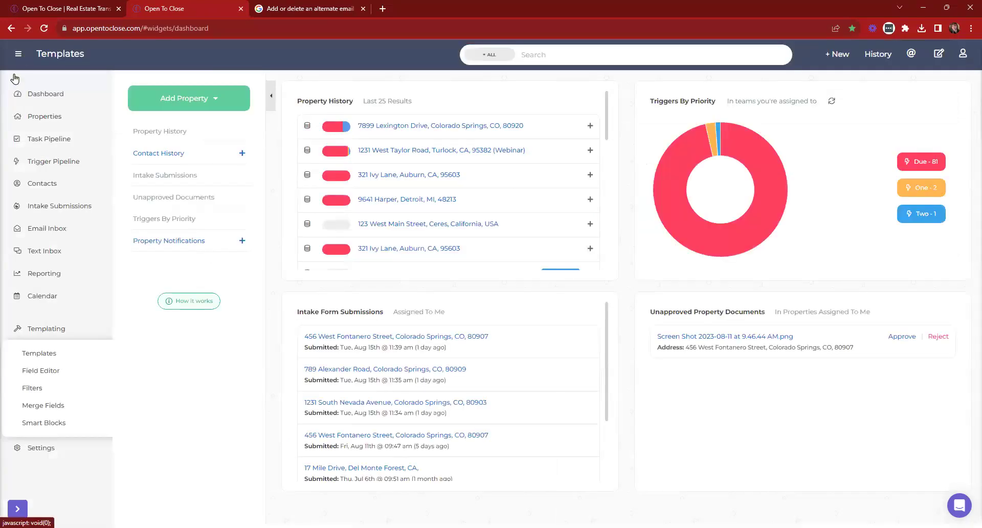
Open Templating > Templates and edit the Buyers Residential Contract (OTC1) - 8/16 intake form
click(46, 325)
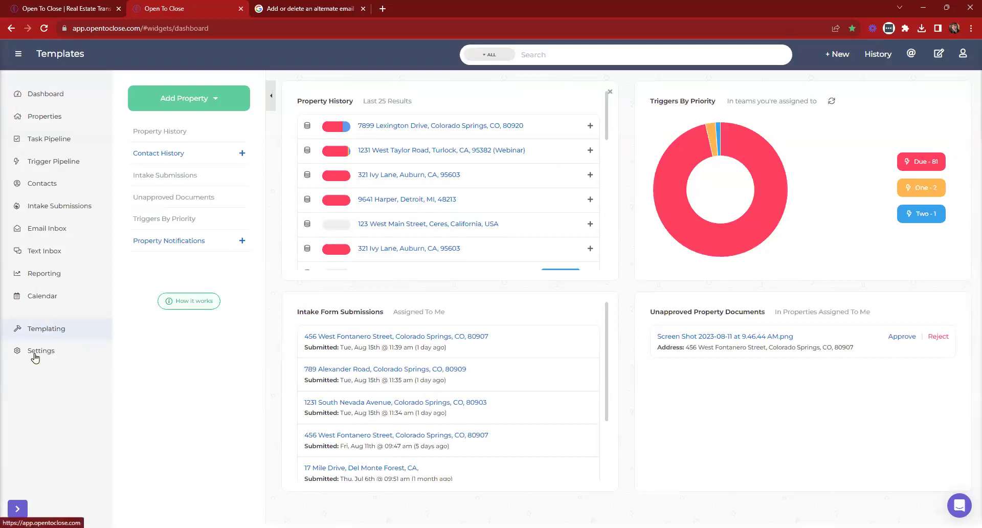
click(33, 334)
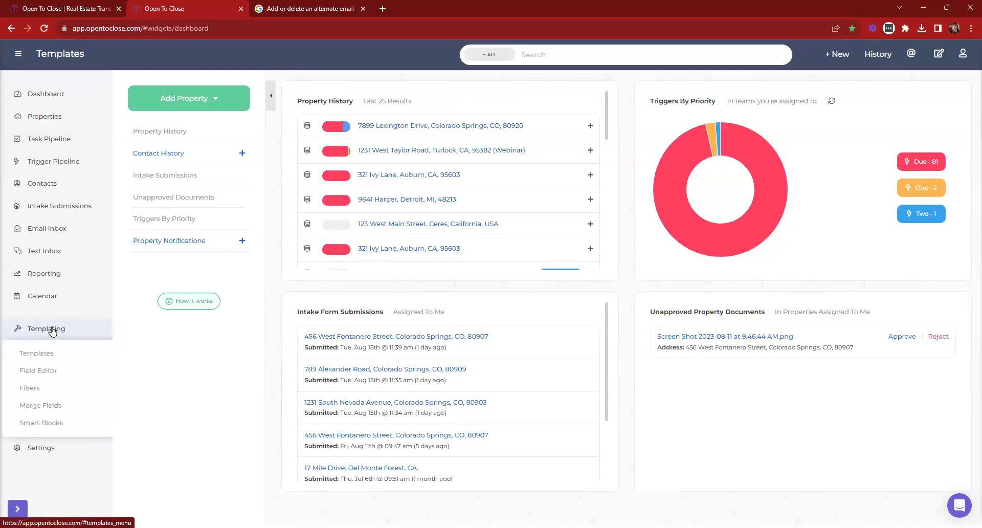
click(61, 348)
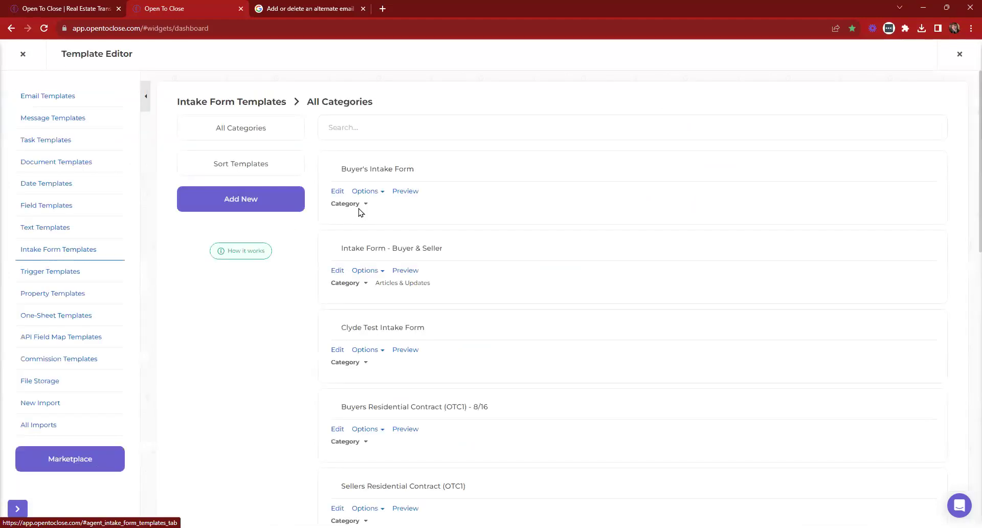
scroll(347, 215, down, 2)
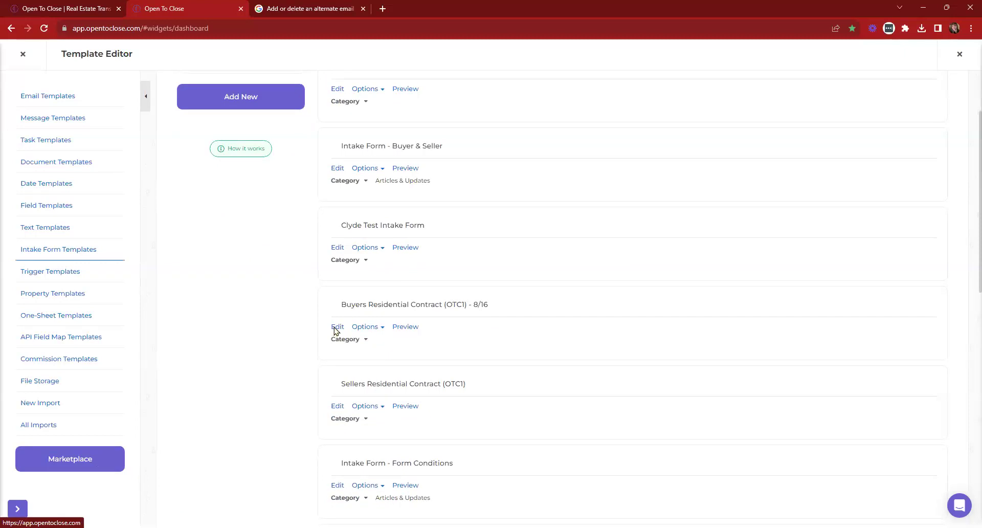
click(335, 328)
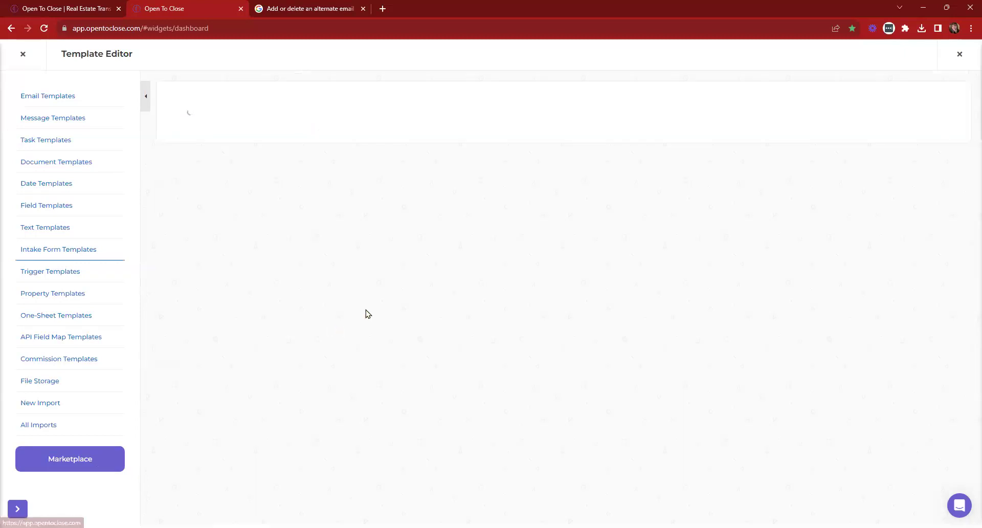
Find the Is An Inspection Required condition in Form Conditions and open its actions
click(219, 281)
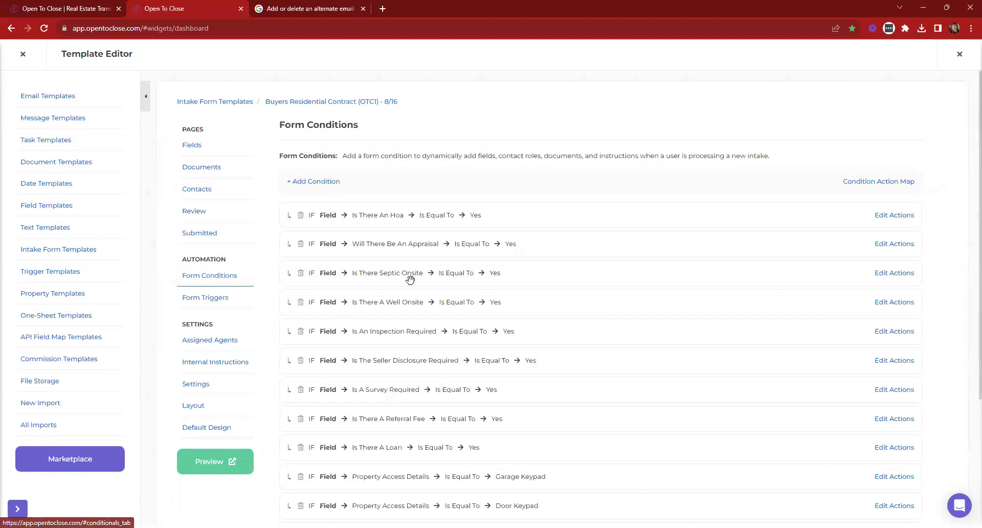
key(ctrl+f)
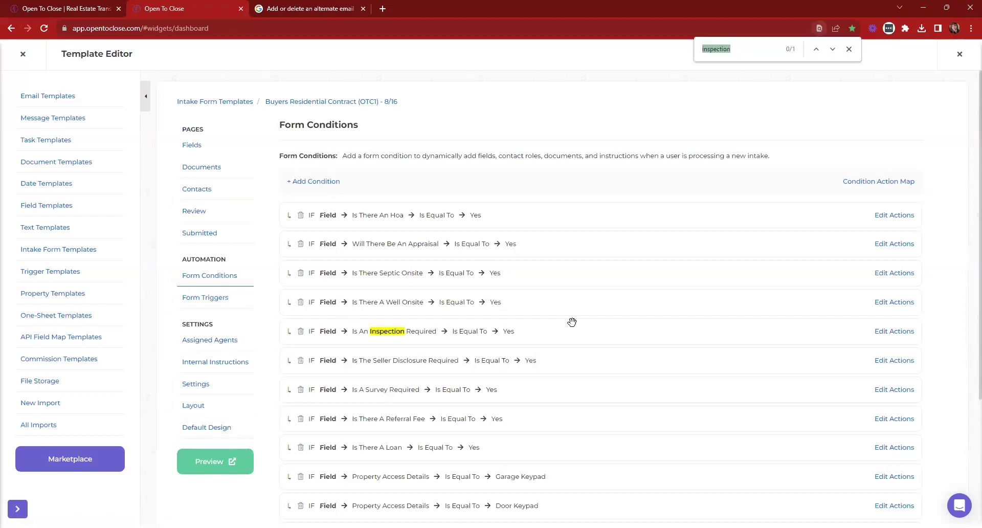
click(887, 333)
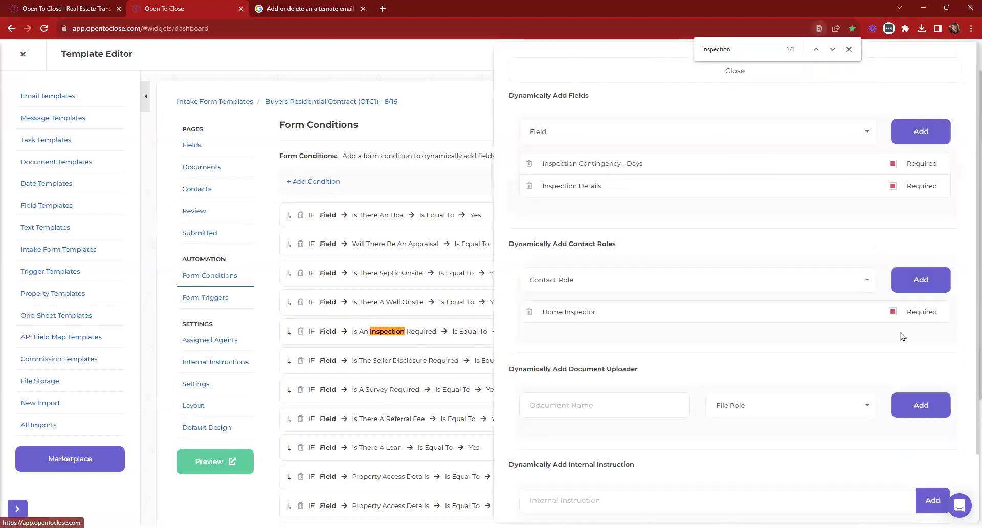
drag(510, 244, 641, 246)
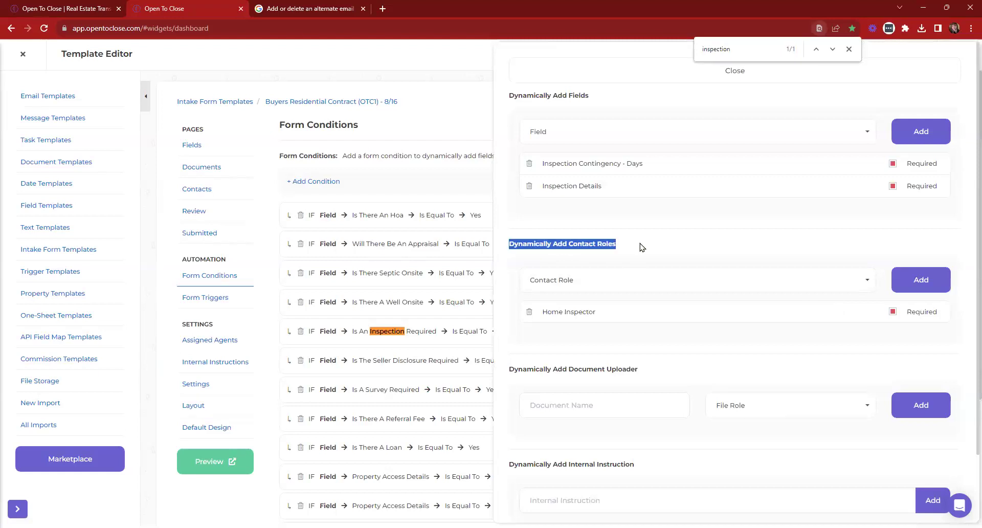
Review the Contact Role list including Home Inspector, then close the actions panel and Template Editor
click(643, 290)
scroll(656, 344, down, 5)
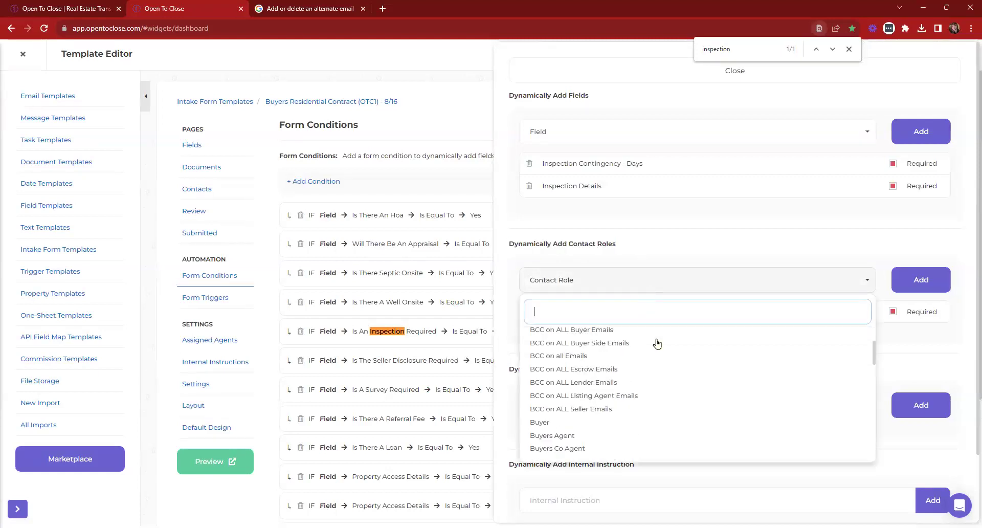
scroll(656, 344, up, 10)
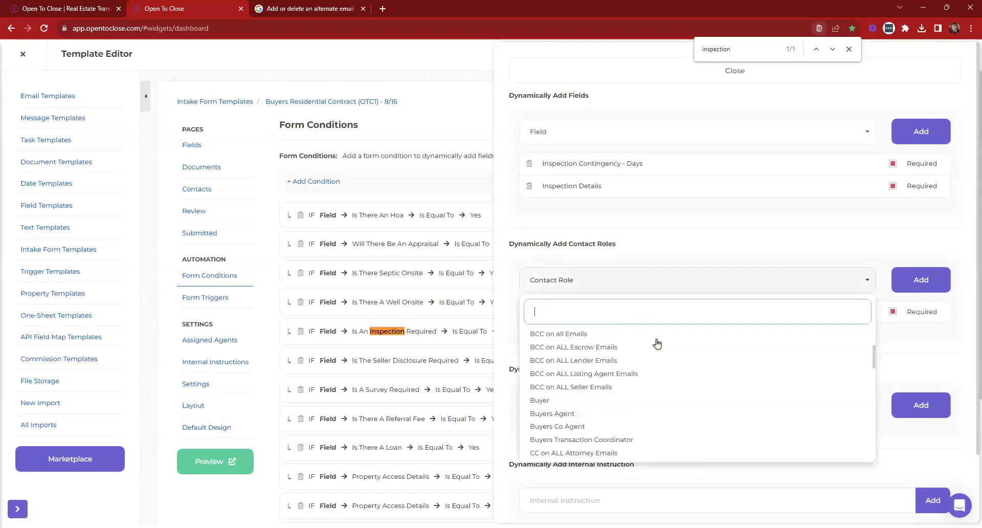
click(627, 282)
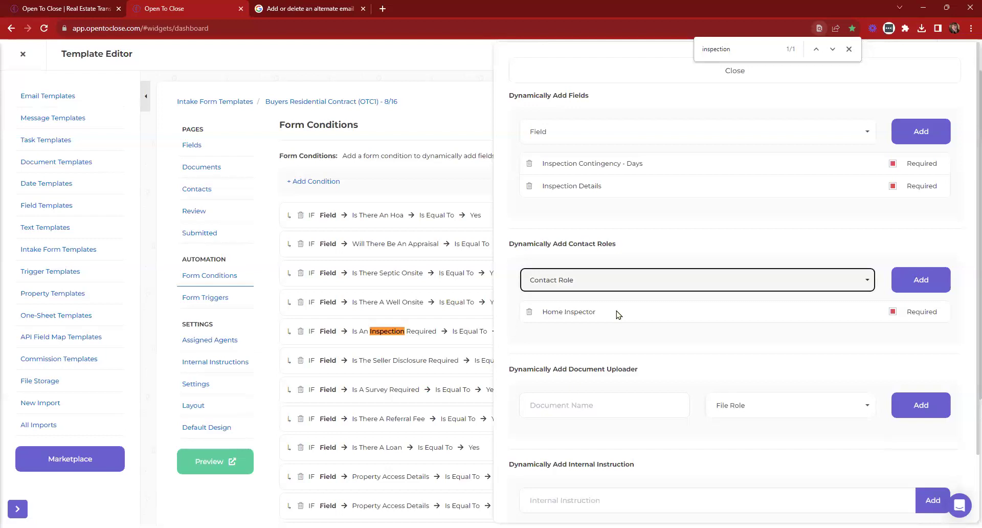
click(566, 71)
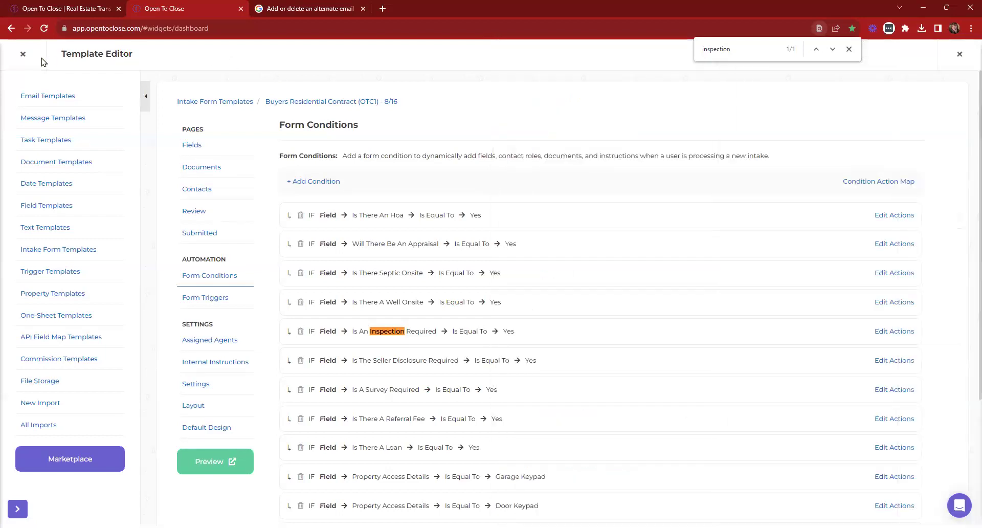
click(22, 54)
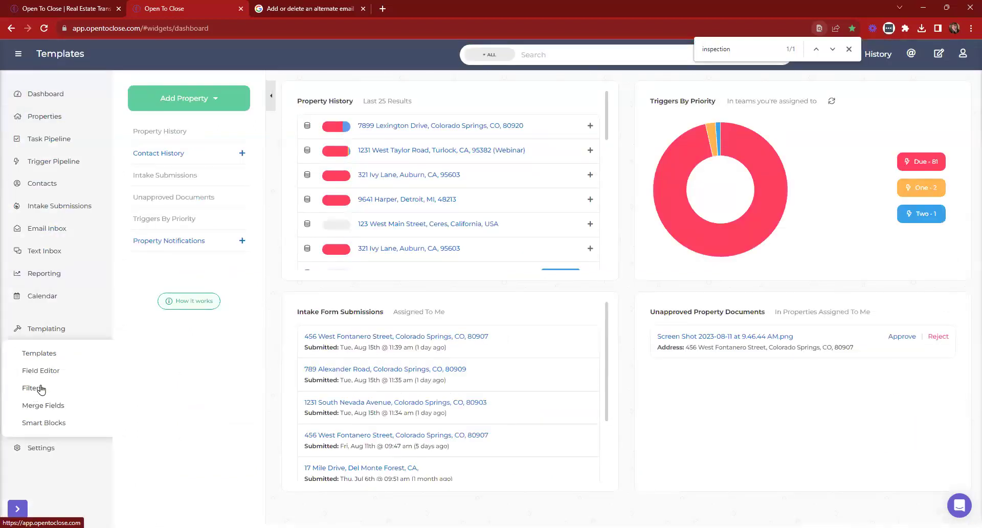
Open the Contact Roles settings and star Stager so it shows in the portal
click(40, 389)
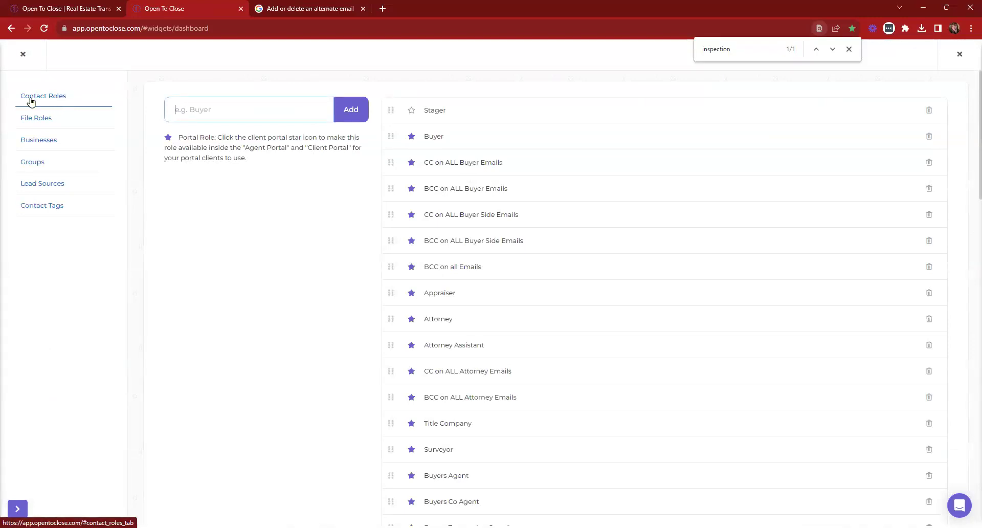
scroll(480, 158, down, 3)
scroll(501, 289, down, 8)
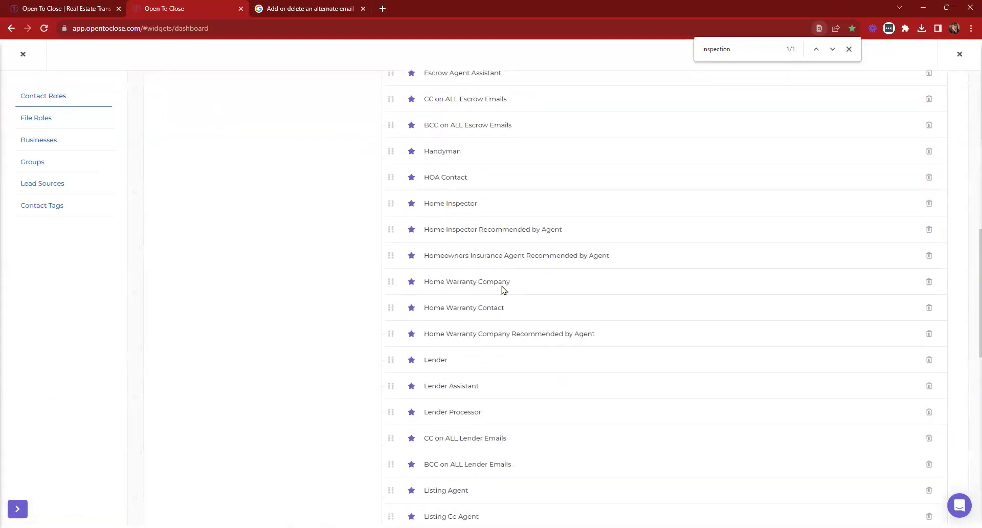
scroll(494, 273, up, 8)
scroll(495, 274, up, 3)
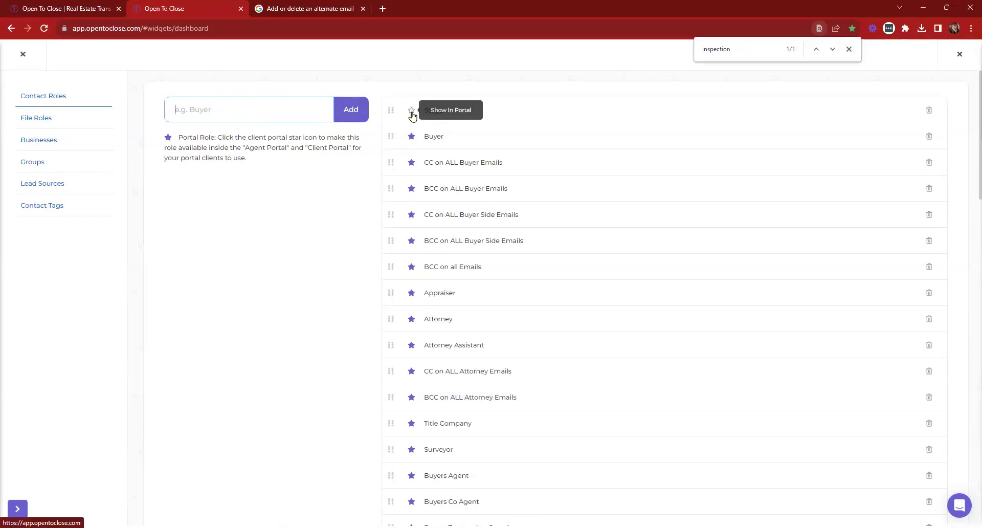
click(412, 111)
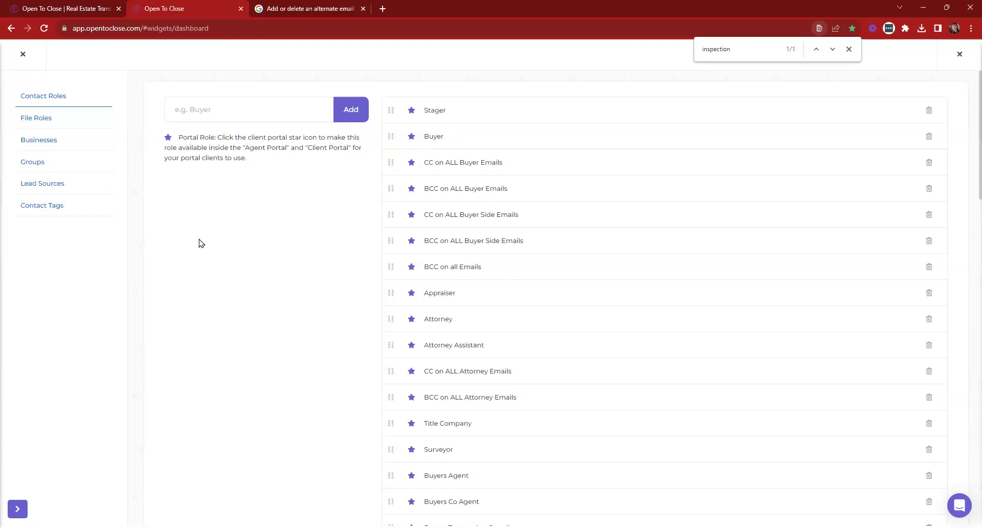
Close the search bar and templating menu, open Portal Roles, and view Buyer's permissions
click(849, 50)
click(61, 329)
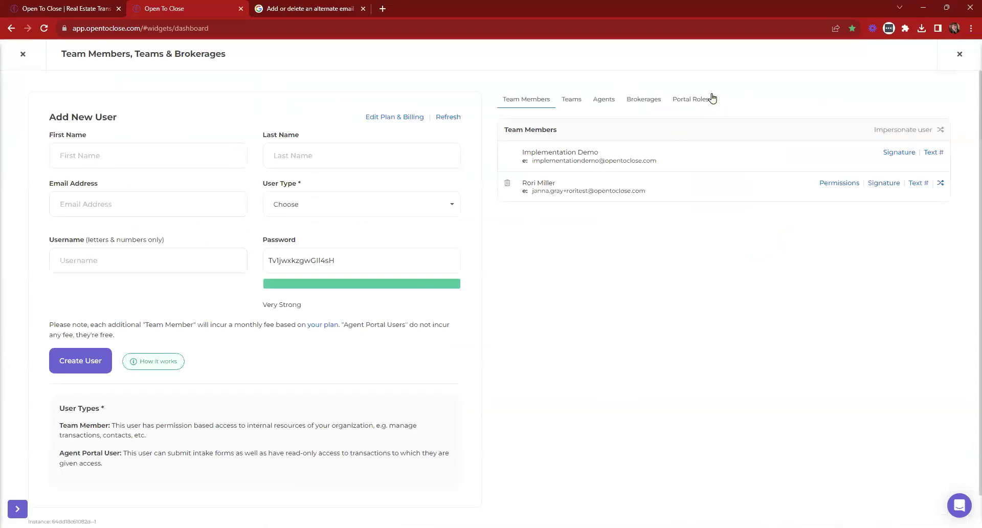
click(690, 101)
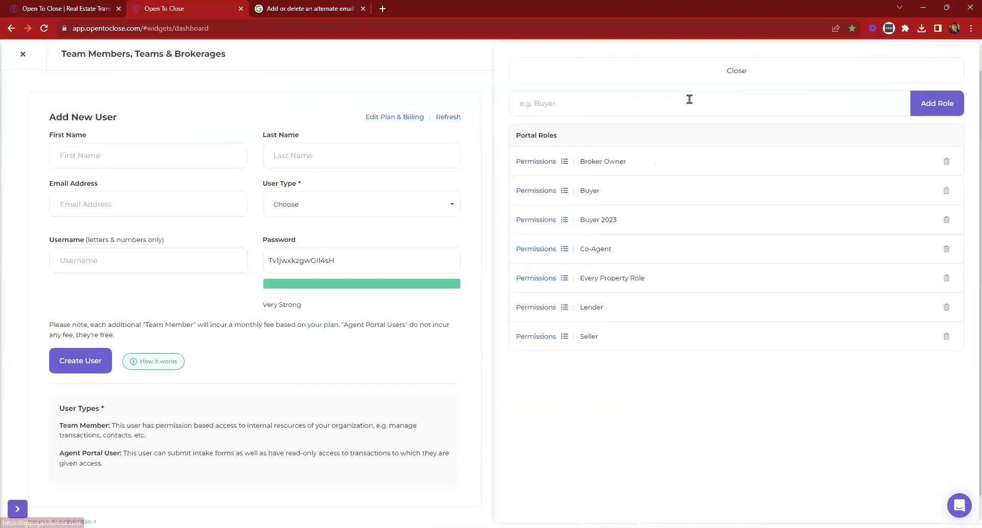
click(689, 99)
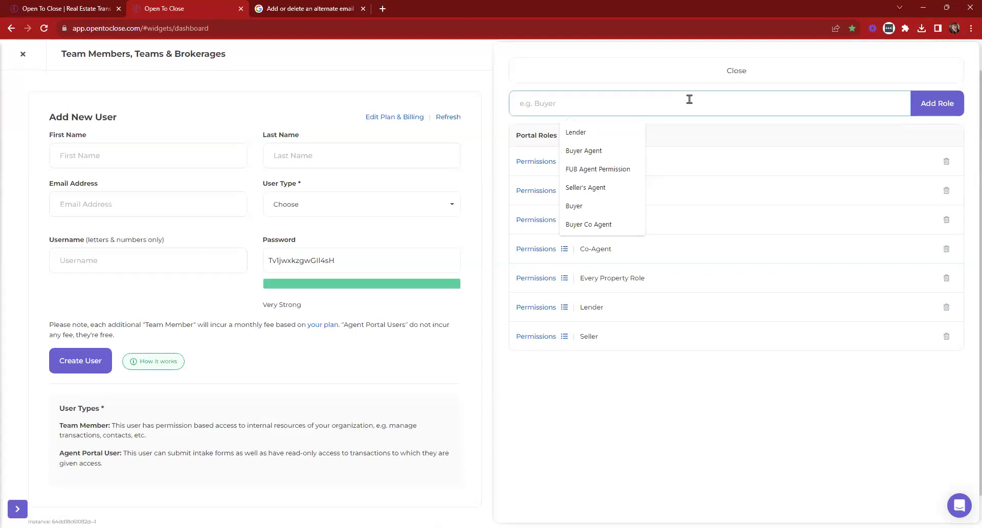
click(599, 358)
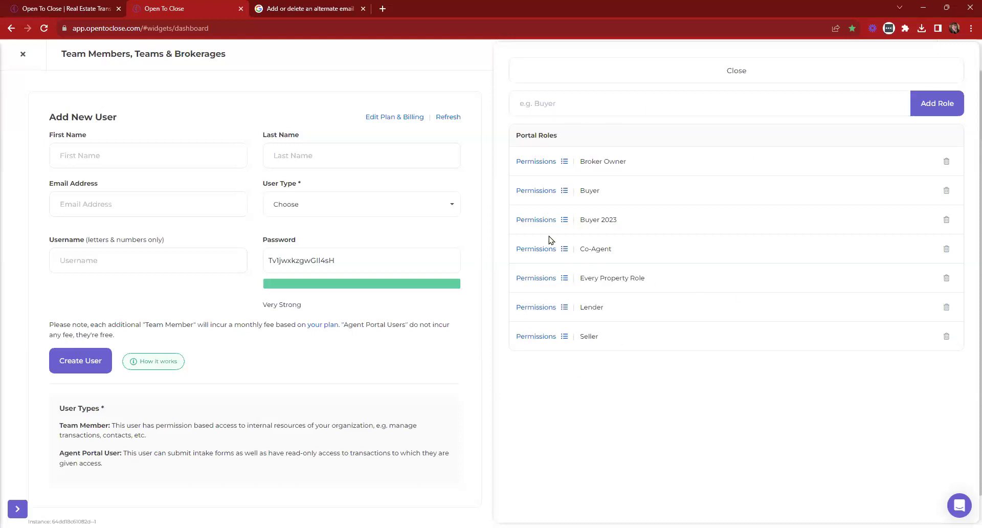
click(537, 192)
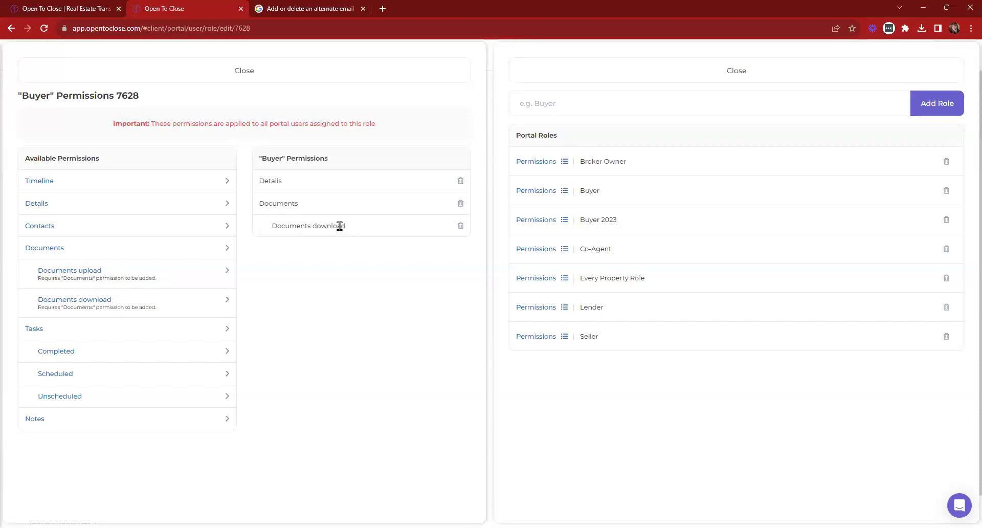
Switch to the Buyer 2023 role's permissions: Timeline, Details, Contacts, Documents, upload and download
click(543, 224)
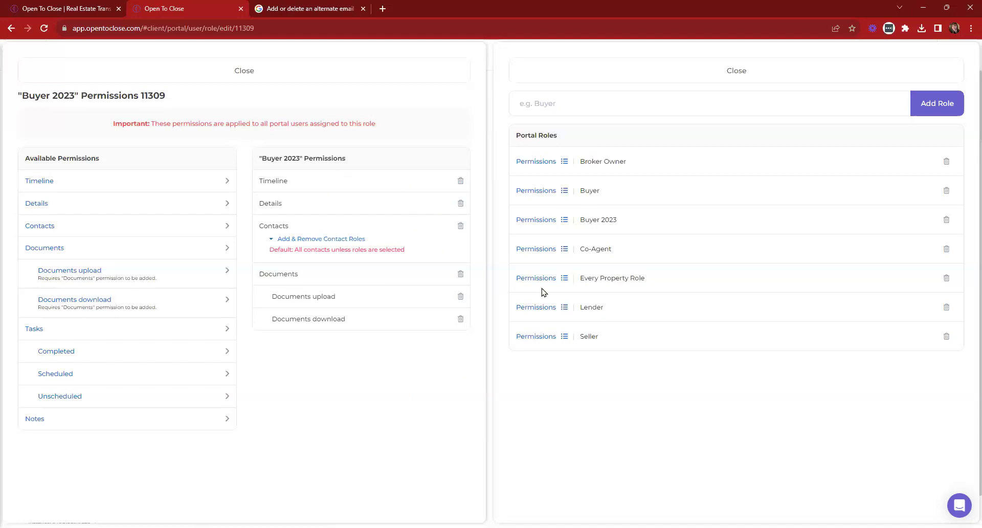
Open Lender's permissions, add Tasks with Completed access, then delete them
click(537, 310)
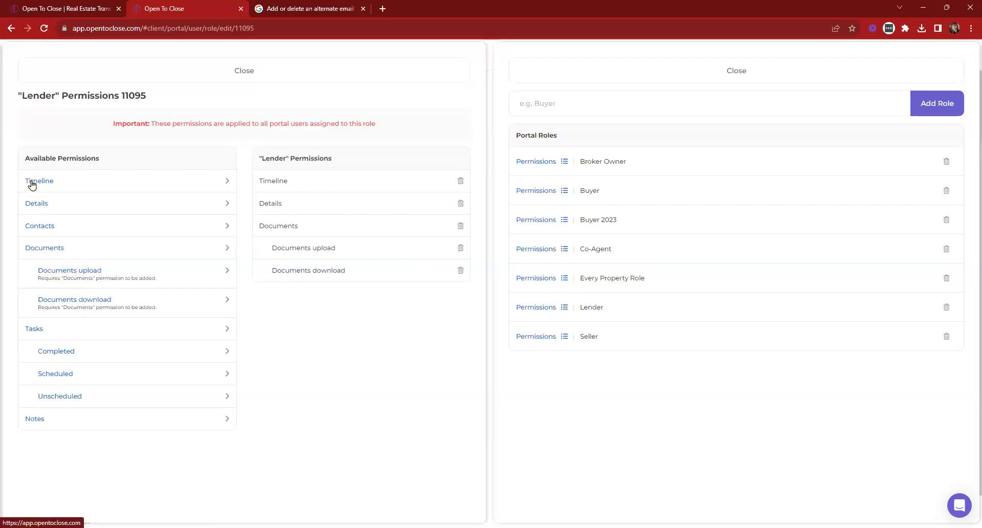
click(35, 330)
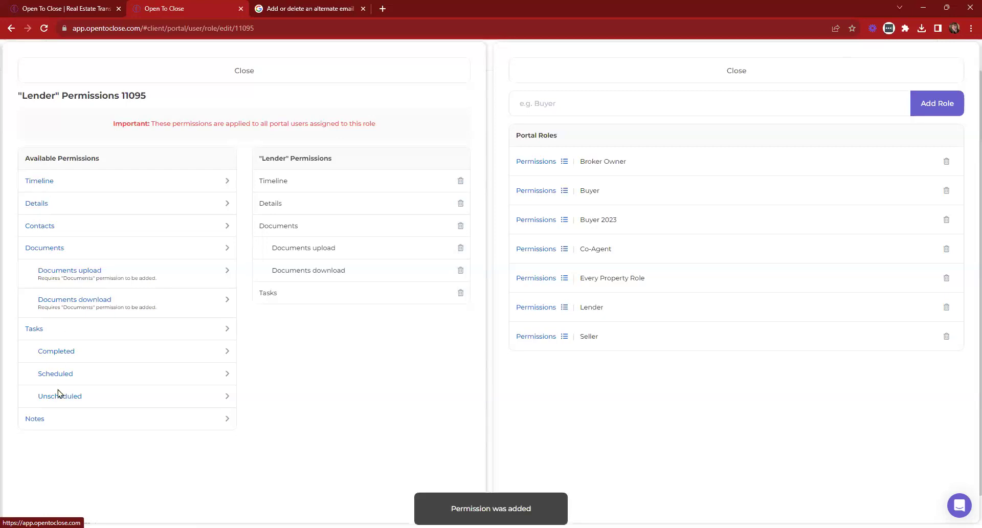
click(57, 351)
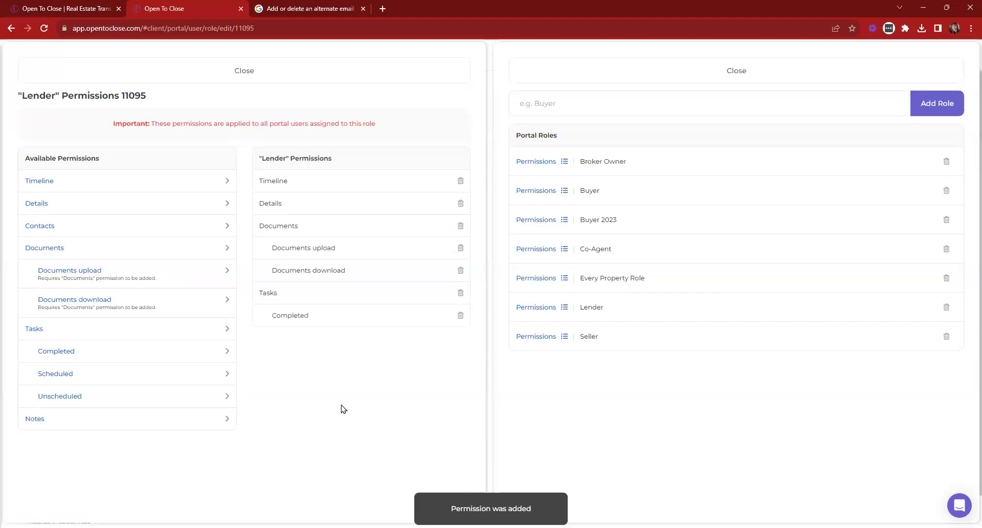
click(460, 294)
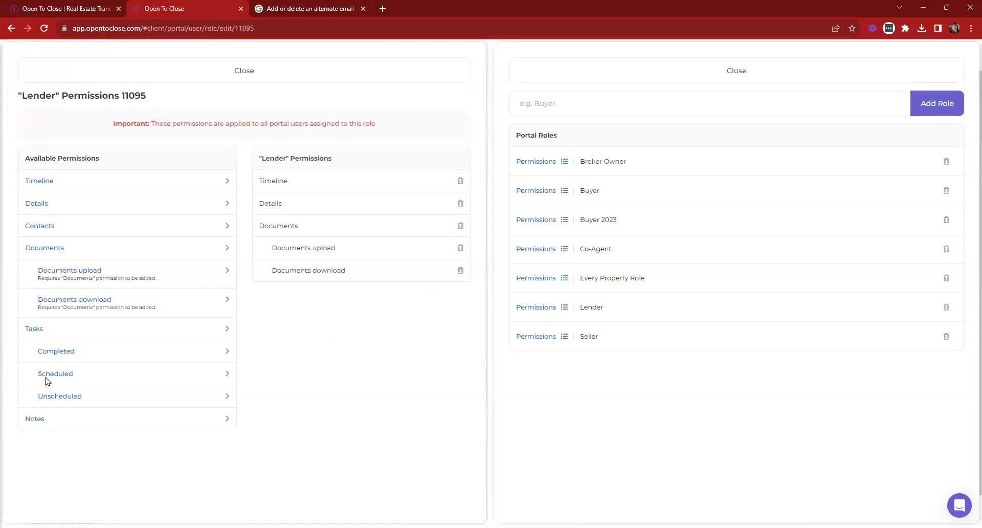
Add Tasks, Completed and Scheduled to Lender again, delete them all, and close both panels
click(30, 332)
click(56, 353)
click(61, 375)
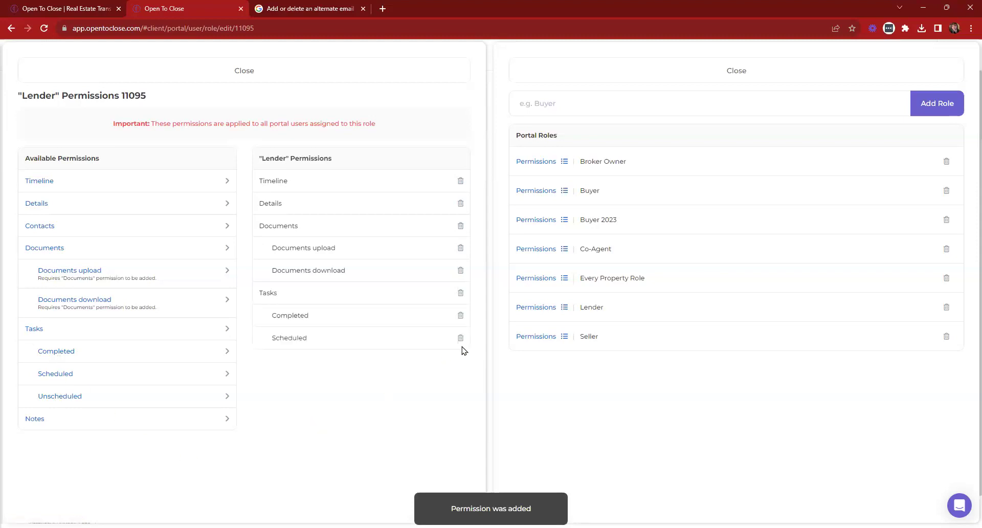
click(461, 338)
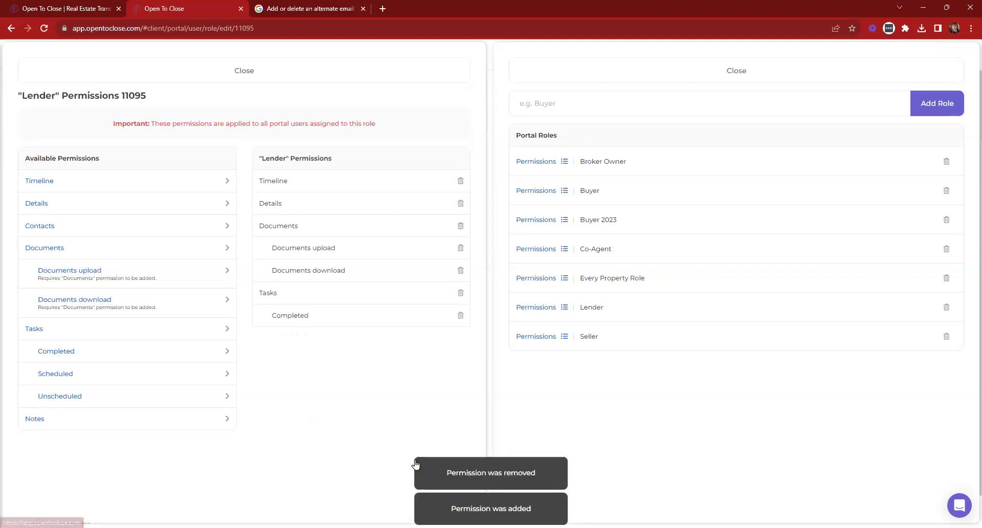
click(460, 294)
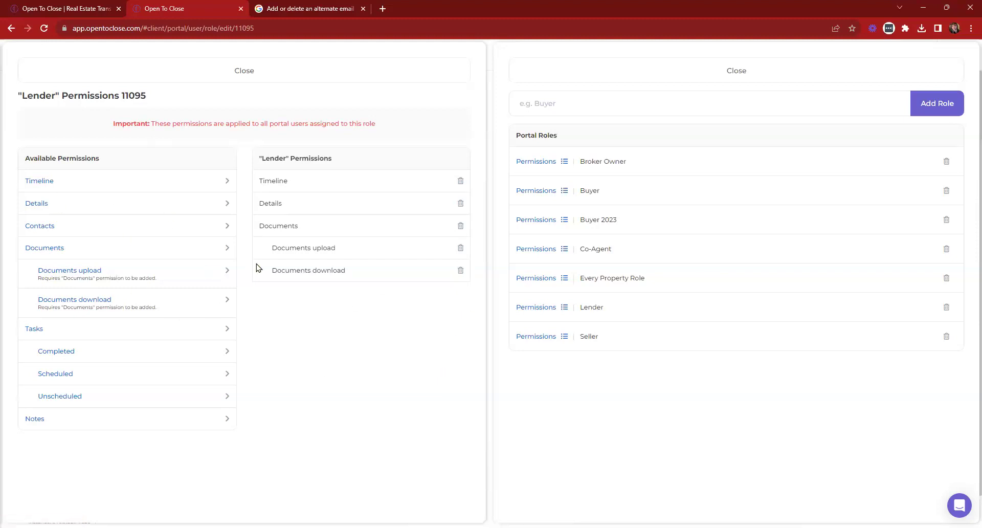
click(372, 77)
click(601, 72)
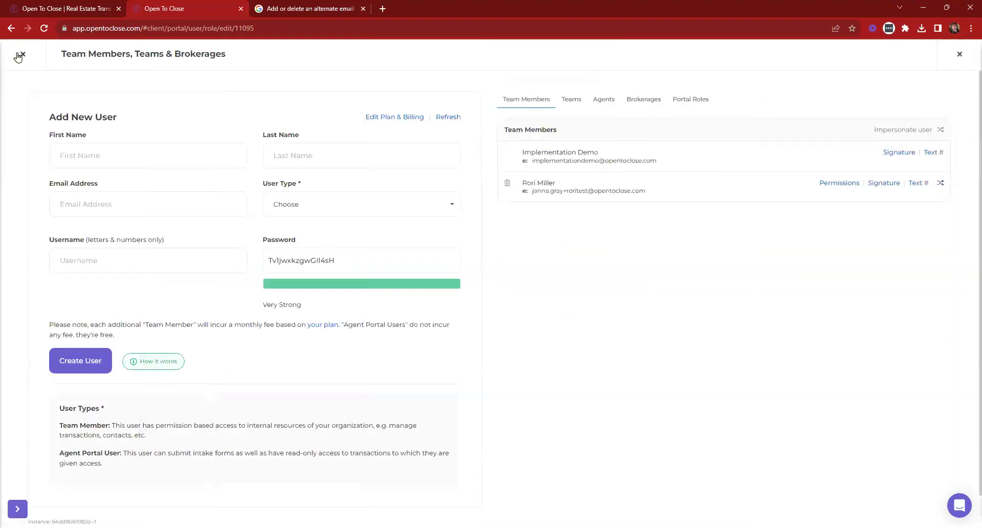
click(19, 55)
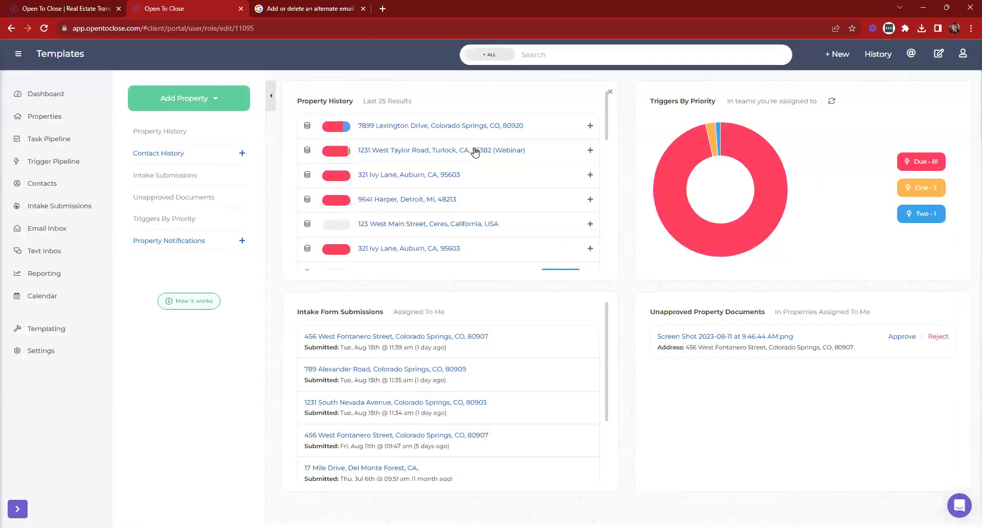
click(474, 149)
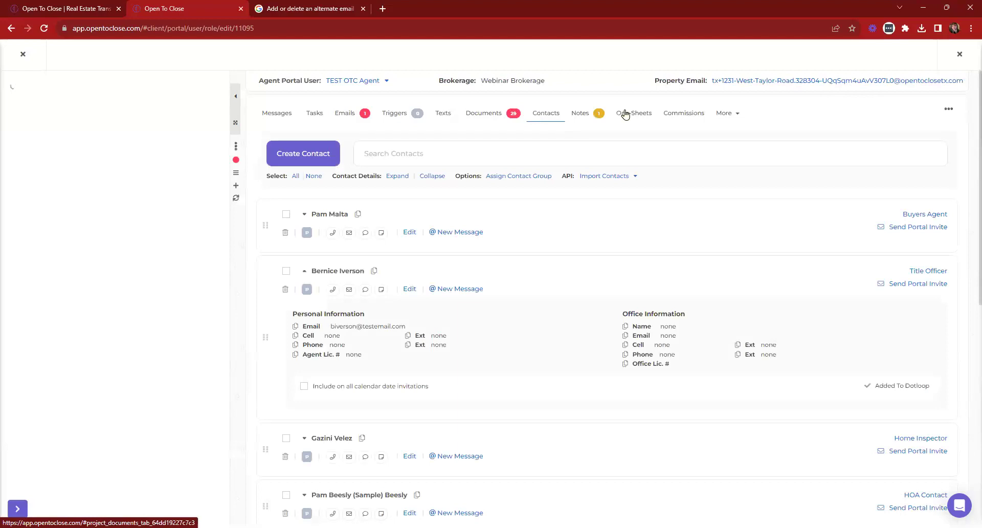
Start a portal invite for the buyer's agent and select the invite's existing e-mail address
click(906, 226)
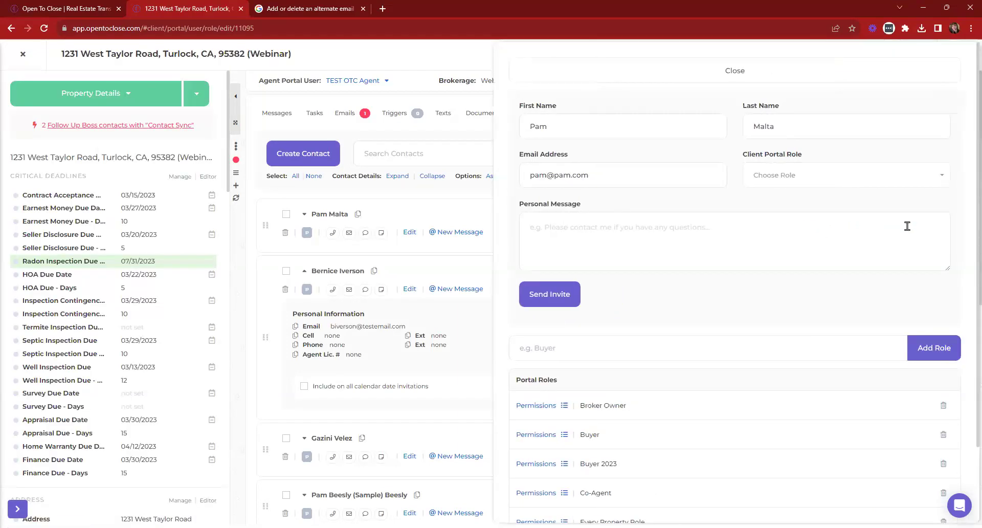
click(807, 177)
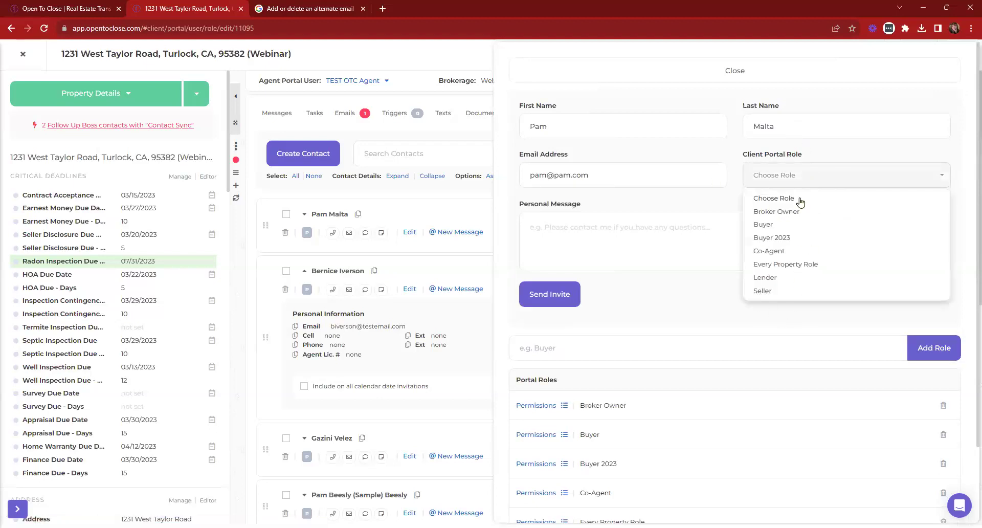
click(783, 175)
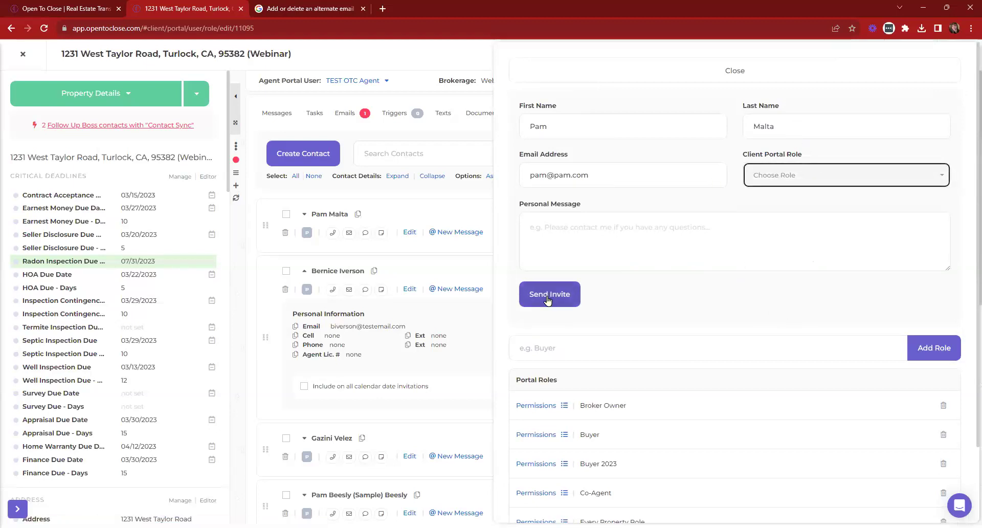
click(588, 173)
double_click(588, 174)
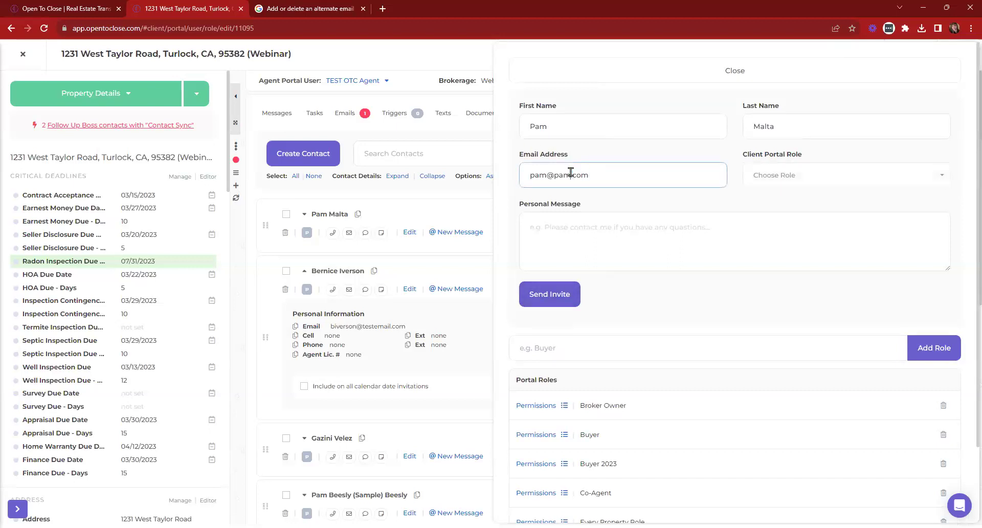
triple_click(571, 173)
drag(596, 175, 519, 174)
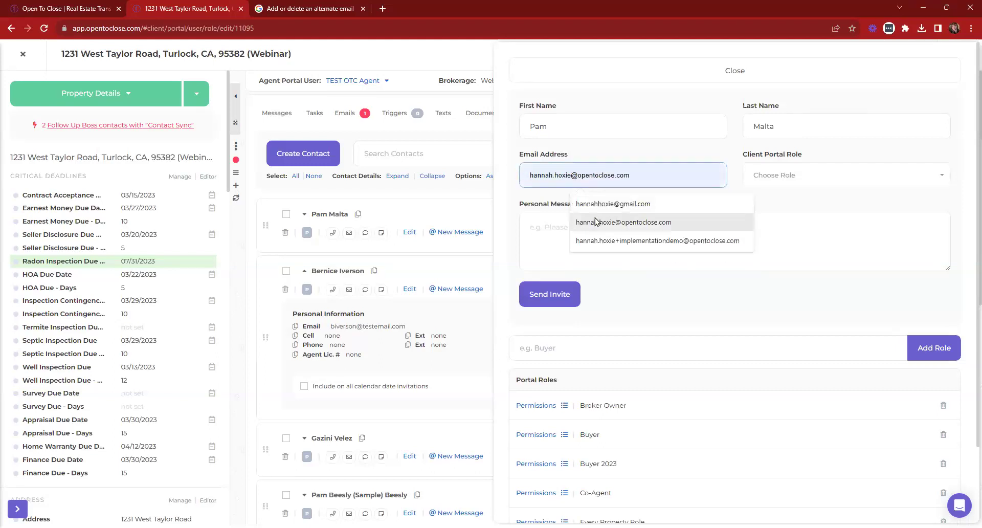
Replace it with the team address tagged +ClientPortalBuyer and send without a client role
click(597, 222)
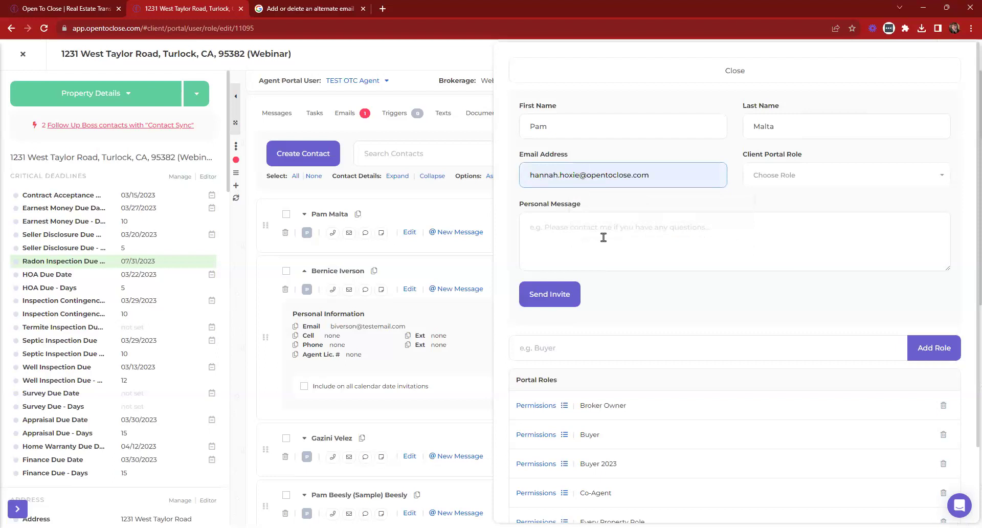
text(+)
text(ClientP)
text(ortalBuy)
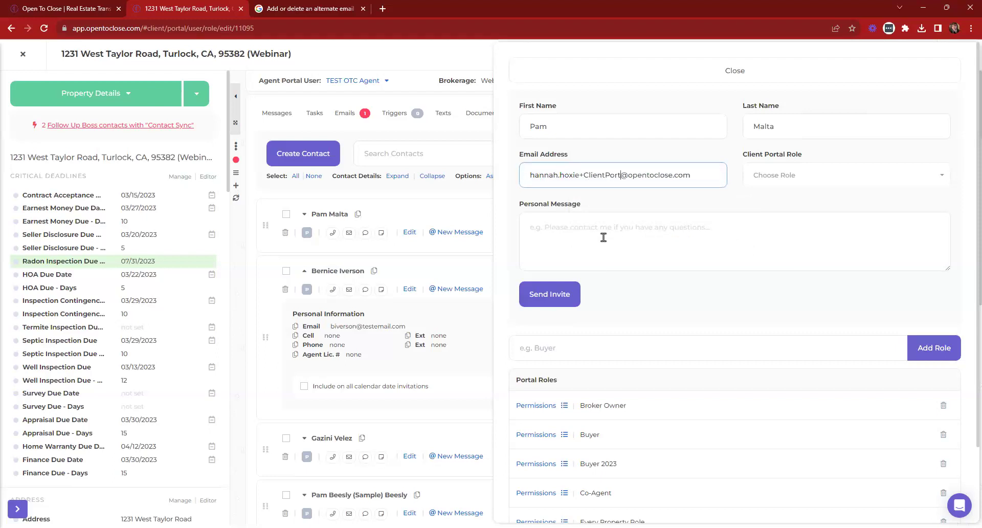
text(er)
drag(580, 175, 646, 173)
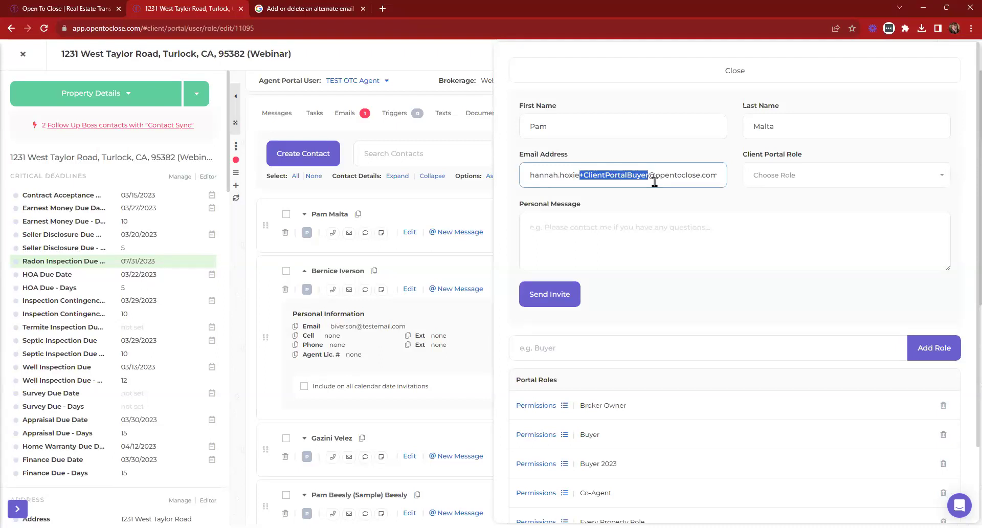
click(655, 181)
drag(579, 176, 648, 175)
click(644, 176)
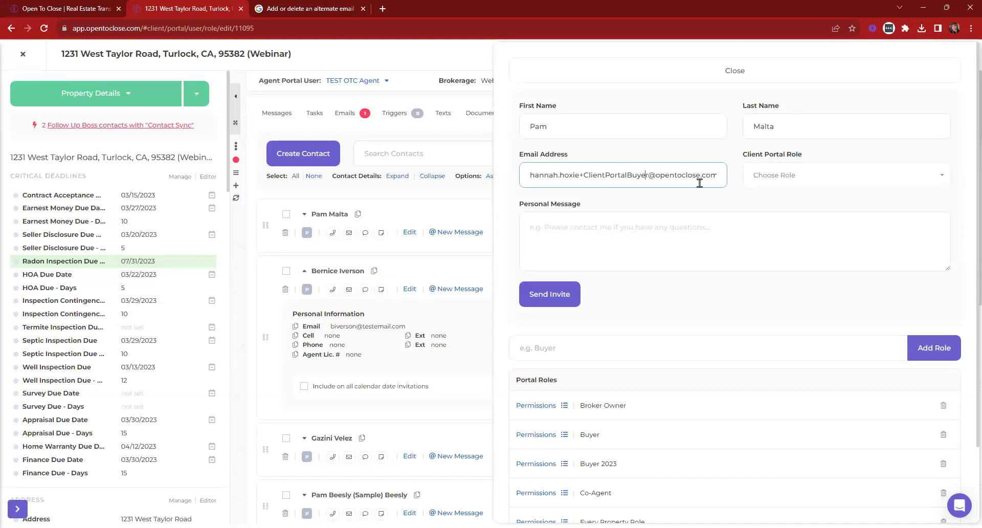
click(553, 294)
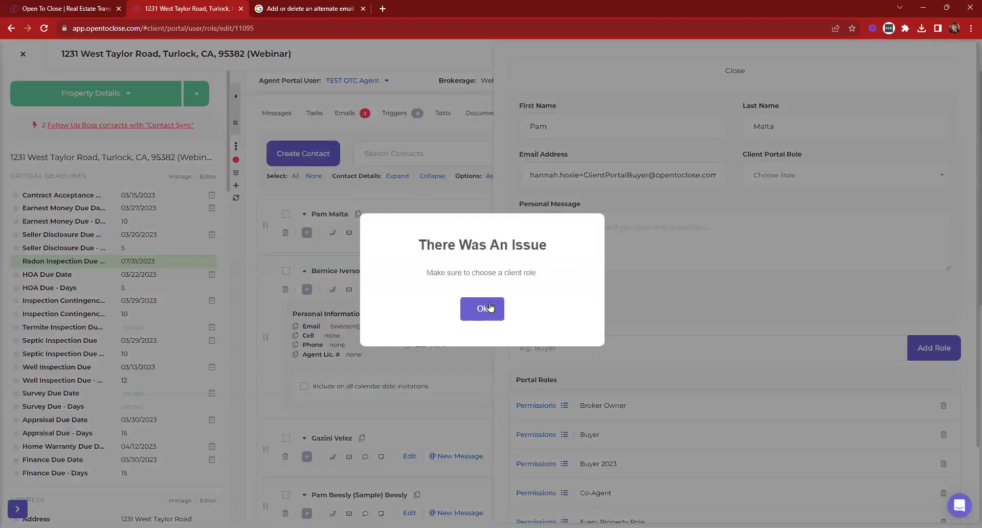
Dismiss the missing-role error, choose the Buyer client portal role, and send the invite
click(485, 308)
click(782, 175)
click(771, 225)
click(553, 296)
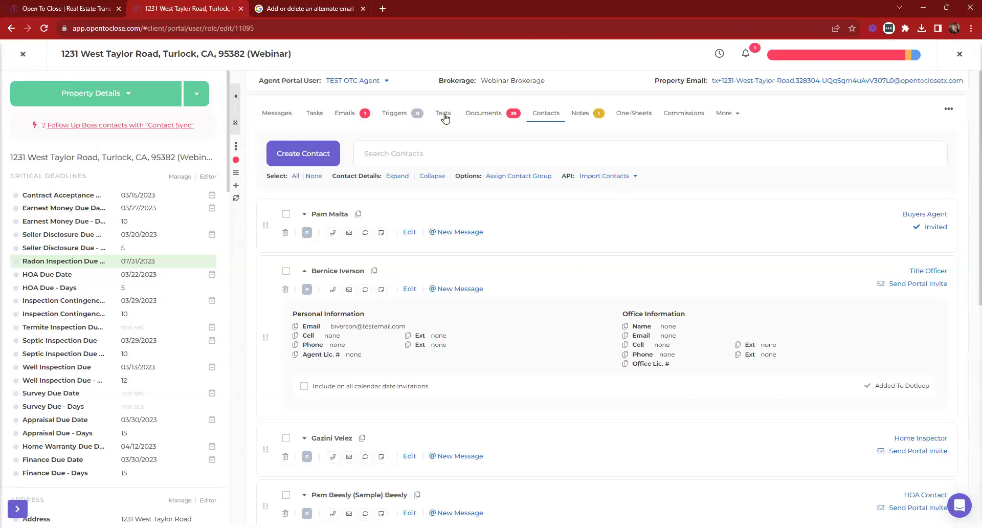
Close the property and start a new Buyers Residential Contract intake form
click(23, 54)
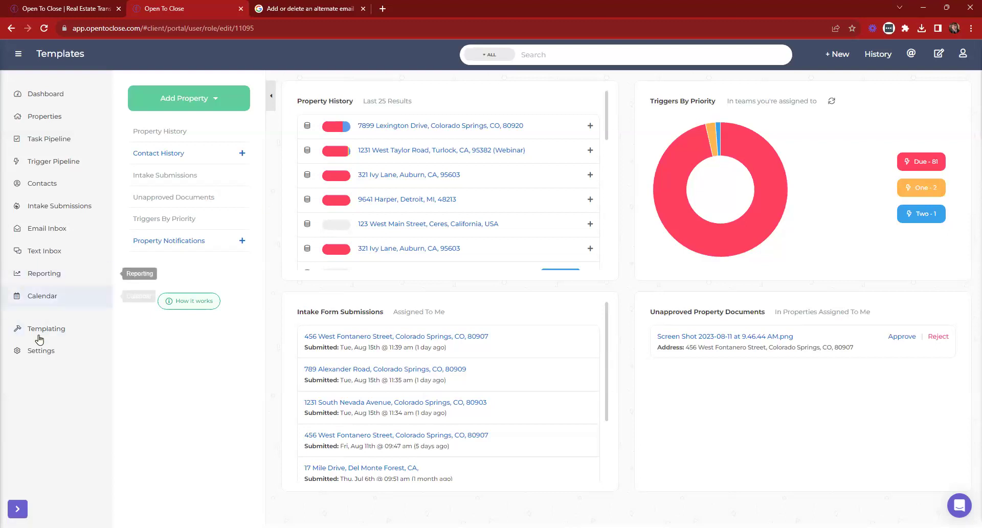
click(837, 55)
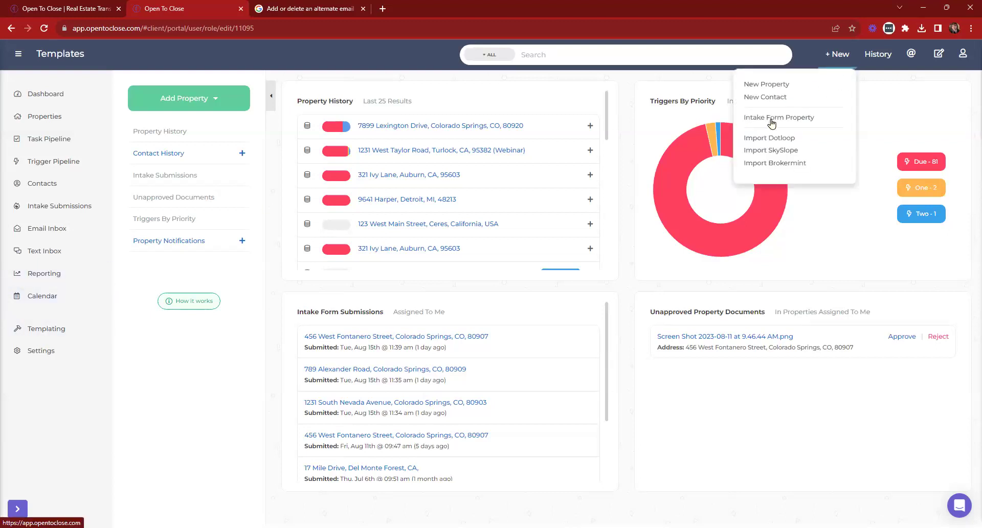
click(772, 119)
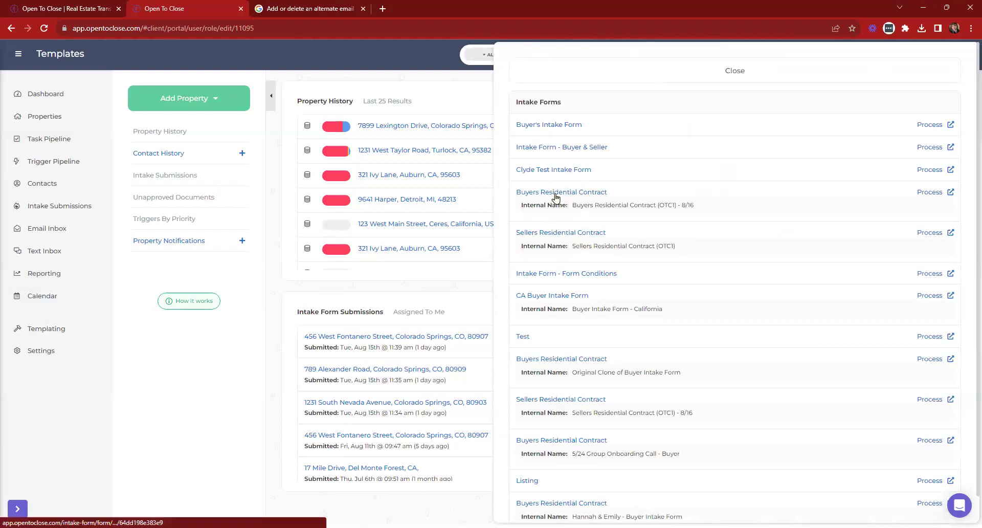
click(555, 195)
Assign the form to All User Team and the demo user, and fill the West Taylor Road address
click(431, 217)
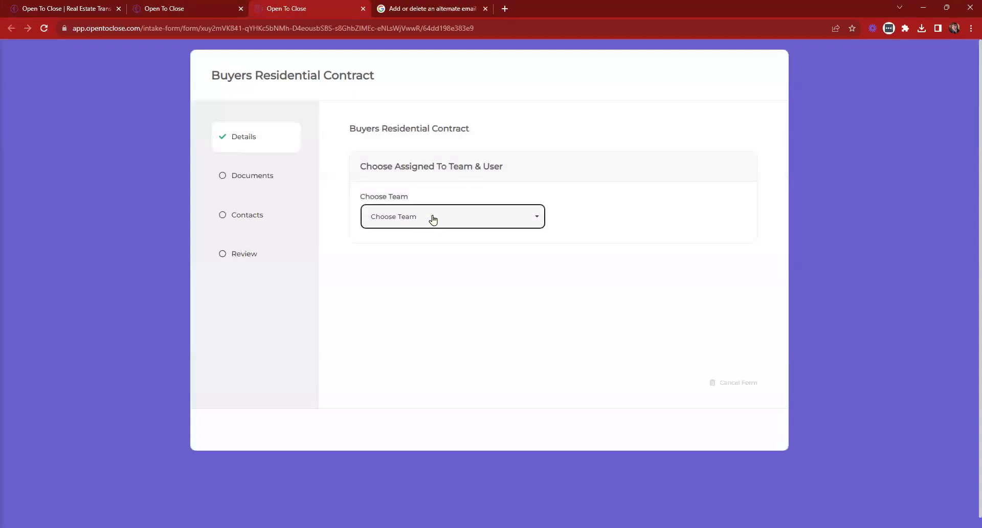
click(399, 283)
click(617, 221)
click(609, 283)
scroll(440, 292, down, 4)
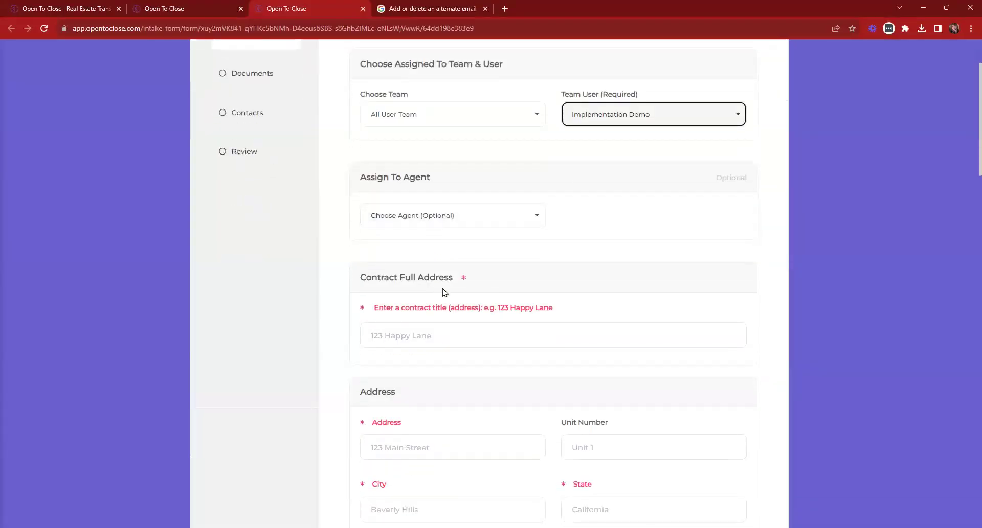
click(417, 241)
text(123)
click(408, 255)
Set File Status to Pending and Contract Client Type to Buyer
scroll(409, 261, down, 6)
click(431, 291)
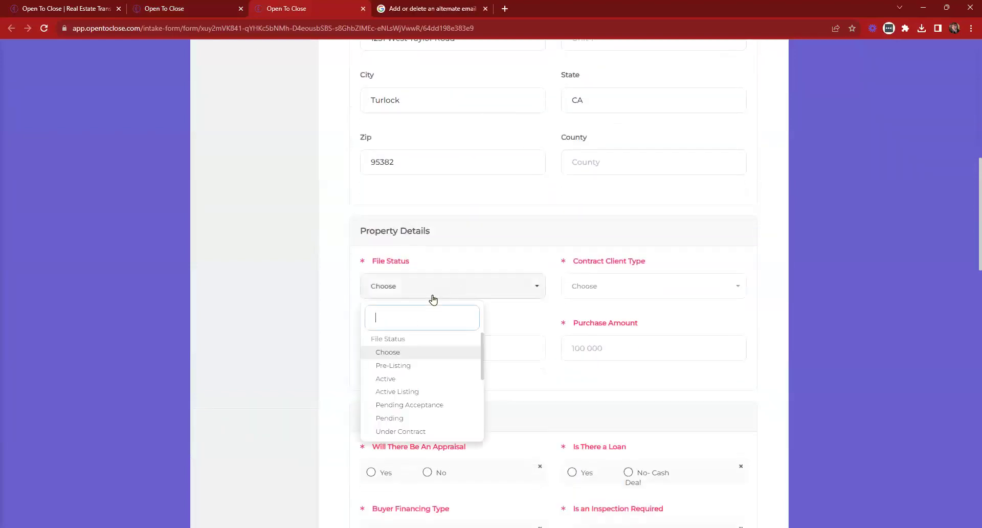
click(398, 419)
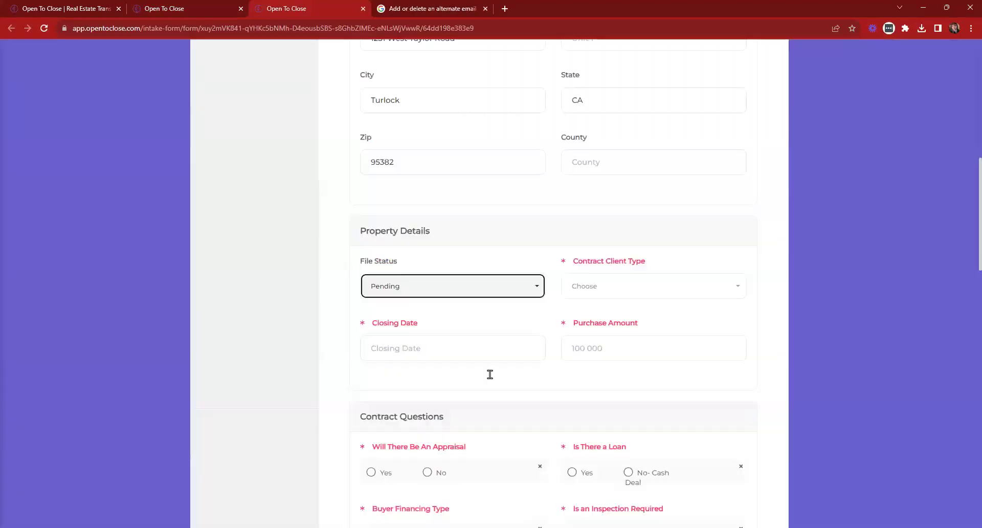
click(629, 289)
click(602, 366)
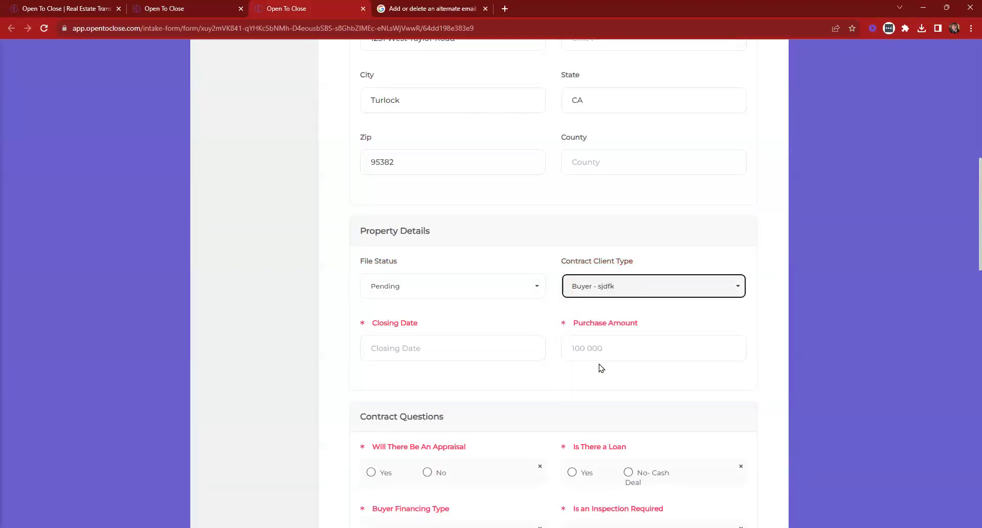
Pick 09/30/2023 as the closing date and review the form
scroll(444, 235, down, 3)
click(432, 189)
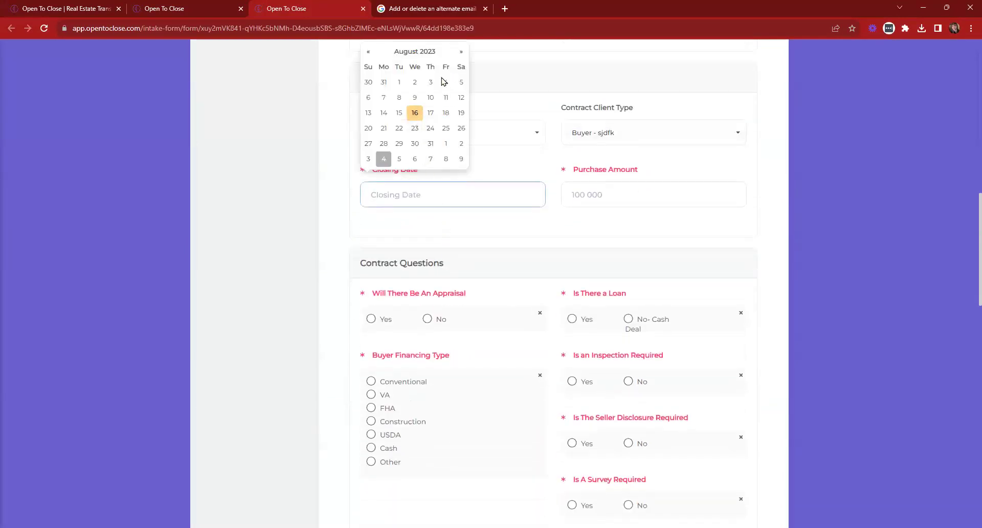
click(461, 52)
click(460, 144)
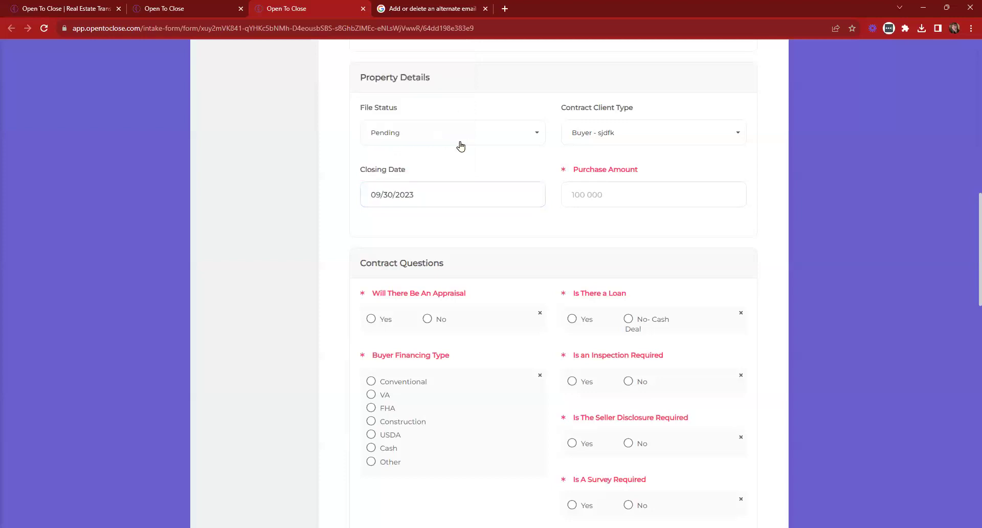
scroll(585, 269, down, 15)
scroll(585, 269, down, 3)
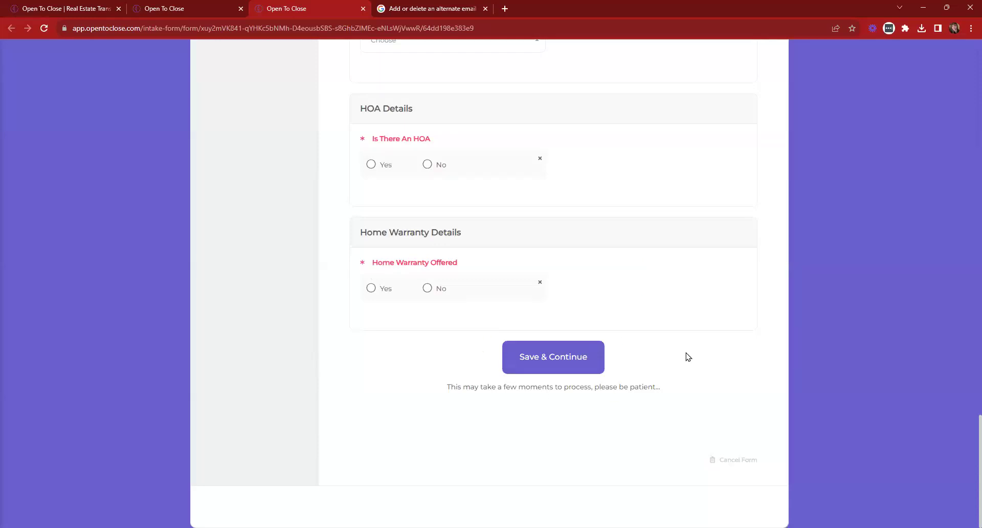
scroll(636, 355, up, 12)
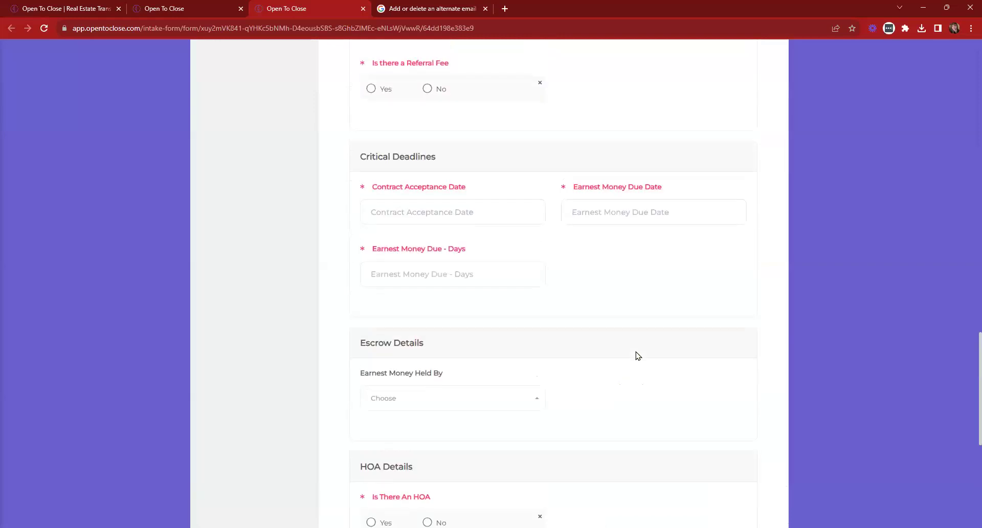
scroll(659, 228, up, 6)
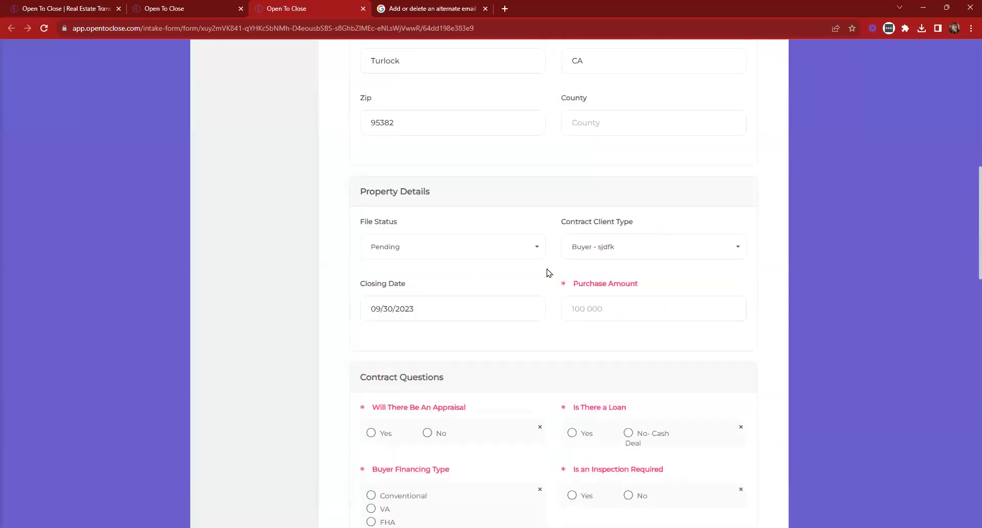
scroll(549, 272, down, 6)
scroll(424, 352, down, 5)
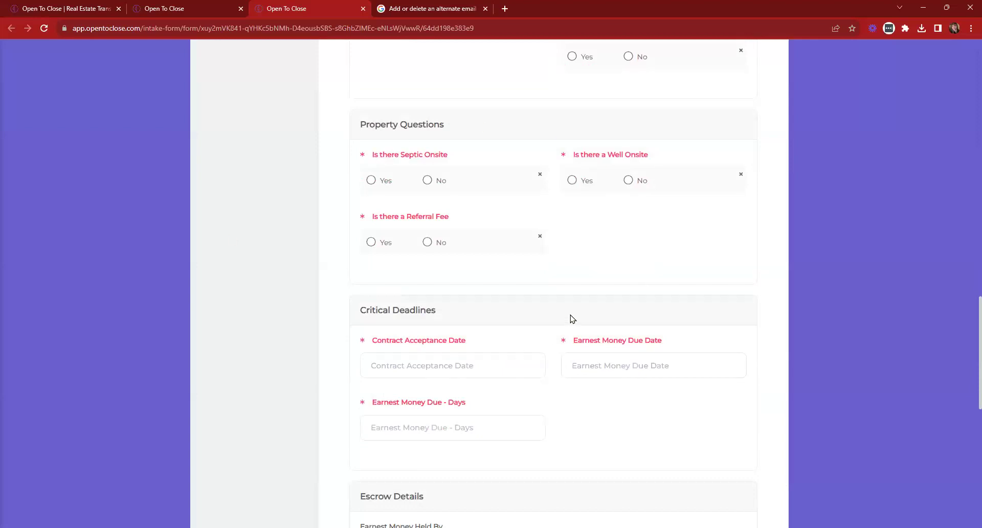
scroll(517, 439, up, 2)
scroll(526, 430, down, 6)
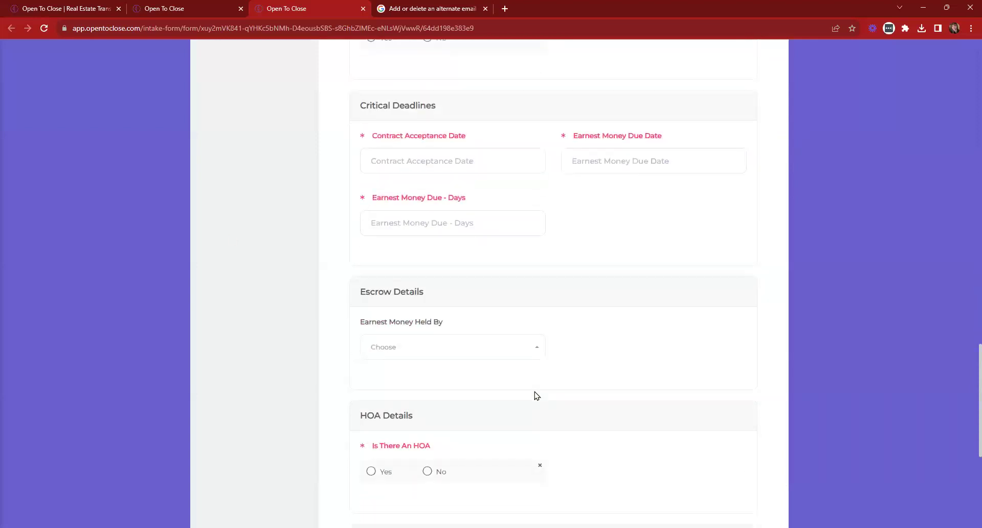
scroll(536, 395, down, 3)
scroll(682, 394, up, 15)
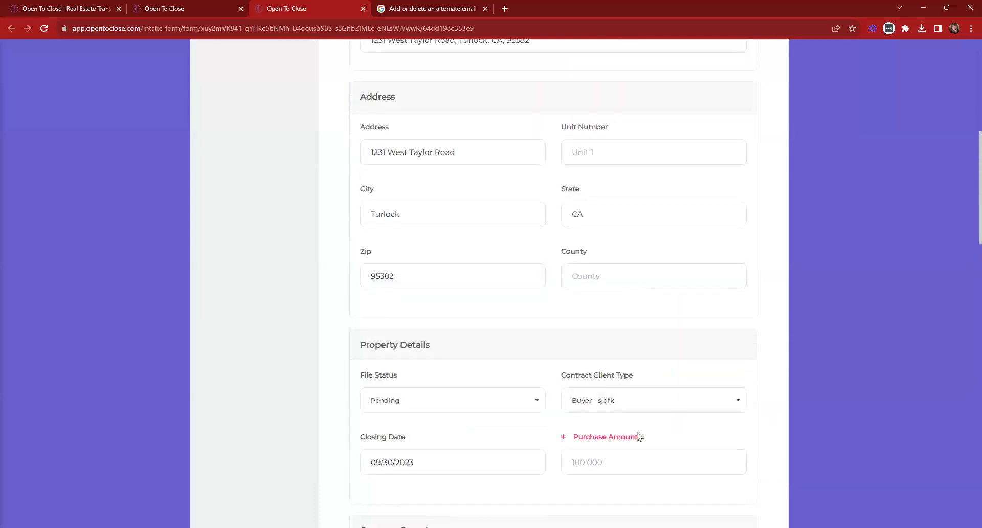
Enter a 345,000.00 purchase amount, Conventional financing, Yes to inspection, No to appraisal, disclosure and survey
scroll(638, 436, down, 4)
click(599, 272)
click(658, 287)
scroll(521, 300, down, 3)
click(428, 228)
click(371, 291)
click(628, 228)
click(629, 290)
click(372, 304)
click(371, 291)
click(572, 291)
click(628, 352)
click(628, 414)
Answer No to septic, referral and well; set dates 08/16/2023 and 08/18/2023, and 3 and 17 days
scroll(612, 397, down, 4)
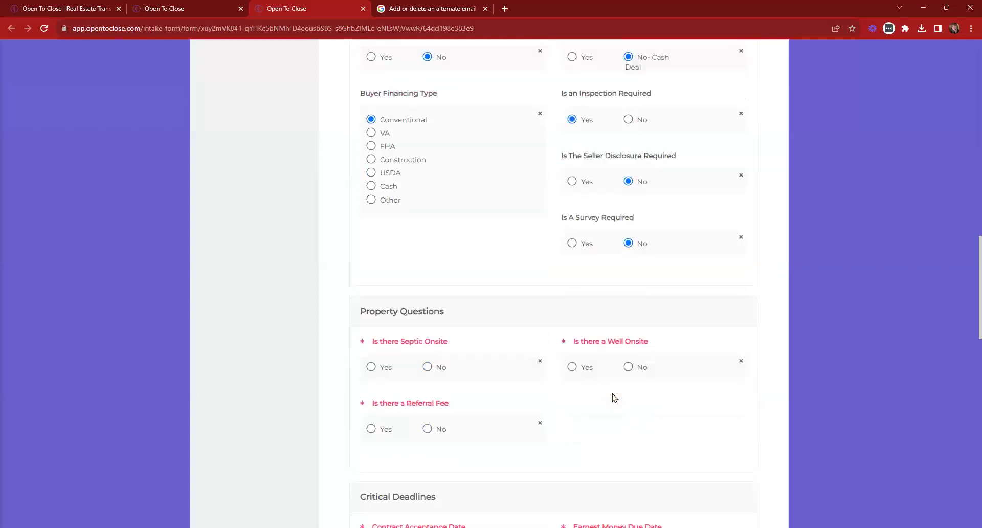
click(427, 333)
click(427, 396)
click(628, 334)
scroll(395, 285, down, 5)
click(391, 263)
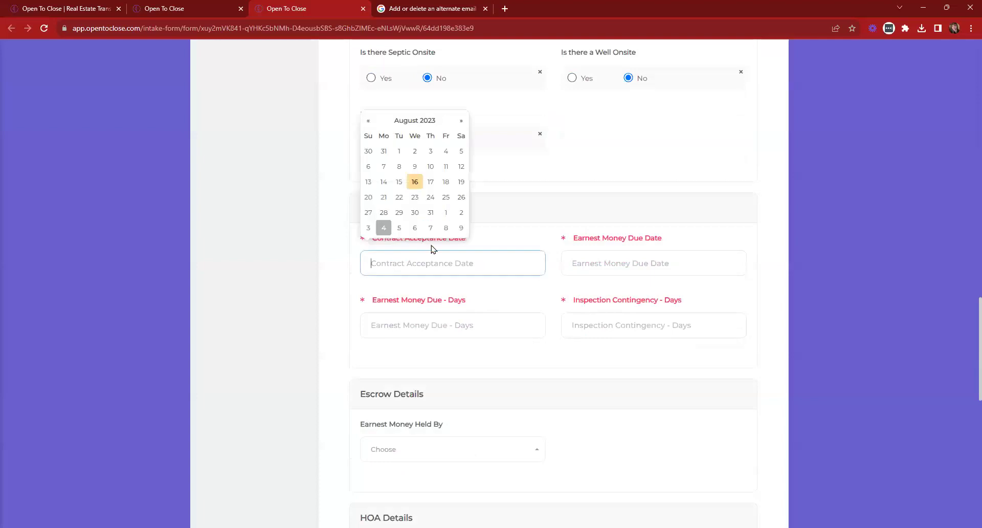
click(415, 183)
click(644, 262)
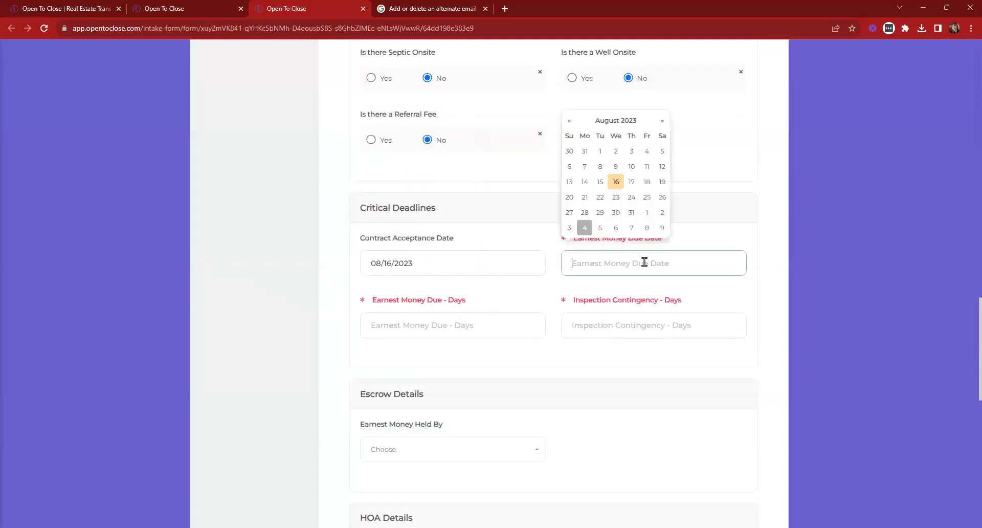
click(647, 182)
click(449, 318)
text(3)
click(645, 316)
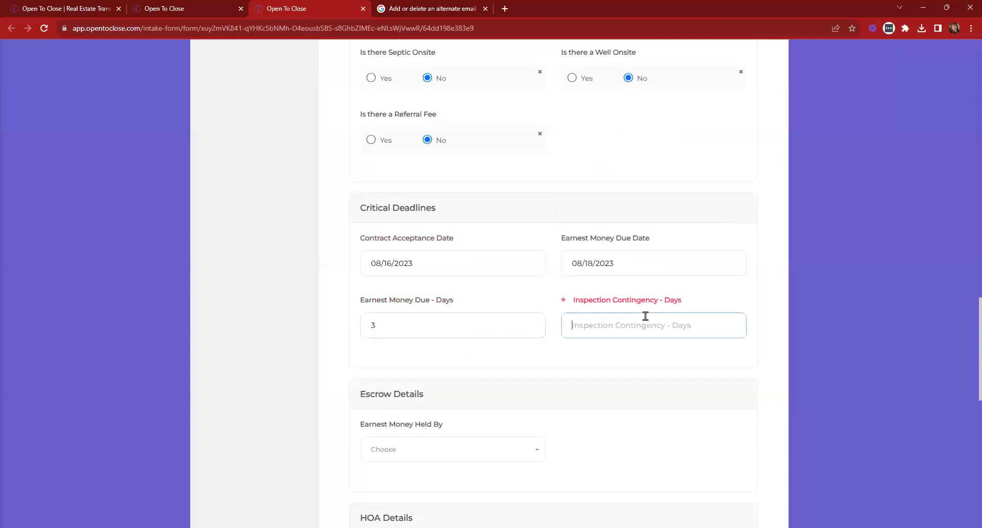
text(17)
Answer No to HOA and home warranty, type the inspection details note, and save the details
scroll(497, 300, down, 4)
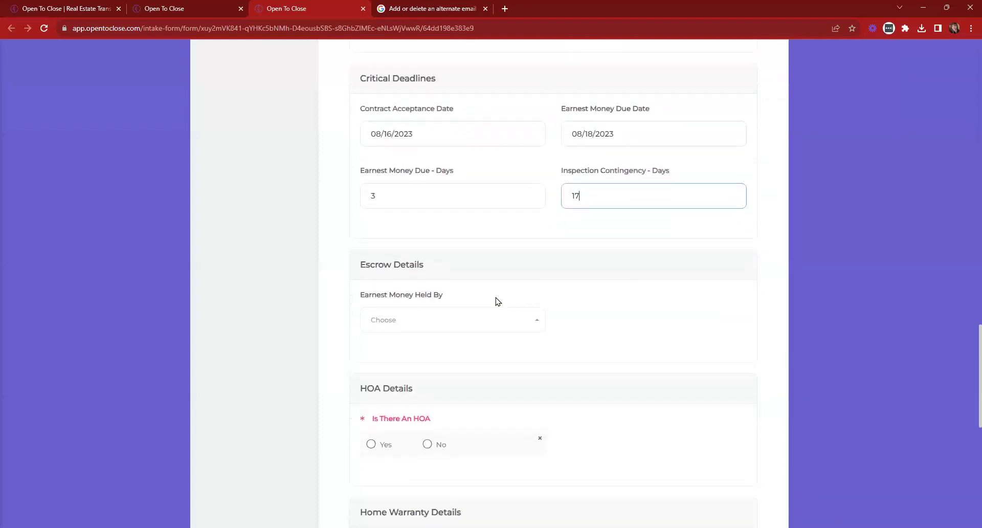
scroll(409, 307, down, 2)
click(427, 266)
scroll(437, 286, down, 3)
click(427, 237)
click(435, 391)
text(THi)
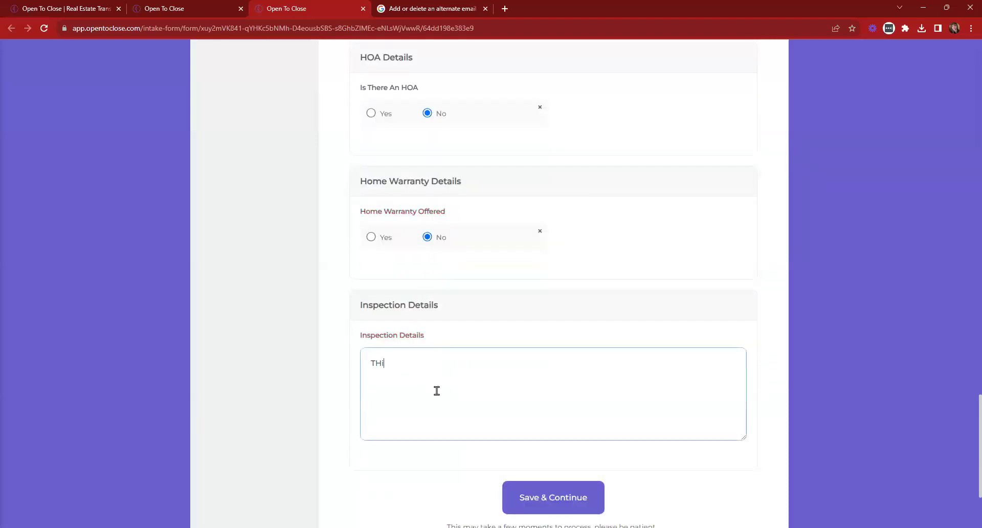
key(BackSpace)
key(BackSpace)
key(BackSpace)
key(BackSpace)
scroll(487, 342, up, 10)
scroll(487, 342, up, 10)
scroll(487, 342, down, 20)
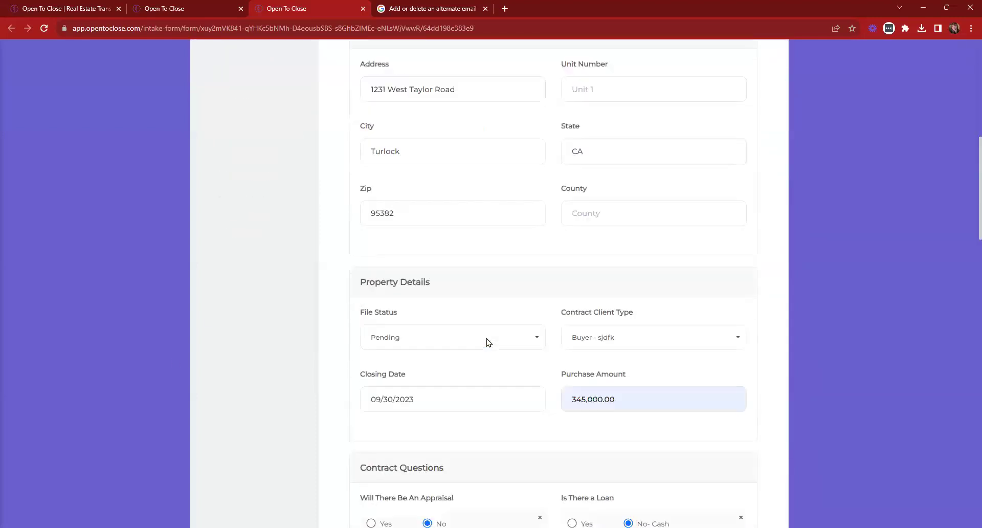
scroll(512, 359, down, 3)
click(524, 365)
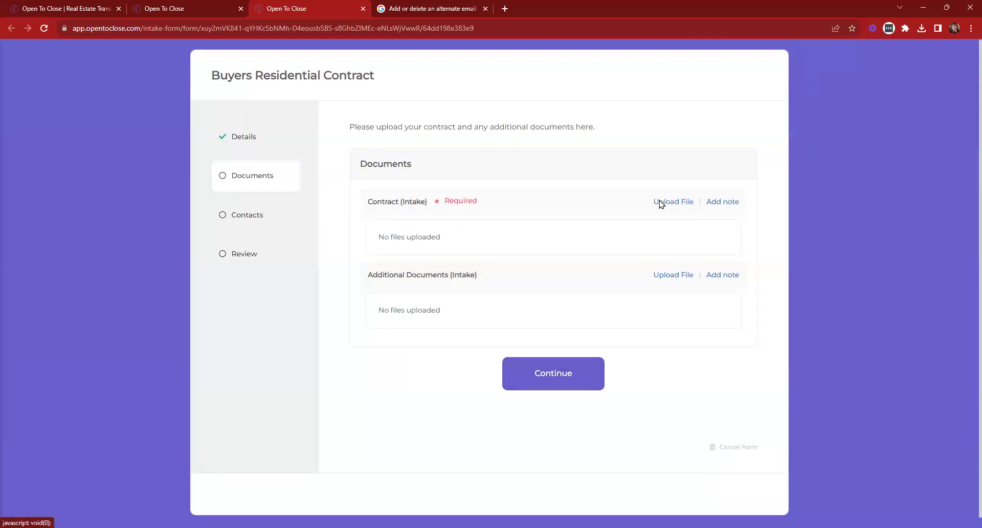
Upload Field Sections (1).gif under Contract (Intake) and continue to the Contacts step
click(674, 203)
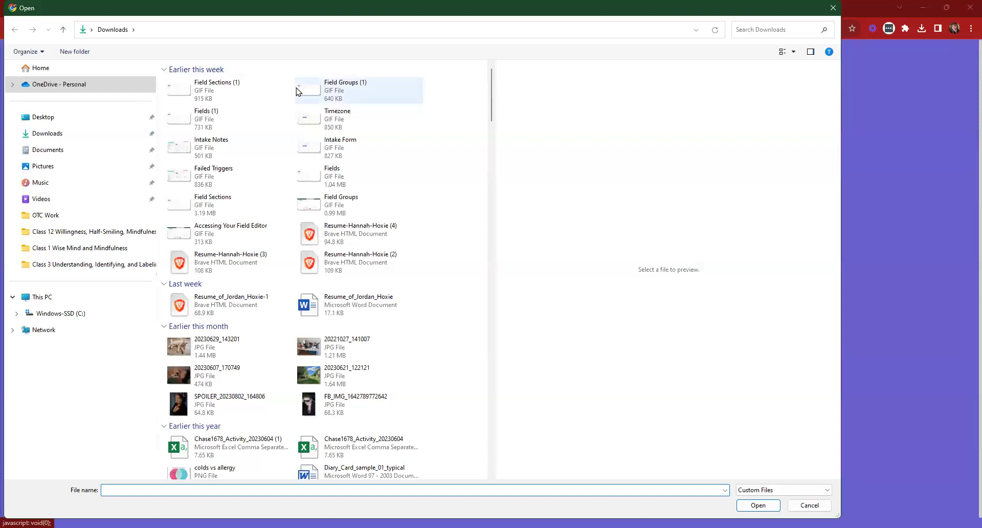
click(213, 89)
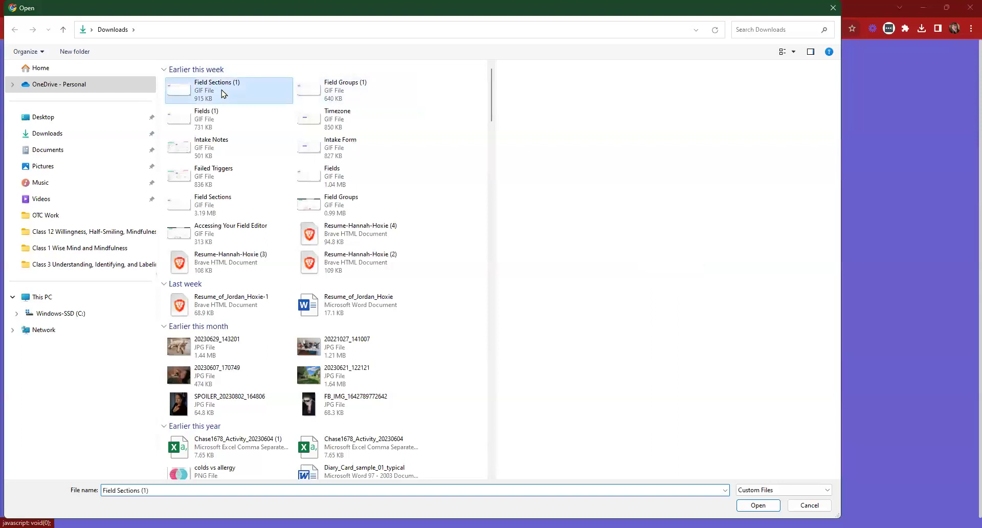
click(757, 505)
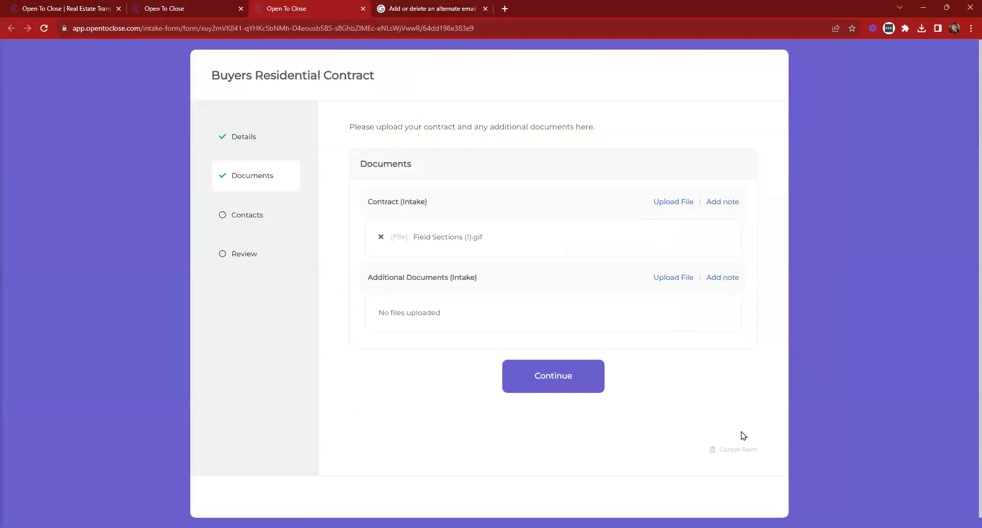
click(547, 376)
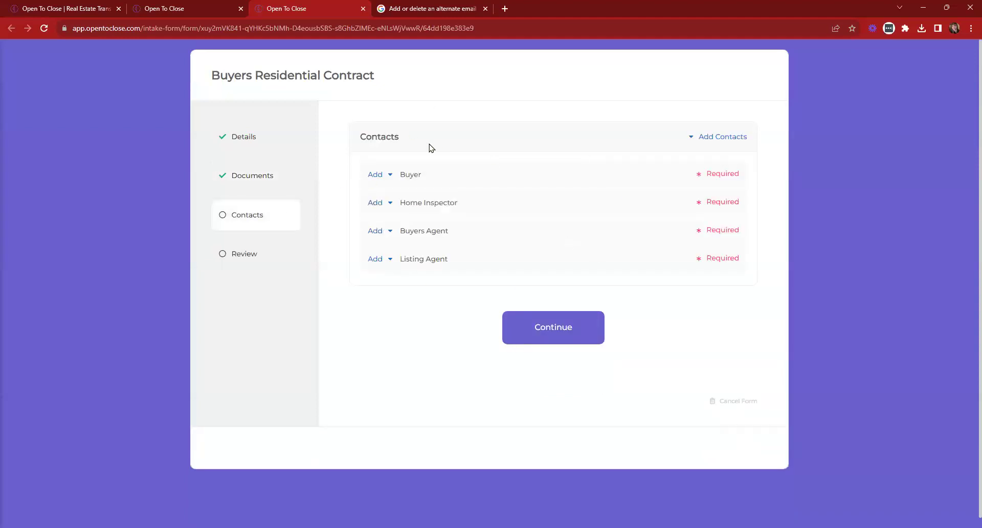
drag(401, 203, 488, 206)
click(378, 203)
click(412, 245)
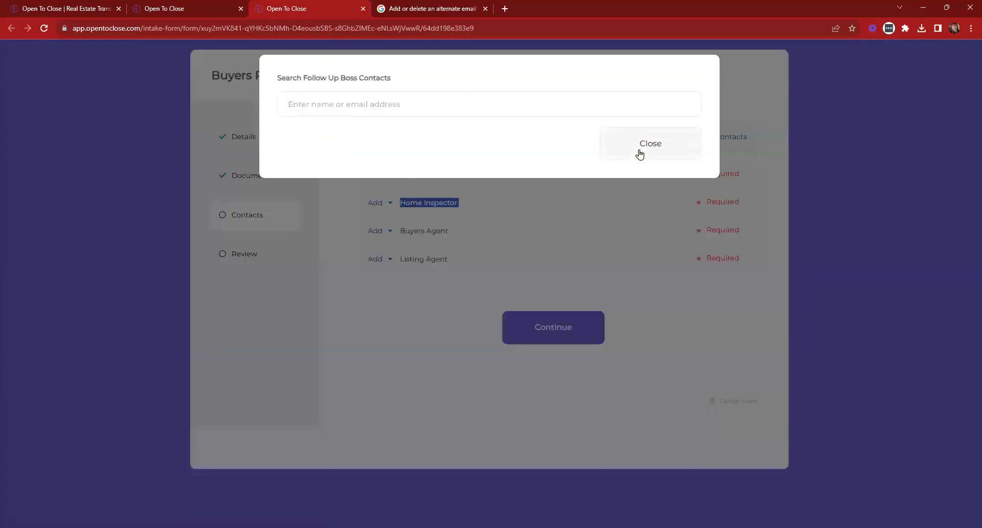
click(639, 153)
click(376, 202)
click(404, 245)
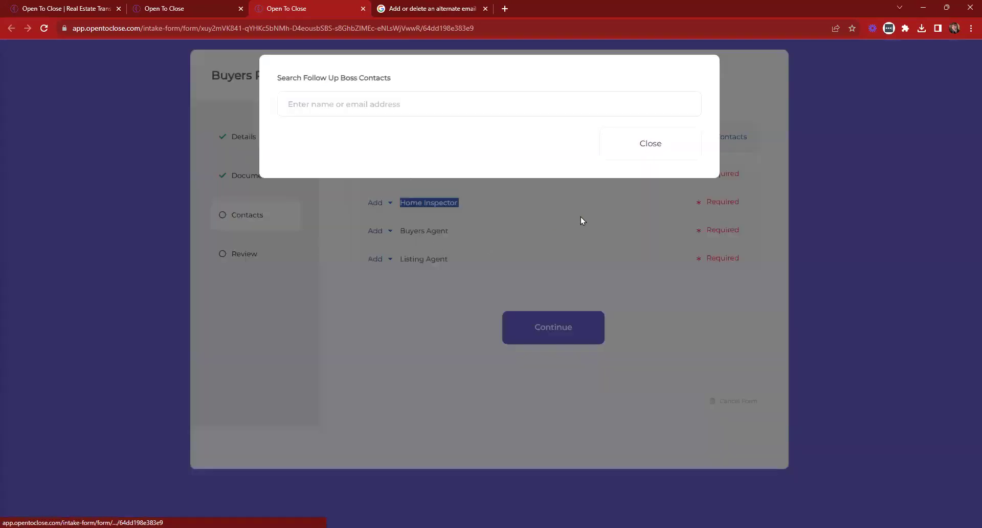
click(652, 151)
click(372, 204)
click(381, 220)
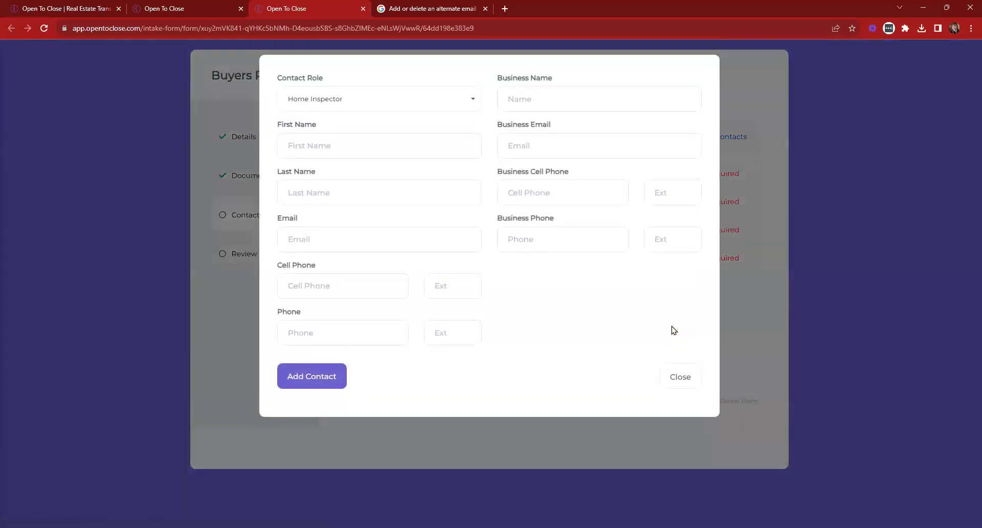
click(680, 377)
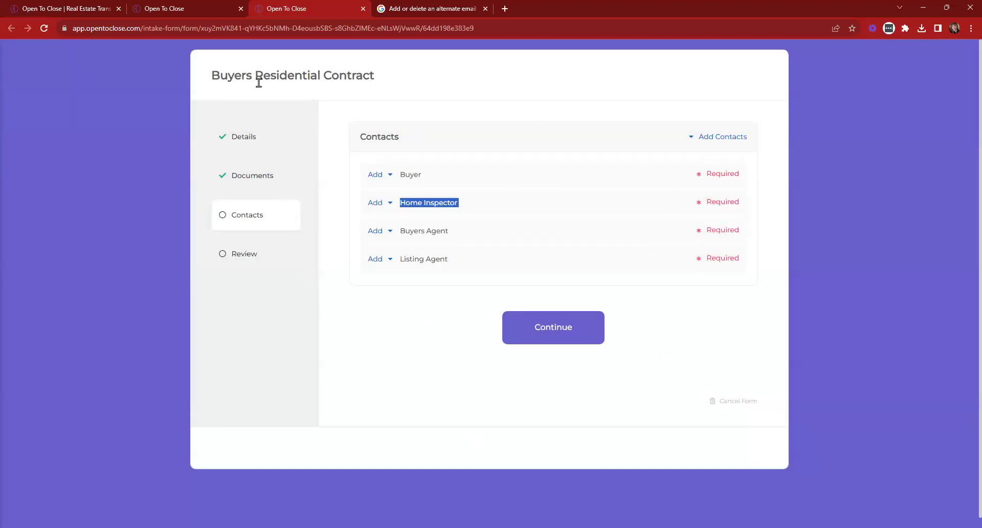
Go back to the Details step, scroll to the bottom, and cancel the intake form
click(252, 144)
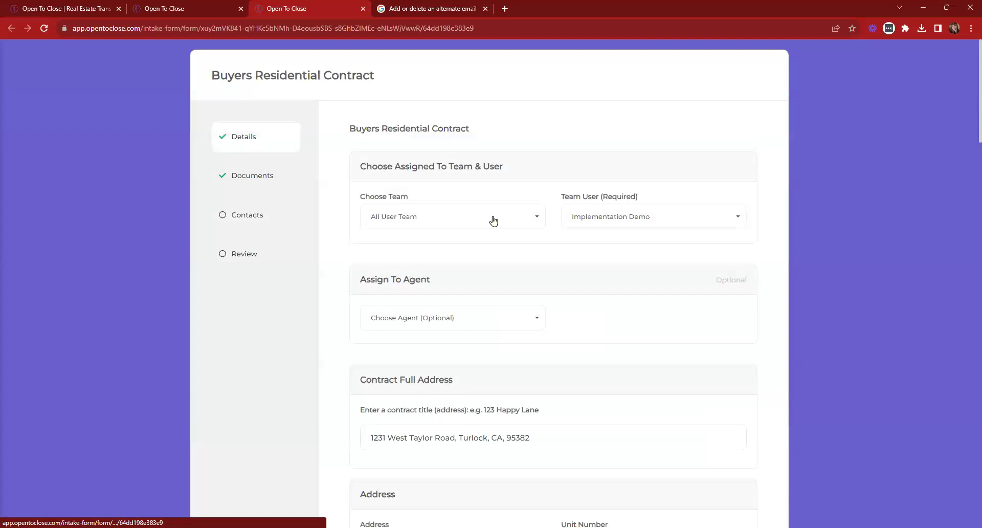
scroll(616, 221, down, 5)
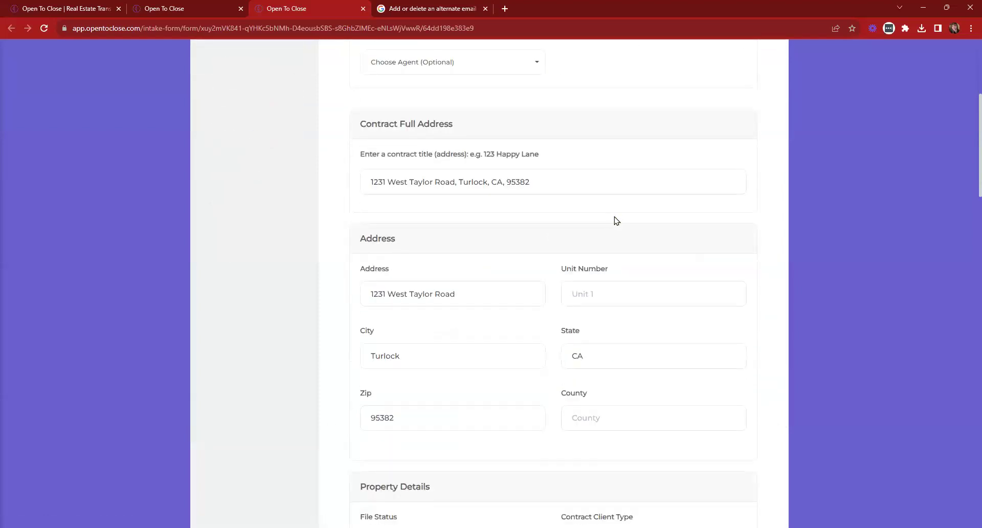
scroll(616, 221, down, 20)
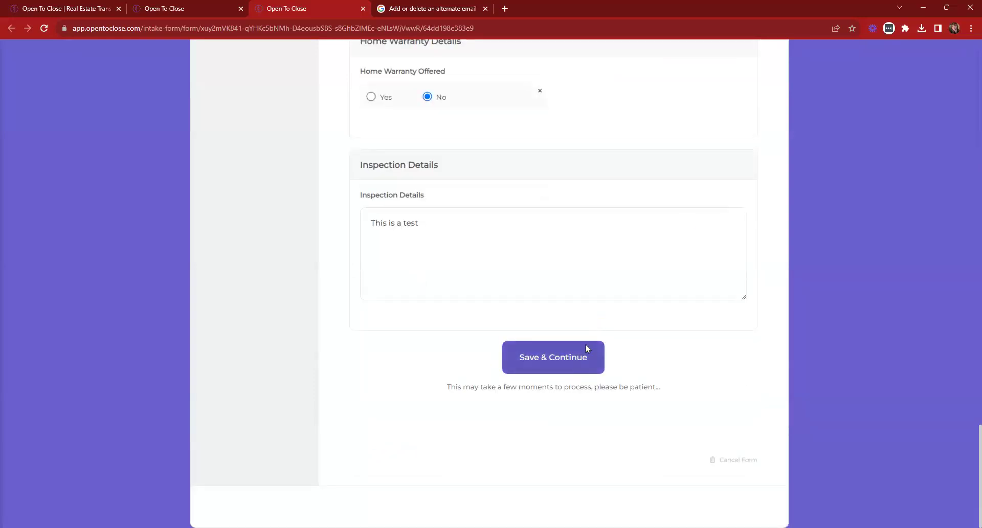
scroll(585, 252, up, 8)
scroll(493, 377, down, 8)
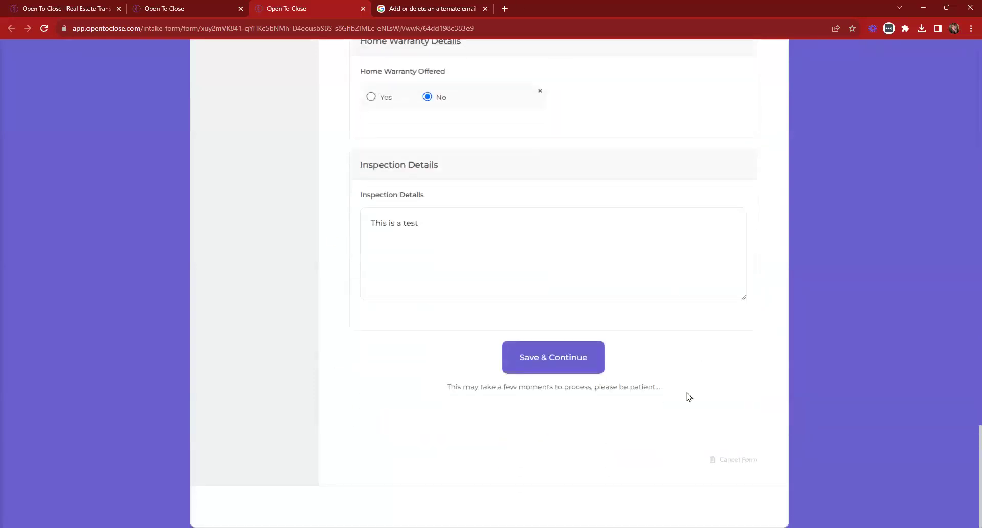
click(744, 462)
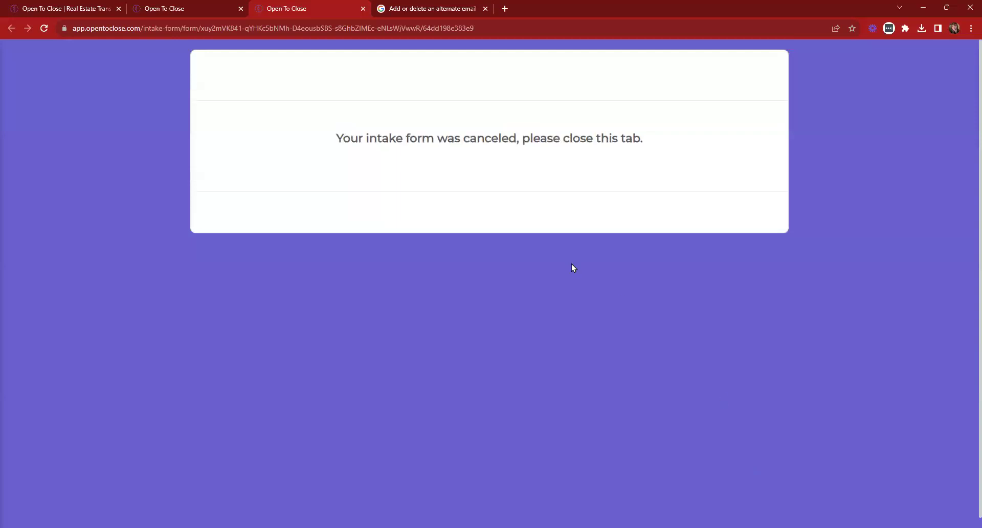
Close the canceled form's tab and edit the Agent Review Email - Buyer Agent template from Templating
click(363, 9)
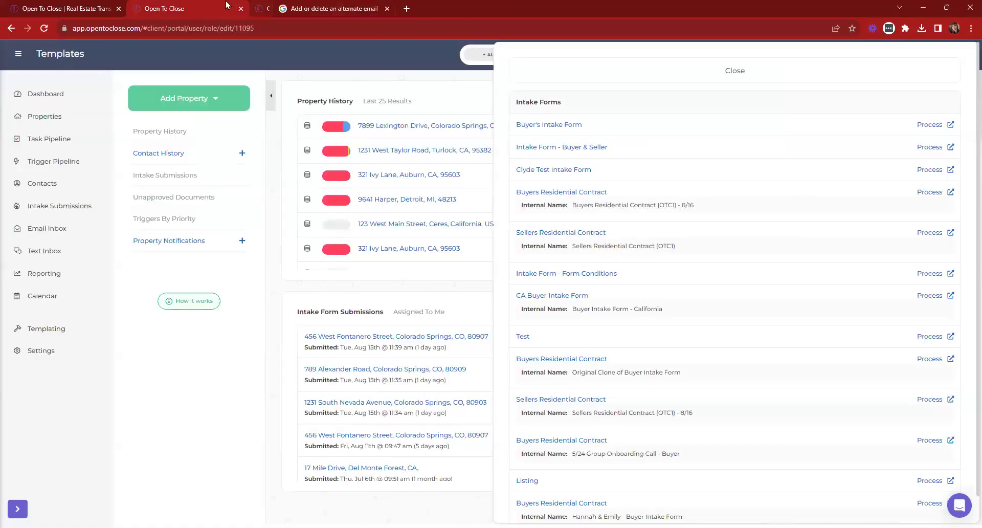
click(645, 64)
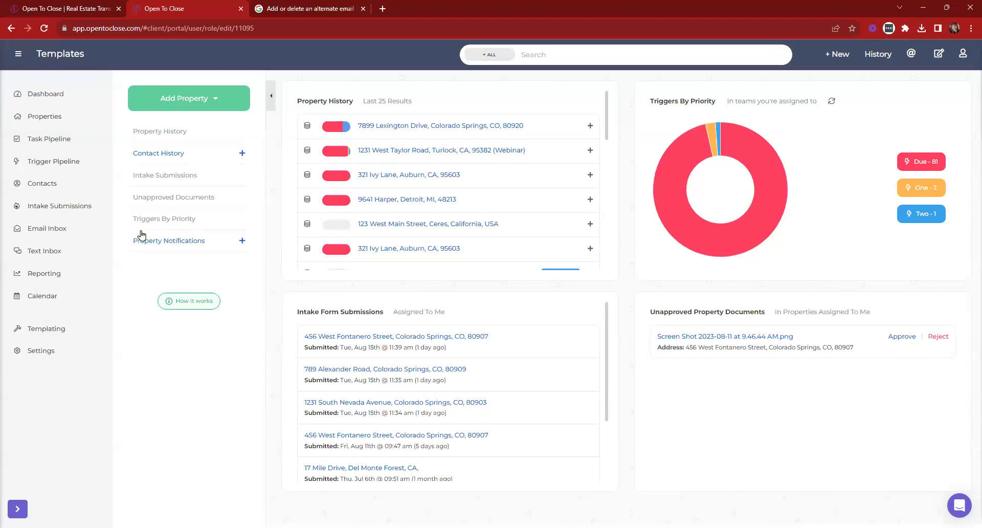
click(45, 332)
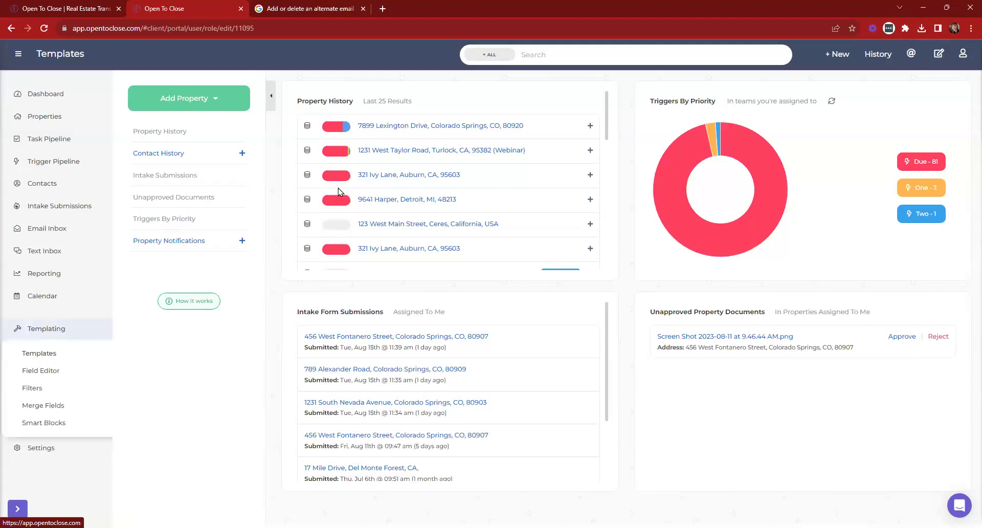
click(337, 191)
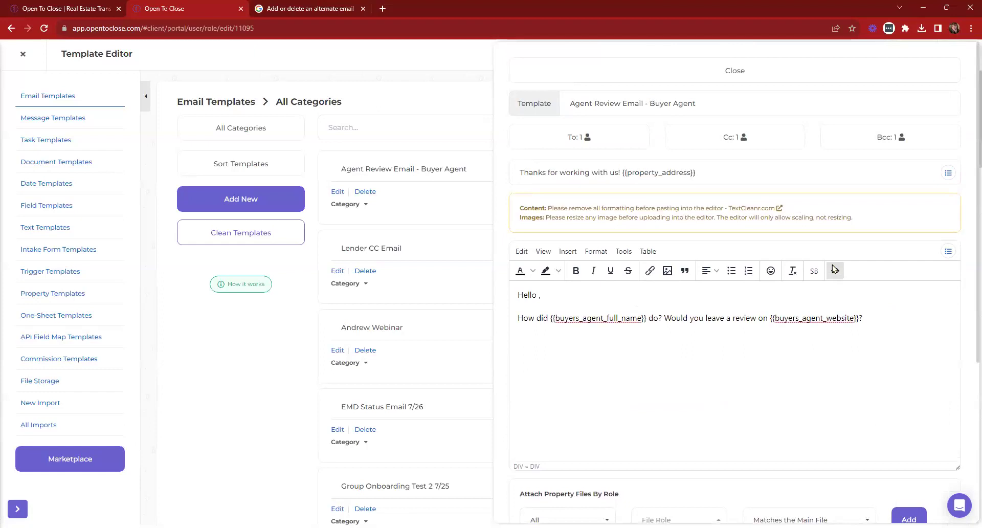
Upload and insert the Field Sections (1) GIF below the template's message text
click(835, 329)
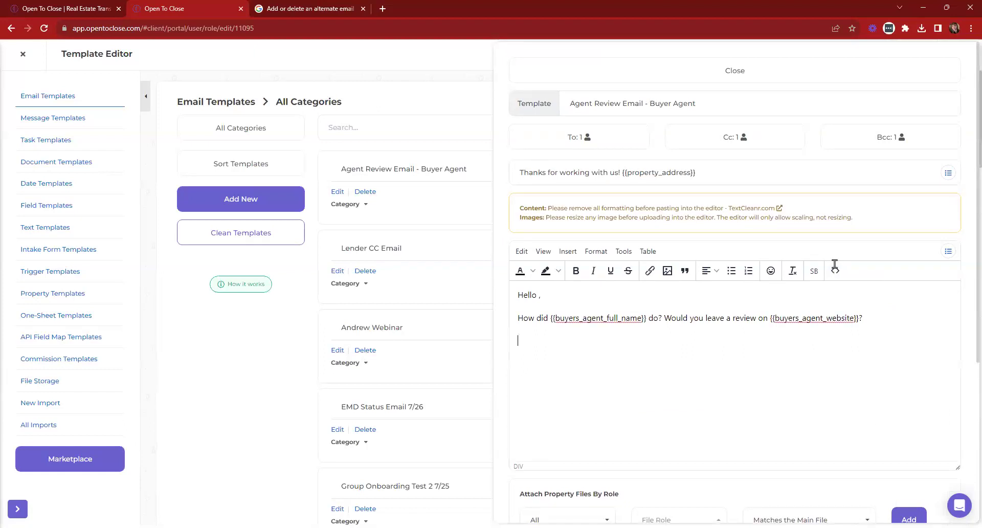
click(668, 271)
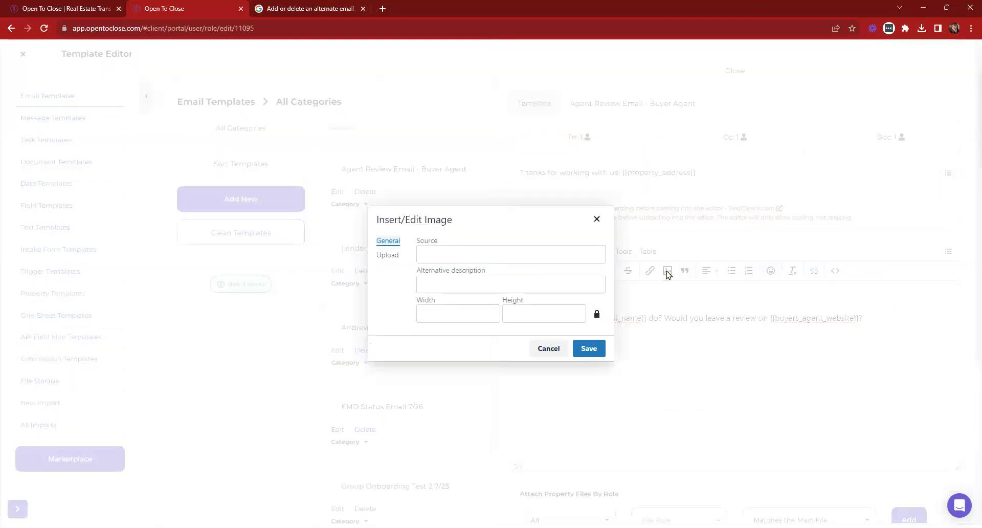
click(391, 256)
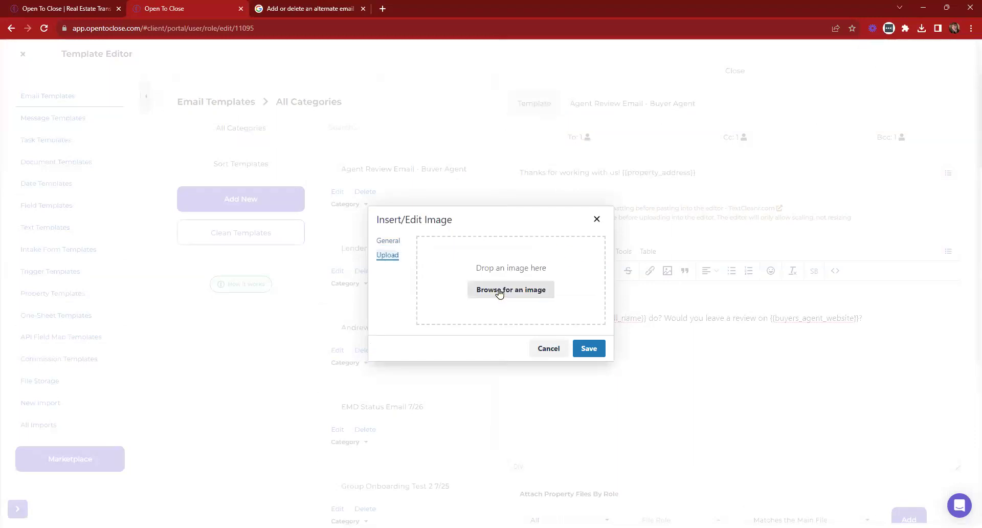
click(237, 87)
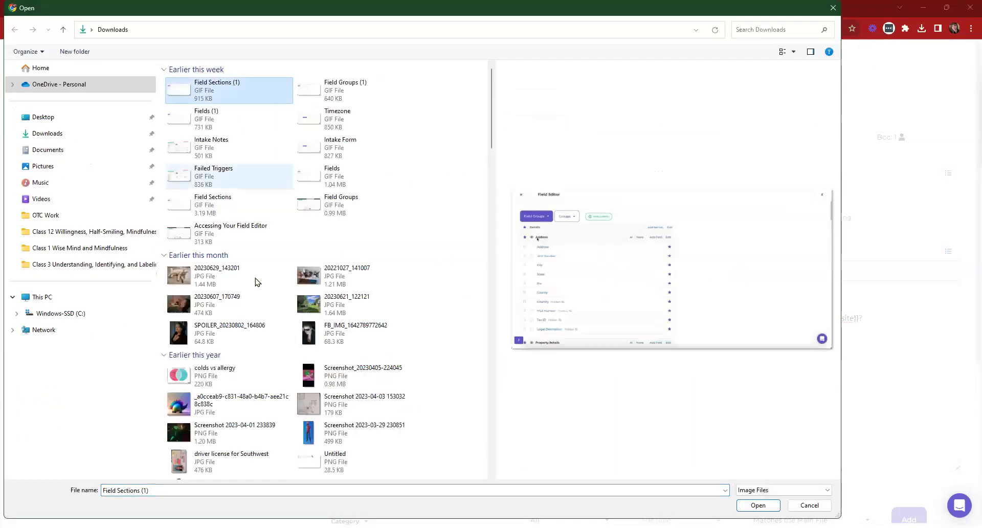
click(761, 506)
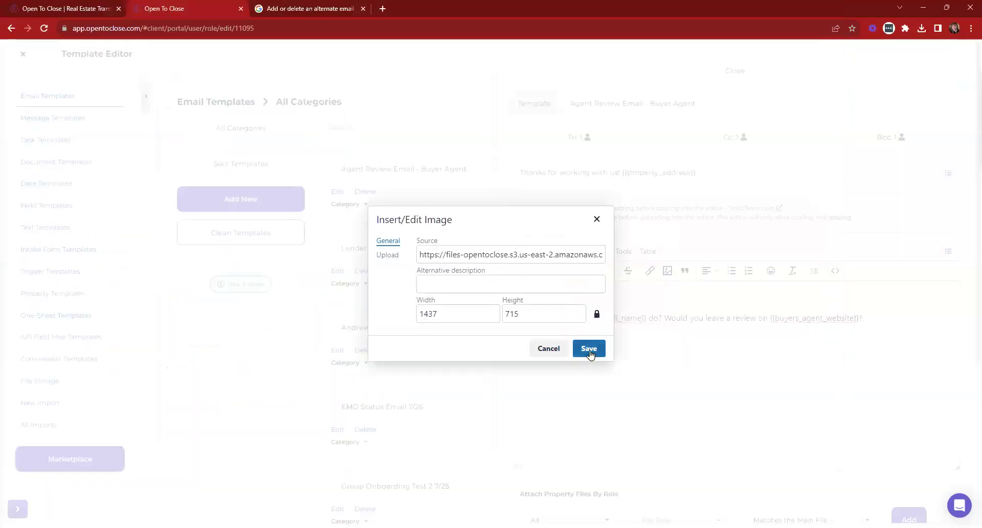
click(589, 349)
Check the updated template and close its edit panel
scroll(791, 385, up, 3)
scroll(760, 349, down, 3)
scroll(752, 317, up, 5)
triple_click(656, 104)
key(ctrl+c)
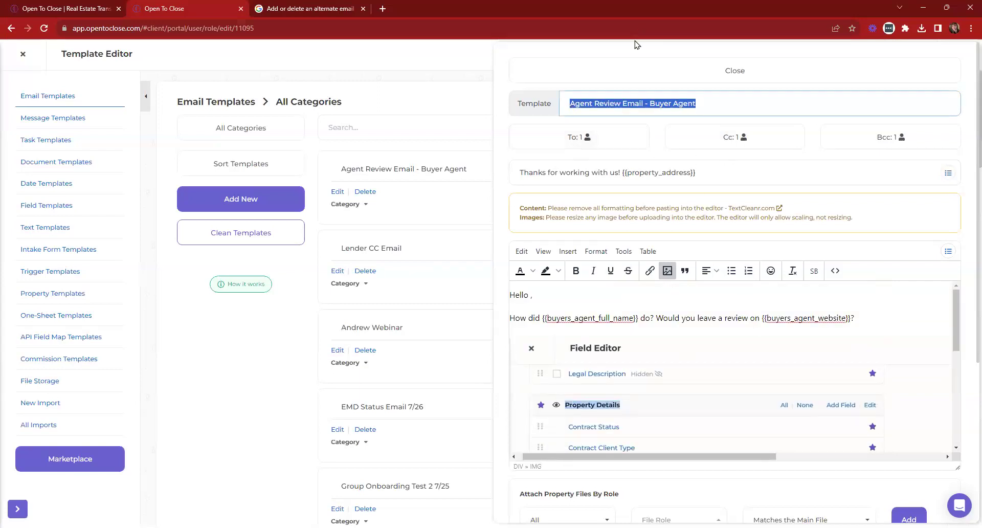
click(623, 73)
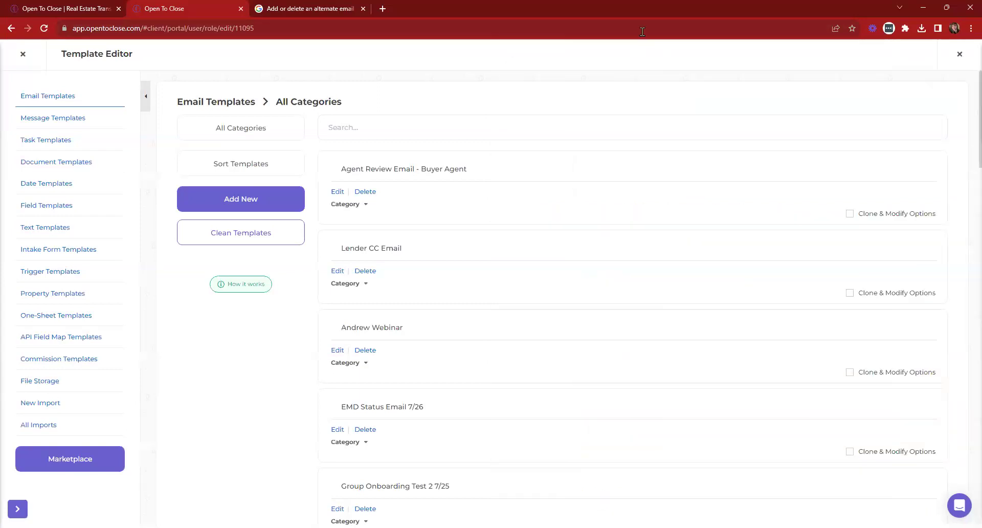
click(33, 55)
click(425, 150)
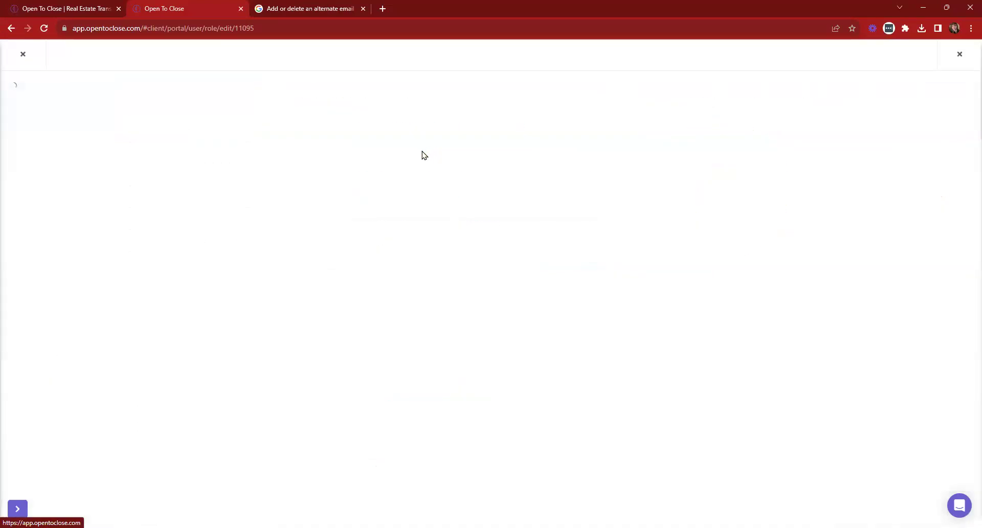
click(355, 115)
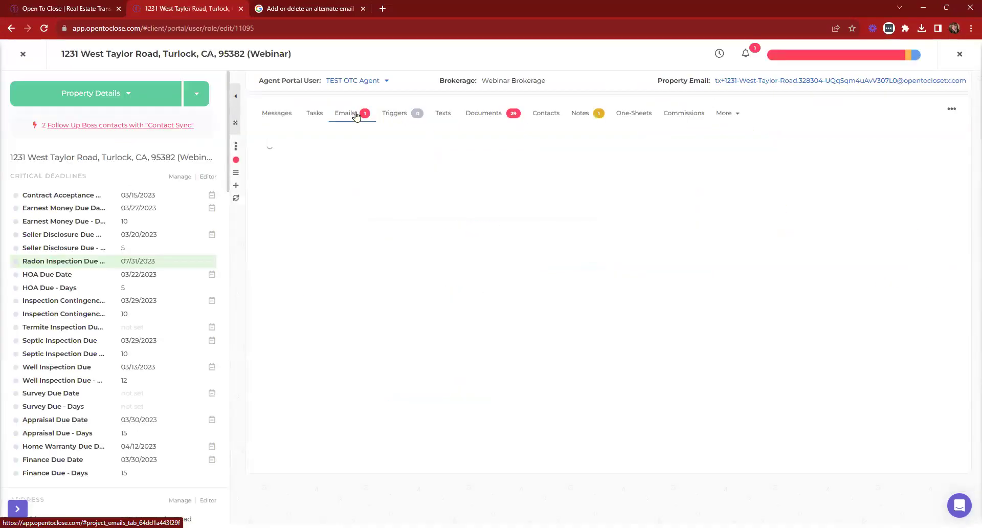
scroll(849, 359, down, 10)
click(919, 357)
click(515, 333)
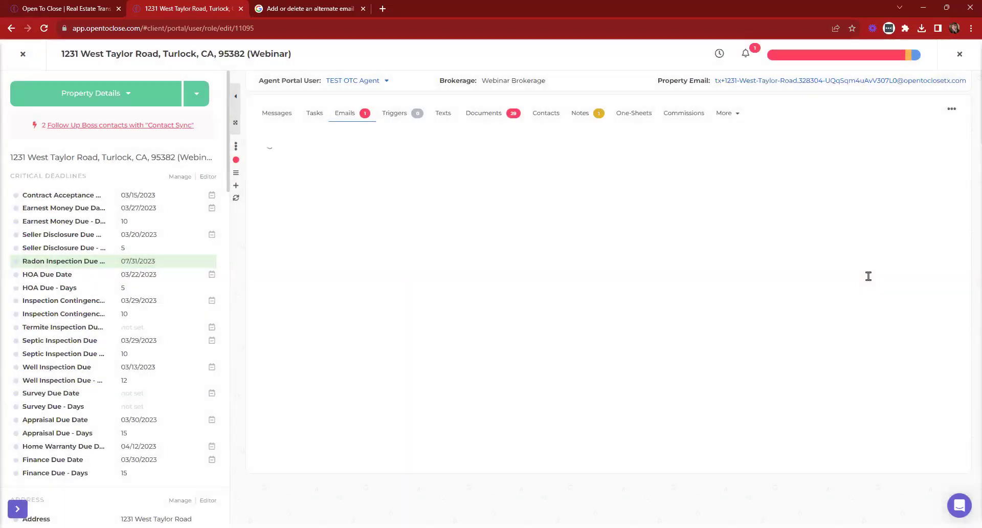
Apply the Agent Review Email - Buyer Agent template and review the resulting email
click(887, 165)
key(ctrl+v)
click(690, 136)
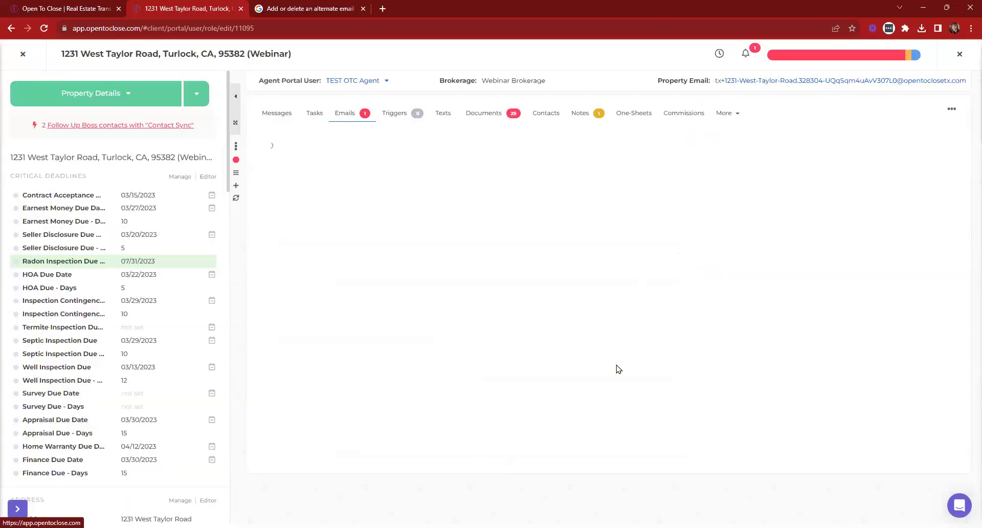
scroll(916, 281, down, 5)
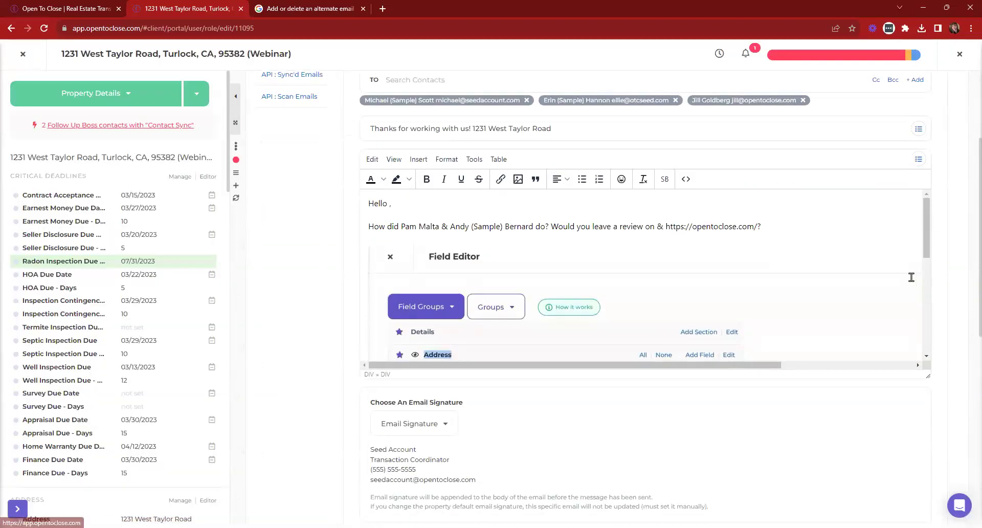
scroll(586, 258, down, 10)
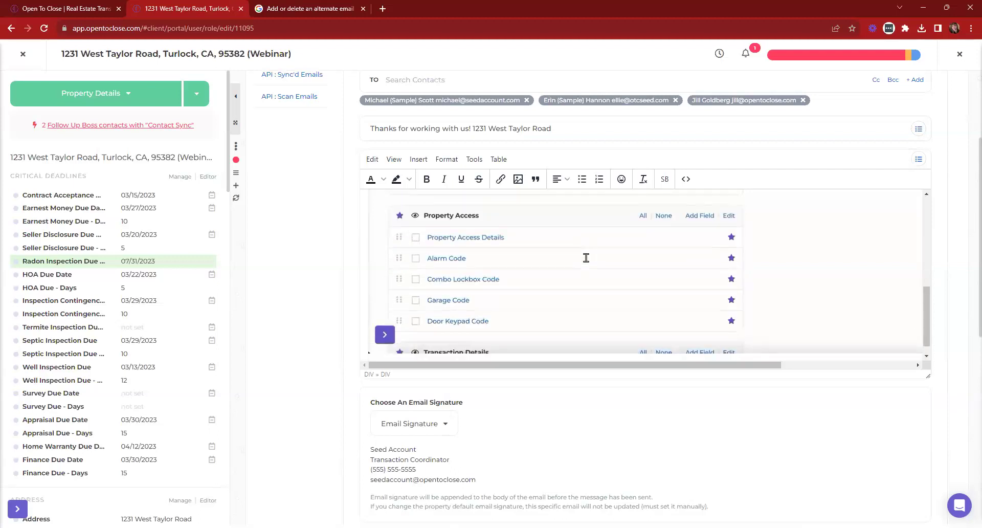
scroll(587, 258, up, 10)
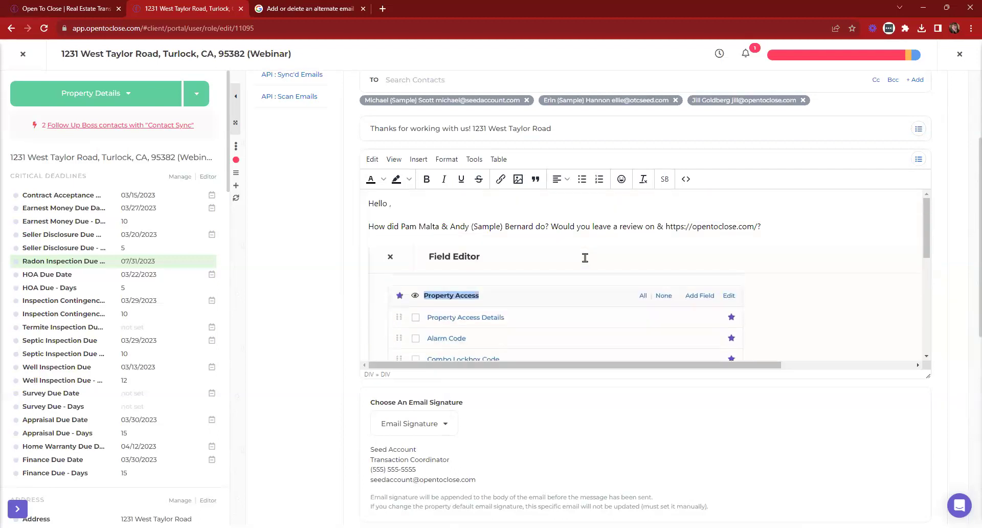
scroll(749, 242, up, 3)
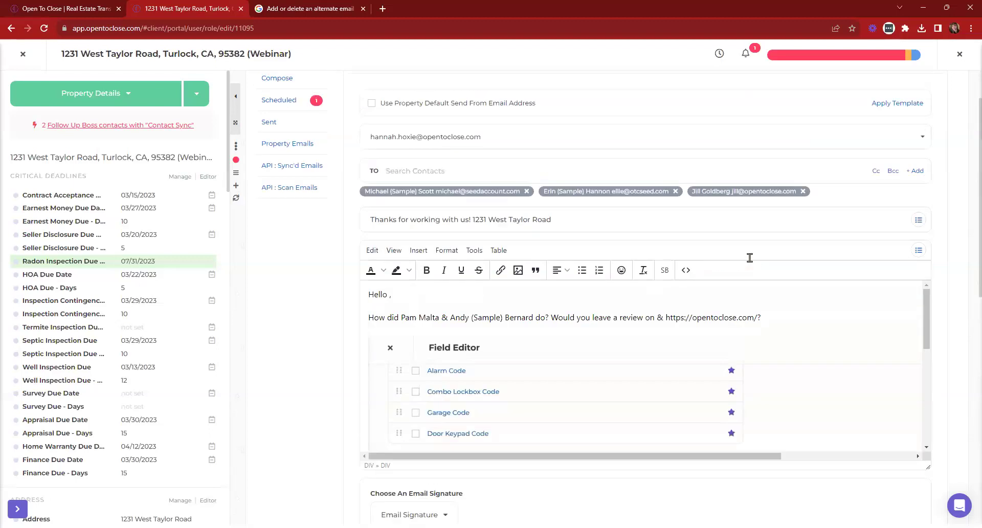
Switch the review email's sender to a different address and remove both original recipients
click(467, 204)
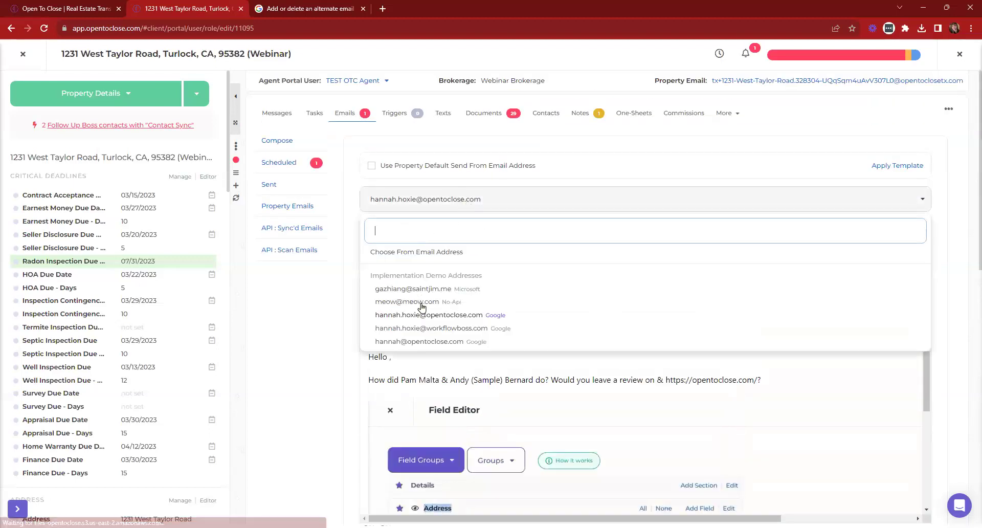
click(433, 303)
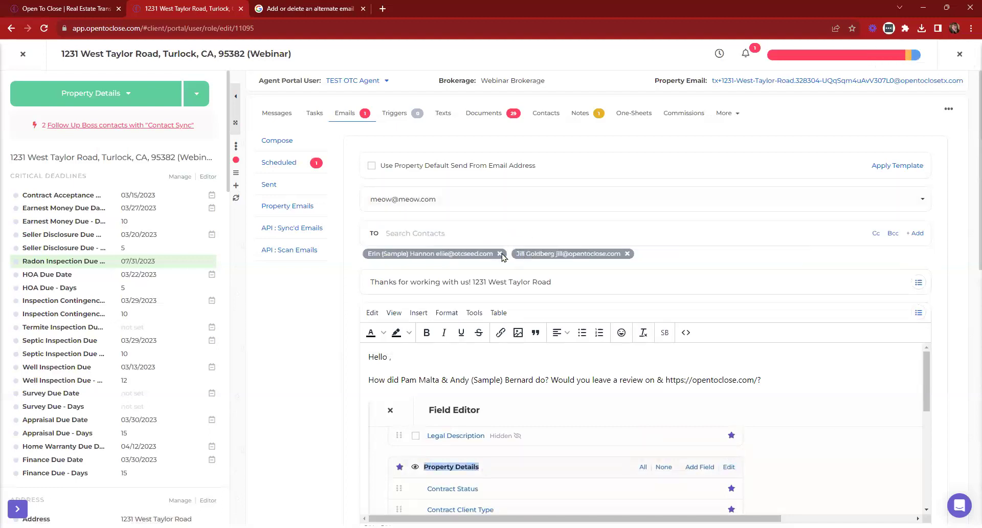
click(499, 253)
click(478, 253)
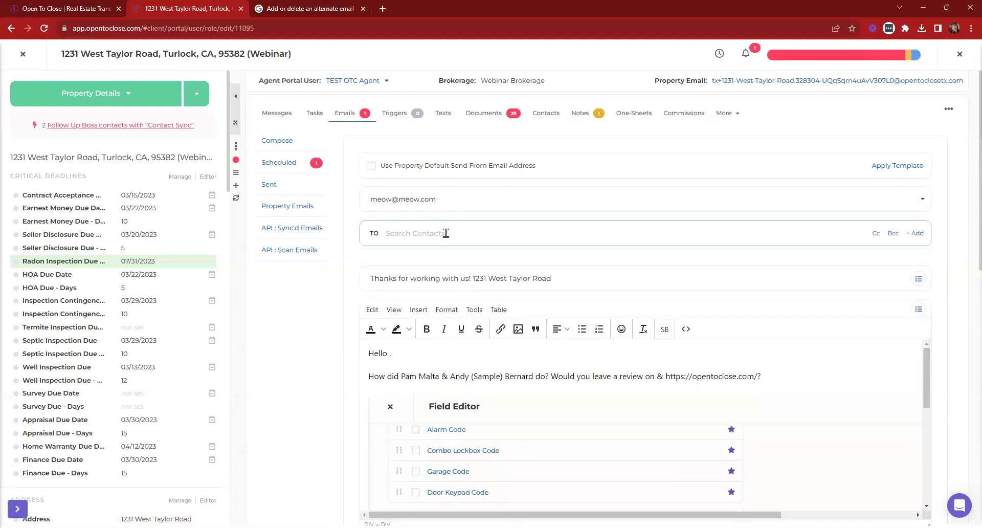
Search contacts by name, add the matching contact as the recipient, and send the email
text(hannah)
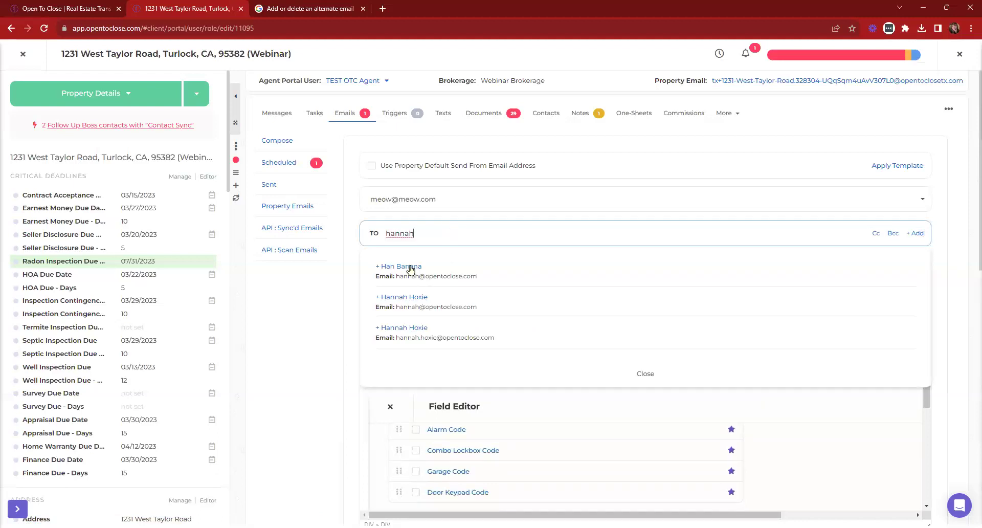
click(408, 265)
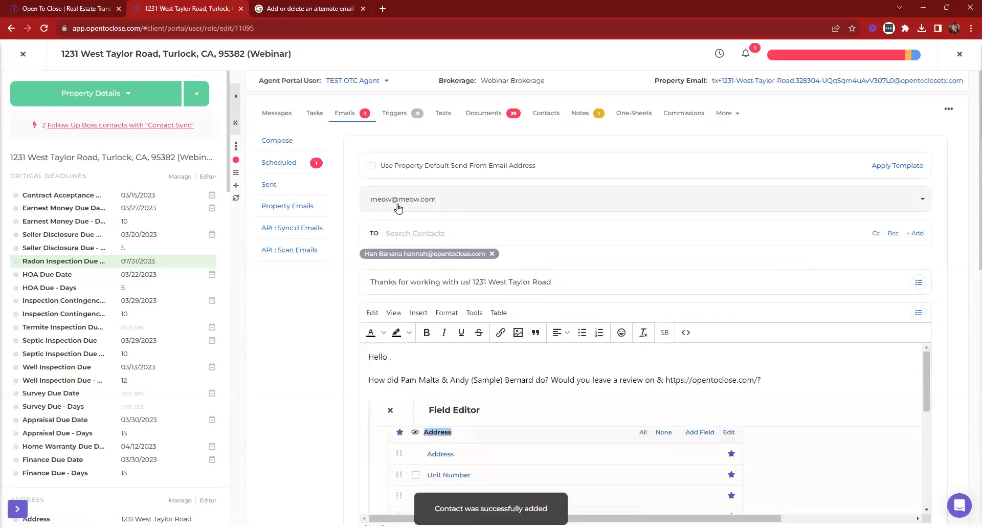
scroll(423, 264, down, 10)
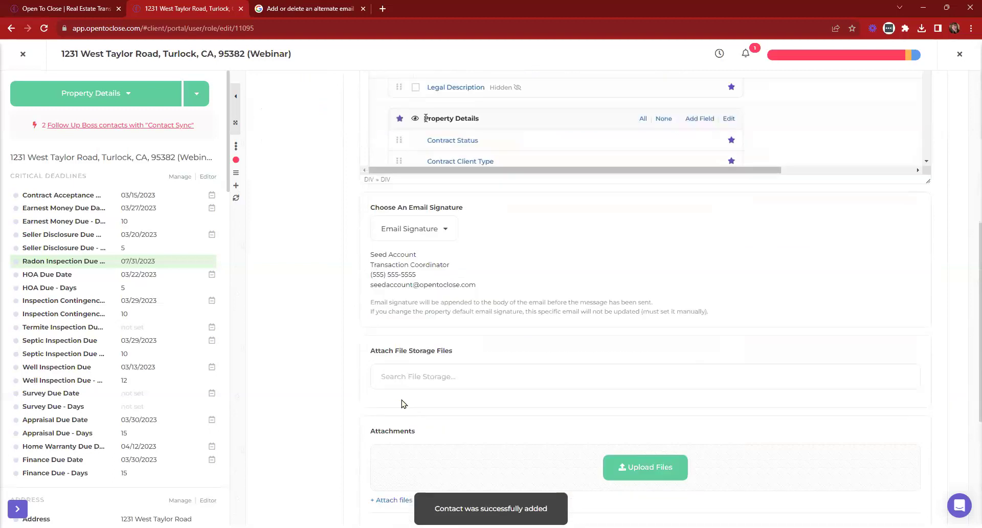
click(381, 379)
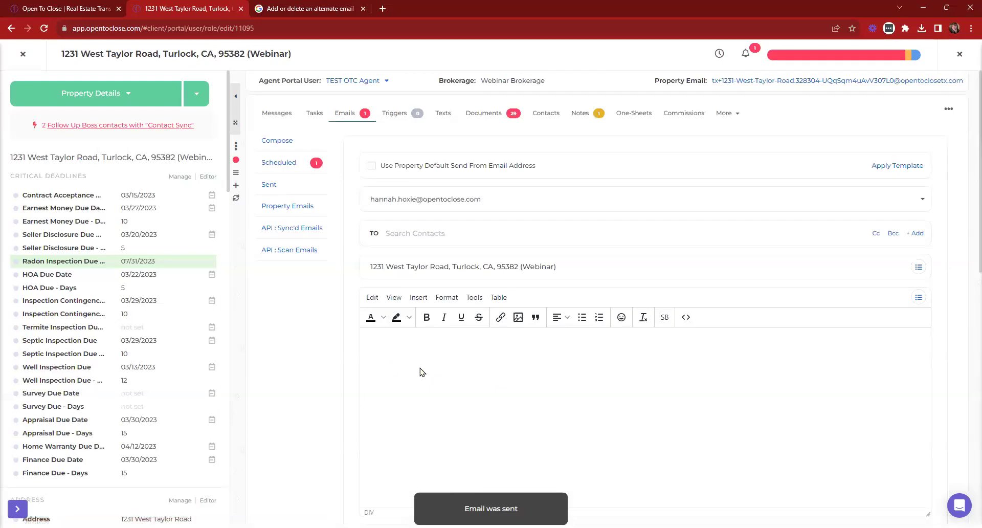
click(269, 188)
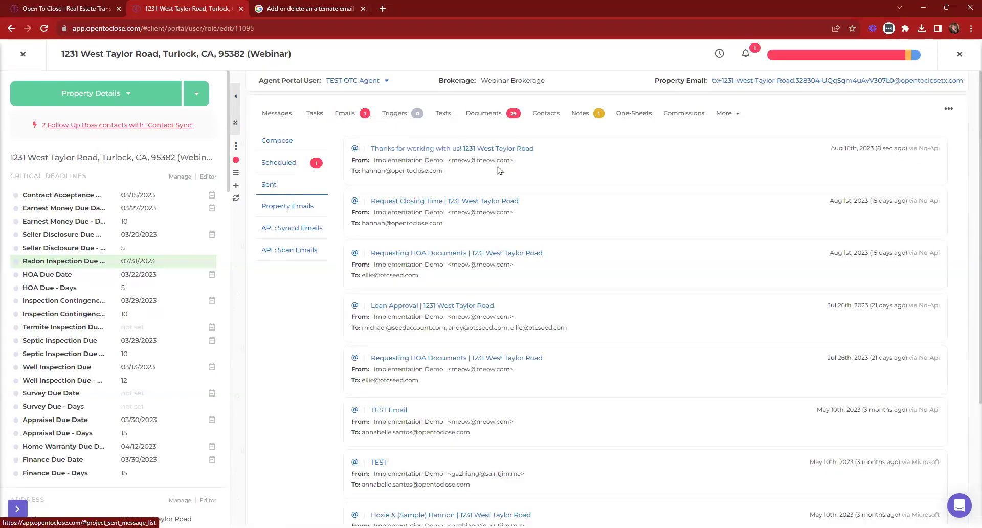
scroll(498, 169, down, 3)
scroll(512, 281, up, 5)
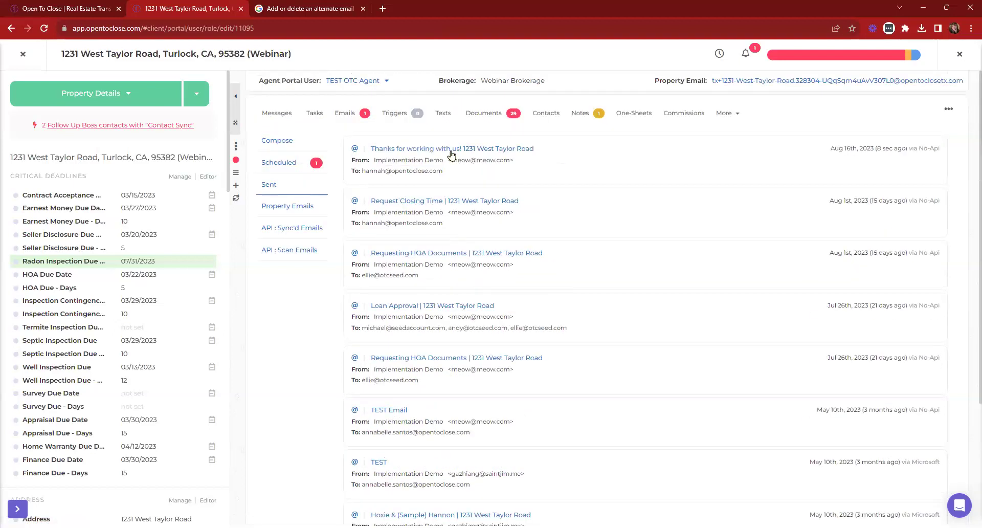
click(450, 151)
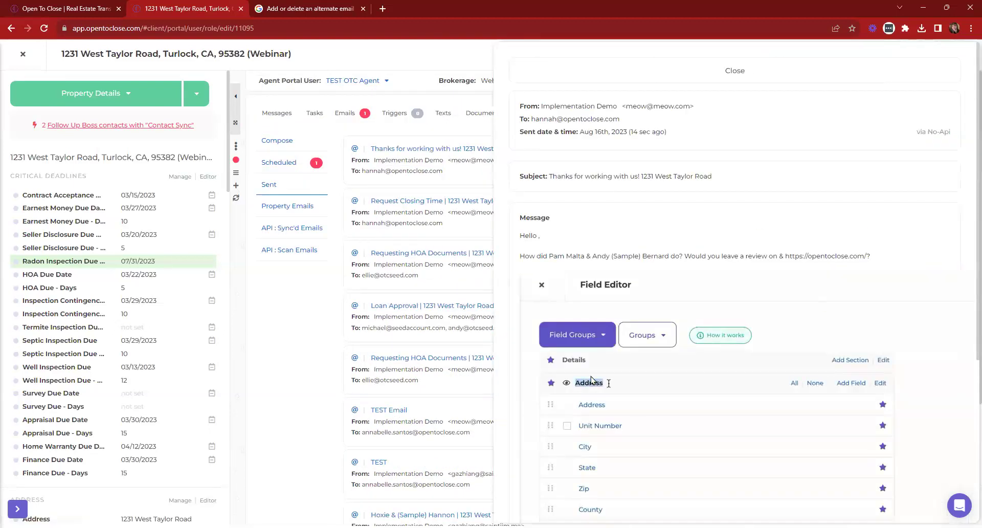
scroll(647, 409, down, 5)
scroll(757, 389, up, 3)
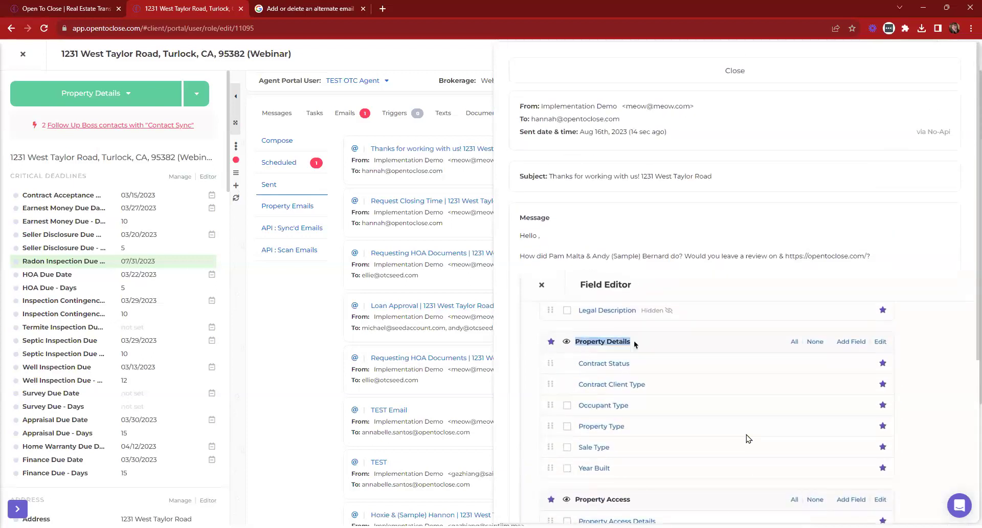
click(595, 71)
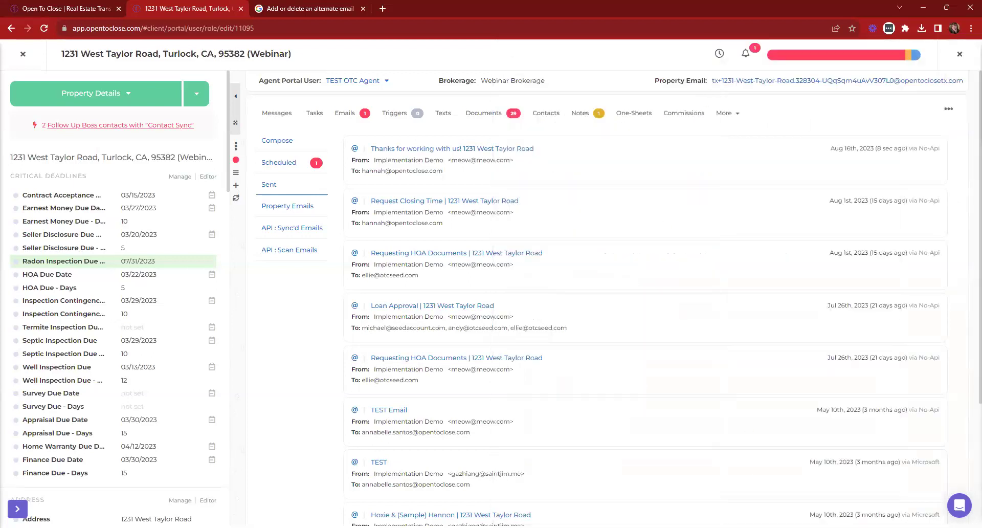
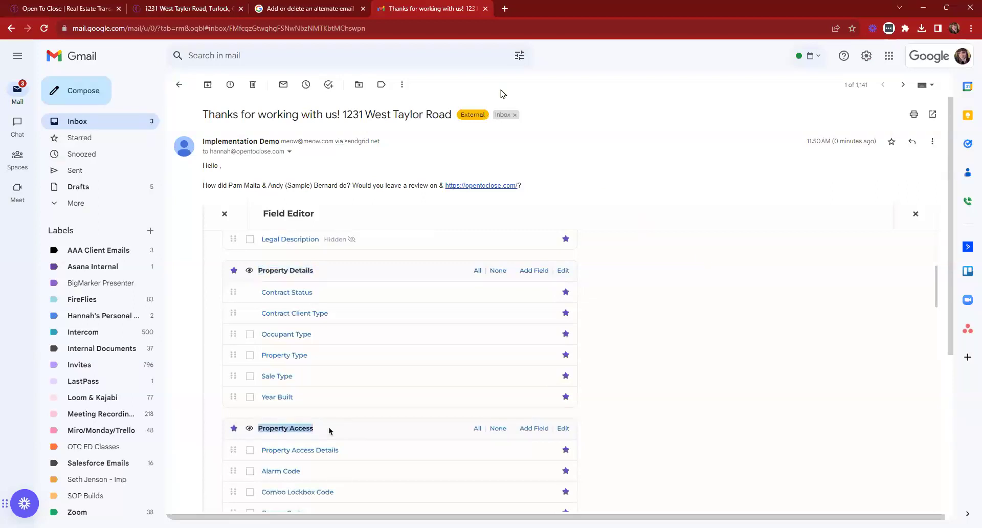
click(264, 7)
click(214, 9)
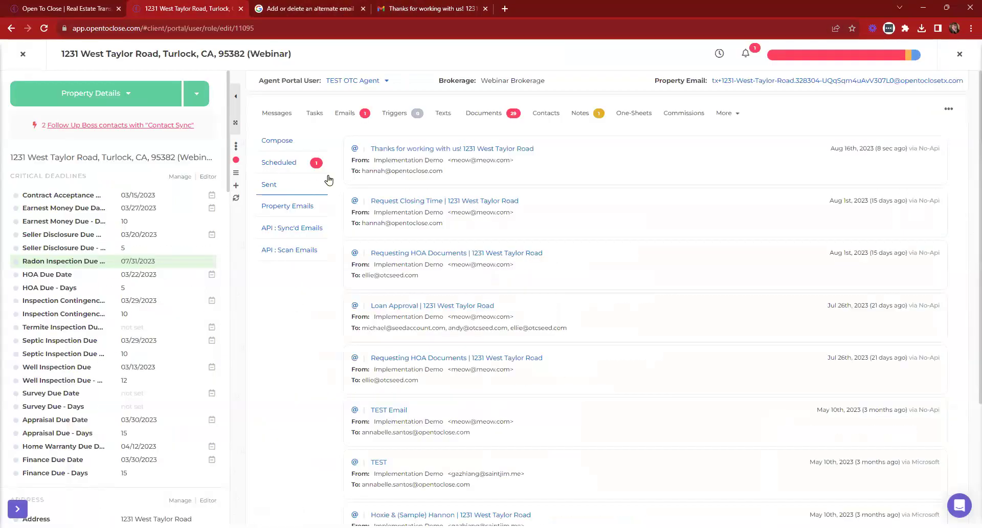
click(292, 230)
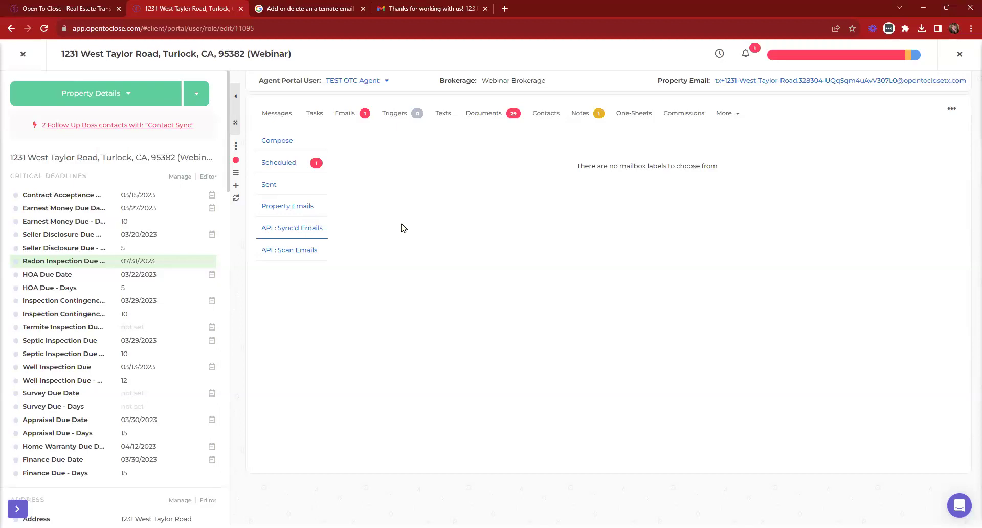
Scroll through the sample thank-you email in Gmail, then close the Gmail tab
click(428, 9)
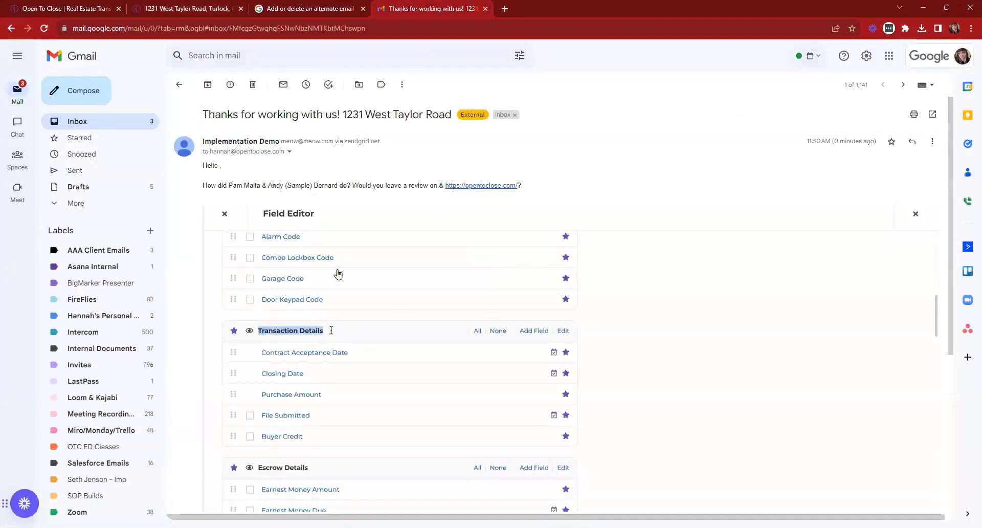
scroll(439, 331, down, 4)
scroll(439, 329, down, 2)
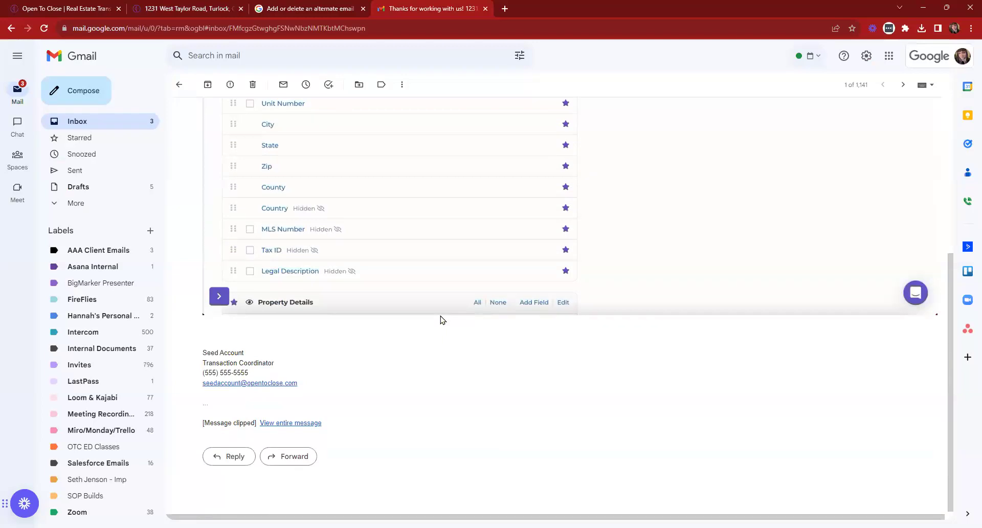
scroll(441, 320, up, 3)
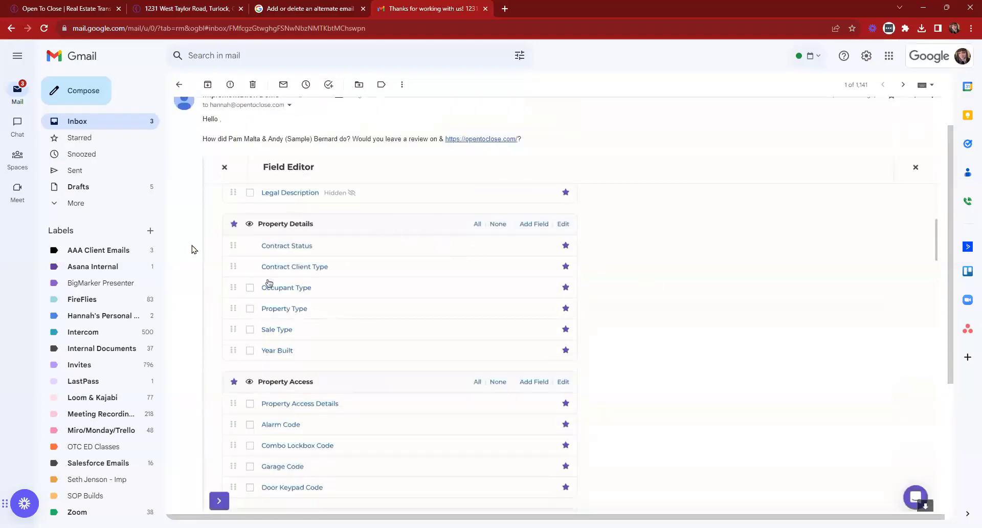
scroll(278, 338, up, 1)
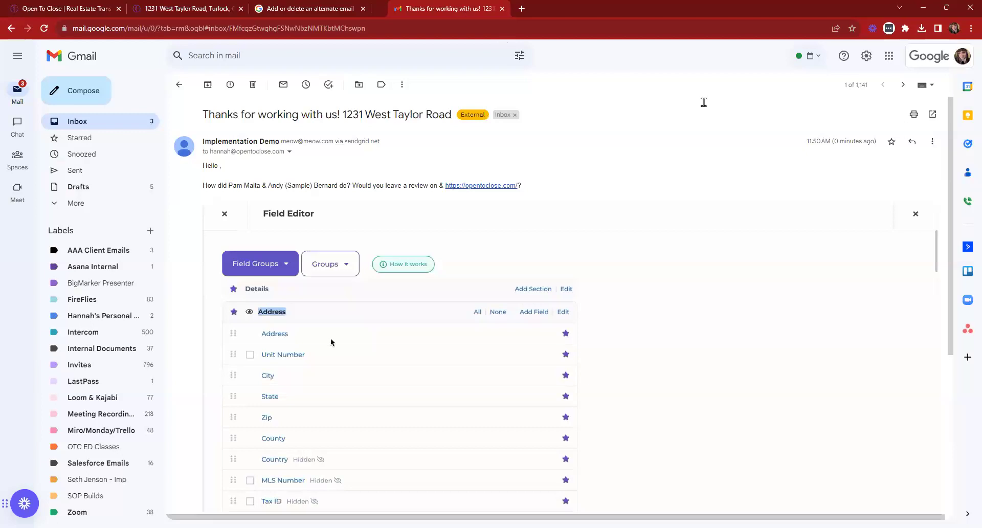
key(ctrl+w)
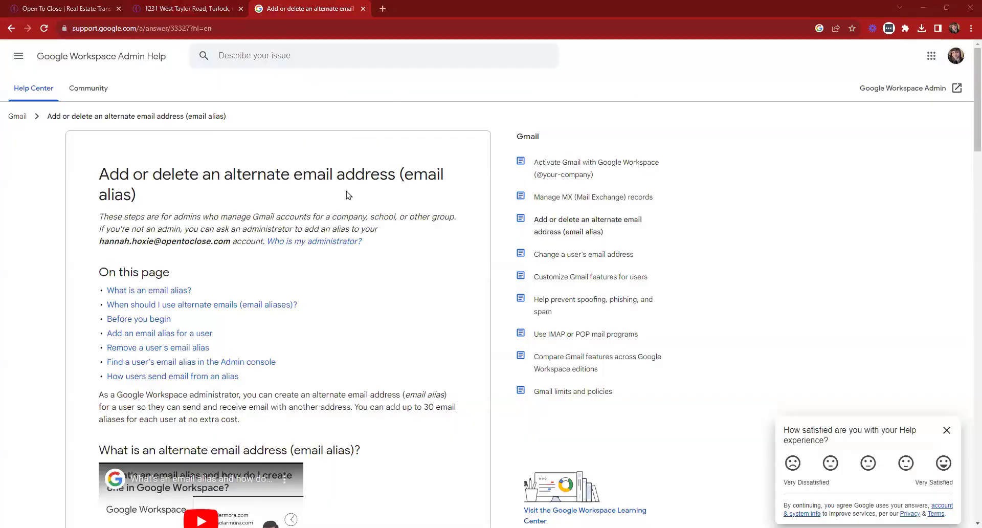
key(ctrl+shift+Tab)
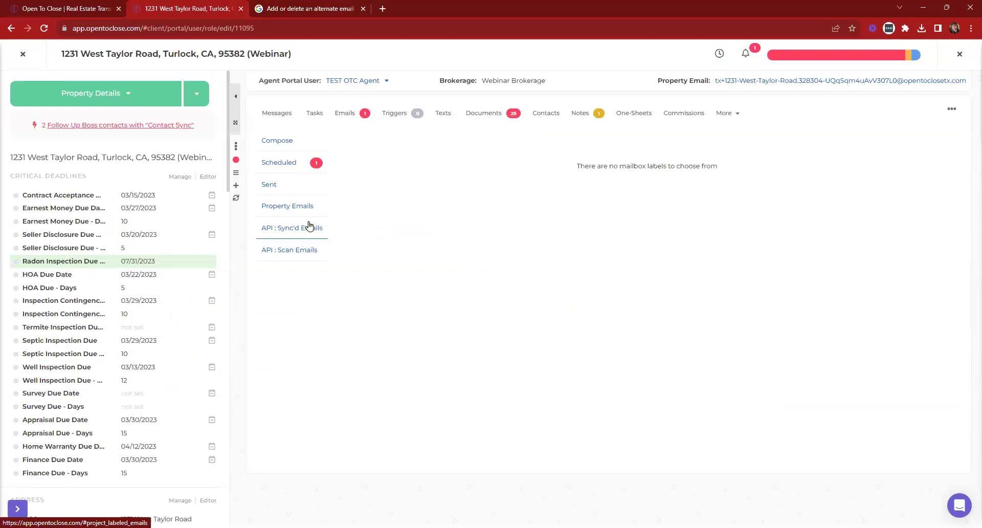
click(22, 54)
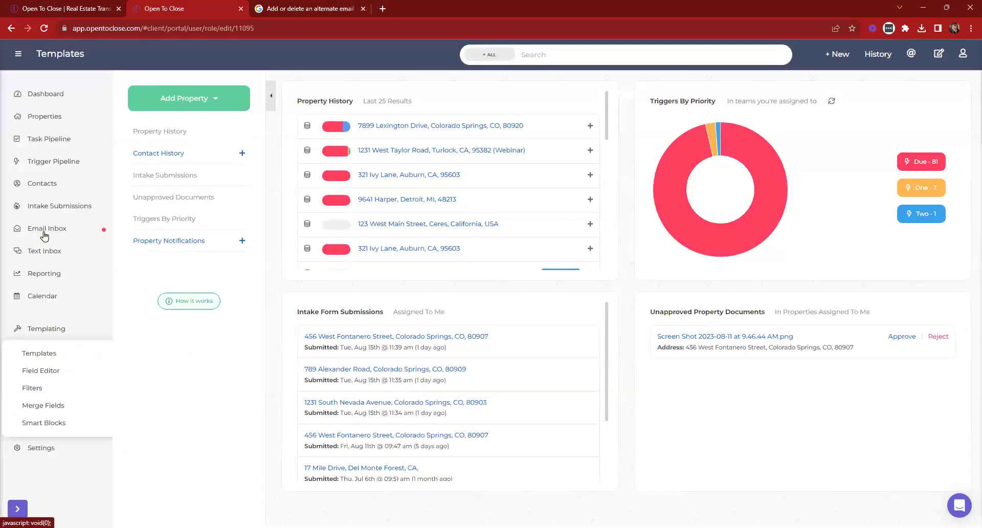
click(45, 232)
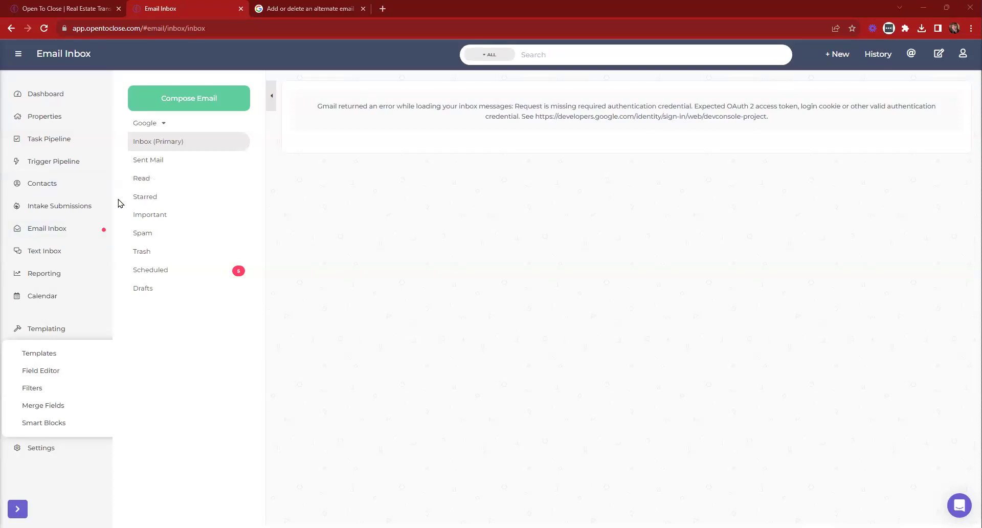
click(54, 119)
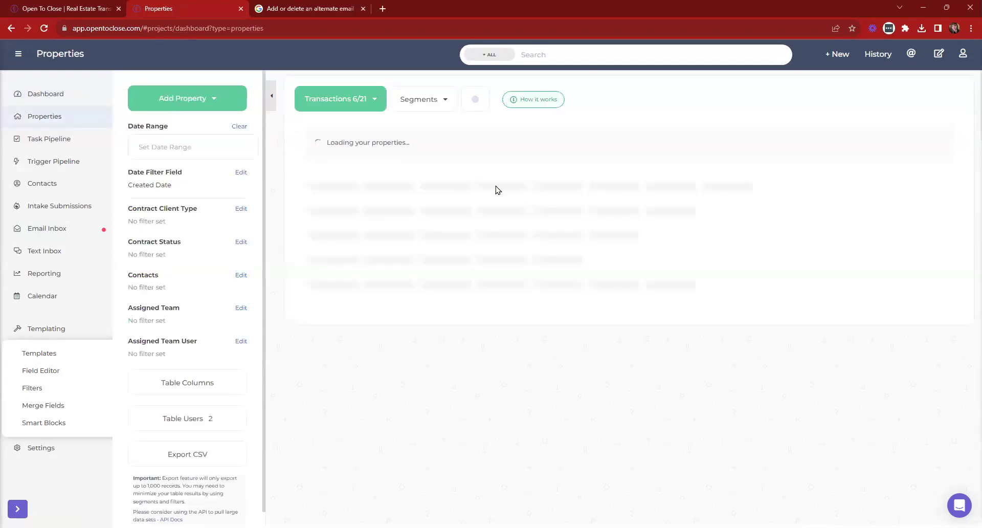
click(430, 169)
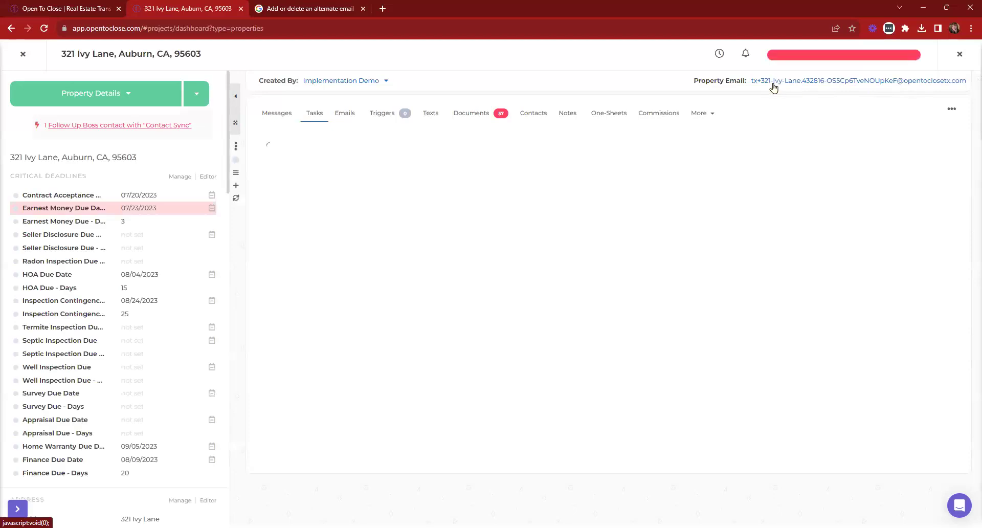
Point out the Property Email label, then view the synced emails showing no mailbox labels
drag(691, 81, 744, 79)
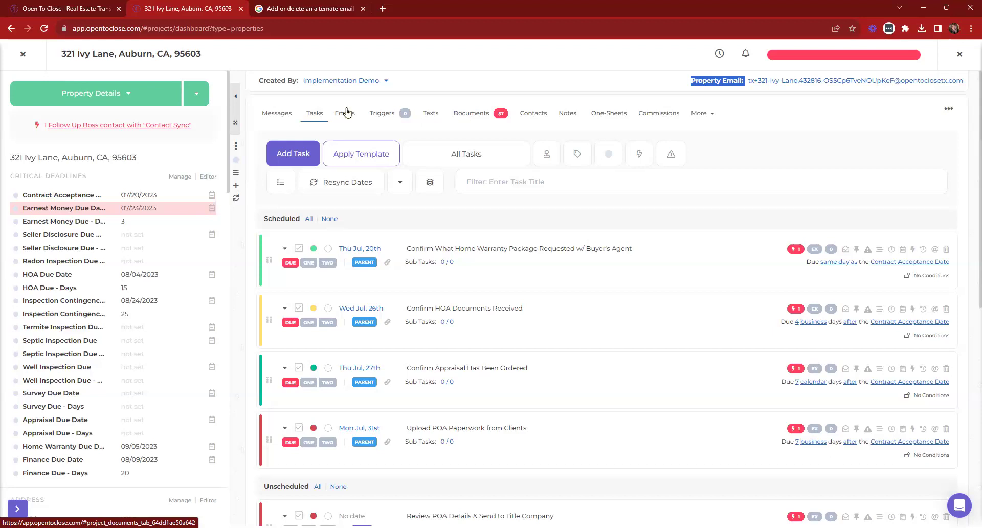
click(290, 233)
drag(577, 167, 793, 169)
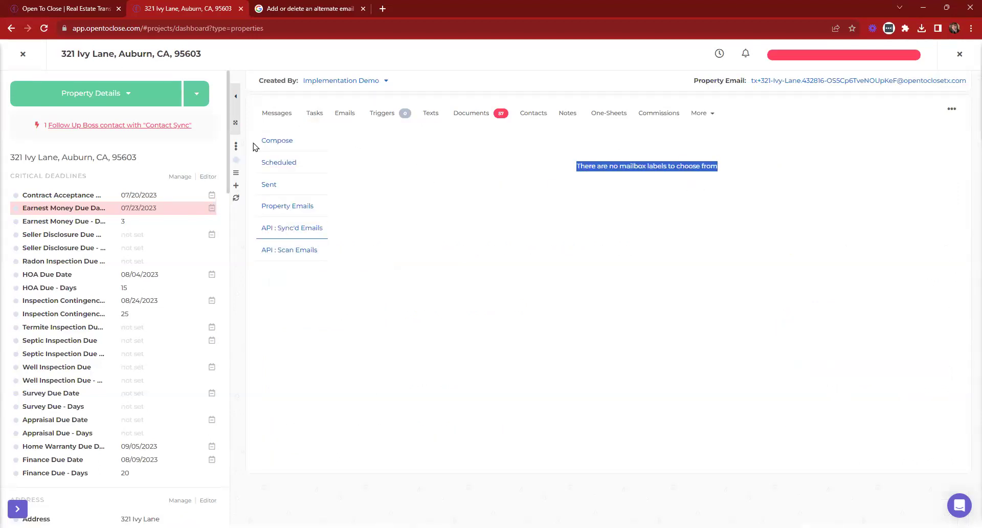
click(24, 55)
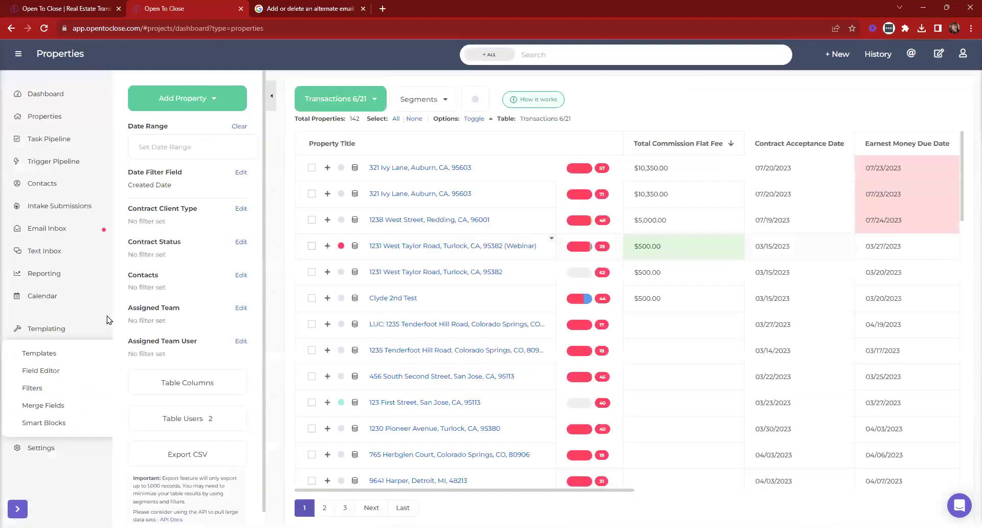
click(63, 98)
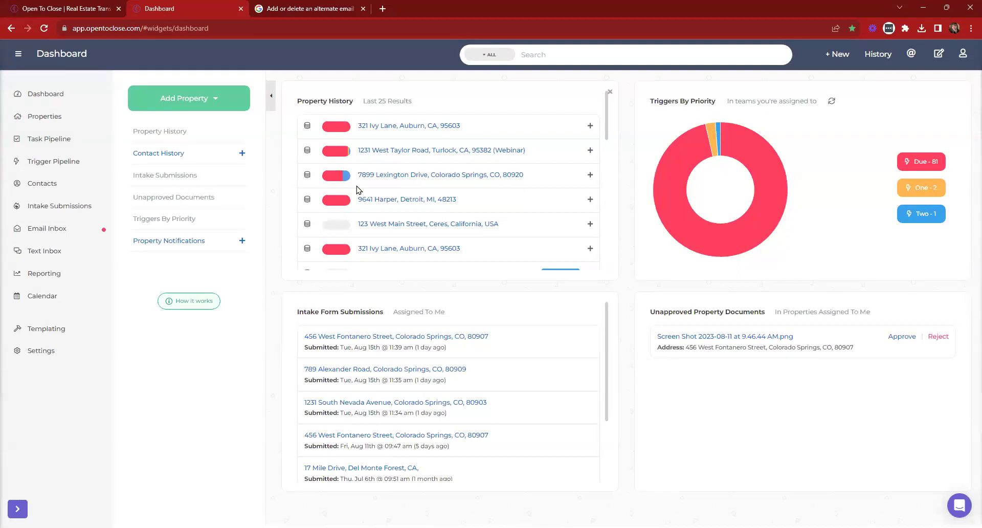
click(464, 152)
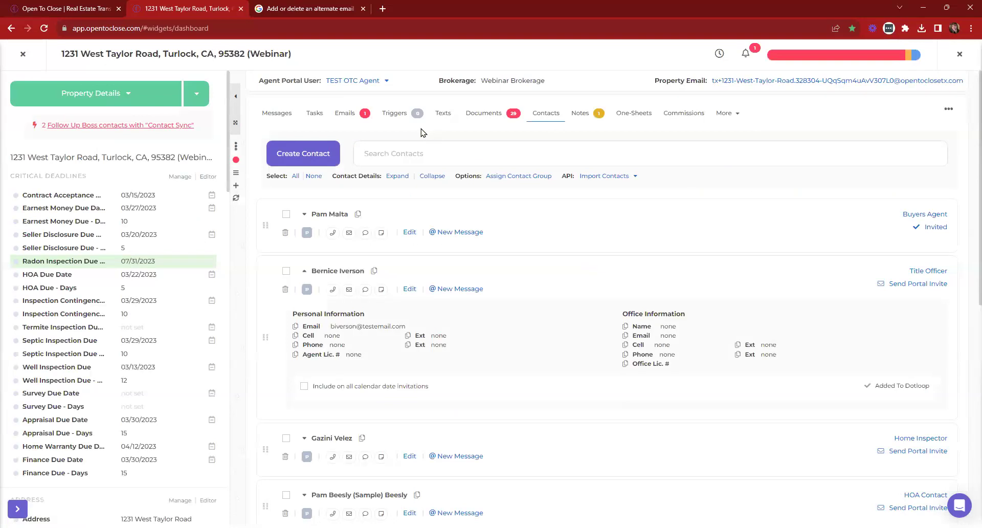
click(484, 117)
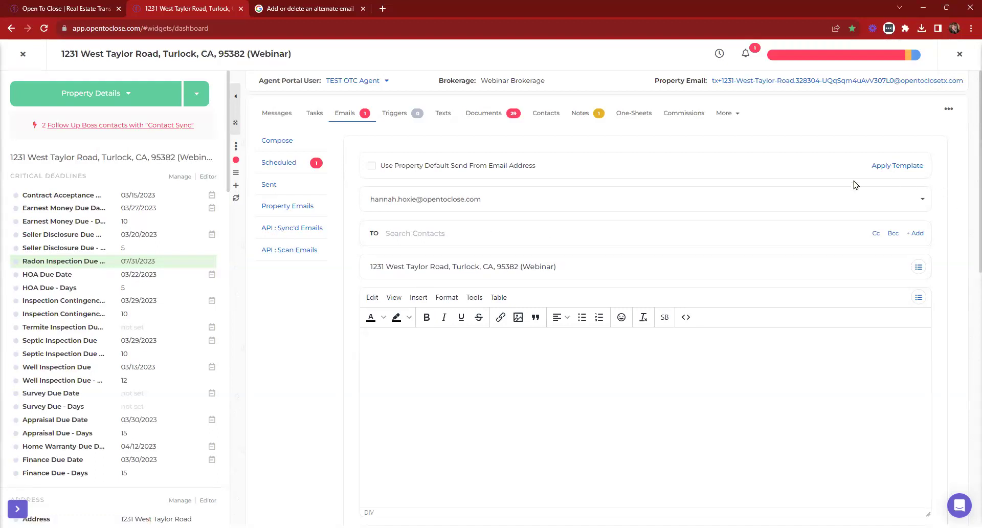
click(24, 56)
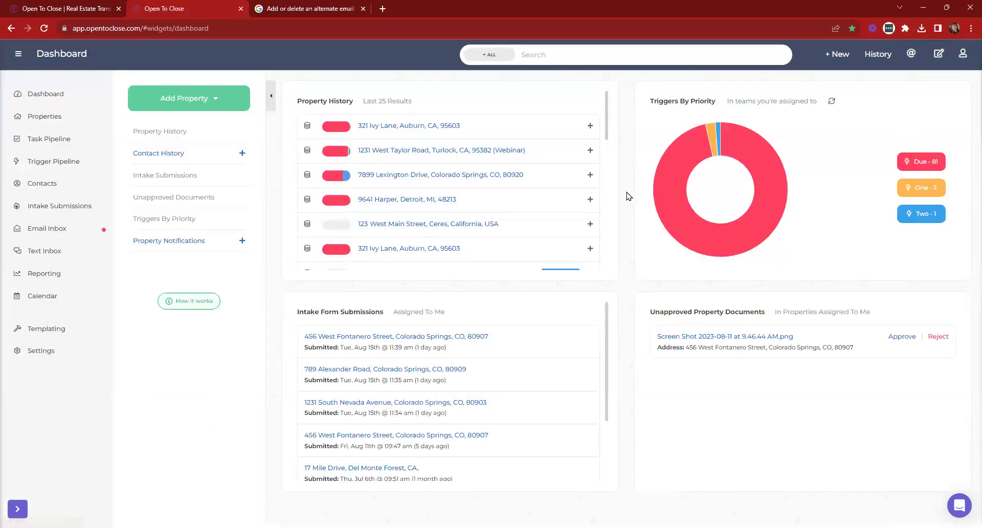
click(60, 331)
In Intake Form Templates, drag the Sellers Residential Contract (OTC1) - 8/16 template to fourth place
click(38, 354)
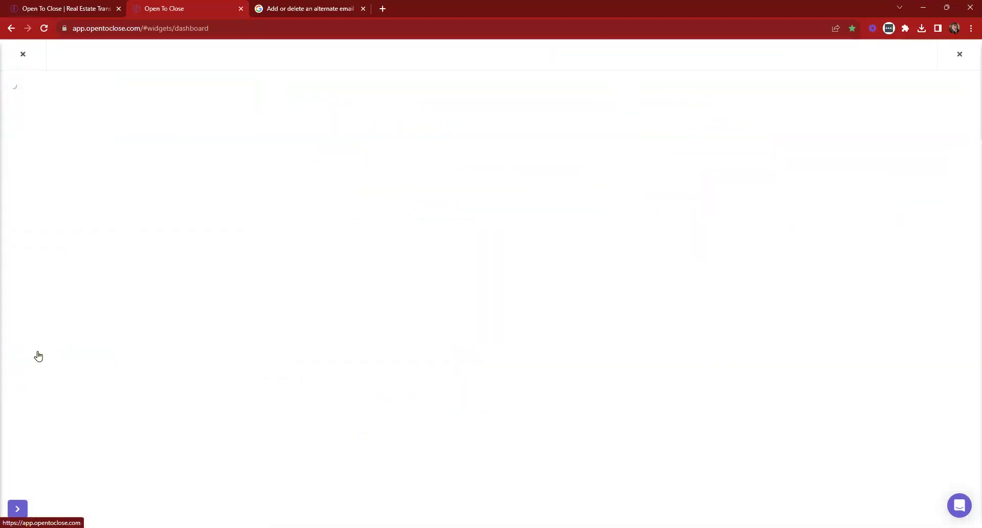
click(57, 249)
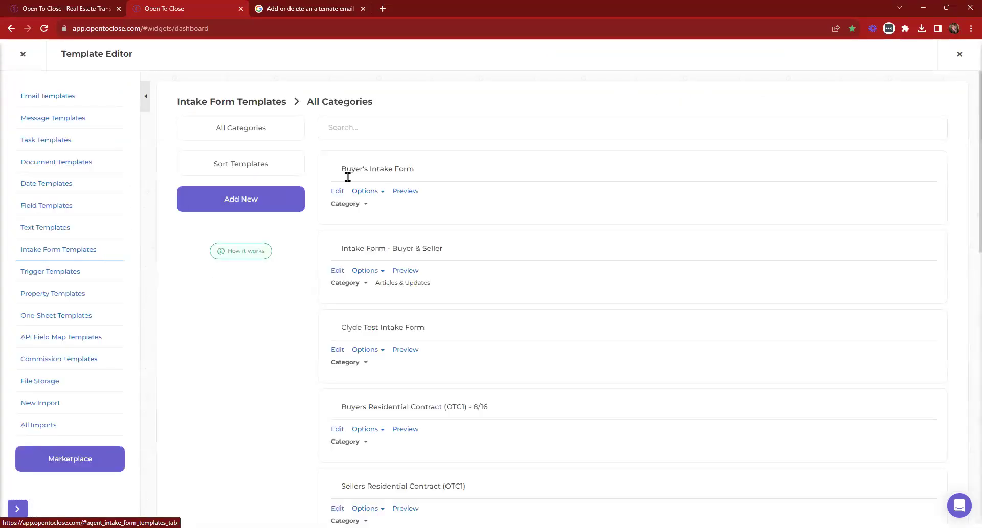
scroll(332, 402, down, 3)
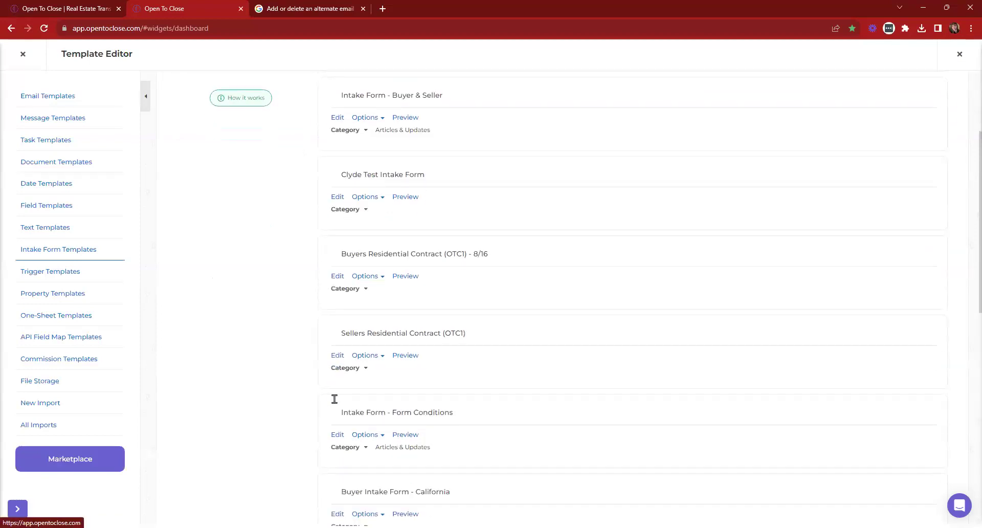
scroll(334, 399, up, 3)
click(262, 136)
click(261, 136)
click(244, 164)
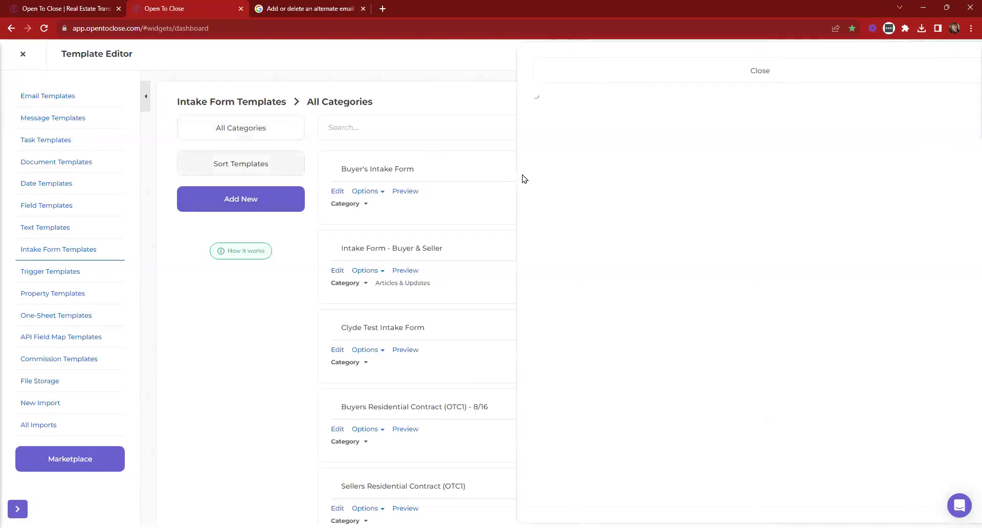
drag(617, 183, 615, 131)
click(611, 66)
Edit the Sellers Residential Contract (OTC1) - 8/16 form and preview it in a new tab
scroll(437, 310, down, 2)
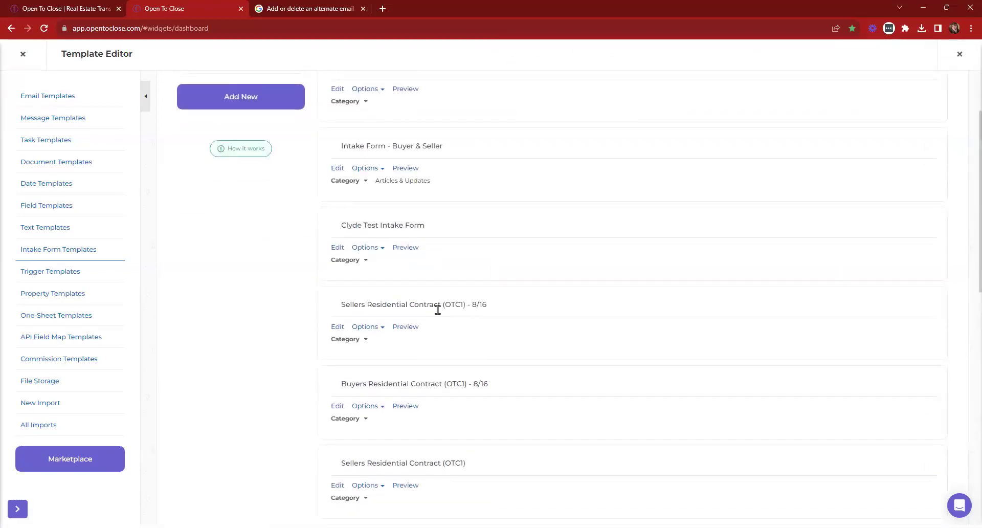
click(337, 327)
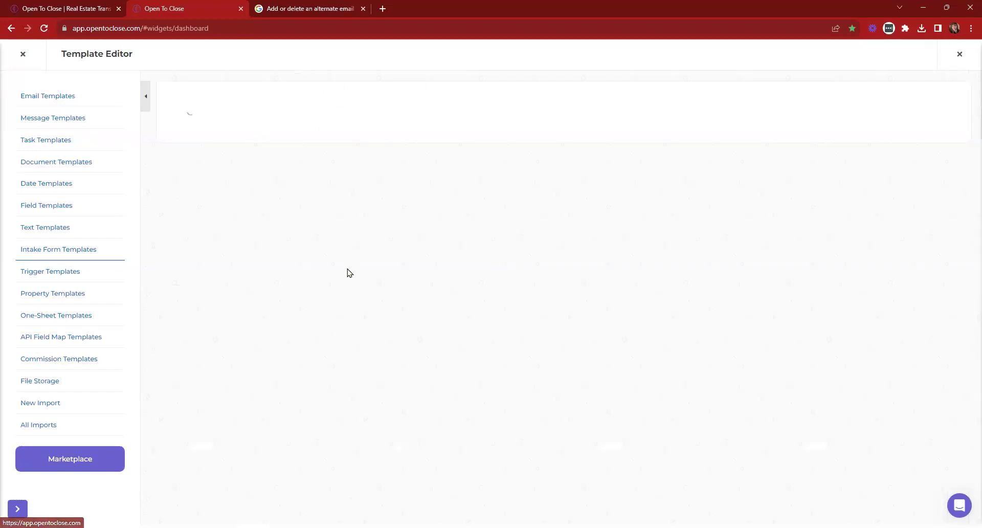
scroll(210, 318, down, 3)
click(212, 310)
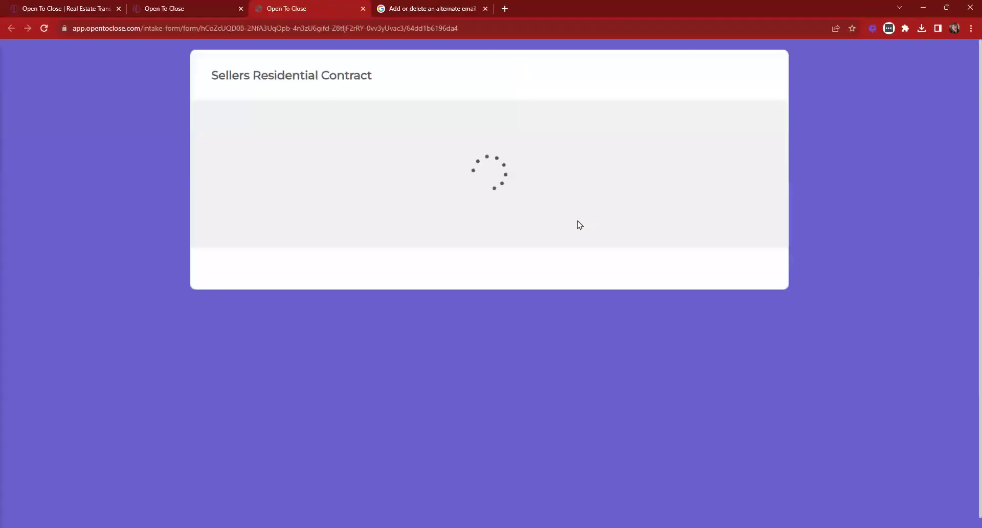
Load the intake form preview with All User Team and the demo team user
click(424, 214)
click(398, 280)
click(671, 215)
click(584, 281)
scroll(533, 263, down, 15)
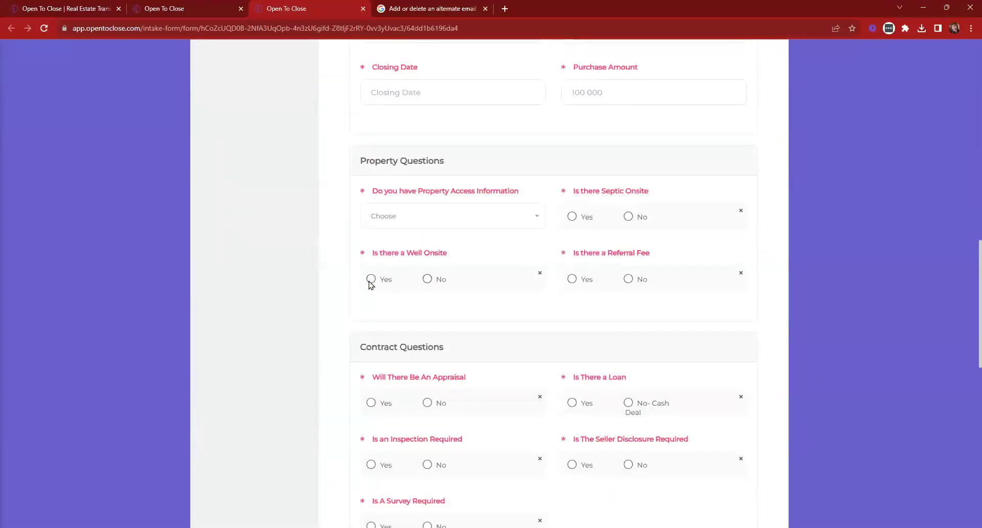
Answer Yes to Is There a Loan so Buyer Financing Type appears on the form
click(431, 219)
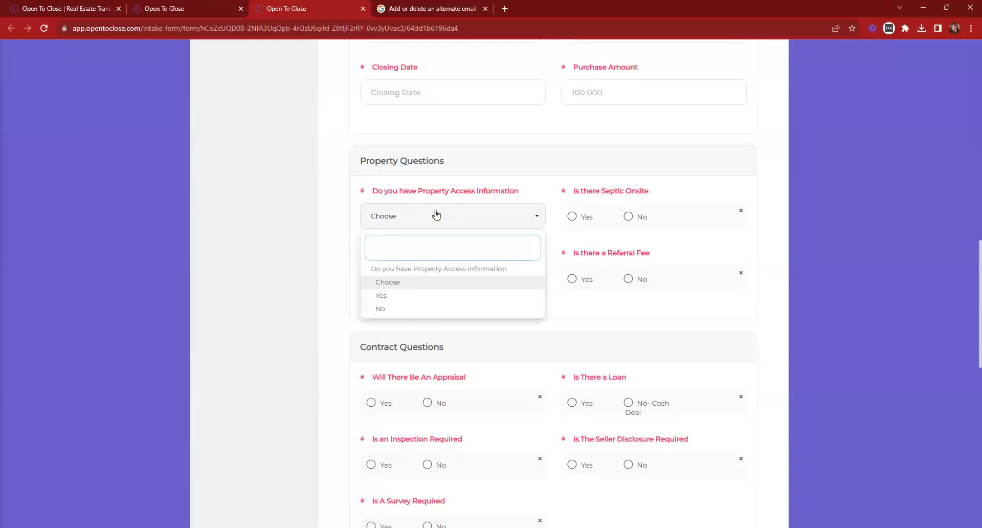
scroll(435, 214, down, 5)
click(572, 148)
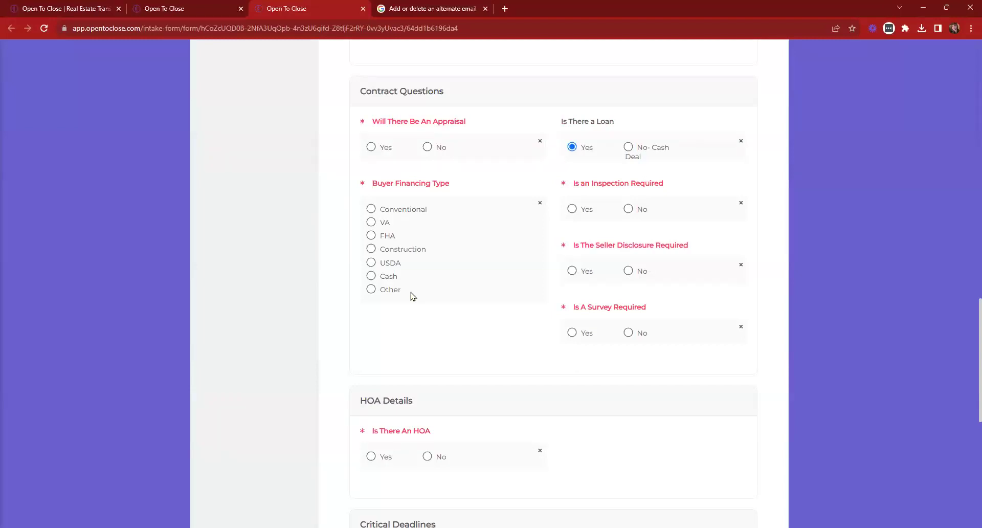
drag(414, 296, 409, 202)
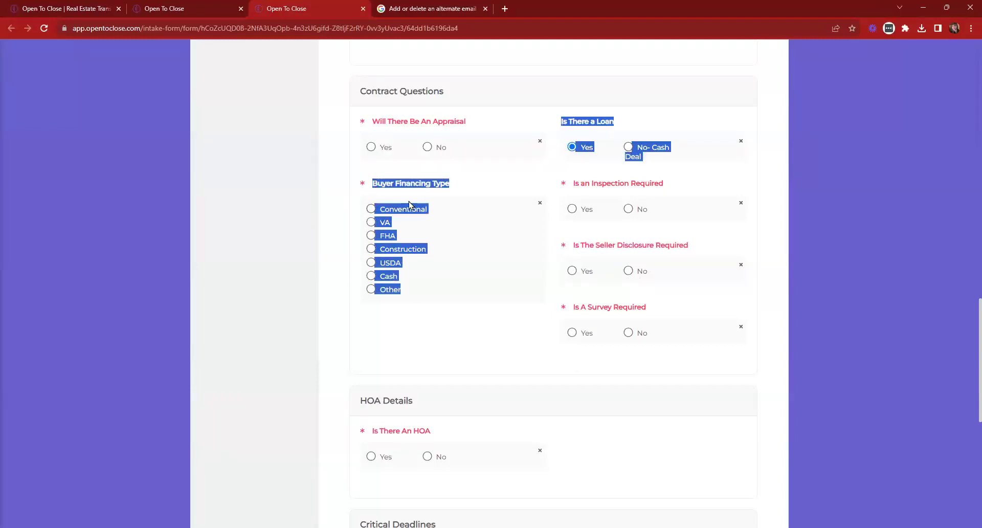
click(447, 215)
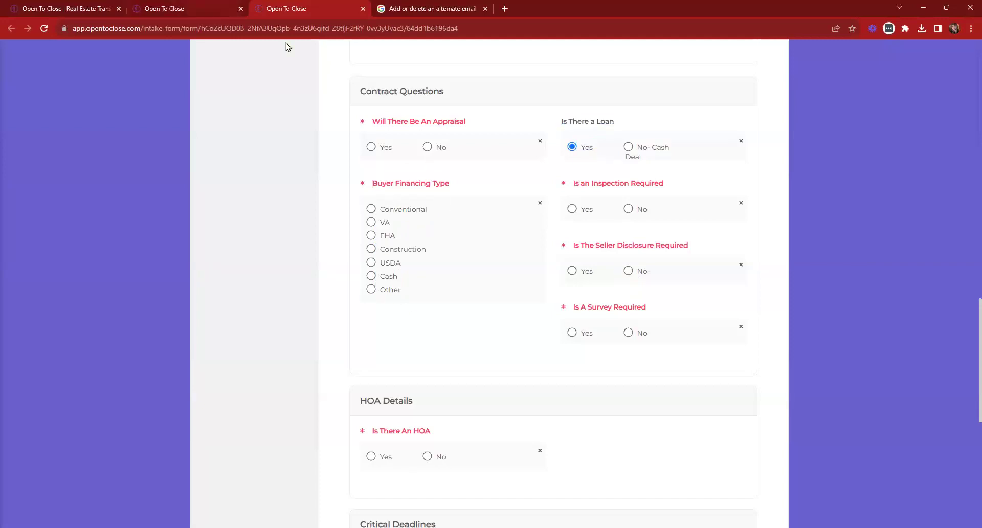
click(197, 10)
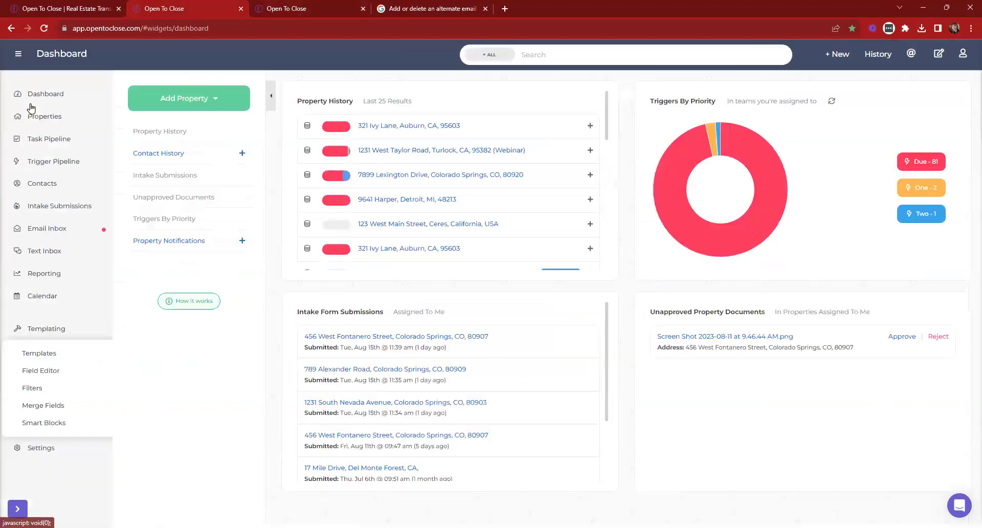
Open the Buyer Financing Type field from the Field Editor's Intake Questions group
click(32, 372)
click(55, 104)
click(60, 165)
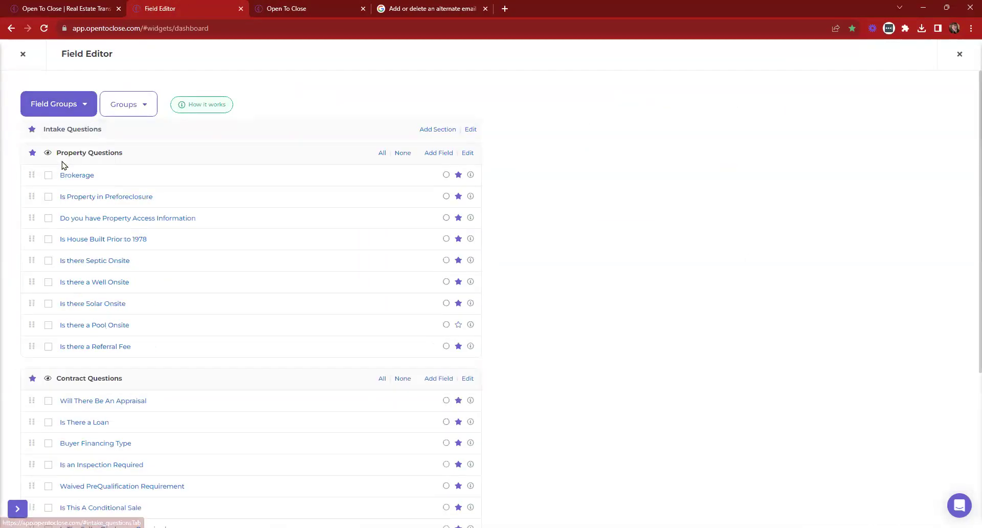
scroll(166, 153, down, 3)
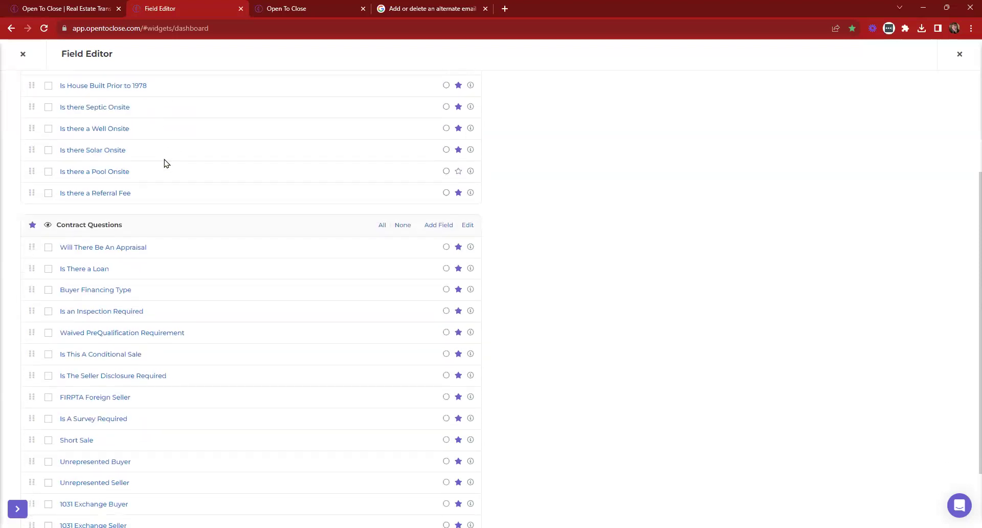
click(74, 289)
Compare Buyer Financing Type's settings with the form, noting Intake Form Display Radio Options
click(283, 7)
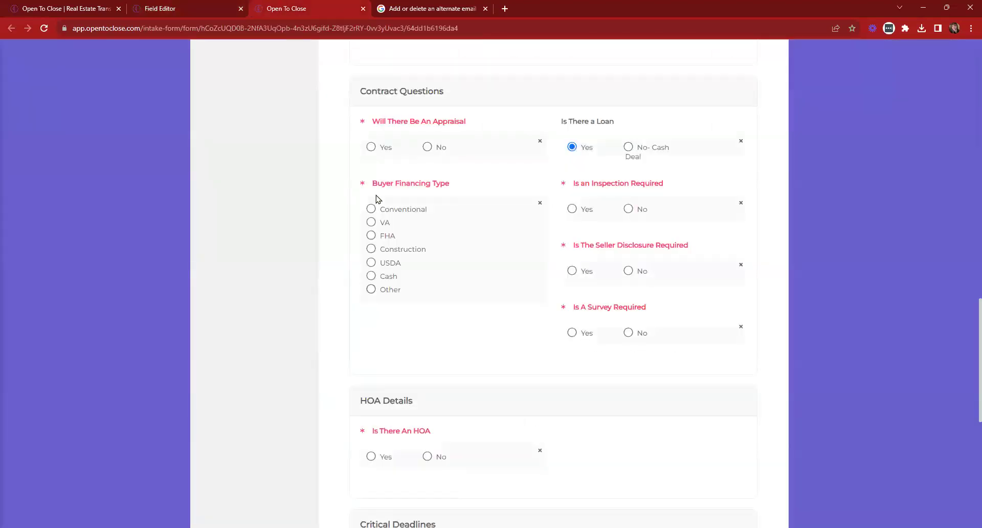
click(220, 6)
scroll(192, 129, down, 3)
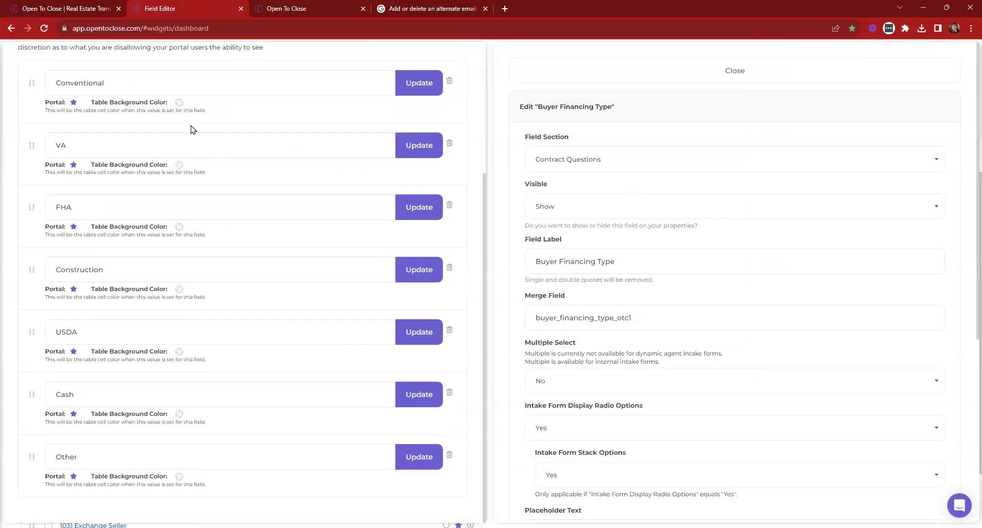
key(ctrl+Tab)
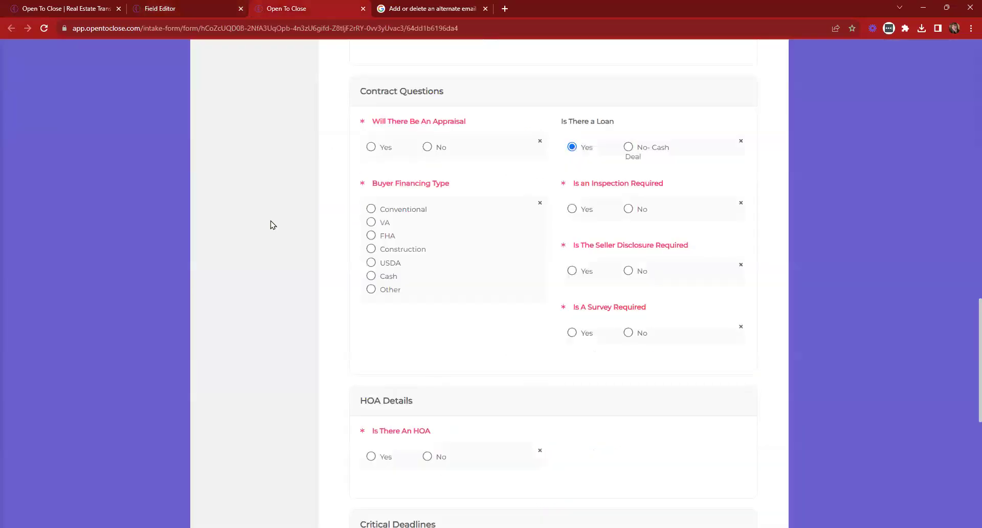
click(201, 5)
scroll(625, 256, down, 3)
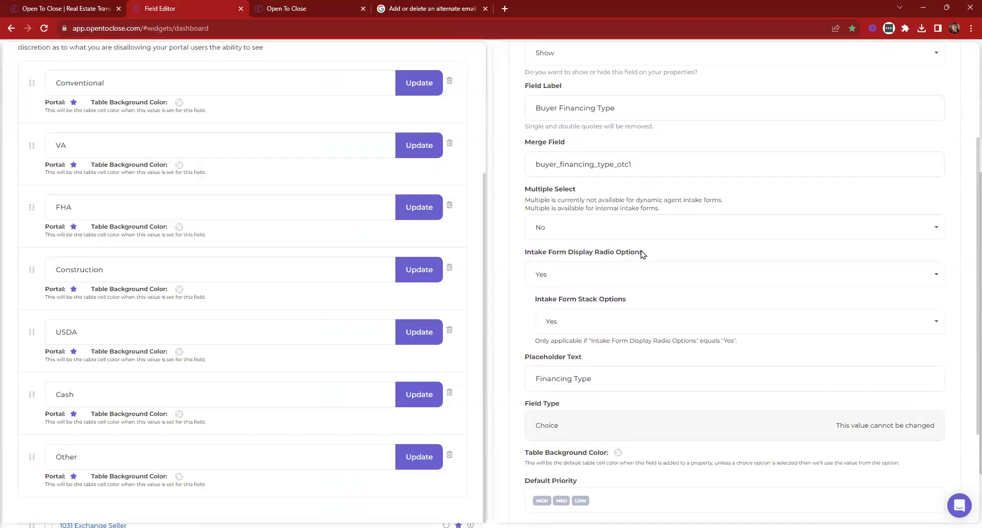
triple_click(646, 254)
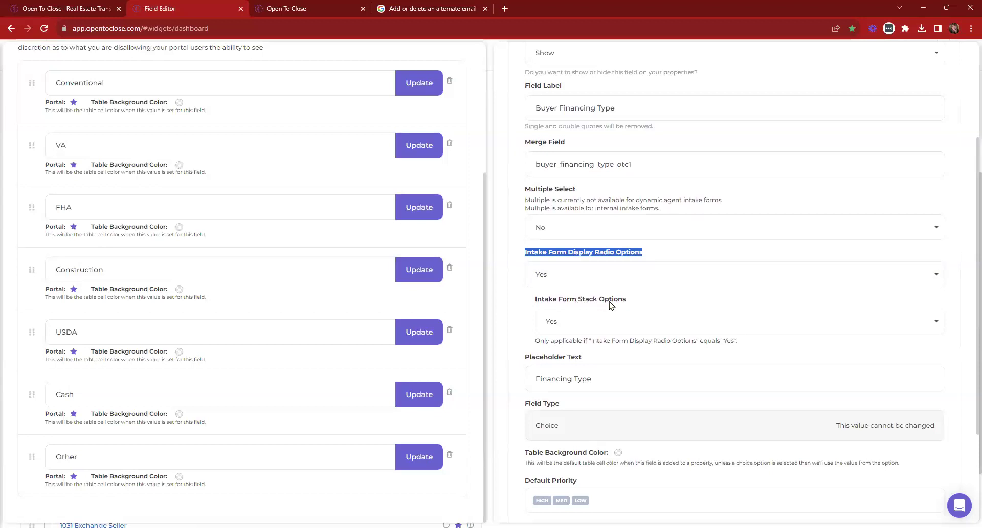
Check the Property Access Information question's answer choices on the form preview
click(287, 8)
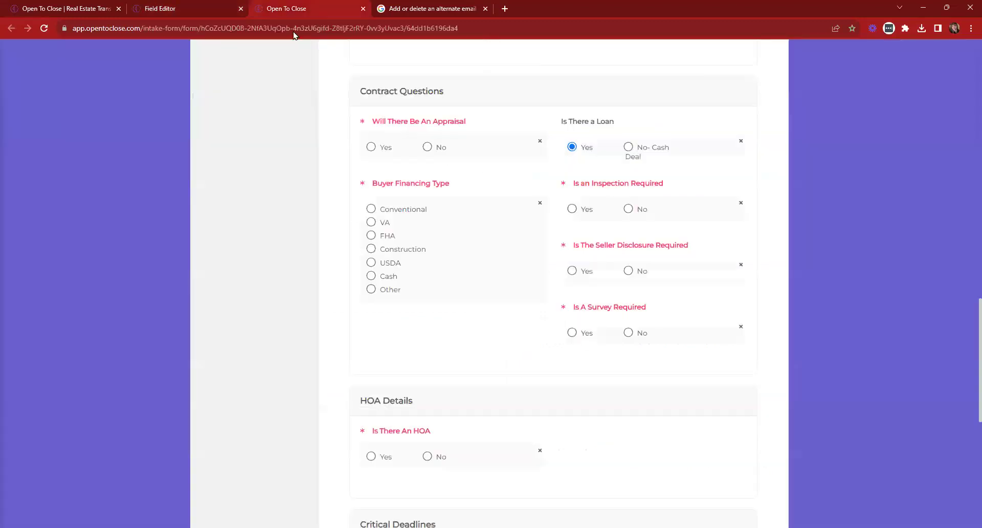
scroll(417, 197, up, 5)
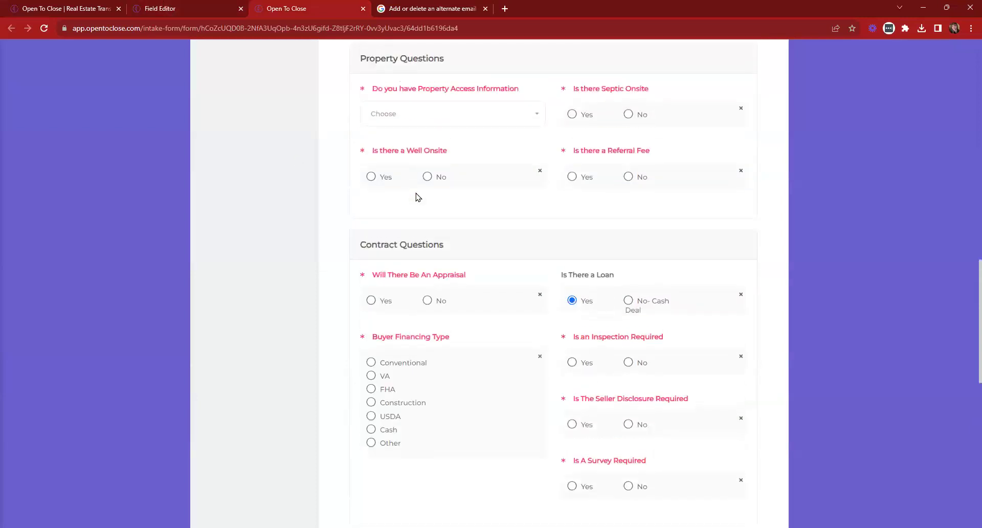
drag(373, 193, 537, 193)
click(526, 220)
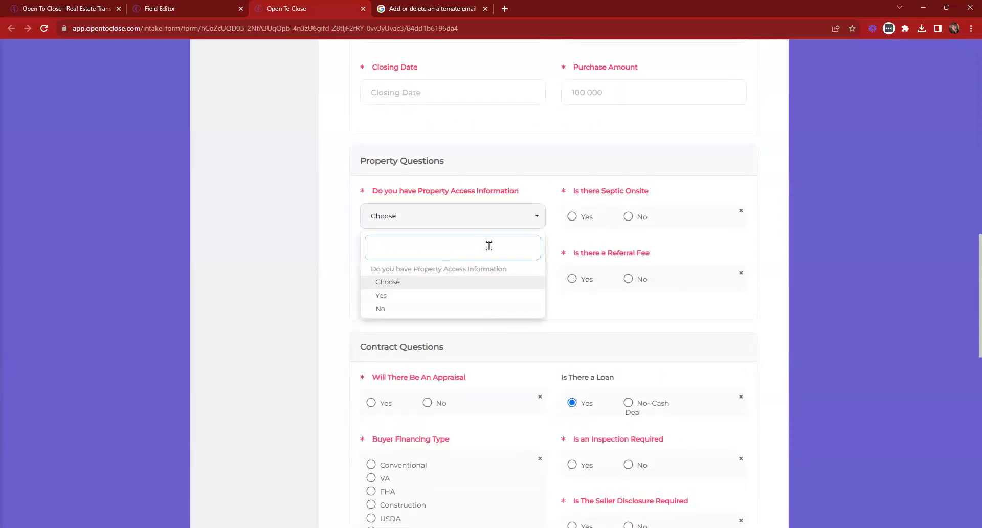
click(476, 220)
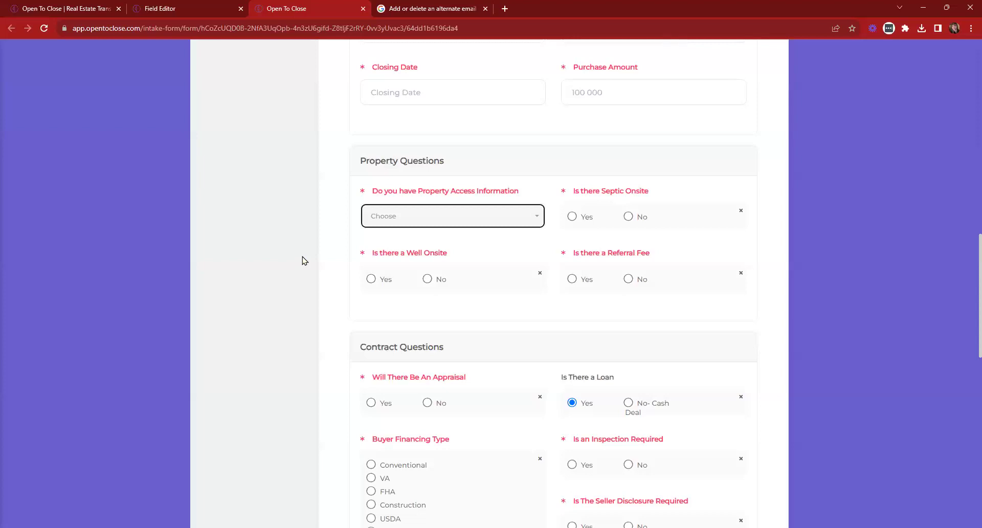
Close both Buyer Financing Type settings panels and go back to the form preview
click(192, 7)
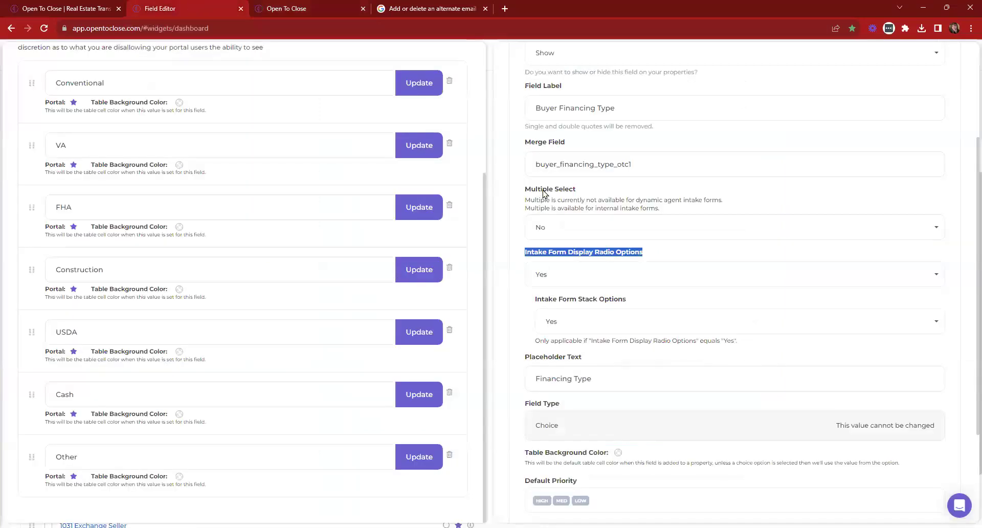
click(513, 72)
click(437, 72)
click(302, 8)
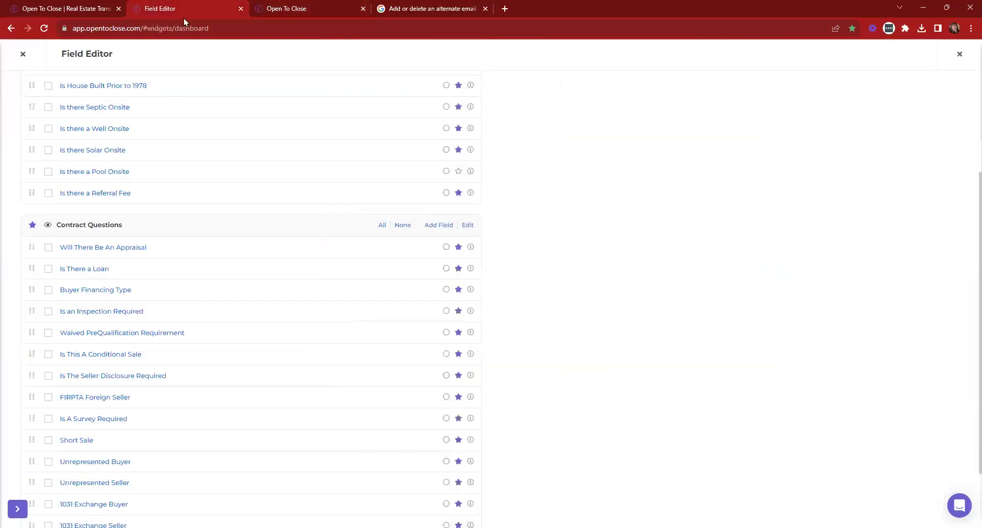
Set Property Access Information to display as radio options, acknowledge, and save the field
click(178, 6)
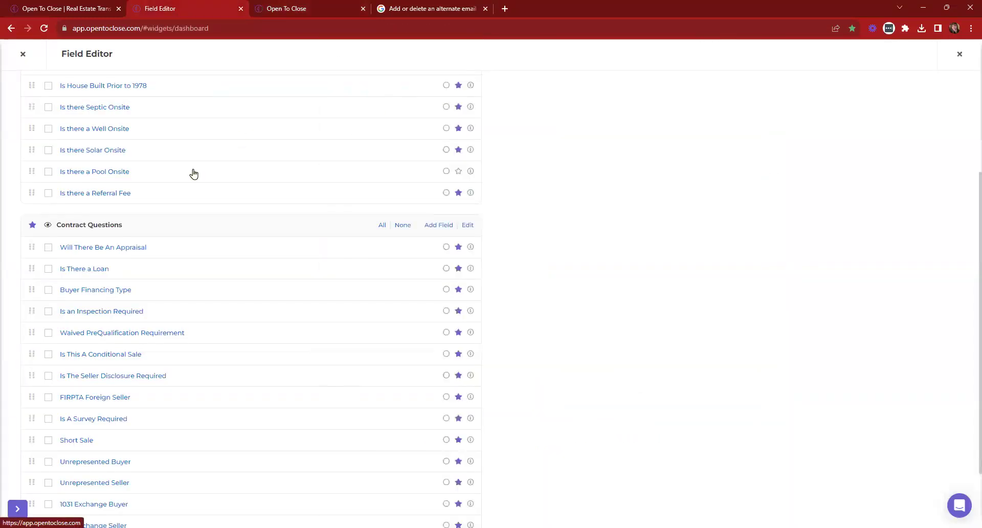
scroll(193, 174, up, 1)
scroll(193, 174, up, 1)
click(140, 166)
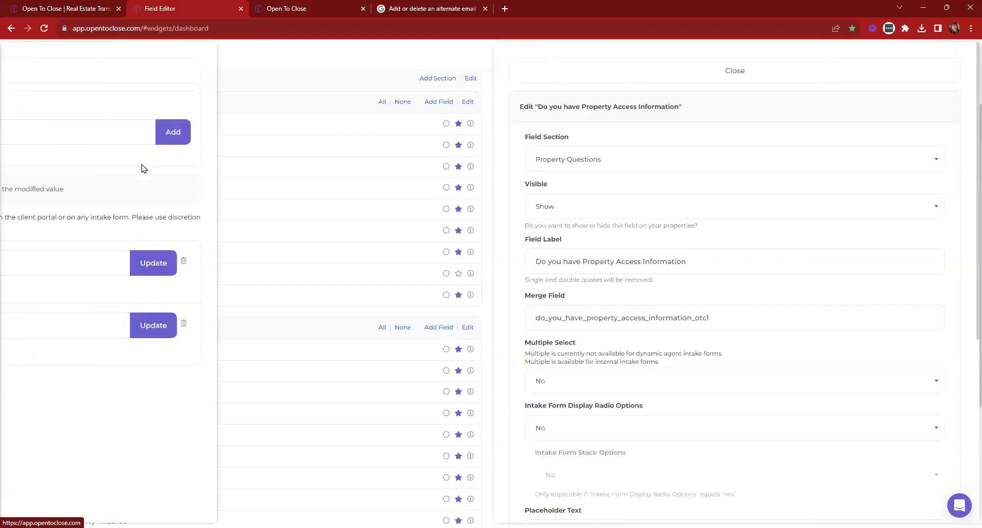
scroll(718, 229, down, 3)
drag(523, 251, 664, 258)
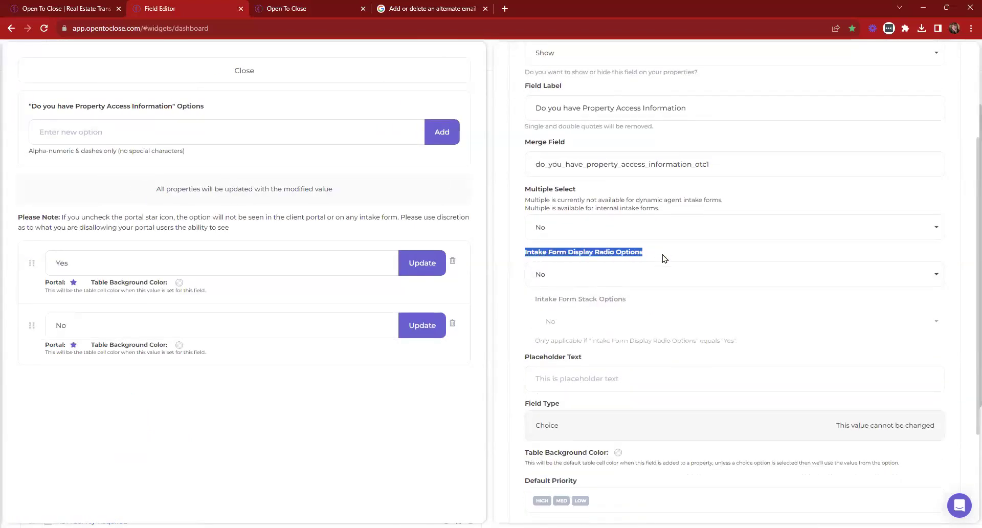
click(562, 277)
click(542, 309)
scroll(616, 394, down, 2)
scroll(612, 377, down, 1)
click(546, 455)
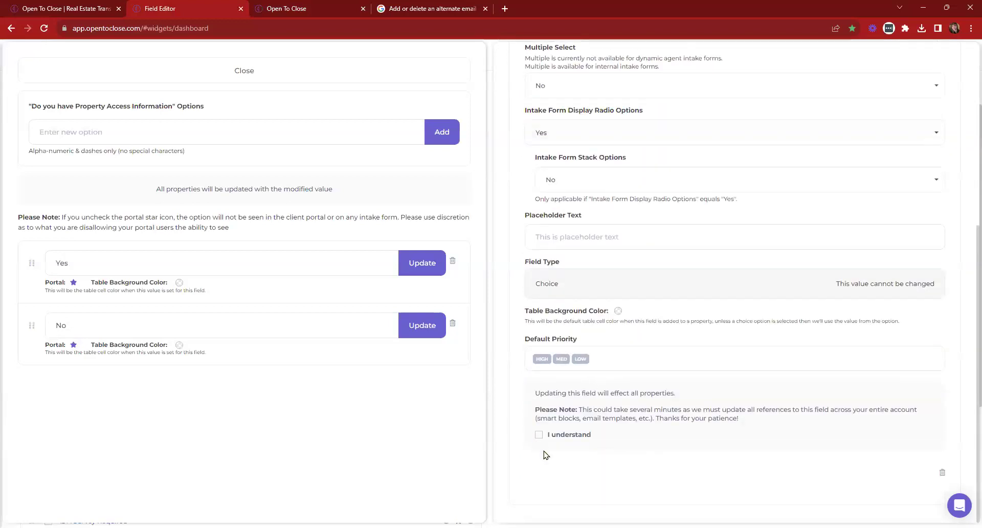
click(538, 435)
click(545, 473)
Reload the intake form preview and check the Property Access question's new display
click(351, 15)
click(44, 30)
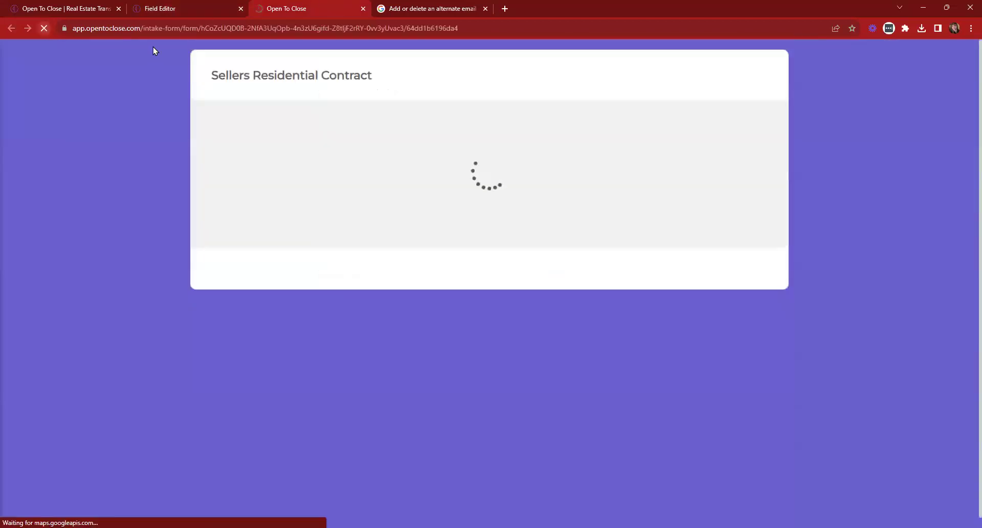
scroll(494, 121, down, 6)
scroll(494, 121, down, 7)
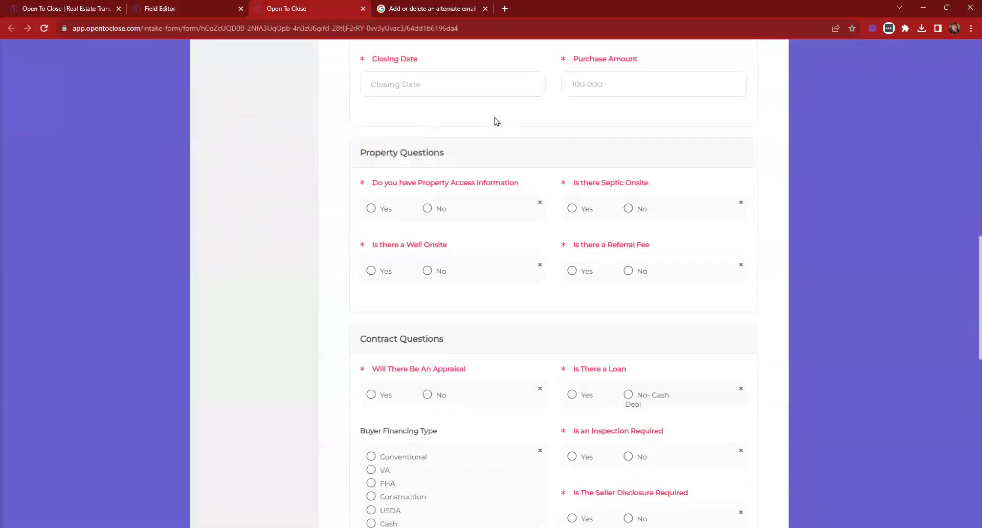
drag(372, 129, 453, 166)
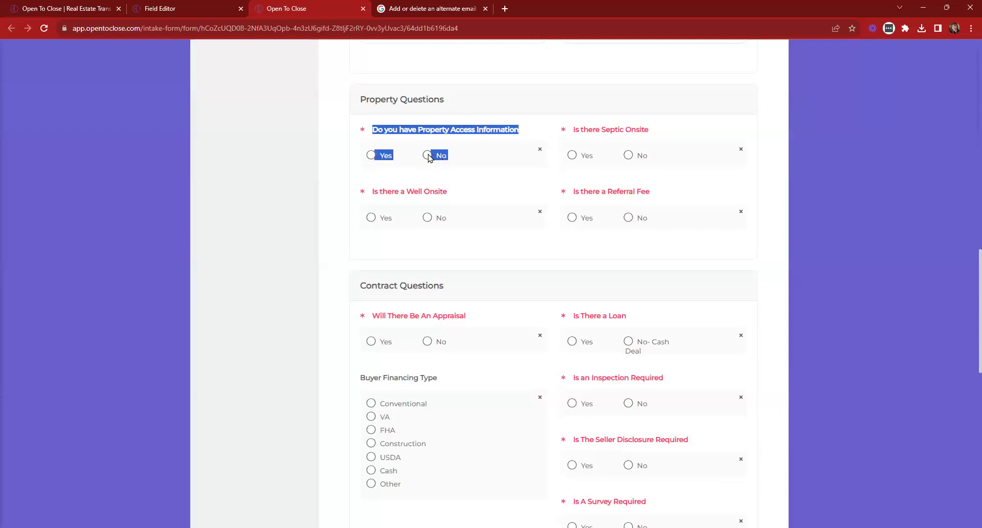
Set the question's Intake Form Stack Options to Yes, save, and reload the preview
click(493, 163)
click(199, 6)
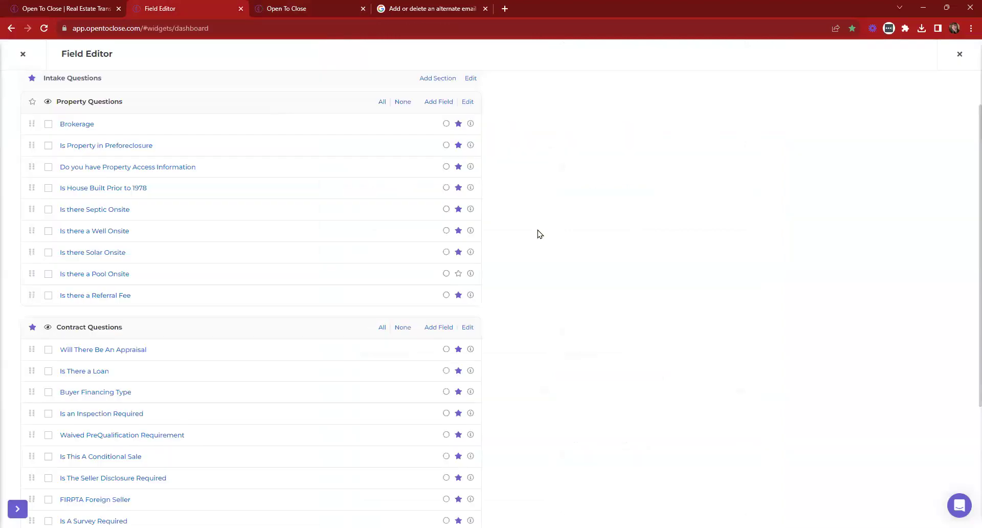
click(123, 168)
scroll(609, 202, down, 5)
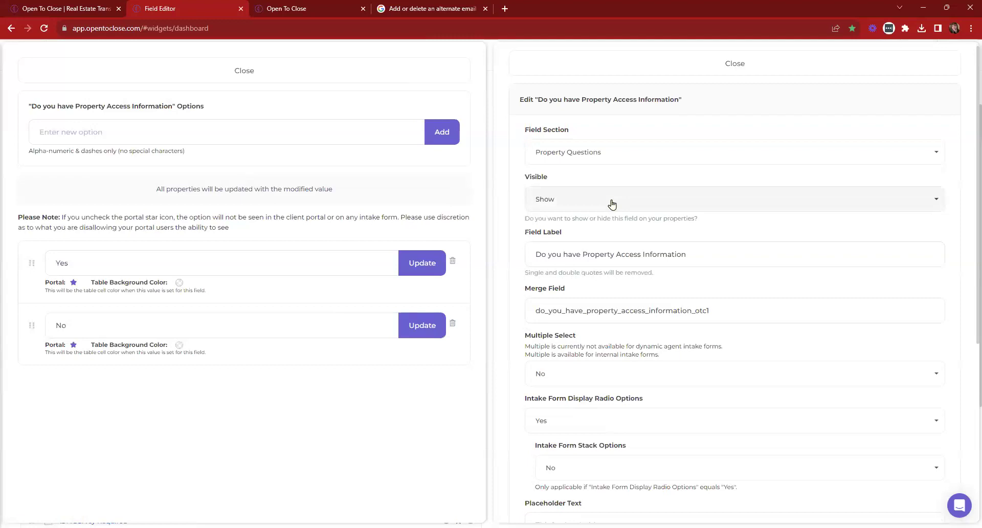
drag(535, 158, 642, 160)
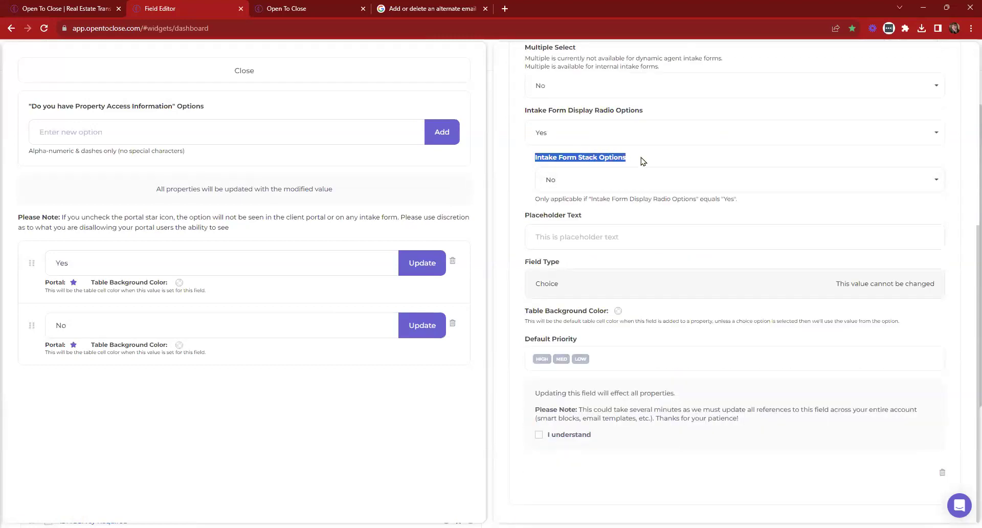
click(608, 179)
click(551, 216)
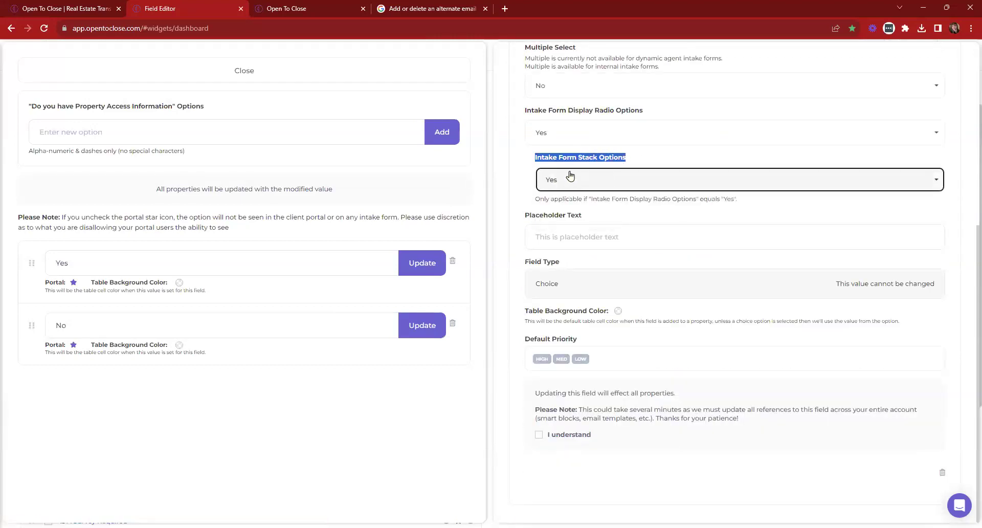
click(538, 436)
click(547, 471)
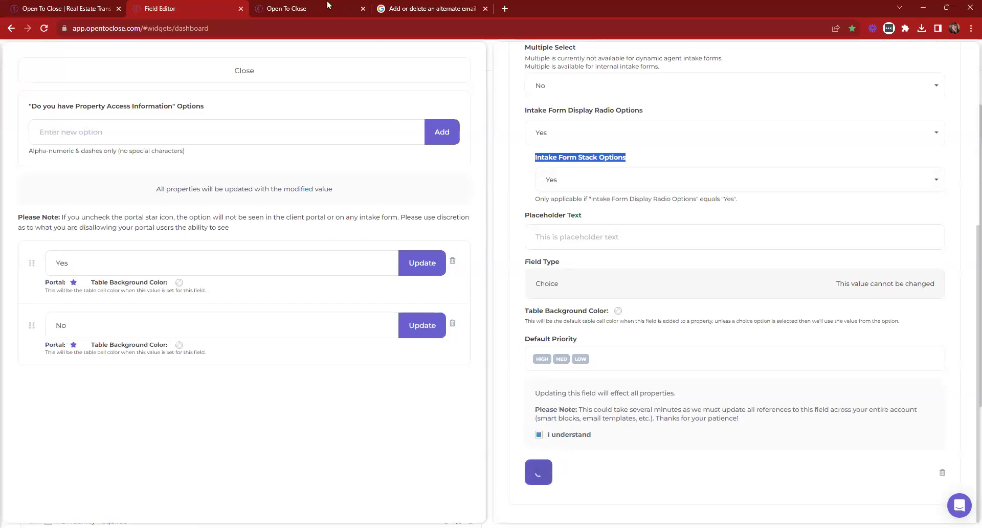
click(314, 9)
click(46, 27)
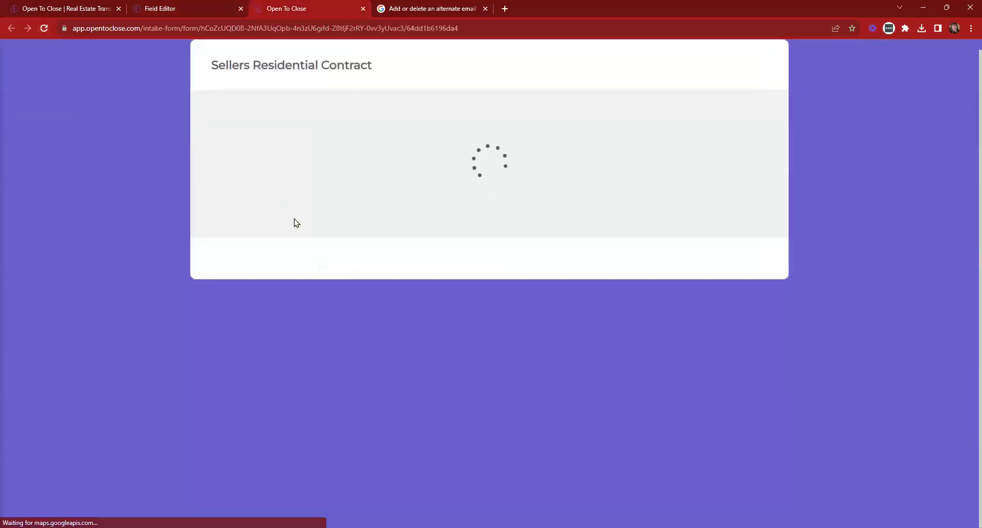
Review the reloaded form's stacked Property Access and Buyer Financing Type options
scroll(594, 180, down, 7)
scroll(593, 179, down, 7)
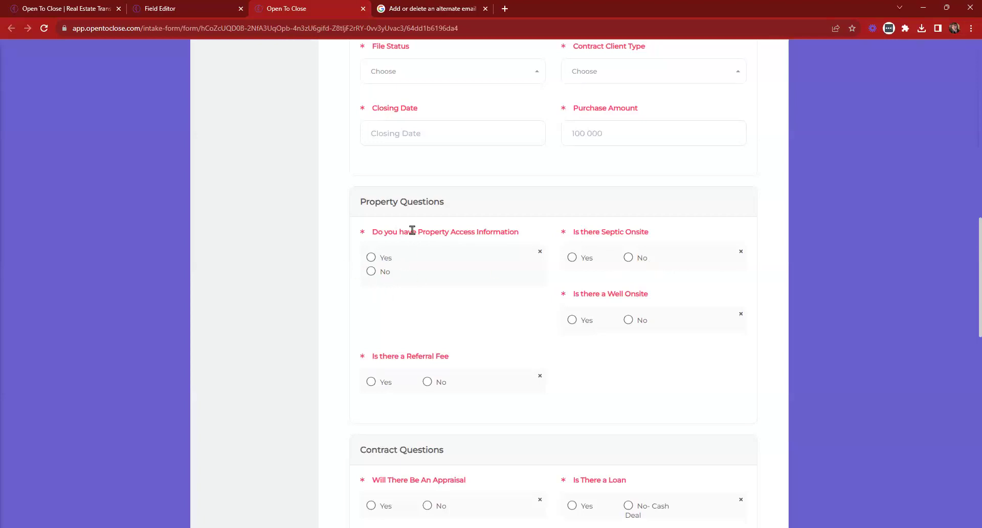
scroll(412, 230, down, 4)
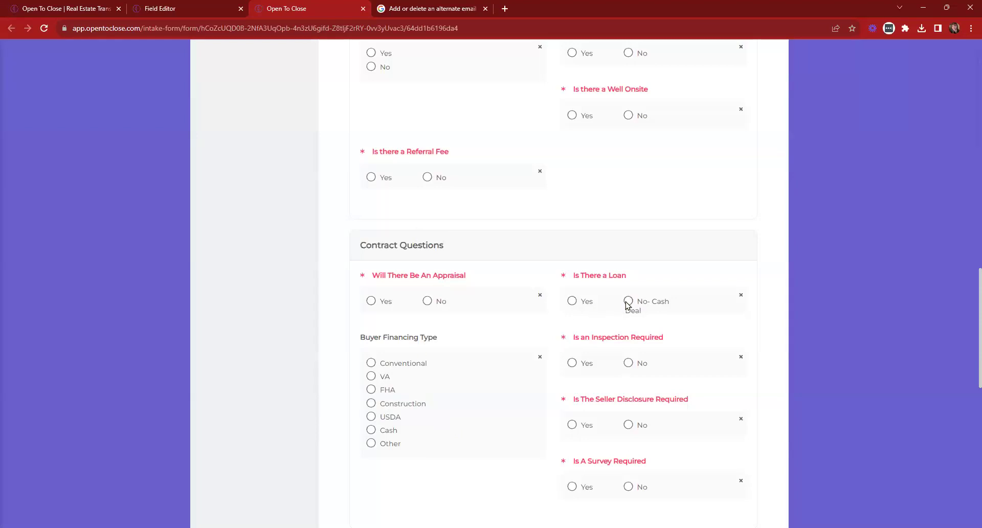
drag(639, 300, 670, 314)
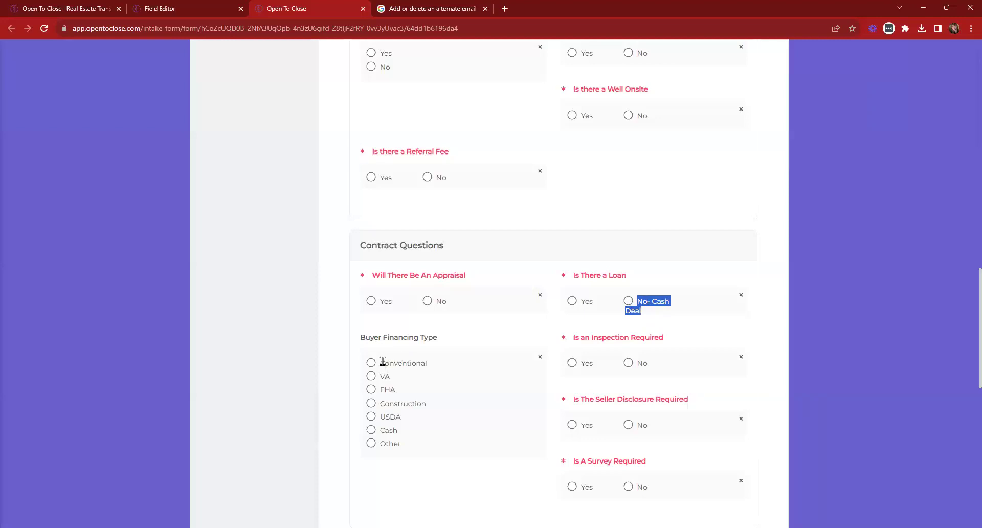
drag(382, 362, 432, 471)
click(462, 408)
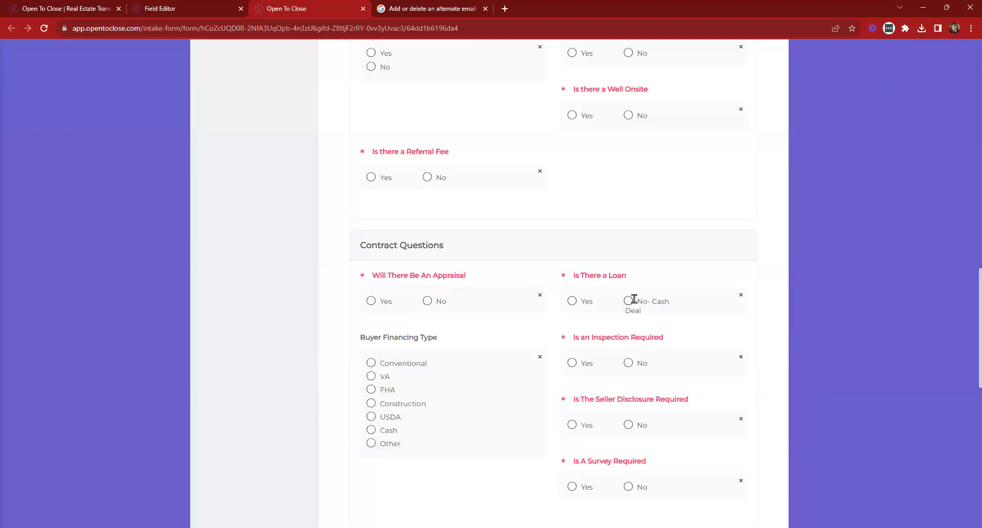
Set Buyer Financing Type's Intake Form Stack Options to No, save, and reload the form
click(171, 6)
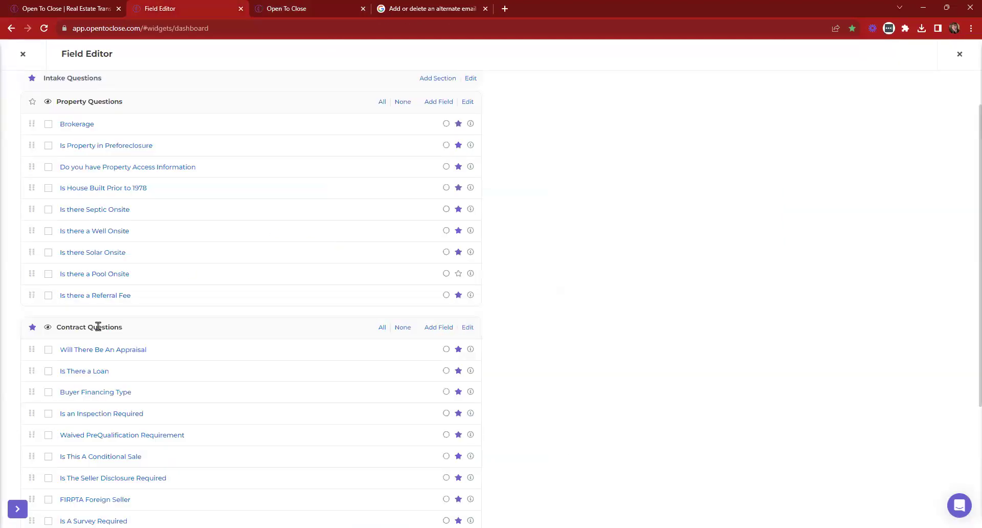
click(107, 393)
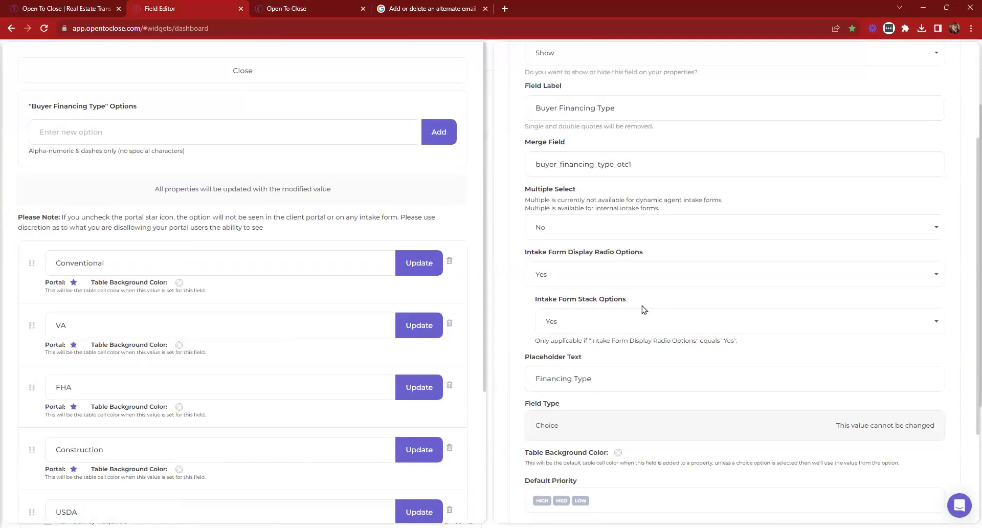
click(636, 318)
scroll(570, 368, down, 3)
click(538, 438)
click(305, 6)
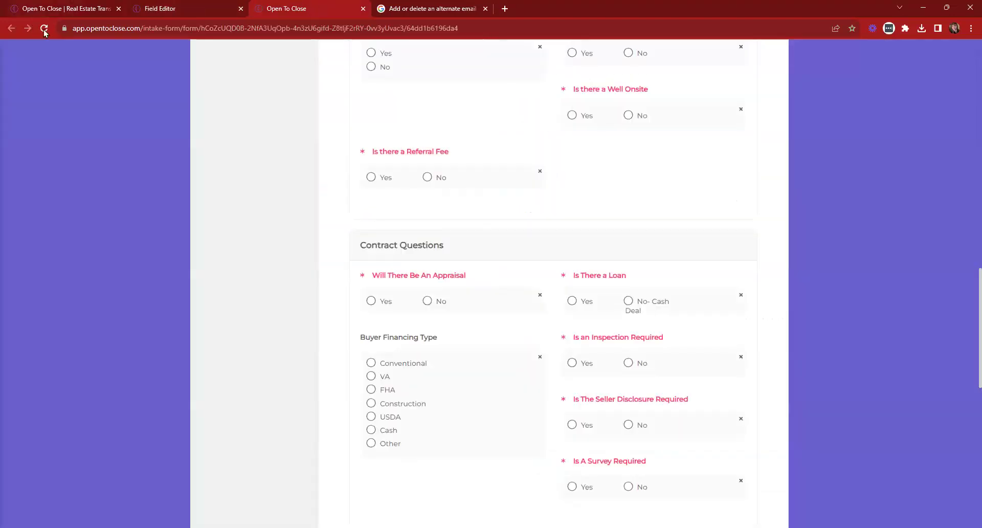
click(44, 29)
Check the side-by-side Buyer Financing Type choices, then reopen that field's settings
scroll(368, 116, down, 6)
scroll(370, 117, down, 12)
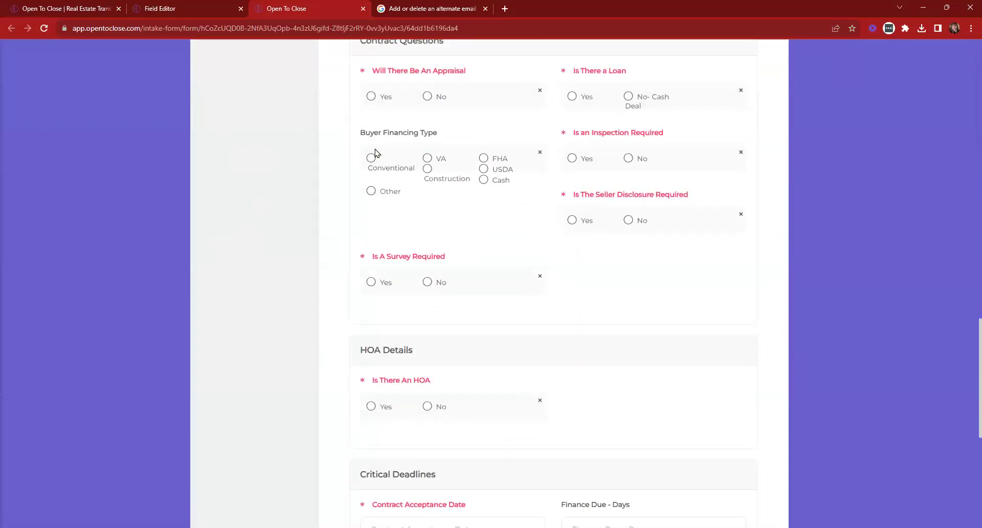
triple_click(375, 153)
click(444, 207)
key(ctrl+shift+Tab)
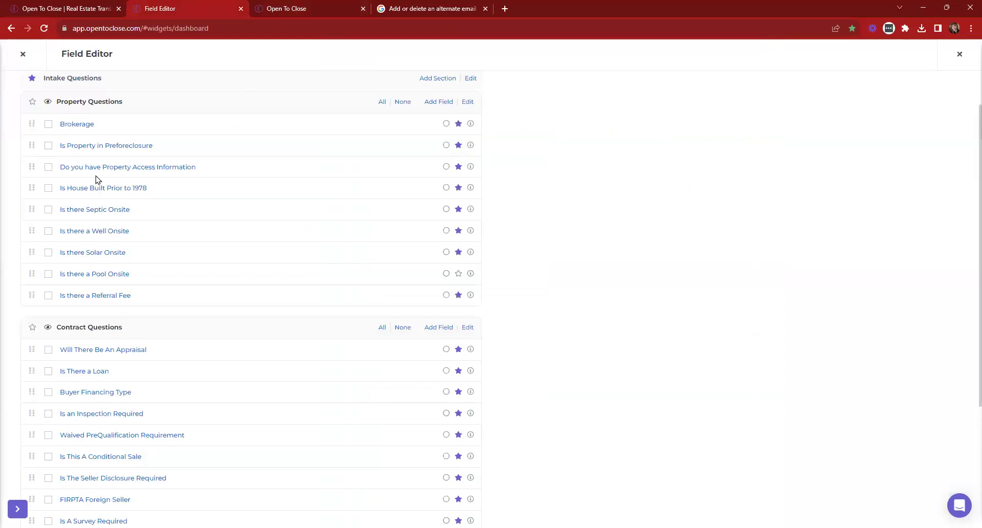
click(105, 393)
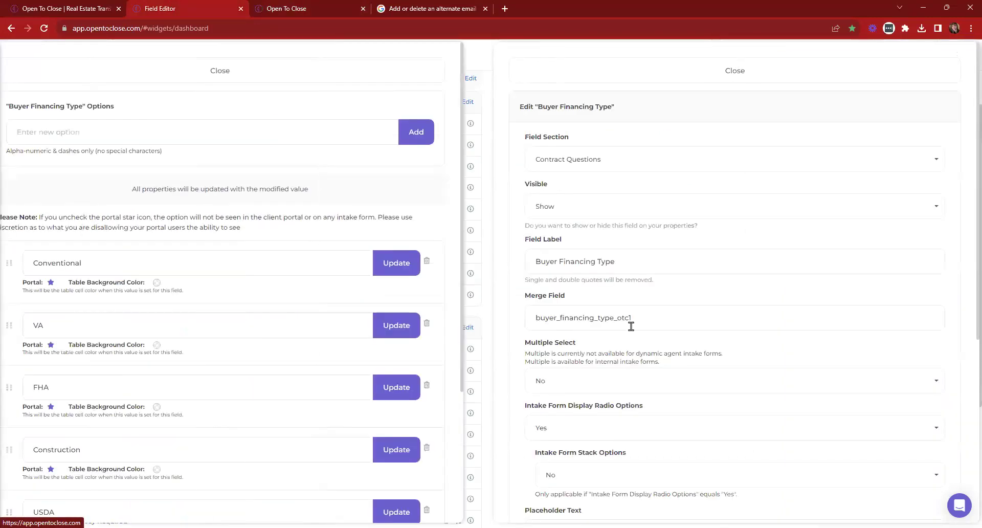
Set Buyer Financing Type's Intake Form Stack Options back to Yes, save, and reload the form
scroll(634, 326, down, 3)
click(599, 323)
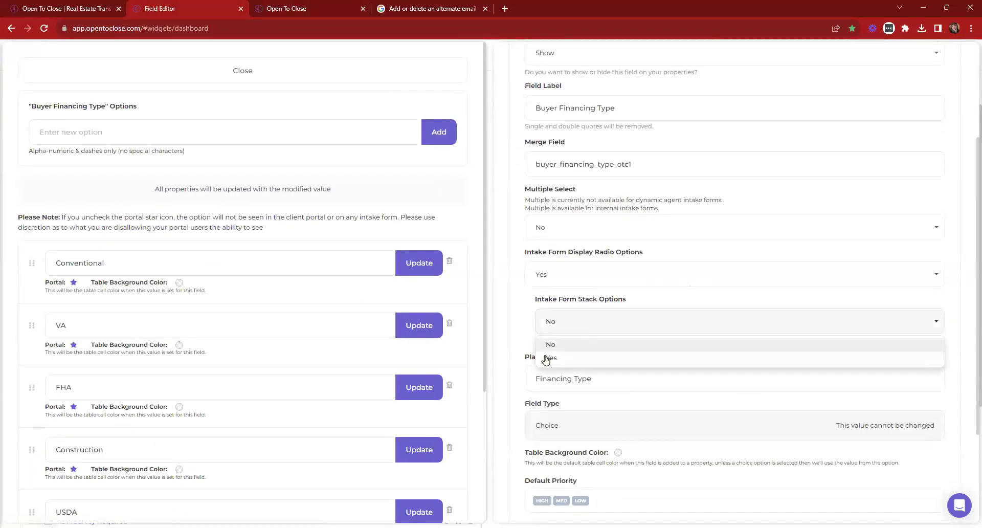
click(548, 358)
scroll(693, 348, down, 3)
click(539, 437)
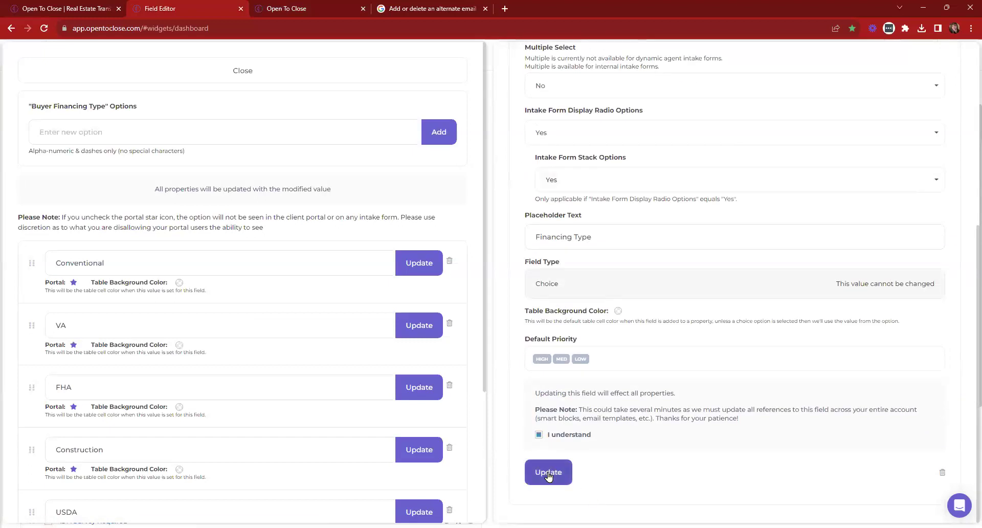
click(549, 472)
key(ctrl+Tab)
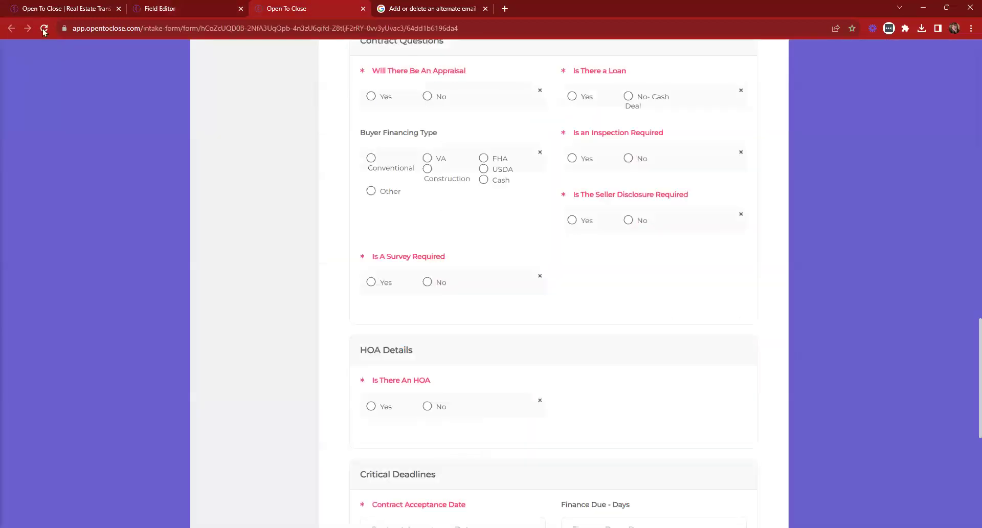
click(44, 28)
Confirm the vertical choices, then cancel the intake form and close its tab
scroll(507, 236, down, 7)
scroll(507, 236, down, 8)
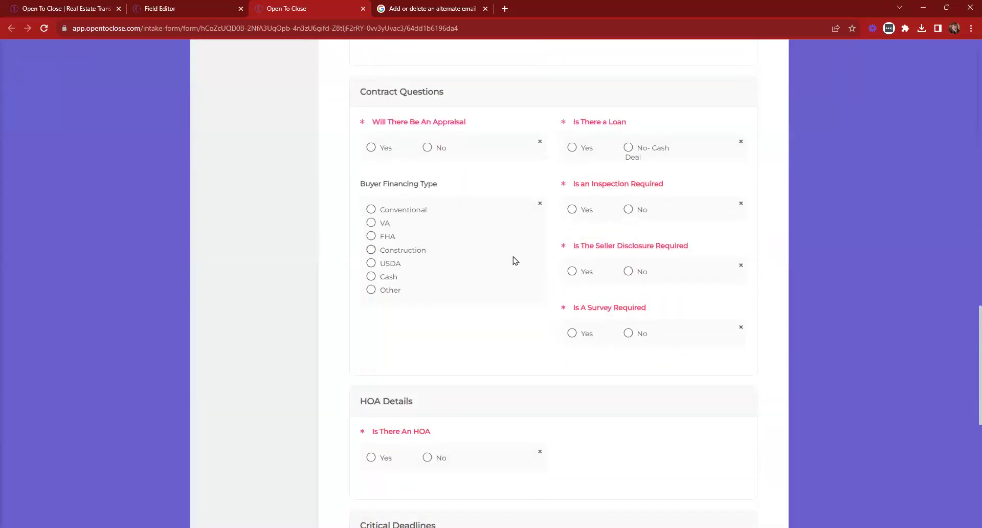
scroll(516, 261, down, 8)
click(732, 462)
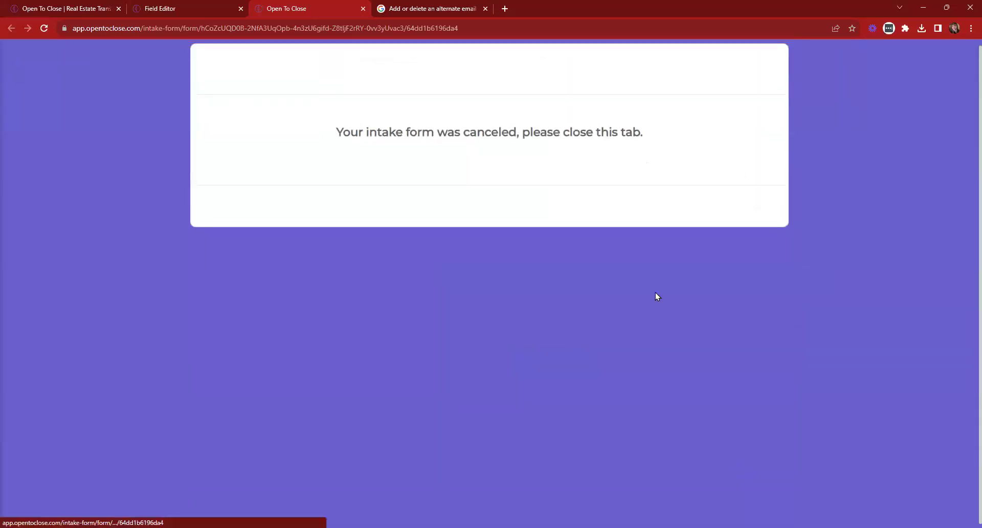
click(363, 9)
Close the Field Editor, return to the dashboard, and open profile settings from the account menu
click(15, 56)
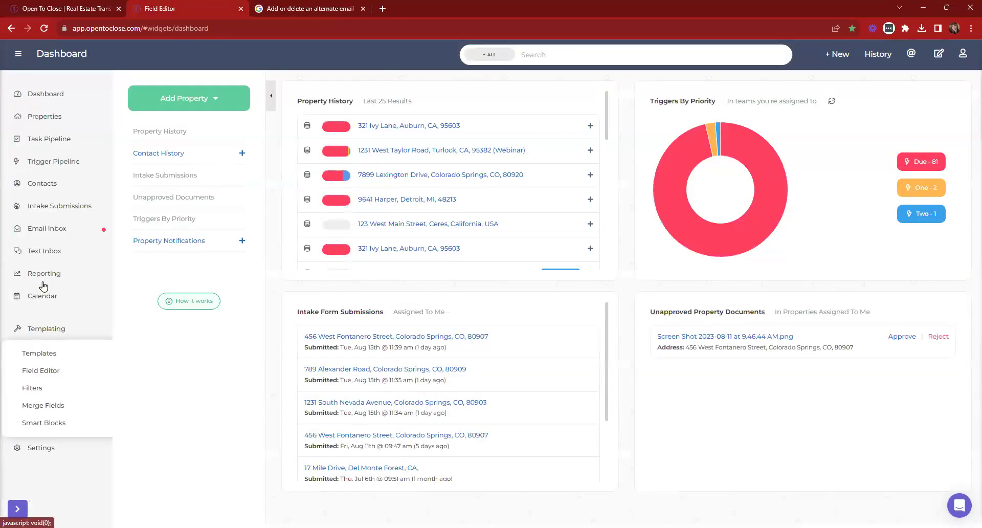
click(45, 91)
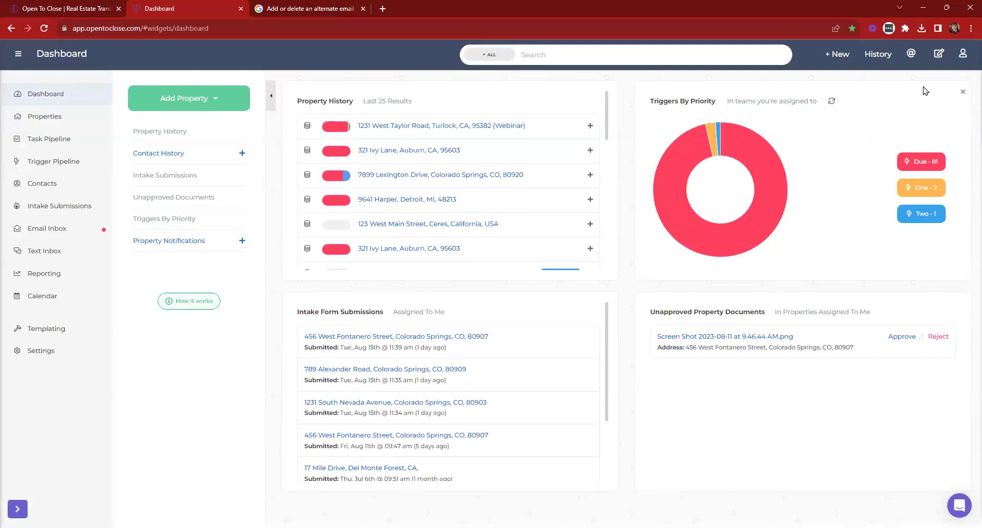
click(963, 57)
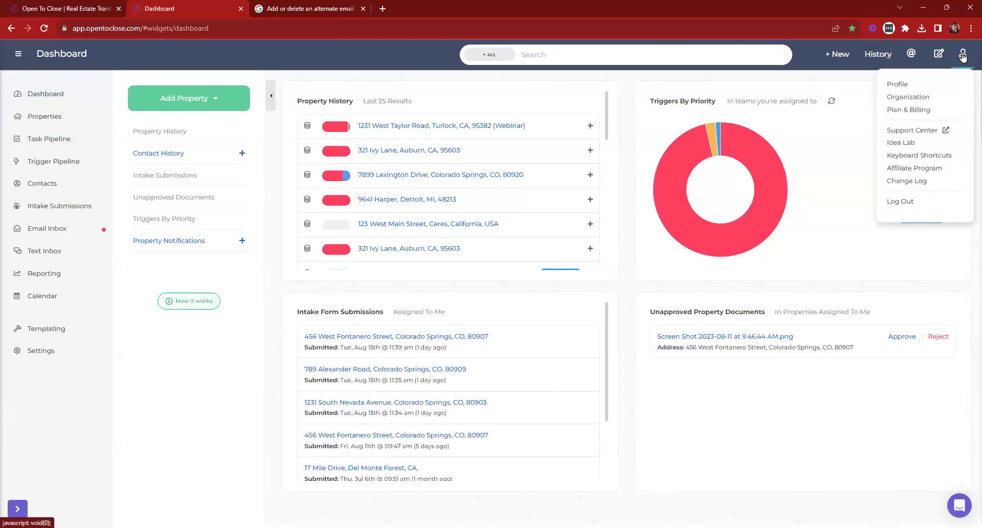
click(899, 83)
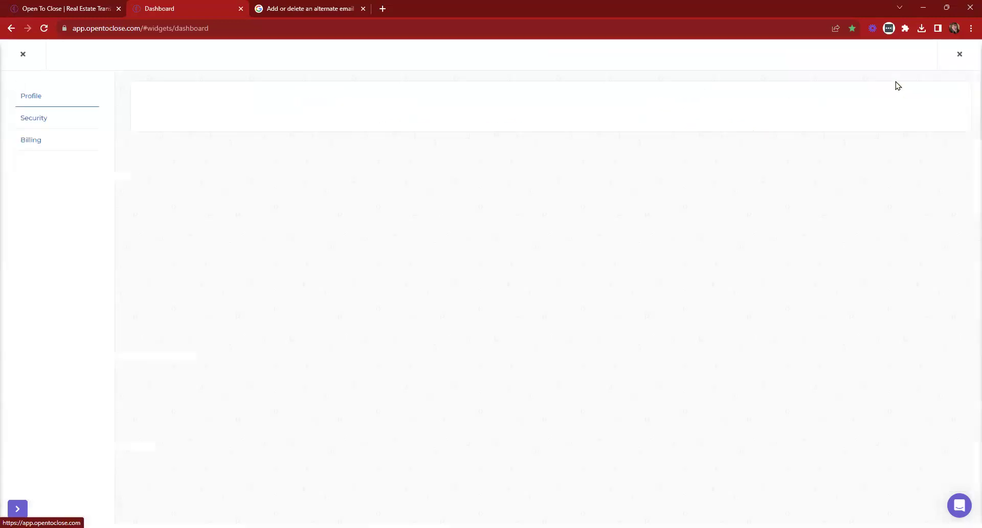
Check the Choose Your Plan options and the $168.00 paid invoice, then close the Billing Dashboard
click(93, 134)
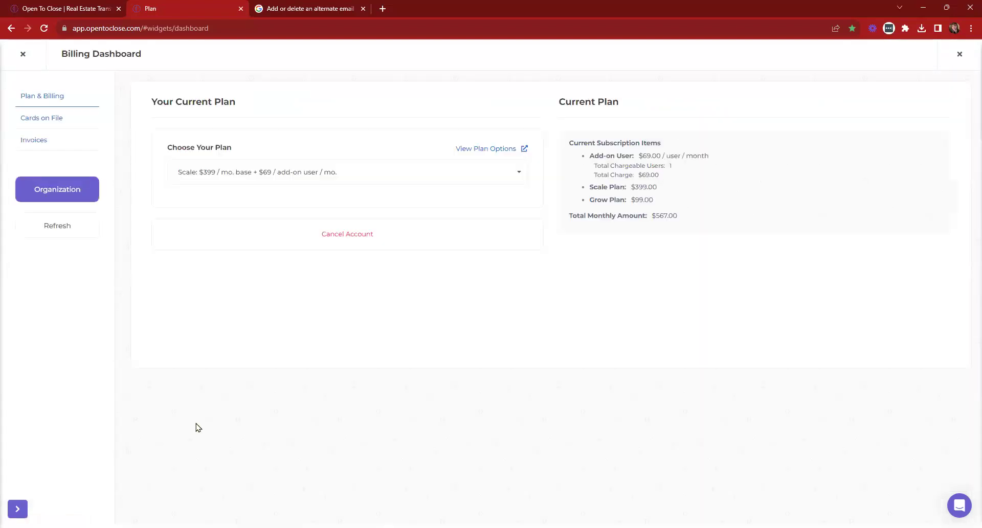
click(331, 176)
click(328, 175)
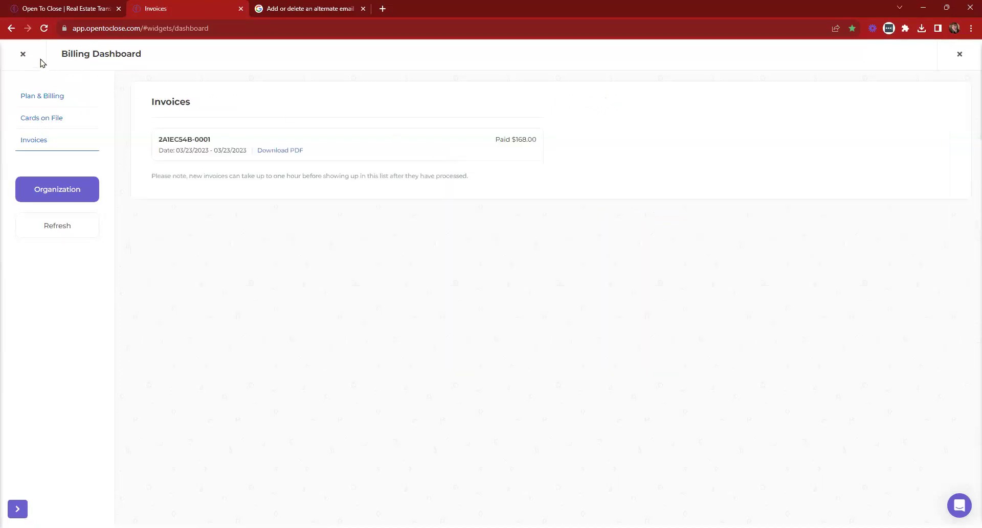
click(23, 55)
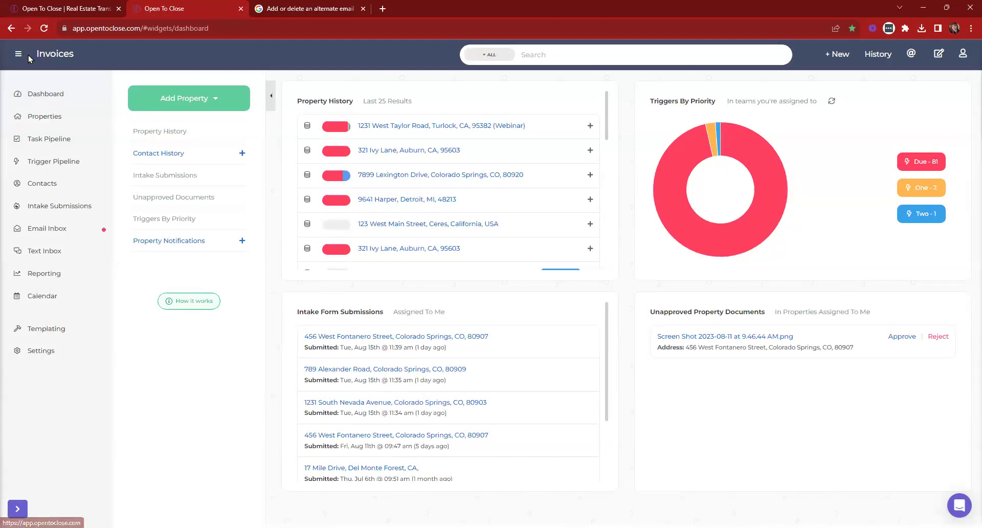
On opentoclose.com's Learn > Webinars page, highlight the Fields 101 and Emails, Texts & Messaging 101 sessions
click(87, 5)
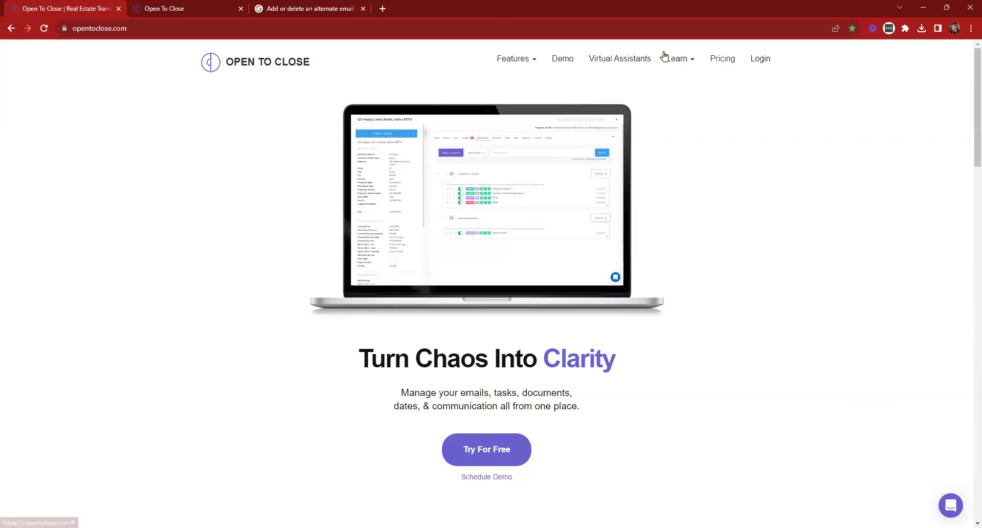
click(680, 59)
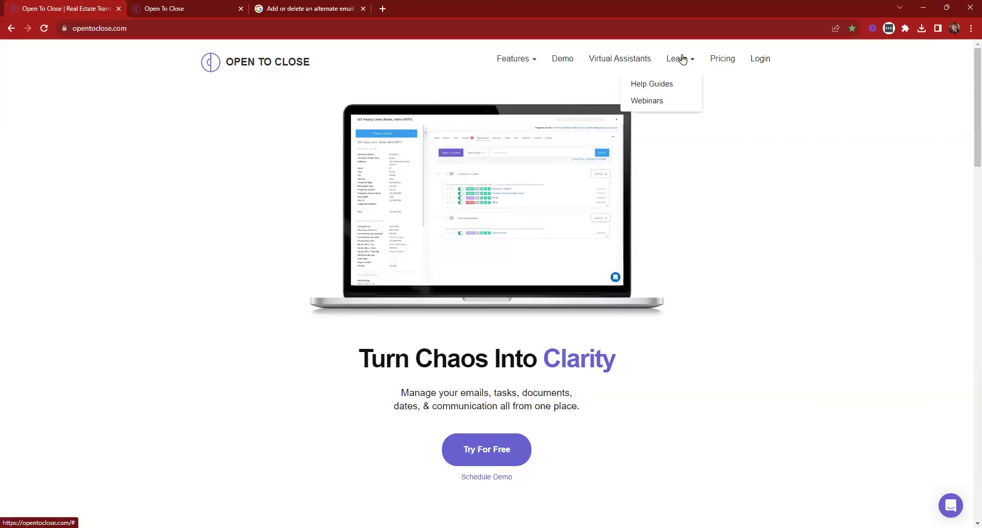
click(662, 105)
scroll(738, 343, down, 4)
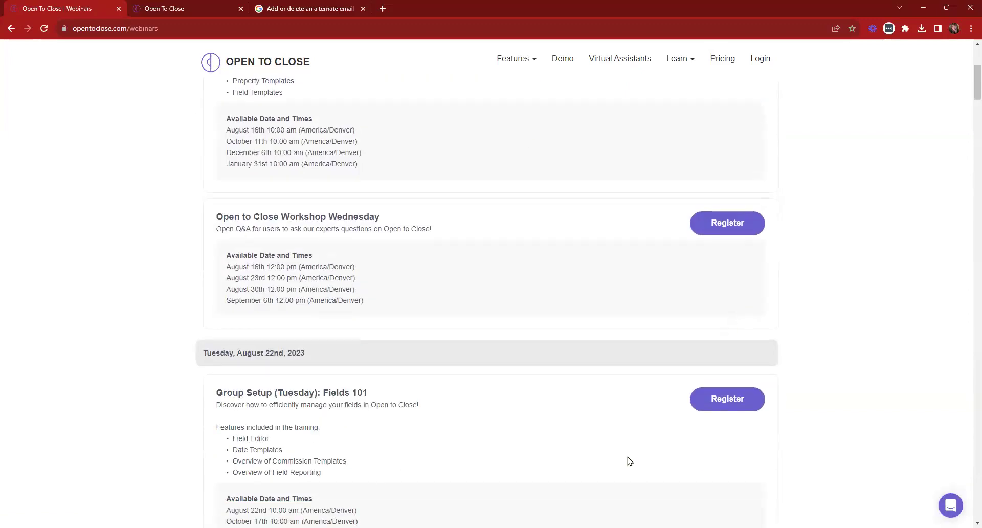
scroll(724, 325, up, 2)
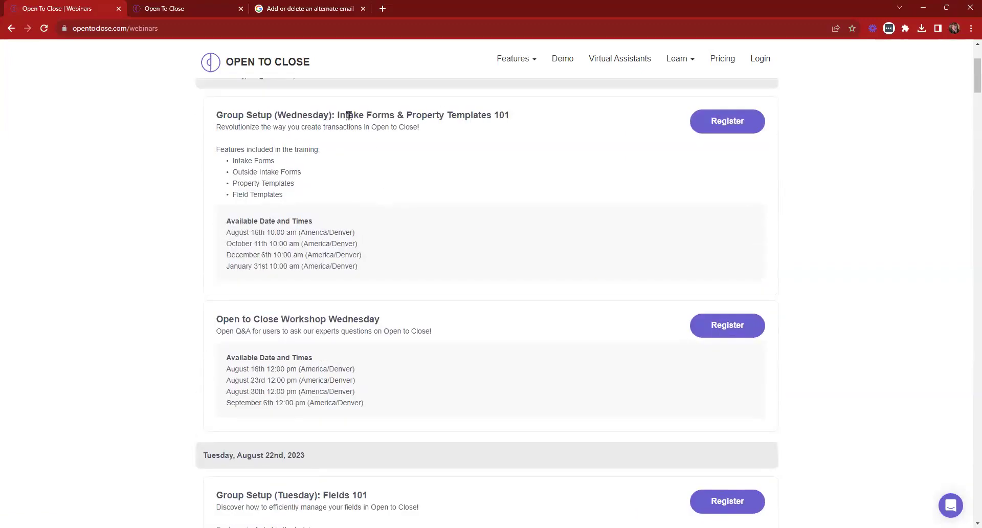
scroll(459, 129, down, 7)
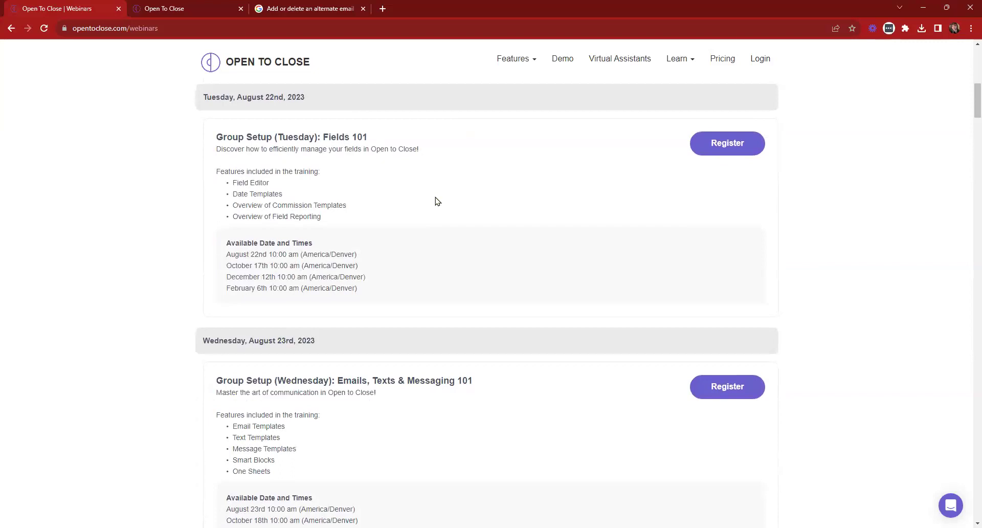
drag(323, 137, 406, 149)
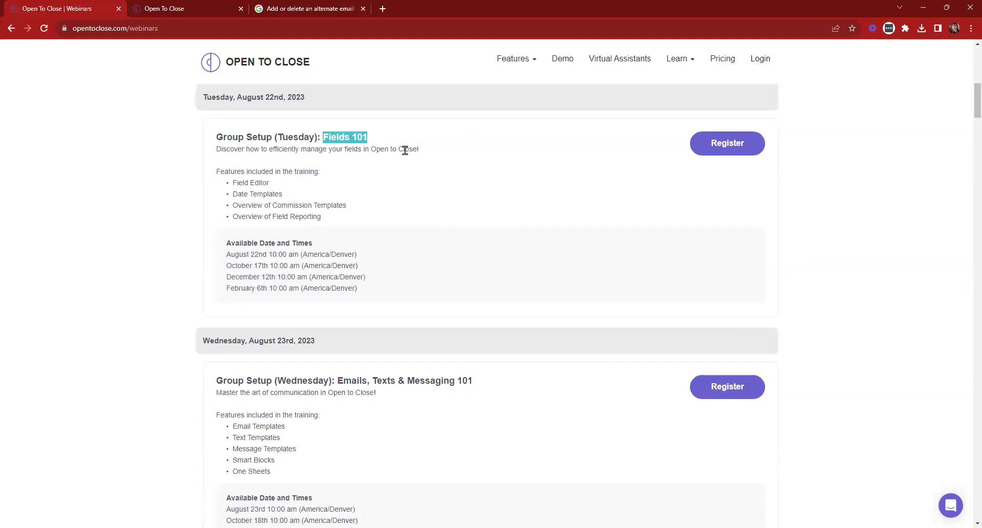
drag(333, 381, 513, 383)
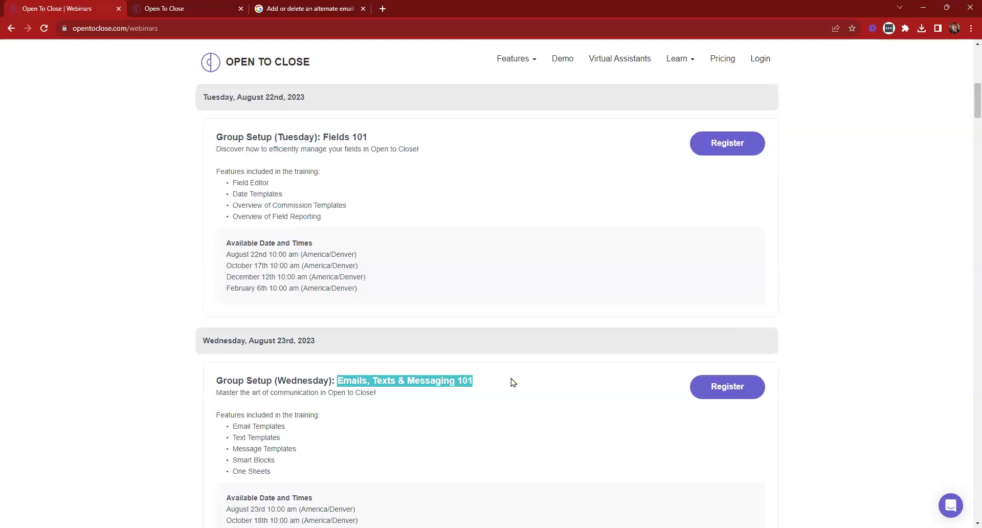
scroll(463, 318, up, 1)
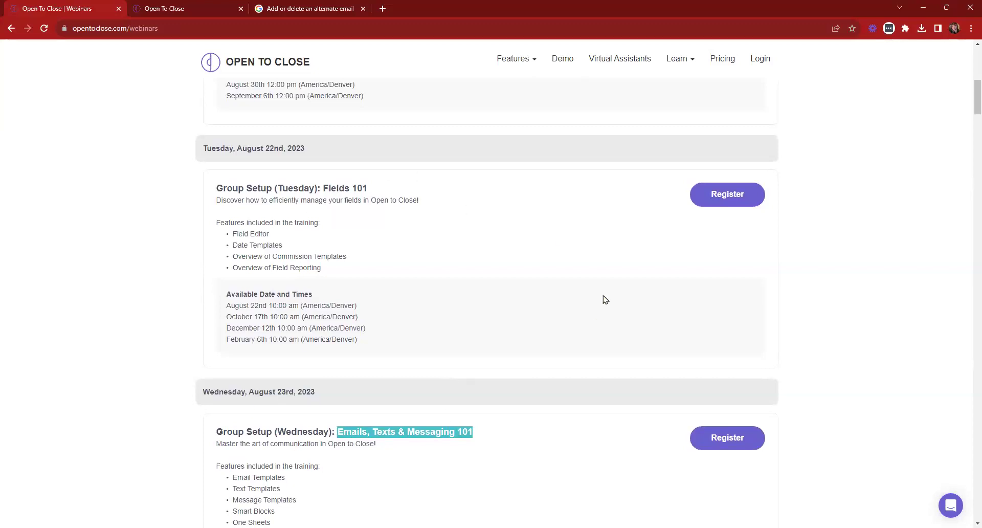
scroll(602, 342, up, 9)
click(233, 5)
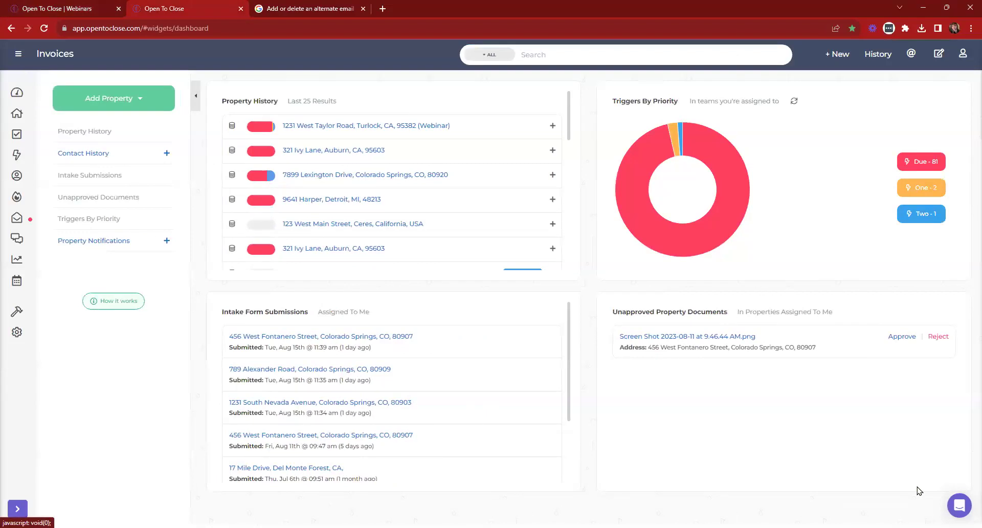
Try Send us a message in the support chat, close it, then choose Support Center from the account menu
click(959, 506)
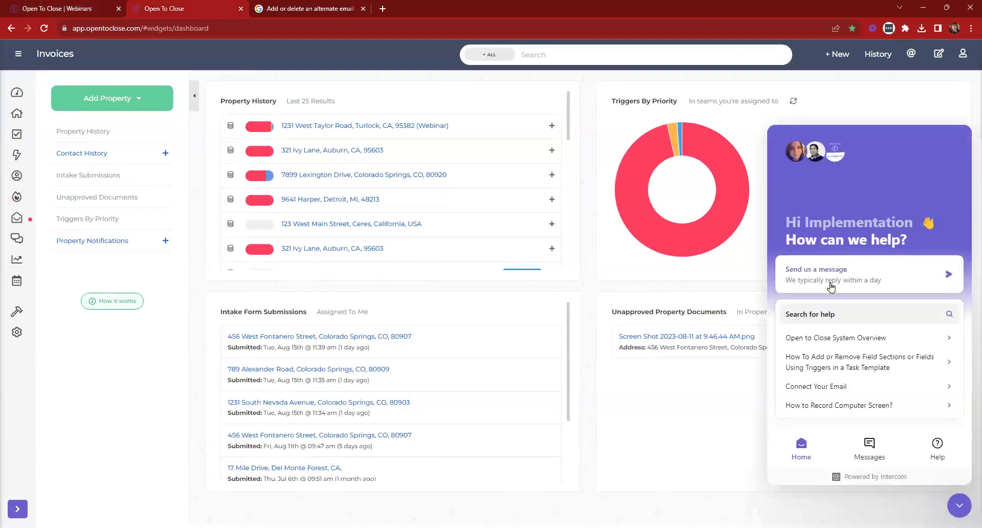
click(831, 286)
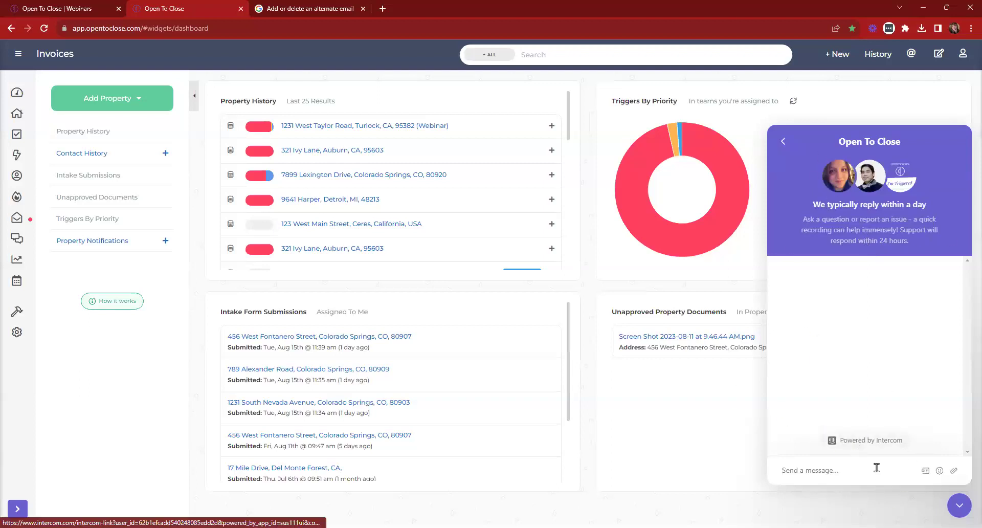
click(964, 501)
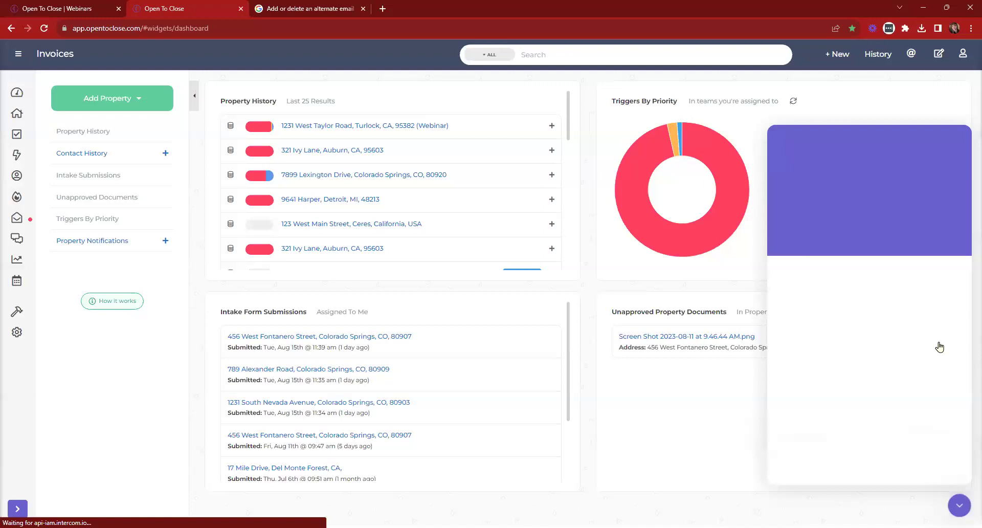
click(961, 56)
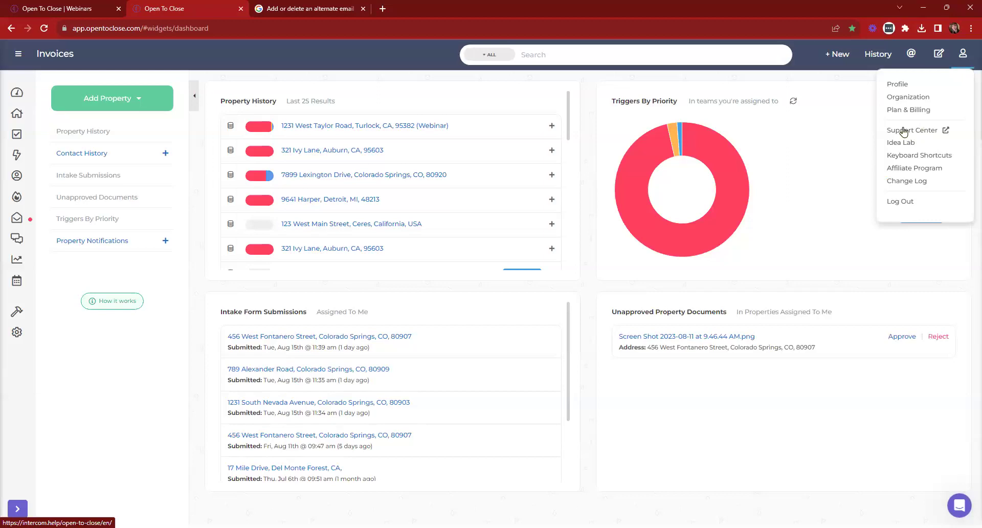
click(906, 131)
Search the help articles for 'agent portal', scan the results, then close the Support Center tab
click(363, 131)
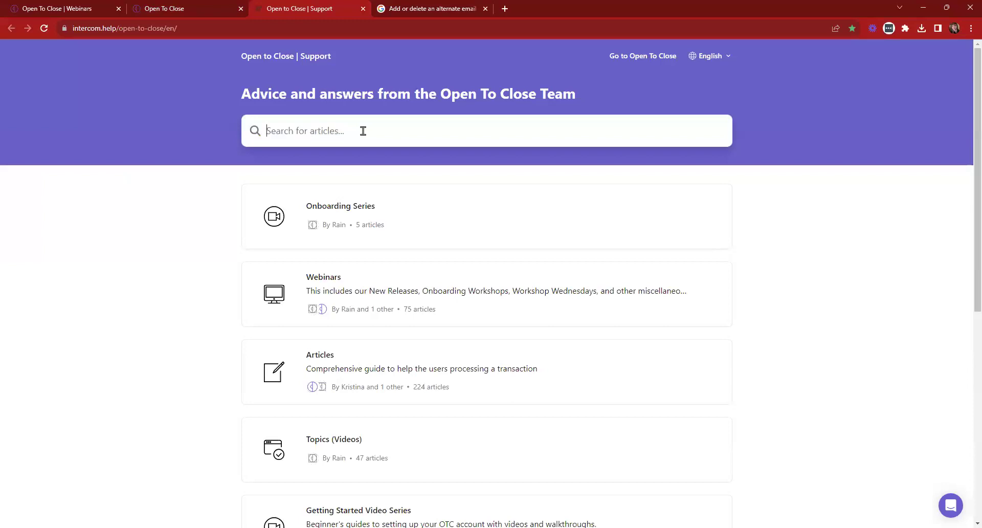
text(agent portal)
key(Return)
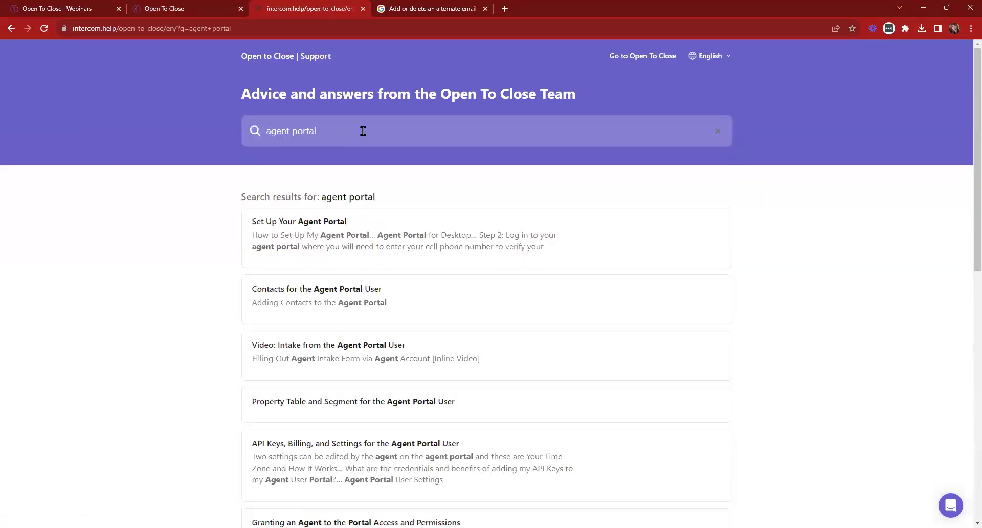
scroll(313, 171, down, 1)
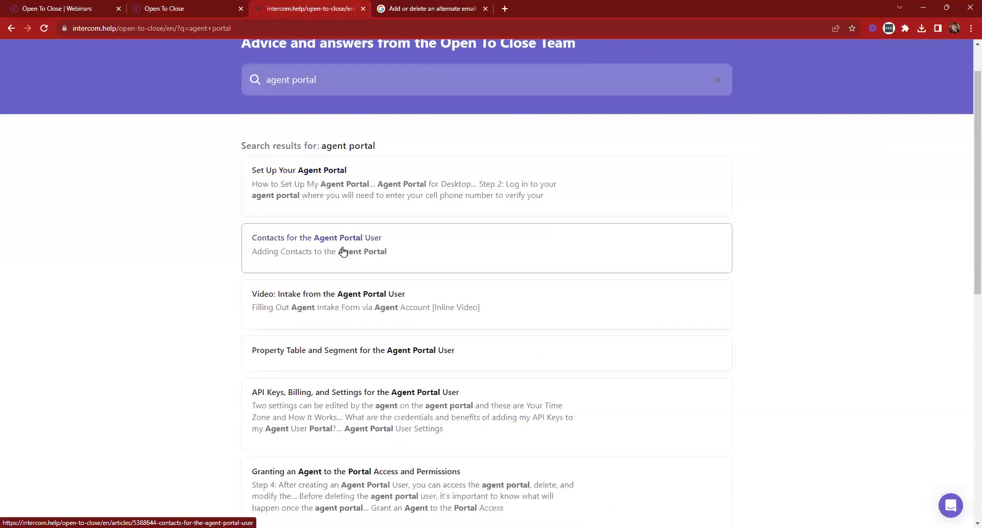
scroll(342, 251, down, 1)
scroll(348, 220, down, 1)
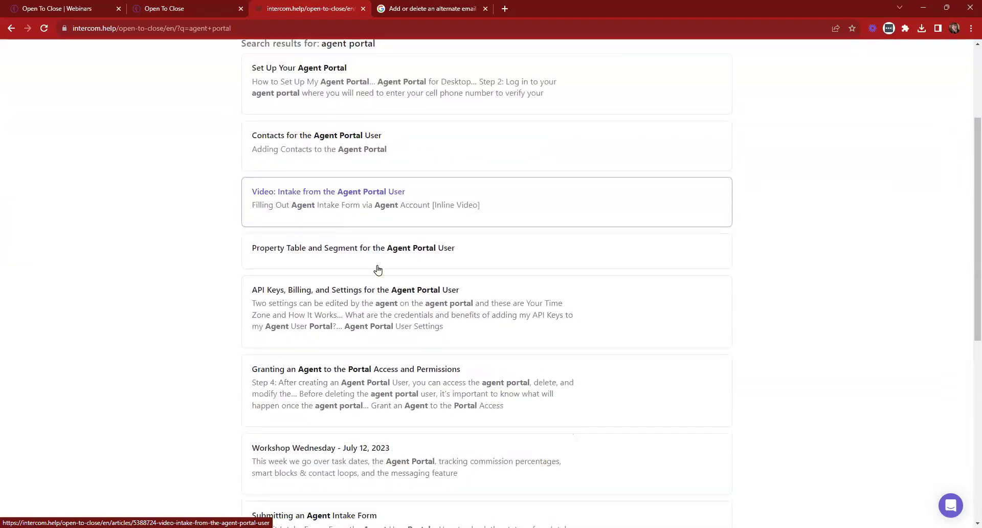
scroll(377, 269, down, 4)
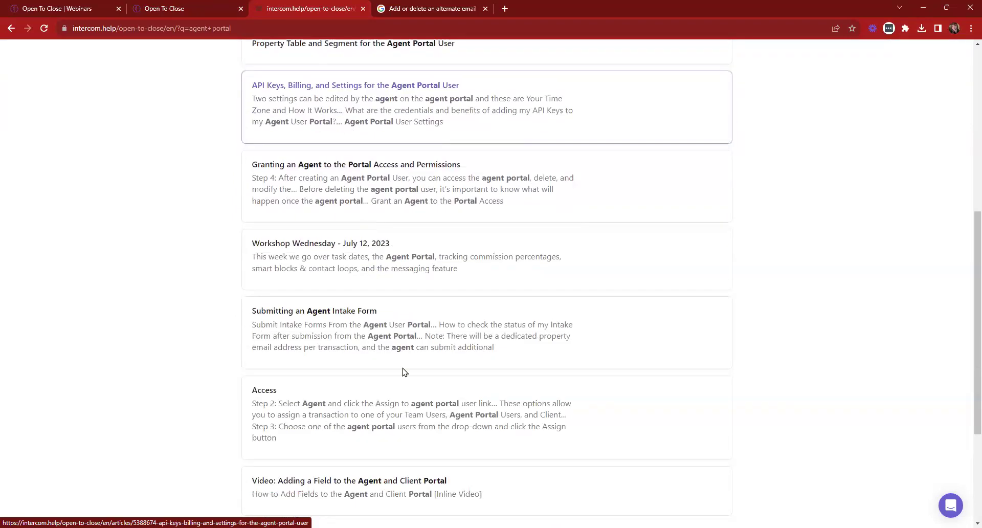
scroll(403, 372, up, 3)
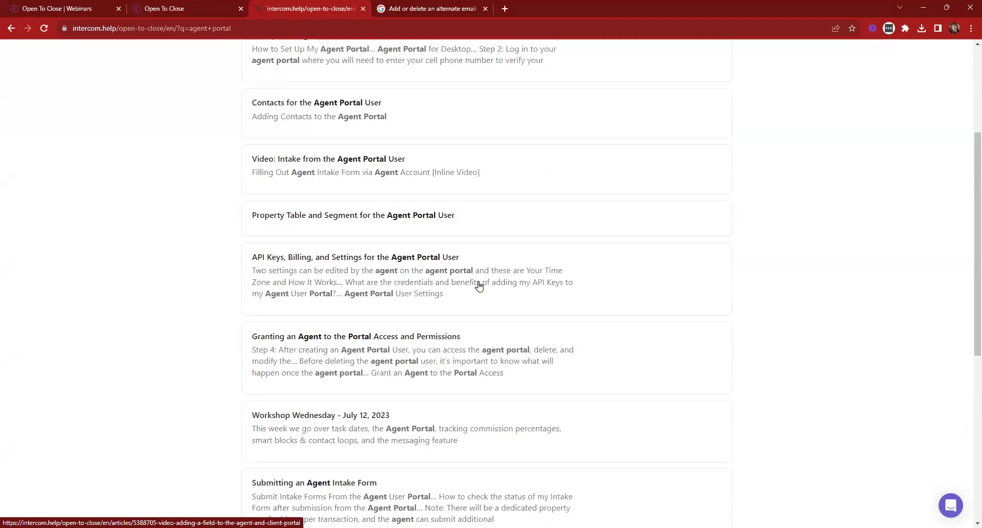
key(ctrl+w)
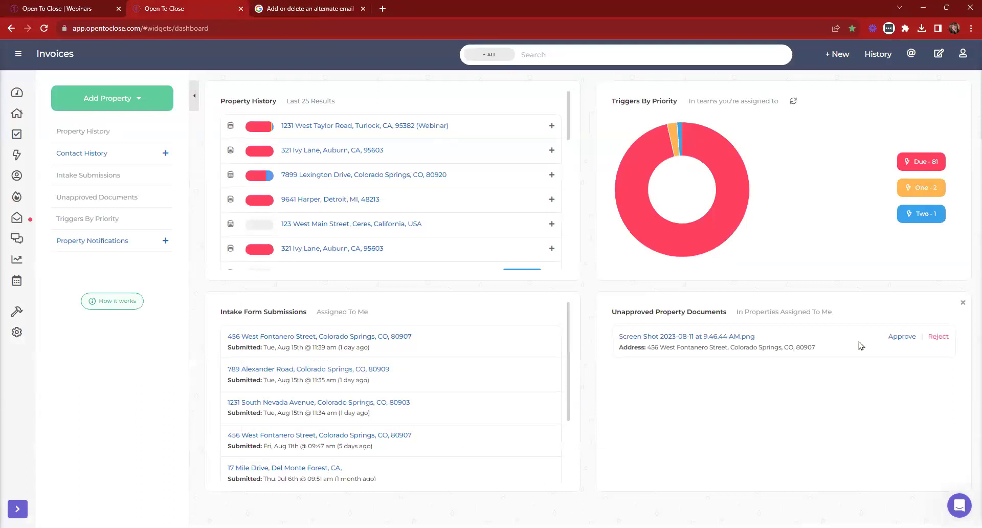